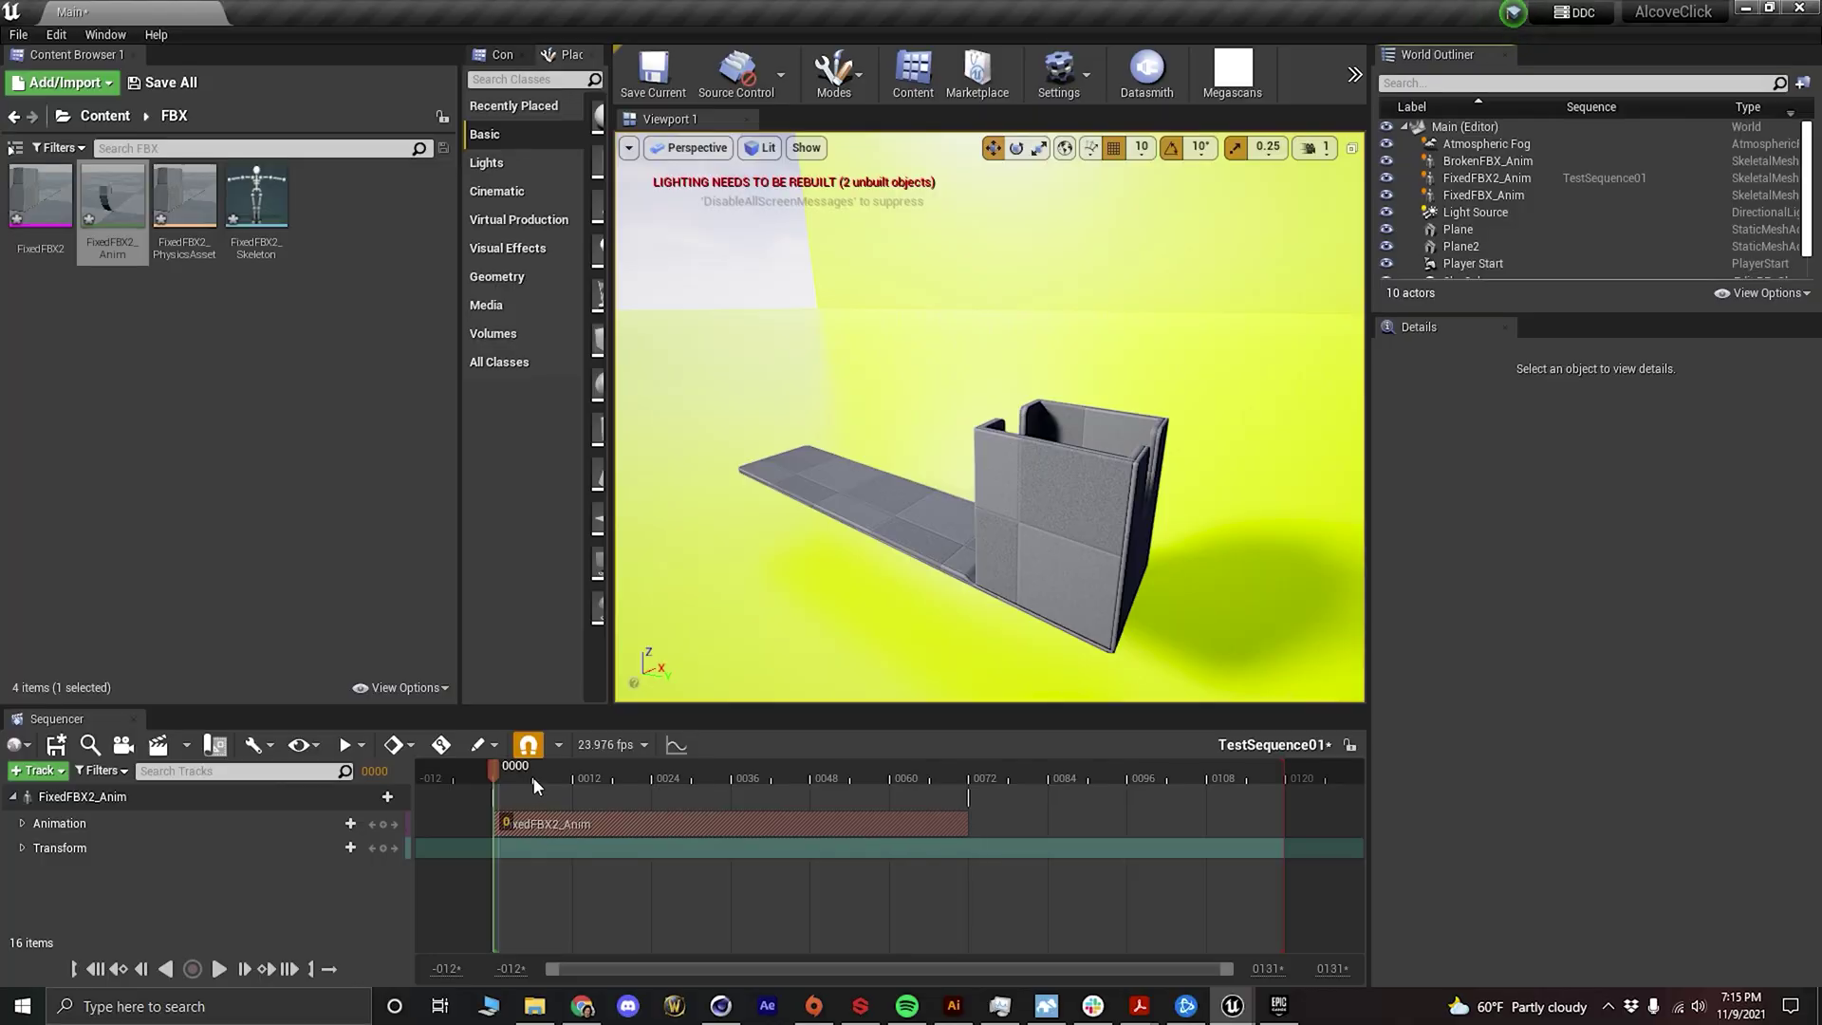
Scrub the FixedFBX2_Anim sequence from frame 0000 to 0069 until the deck box folds shut
drag(537, 784, 860, 773)
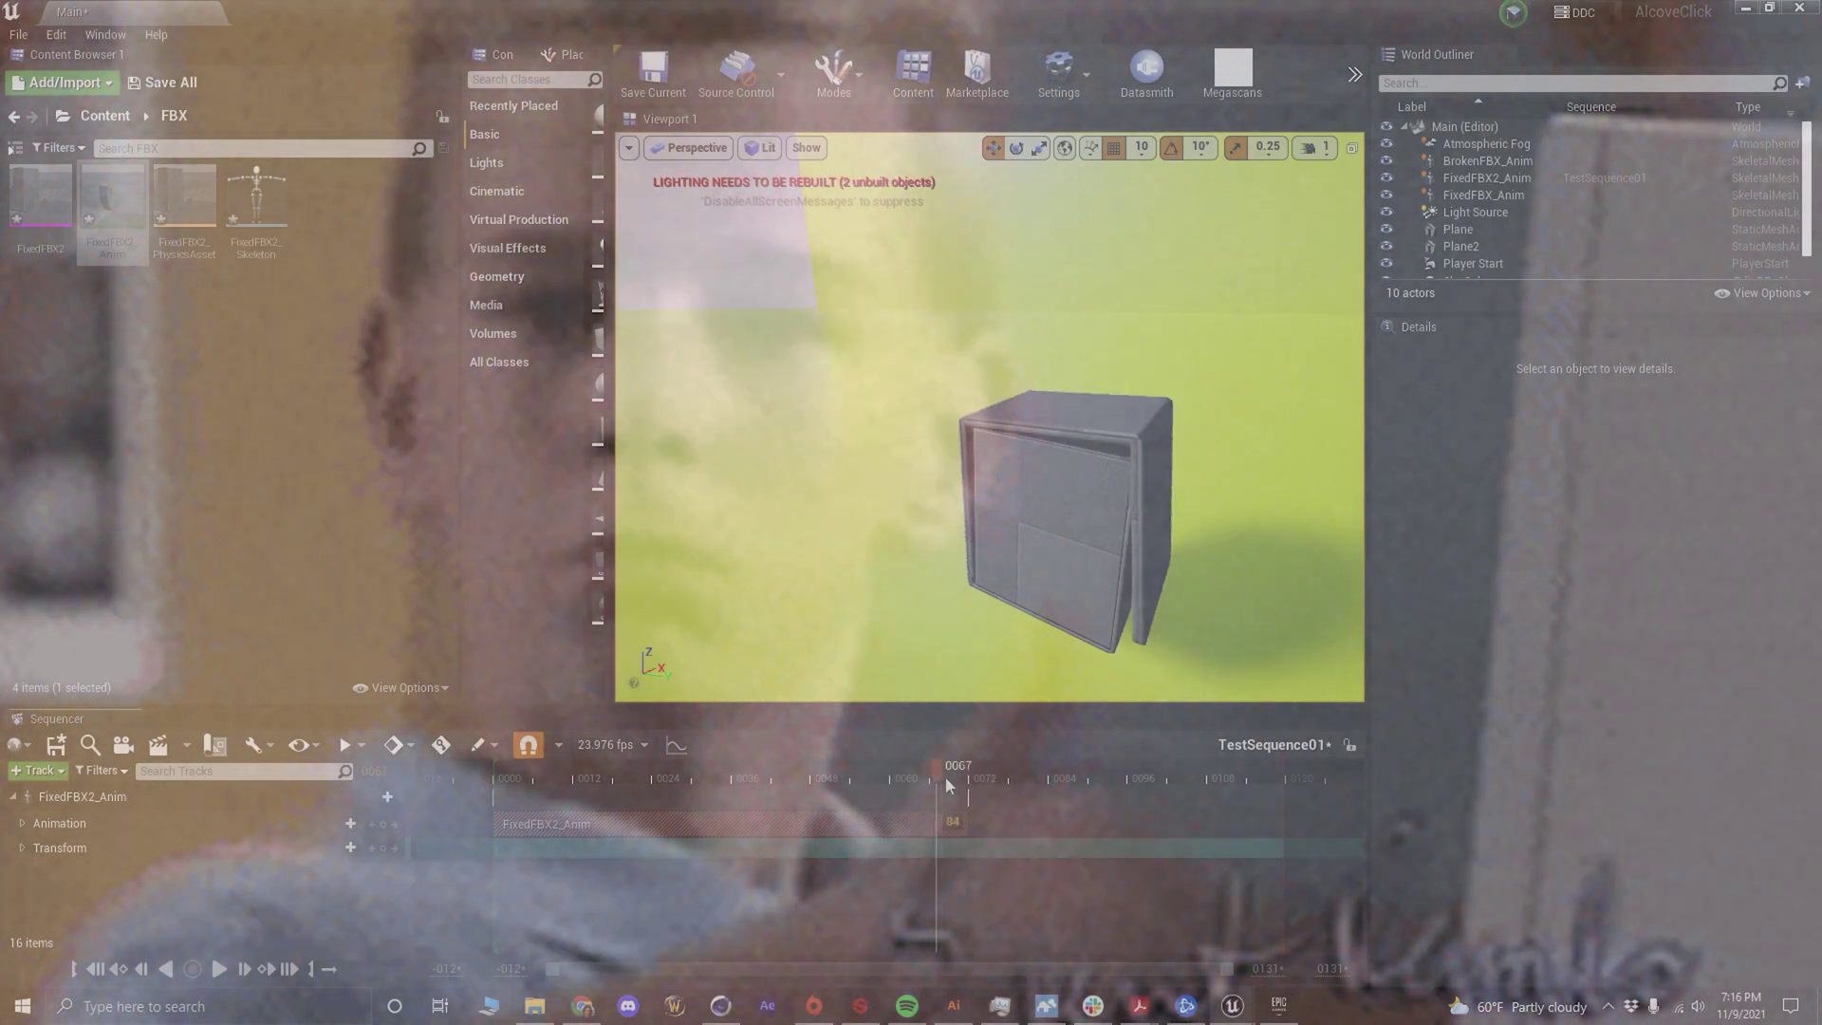
drag(948, 784, 958, 788)
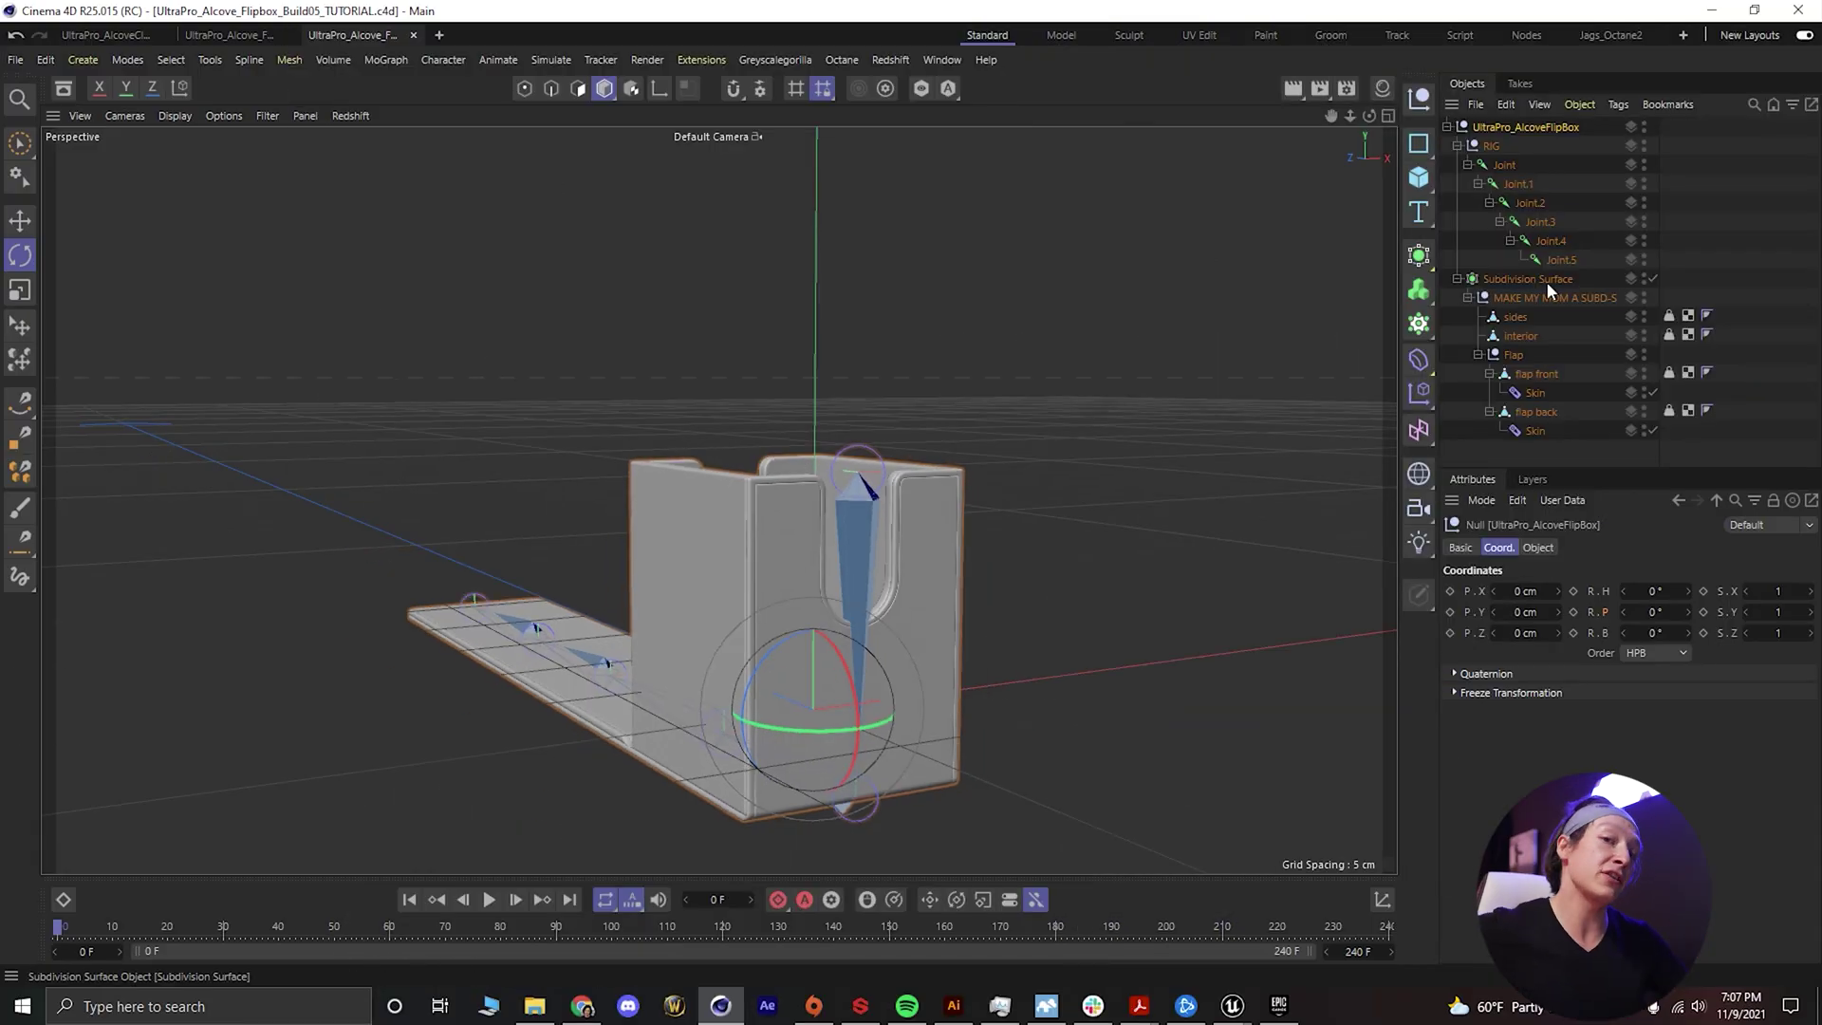
Select the Subdivision Surface and UltraPro_AlcoveFlipBox null, scrub to frame 48, and orbit the raised flap
click(1546, 281)
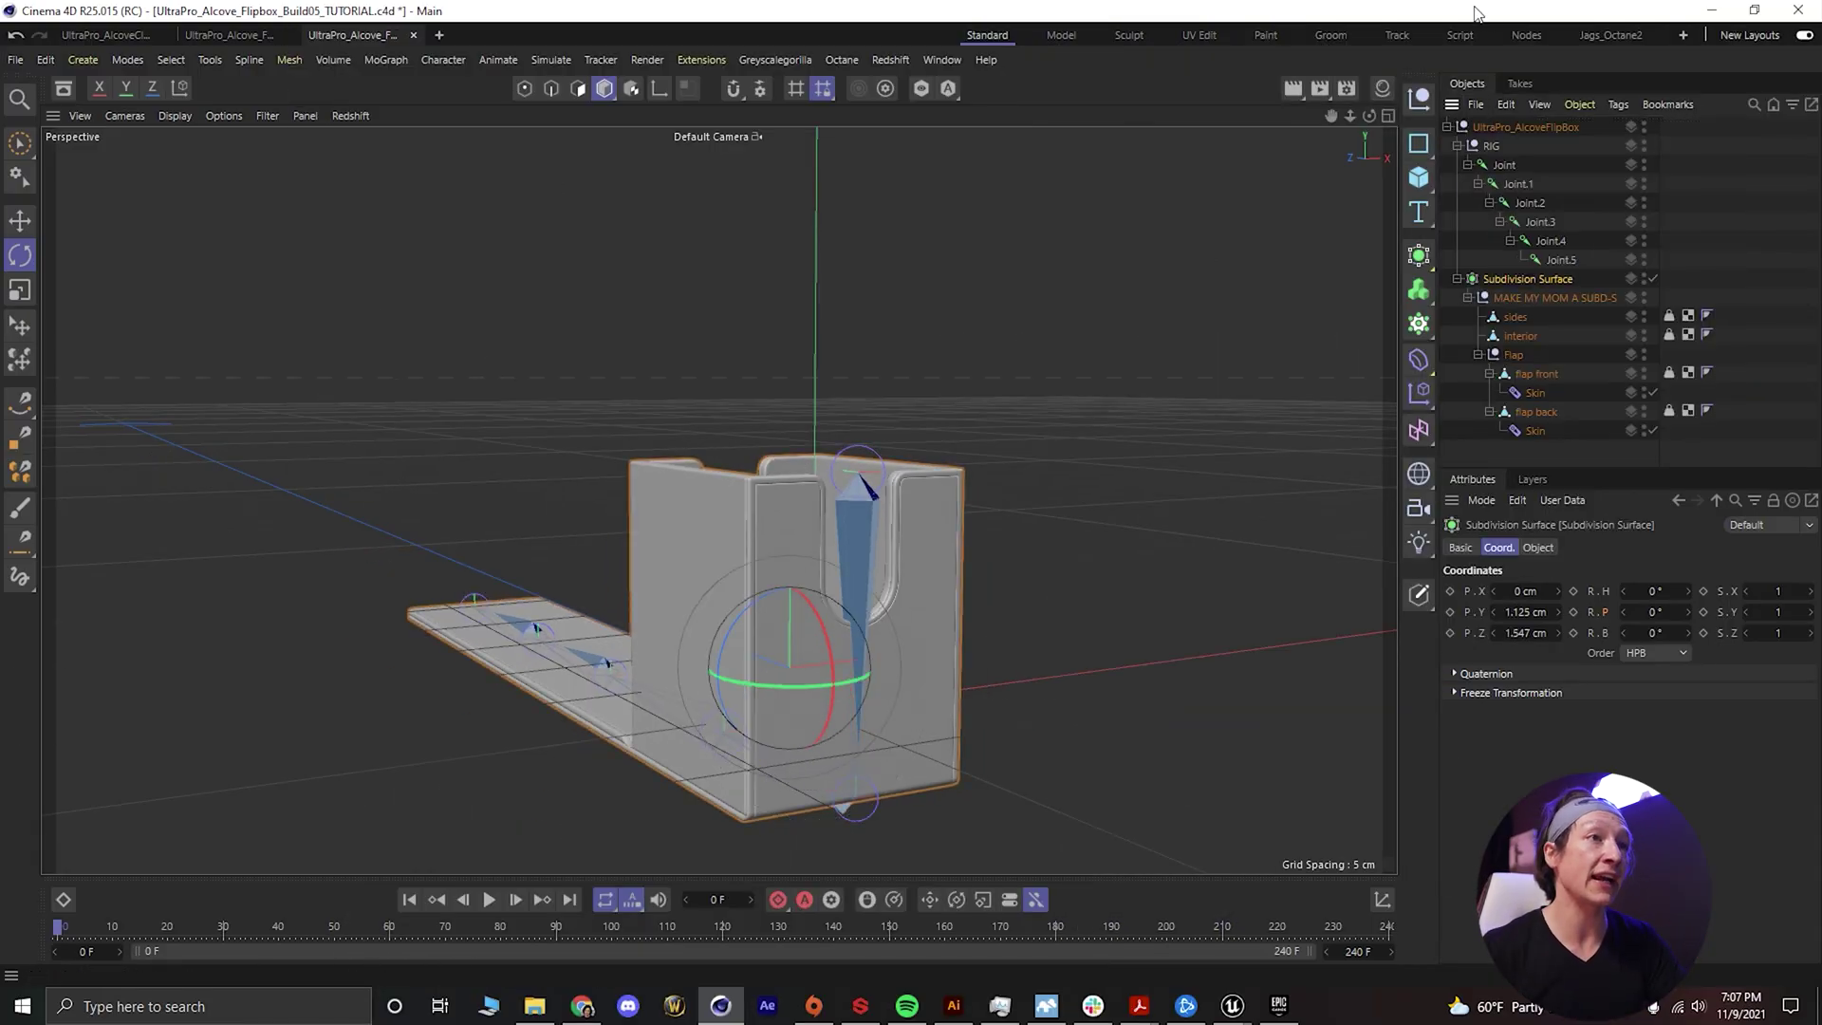
click(1492, 133)
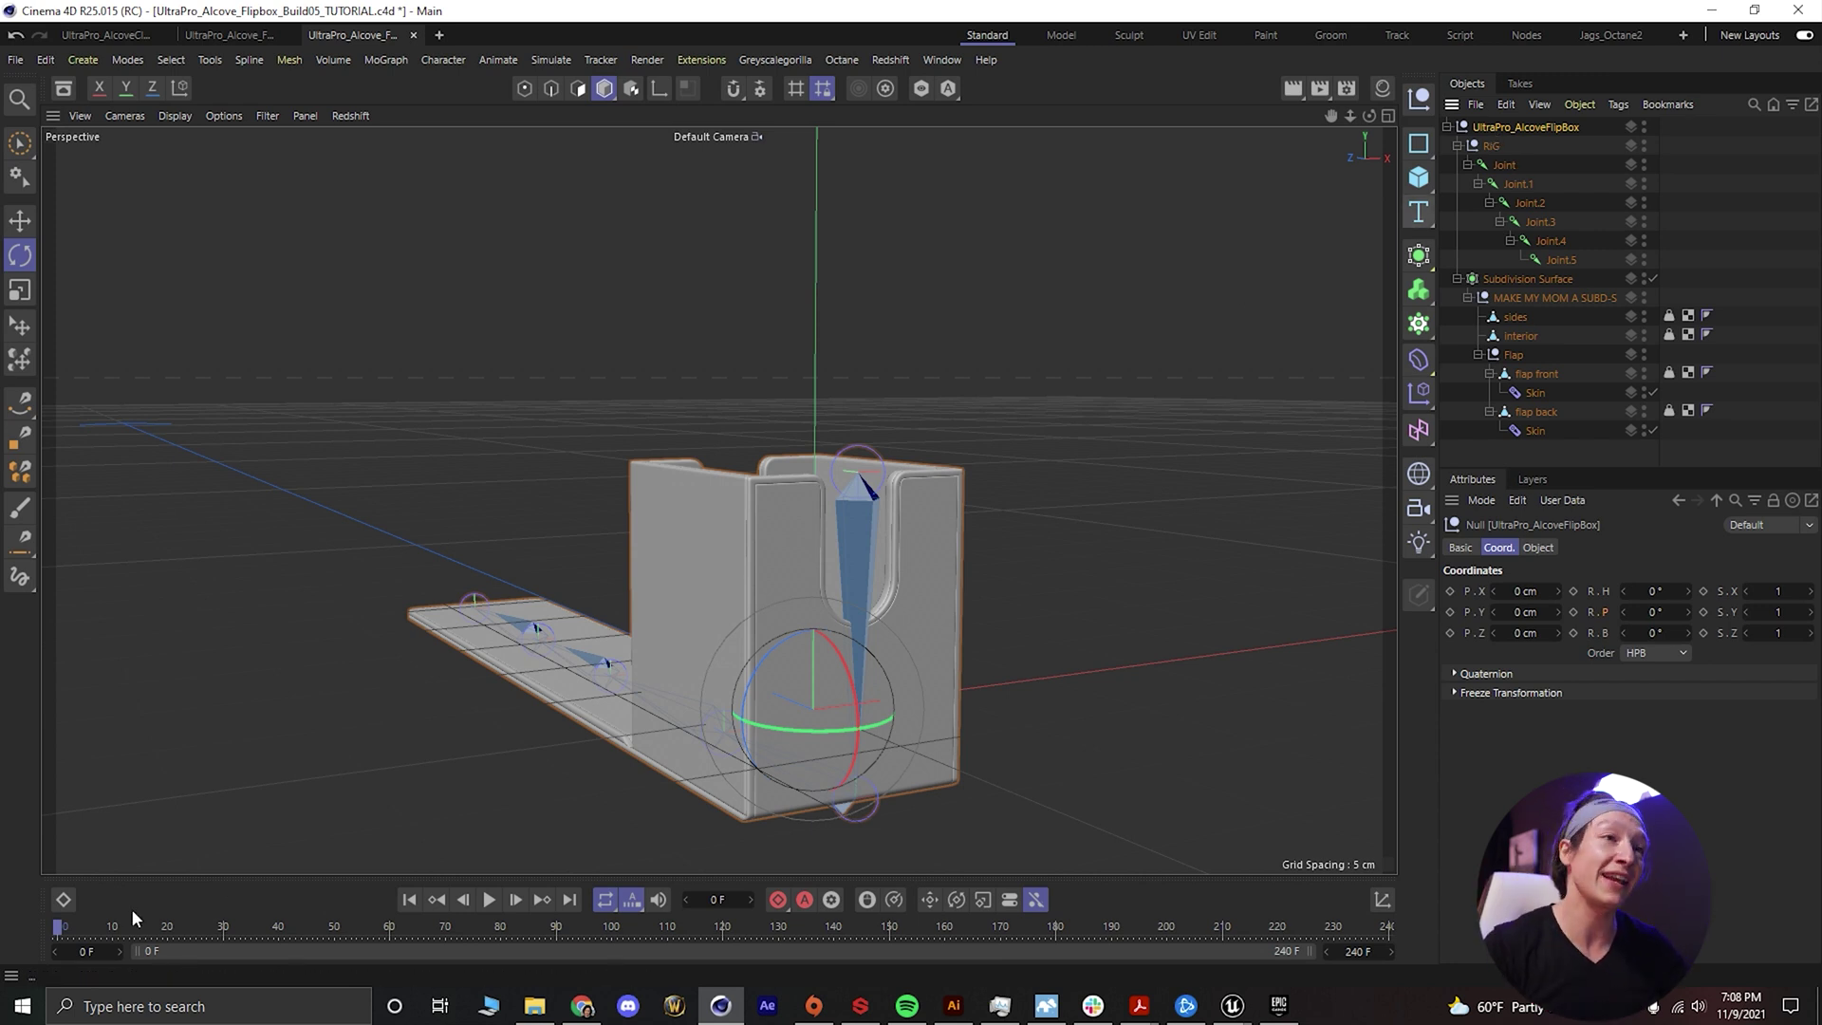
drag(94, 927, 324, 919)
alt+drag(760, 541, 752, 486)
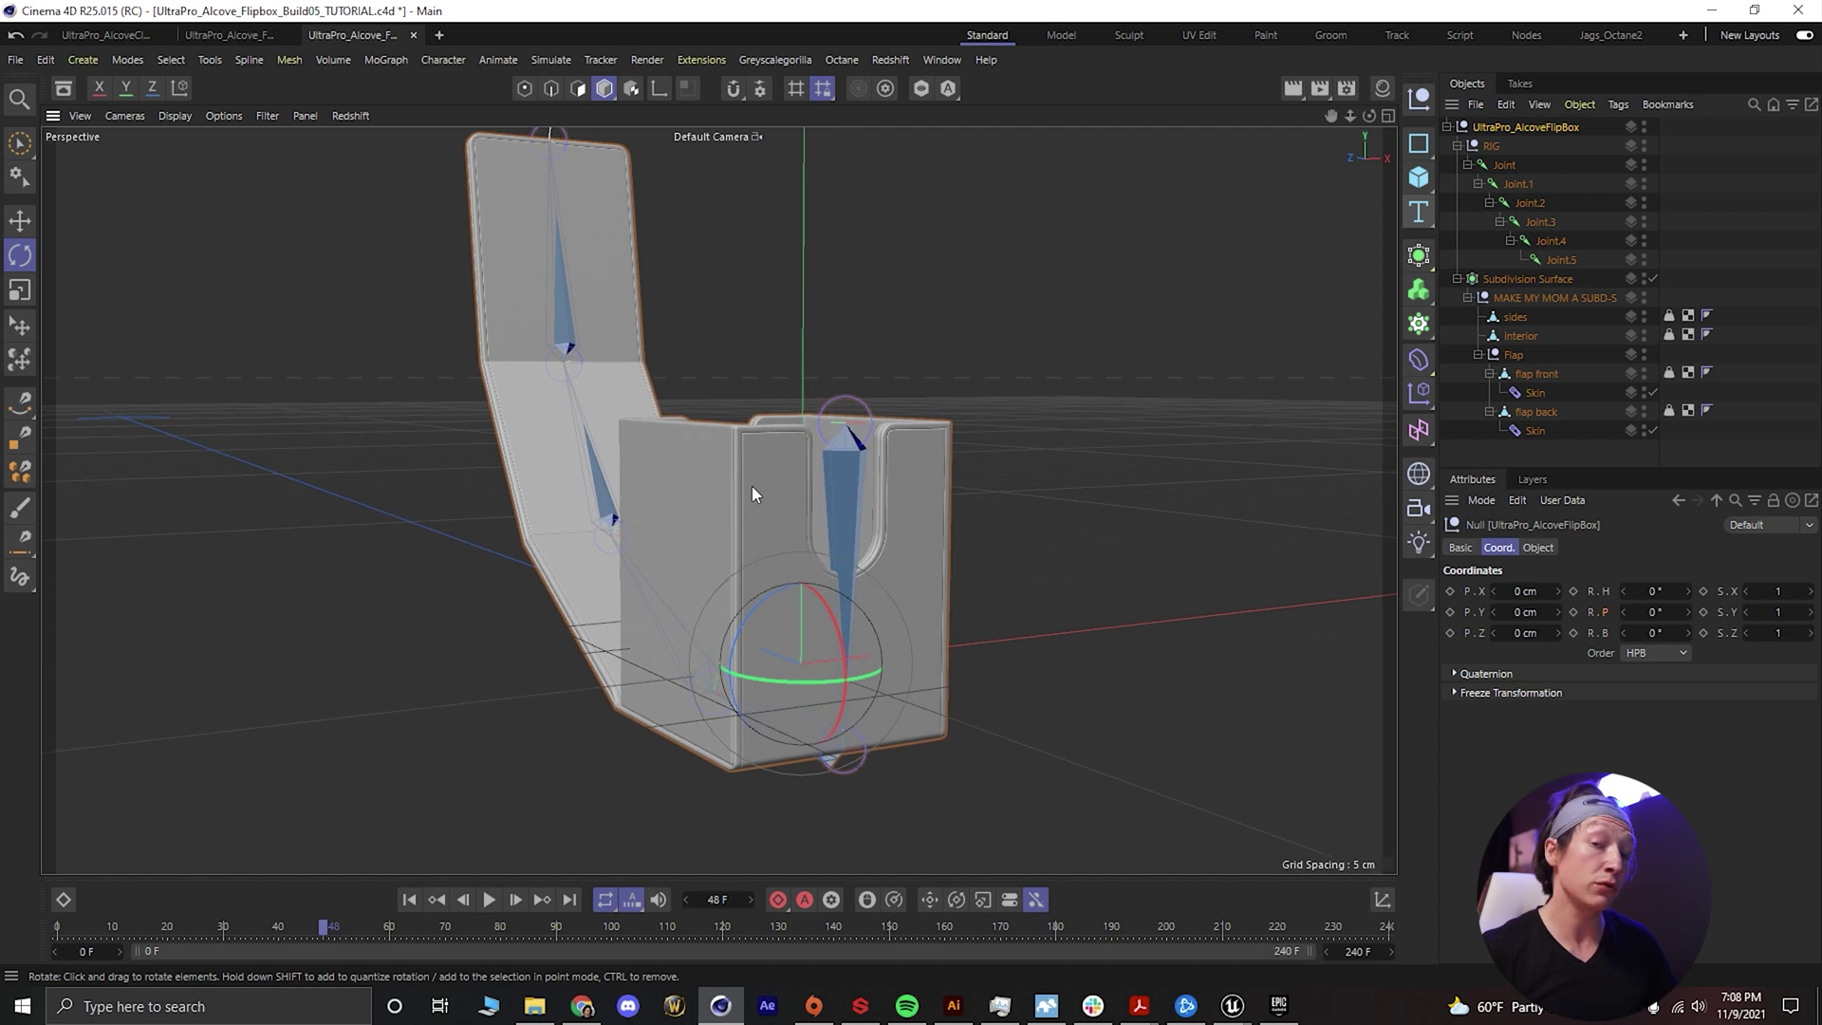
alt+drag(757, 459, 794, 510)
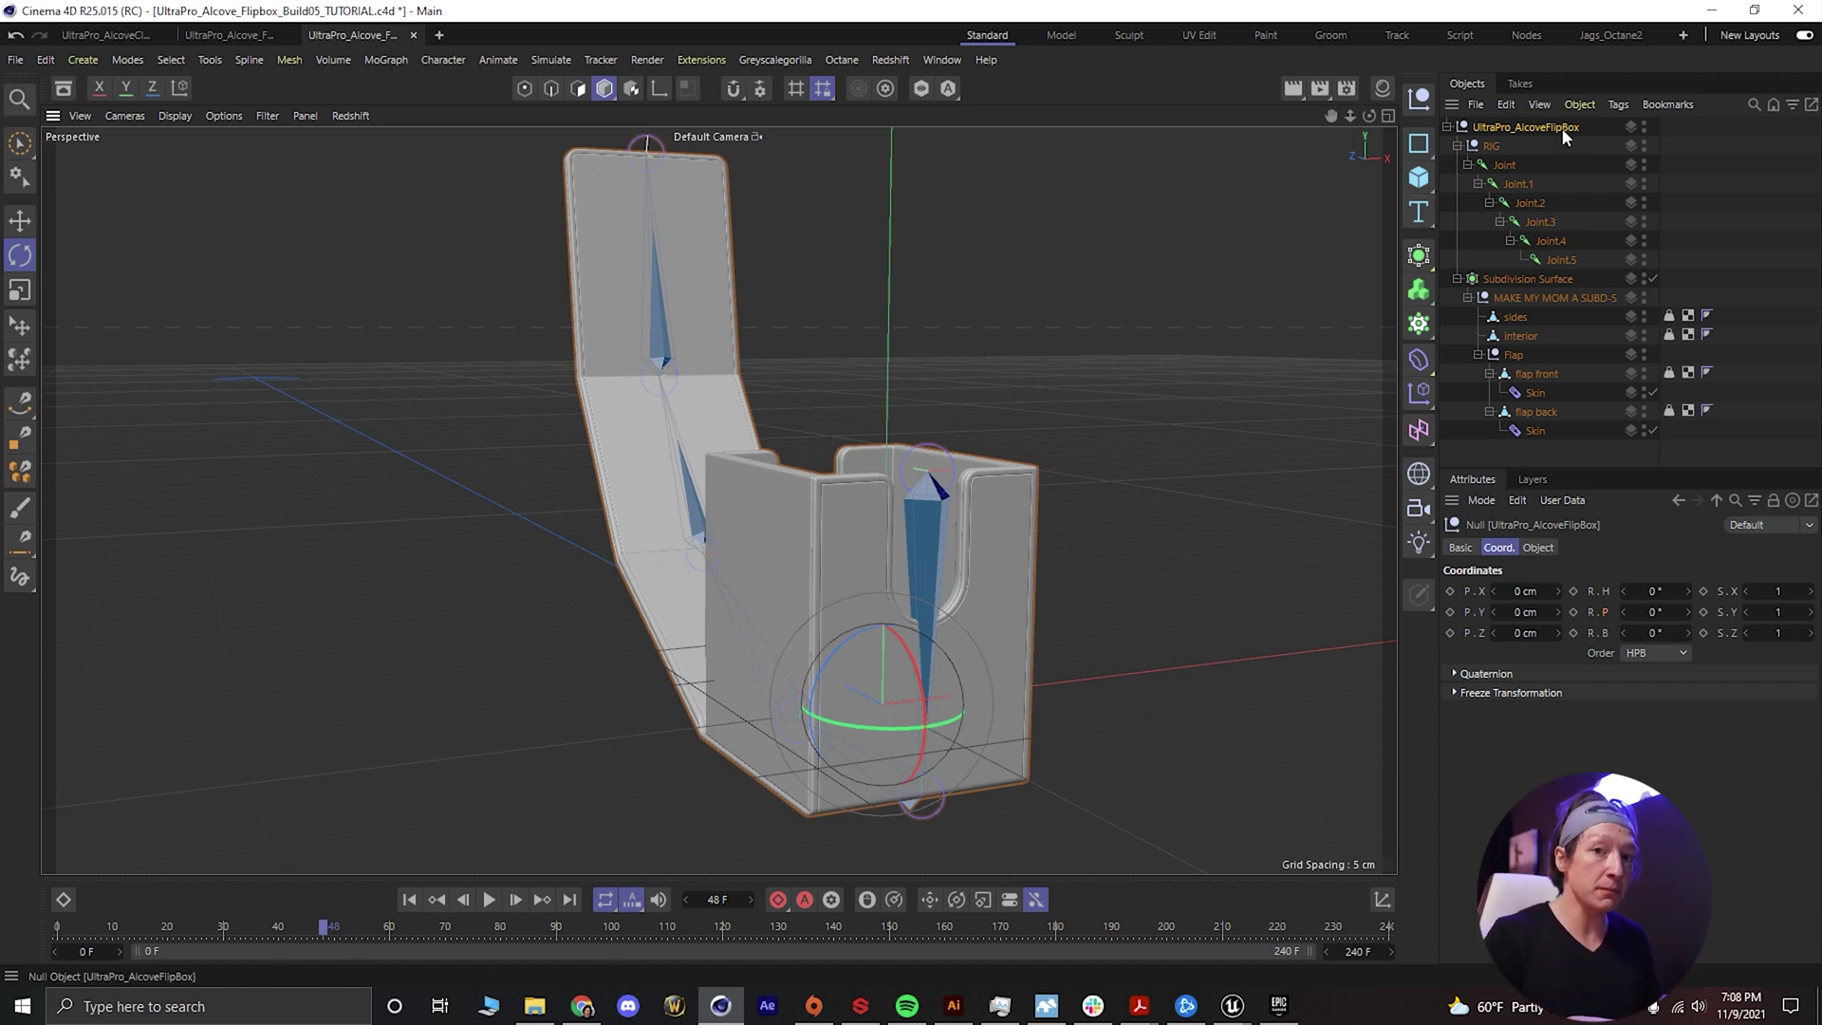
Export the scene as FBX with default settings, overwriting BrokenFBX.fbx in the AlcoveFlip tutorial folder
click(17, 61)
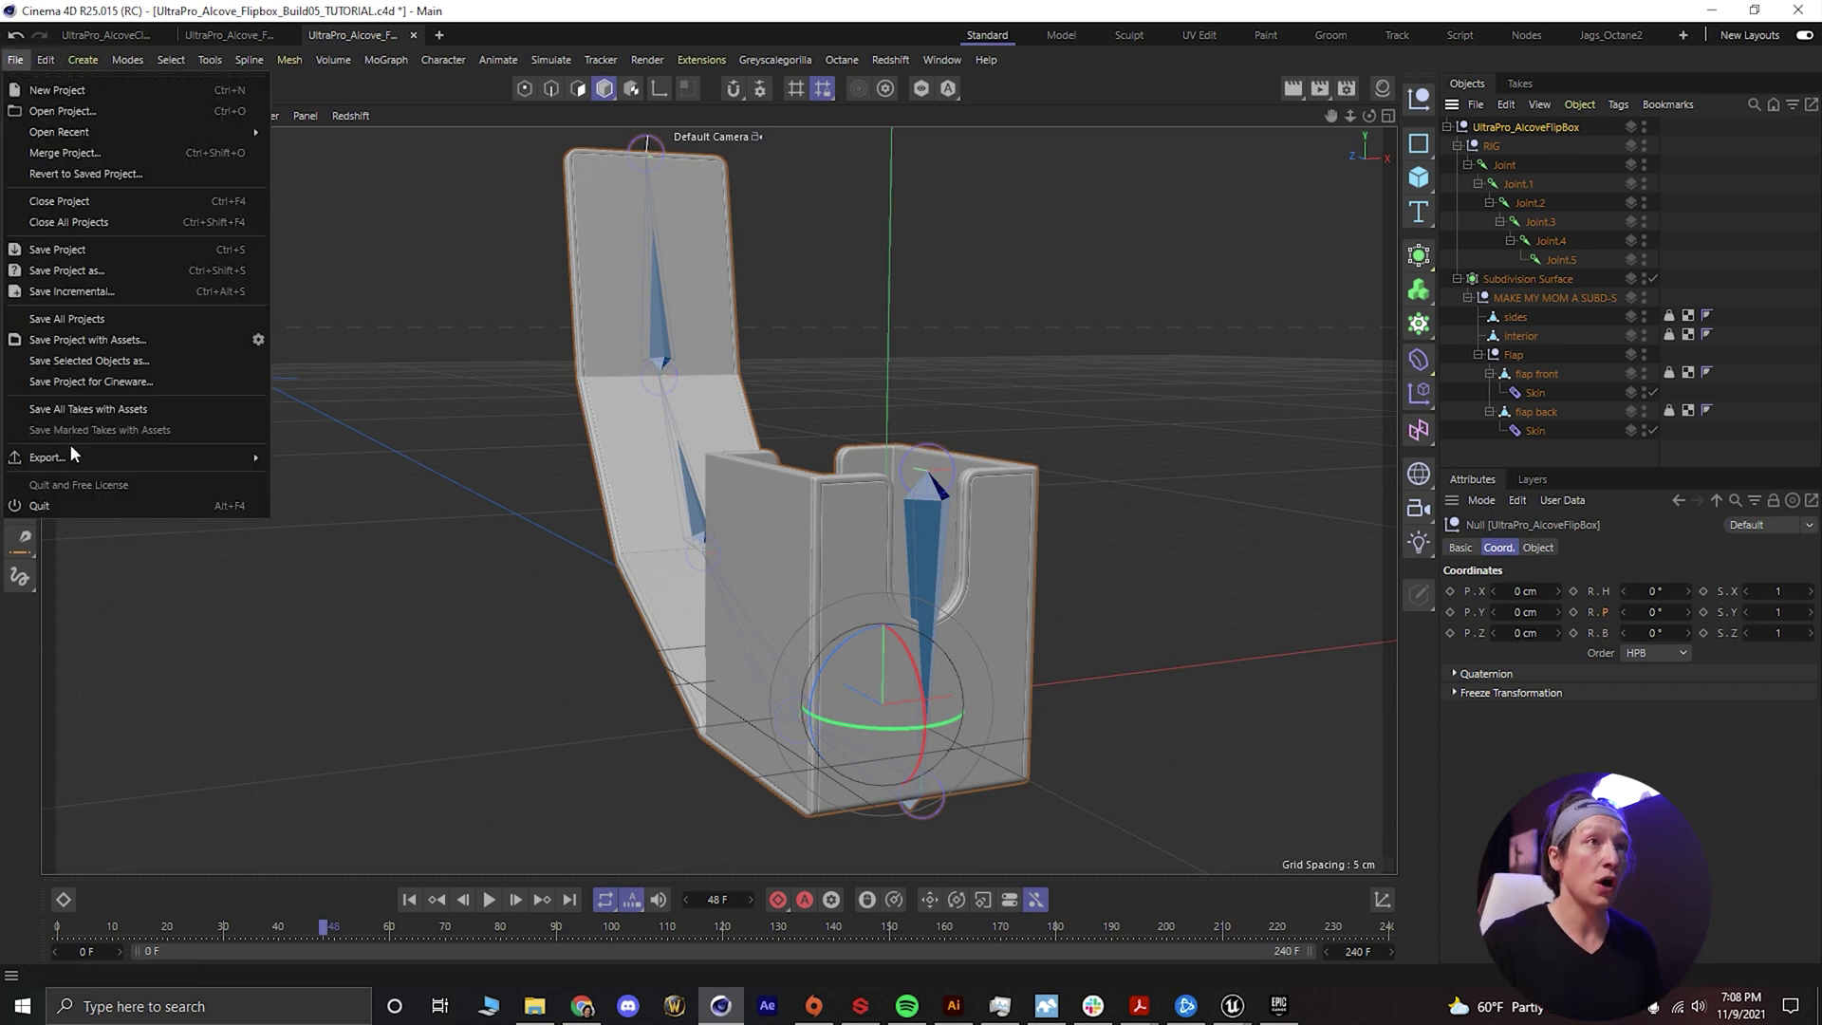
mouse_move(190, 457)
click(309, 623)
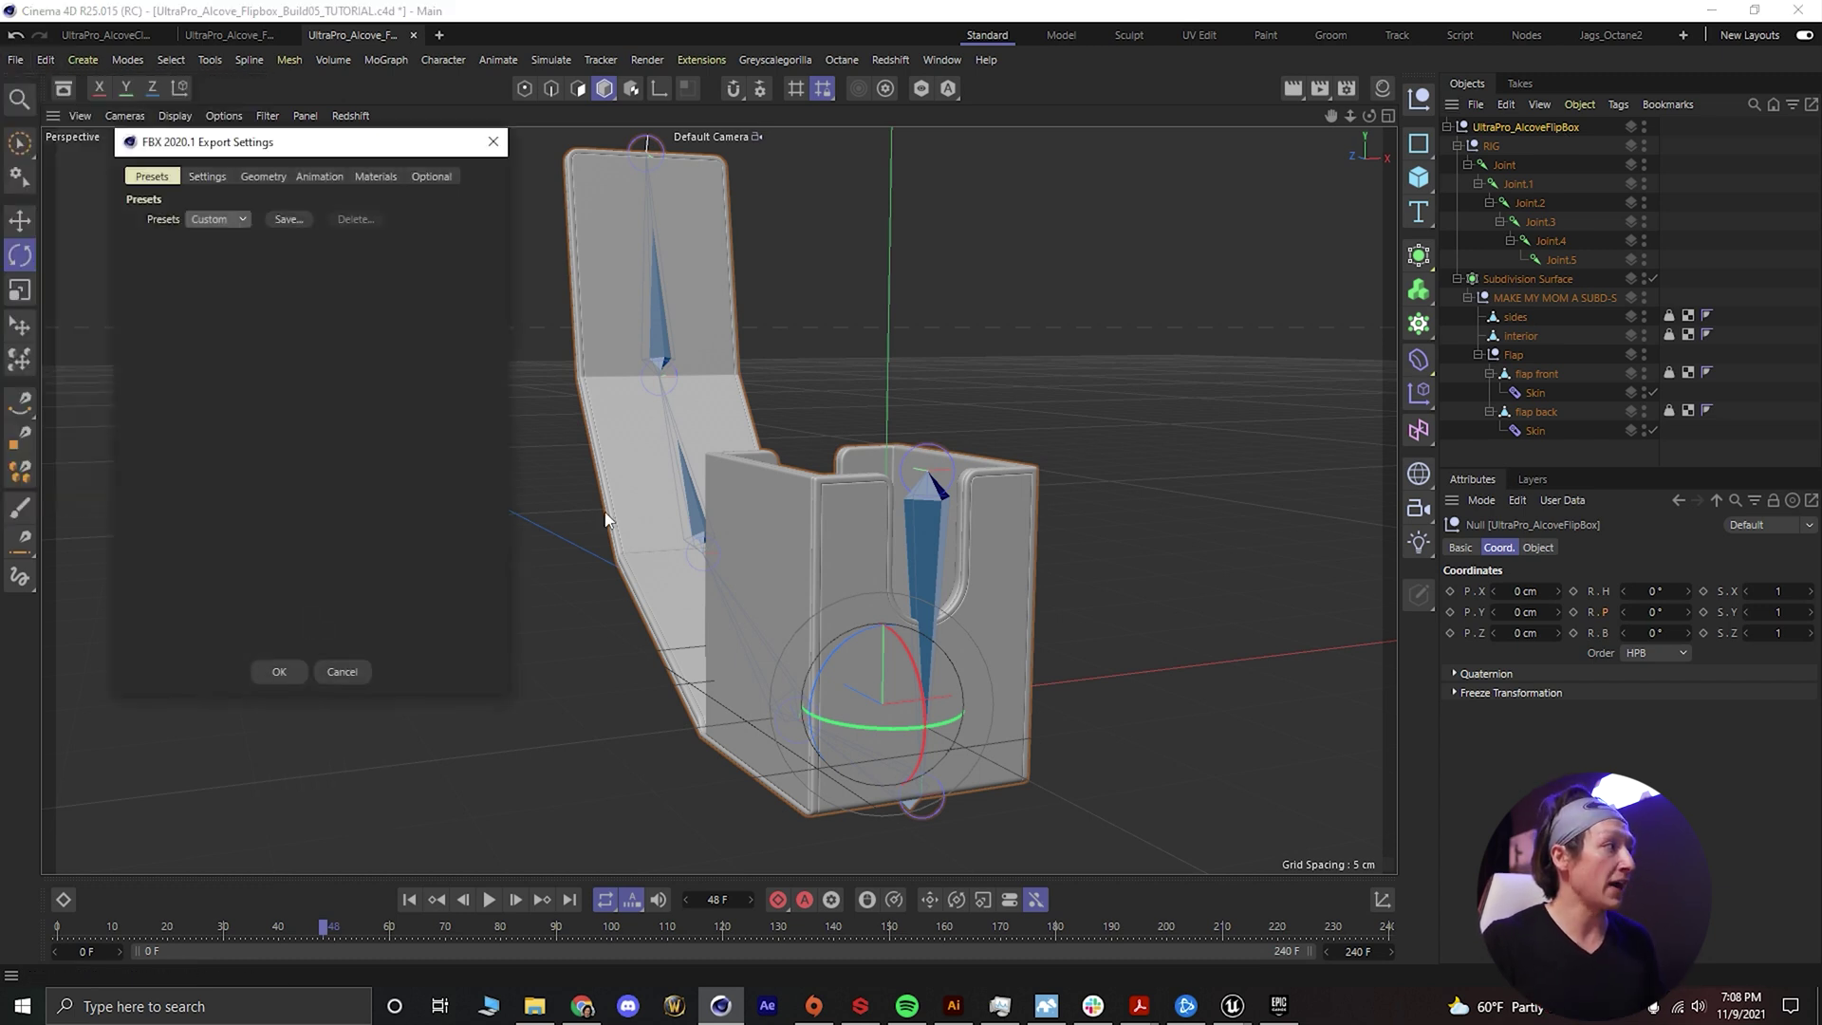
click(270, 672)
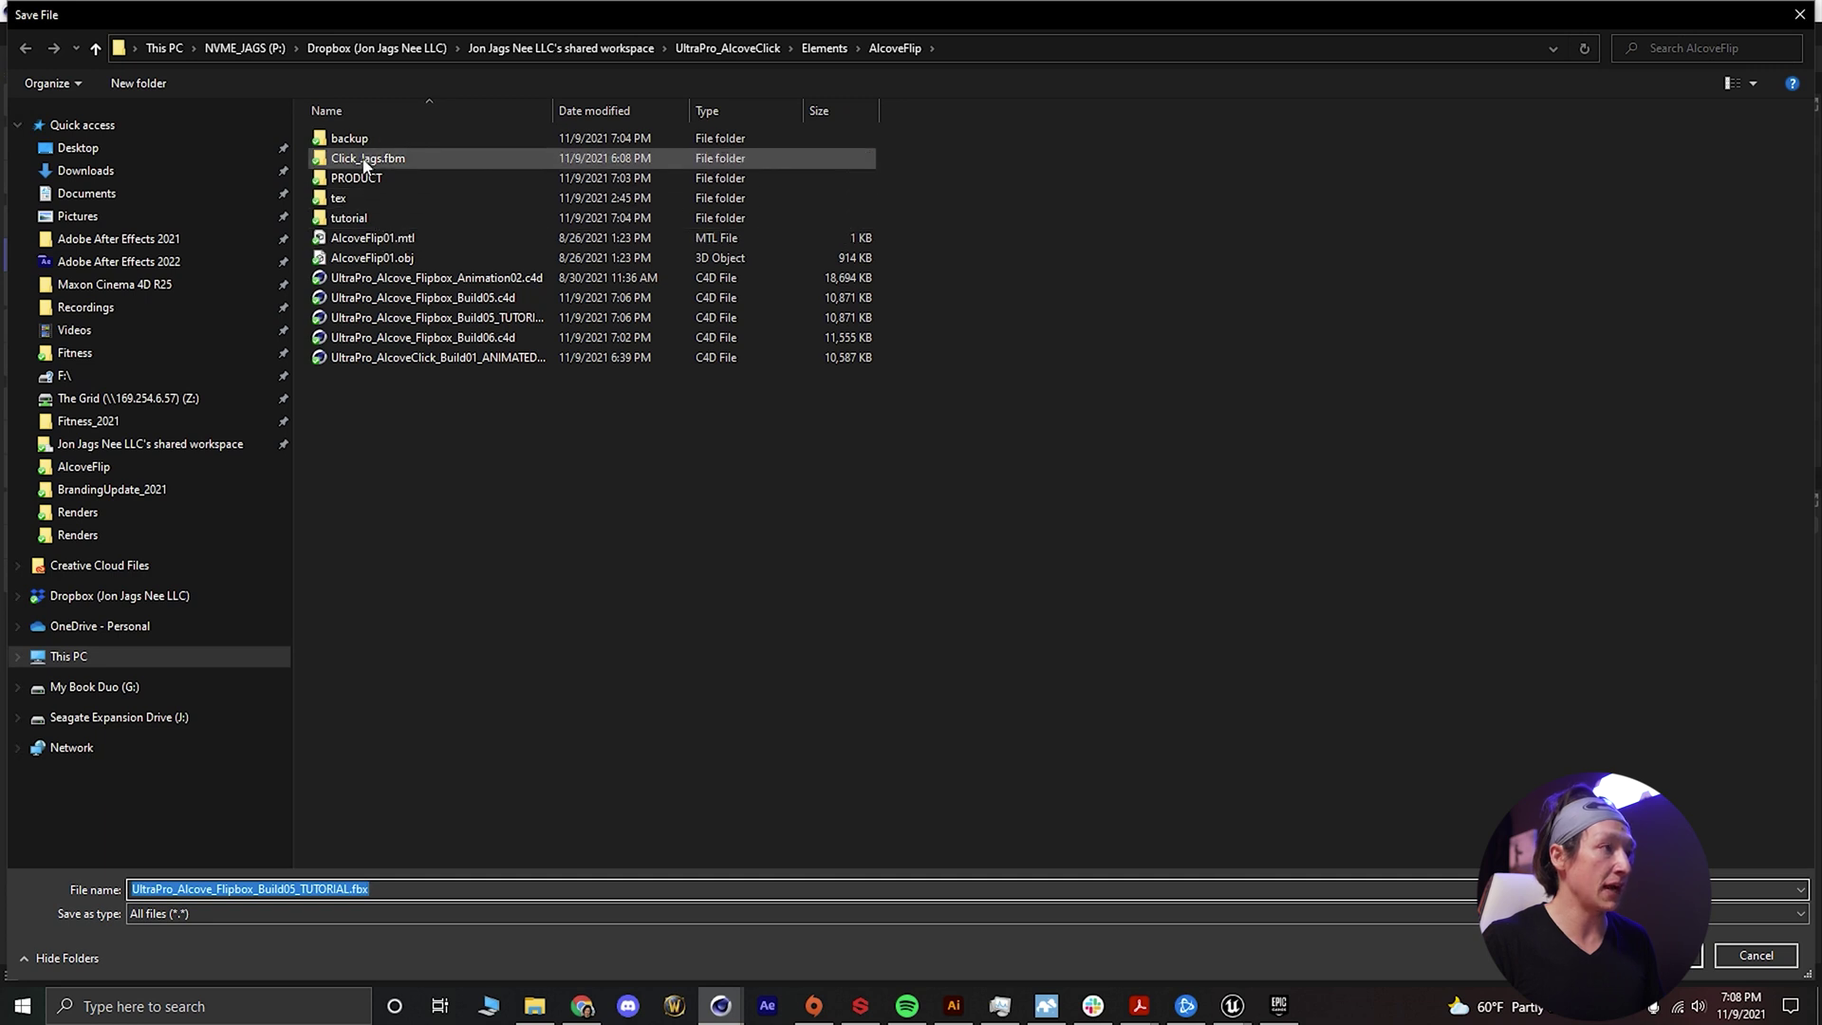
double_click(350, 219)
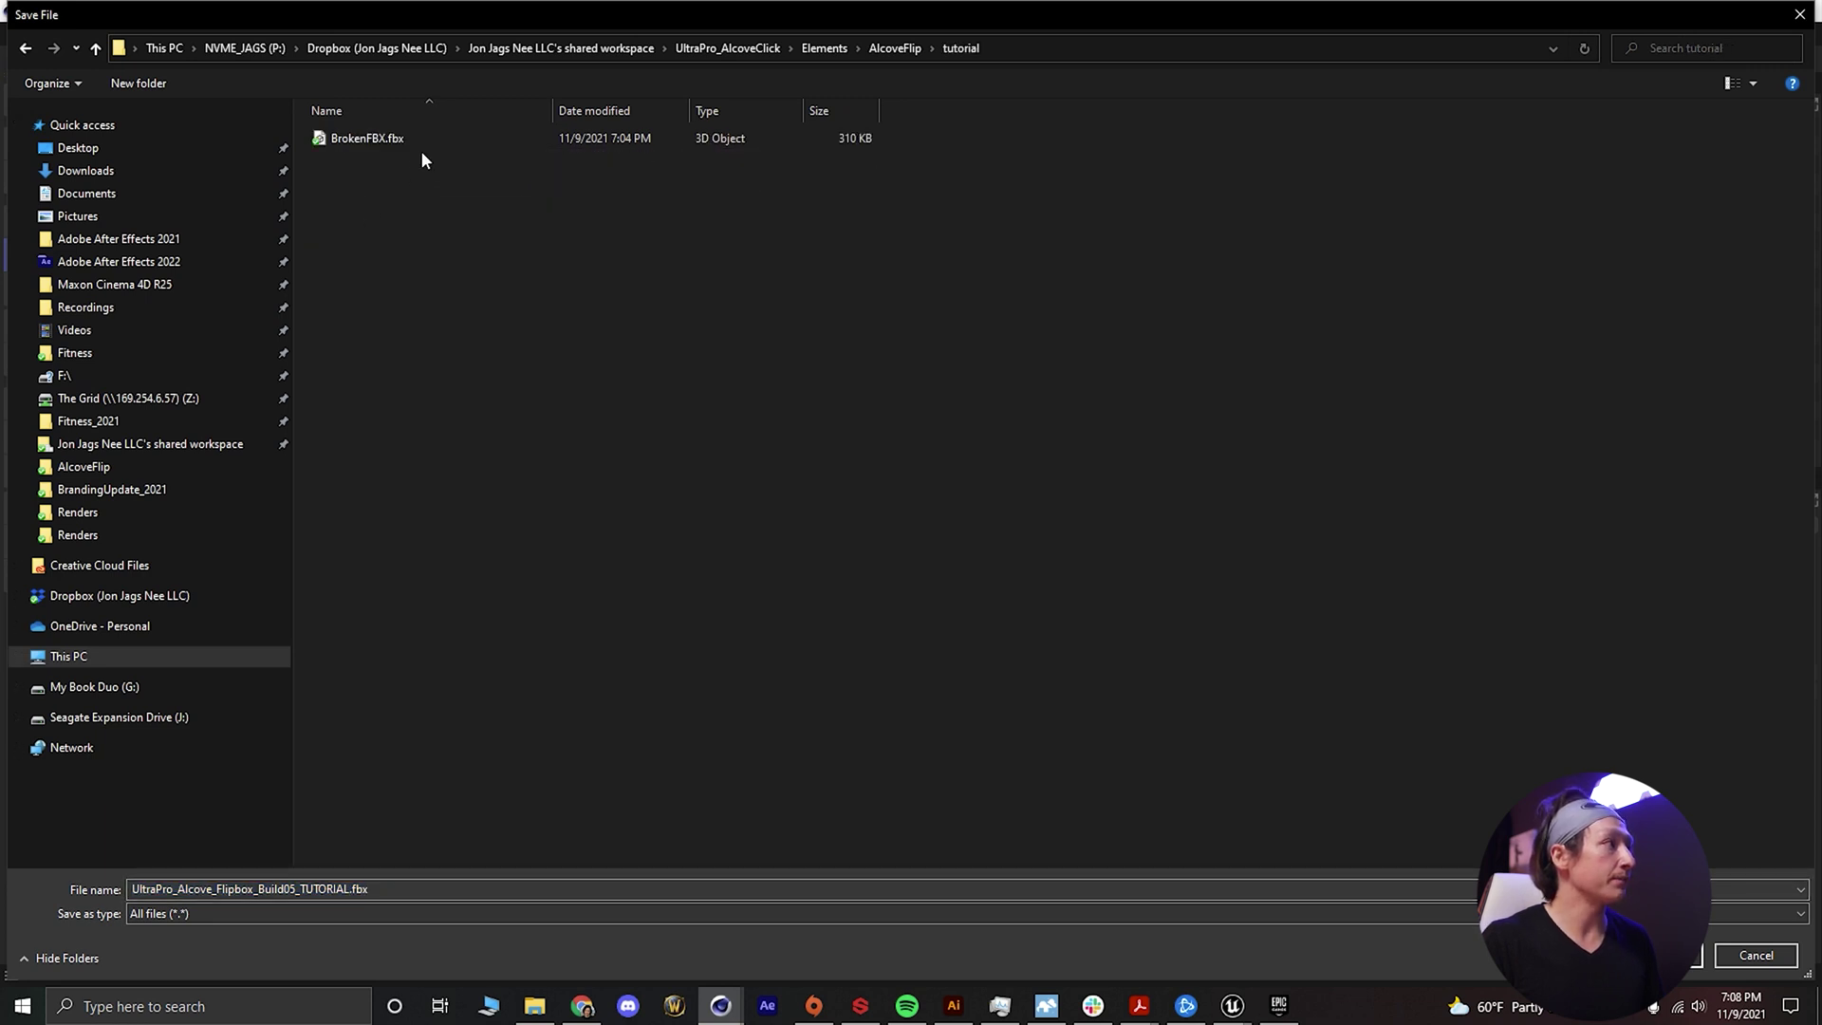
click(376, 144)
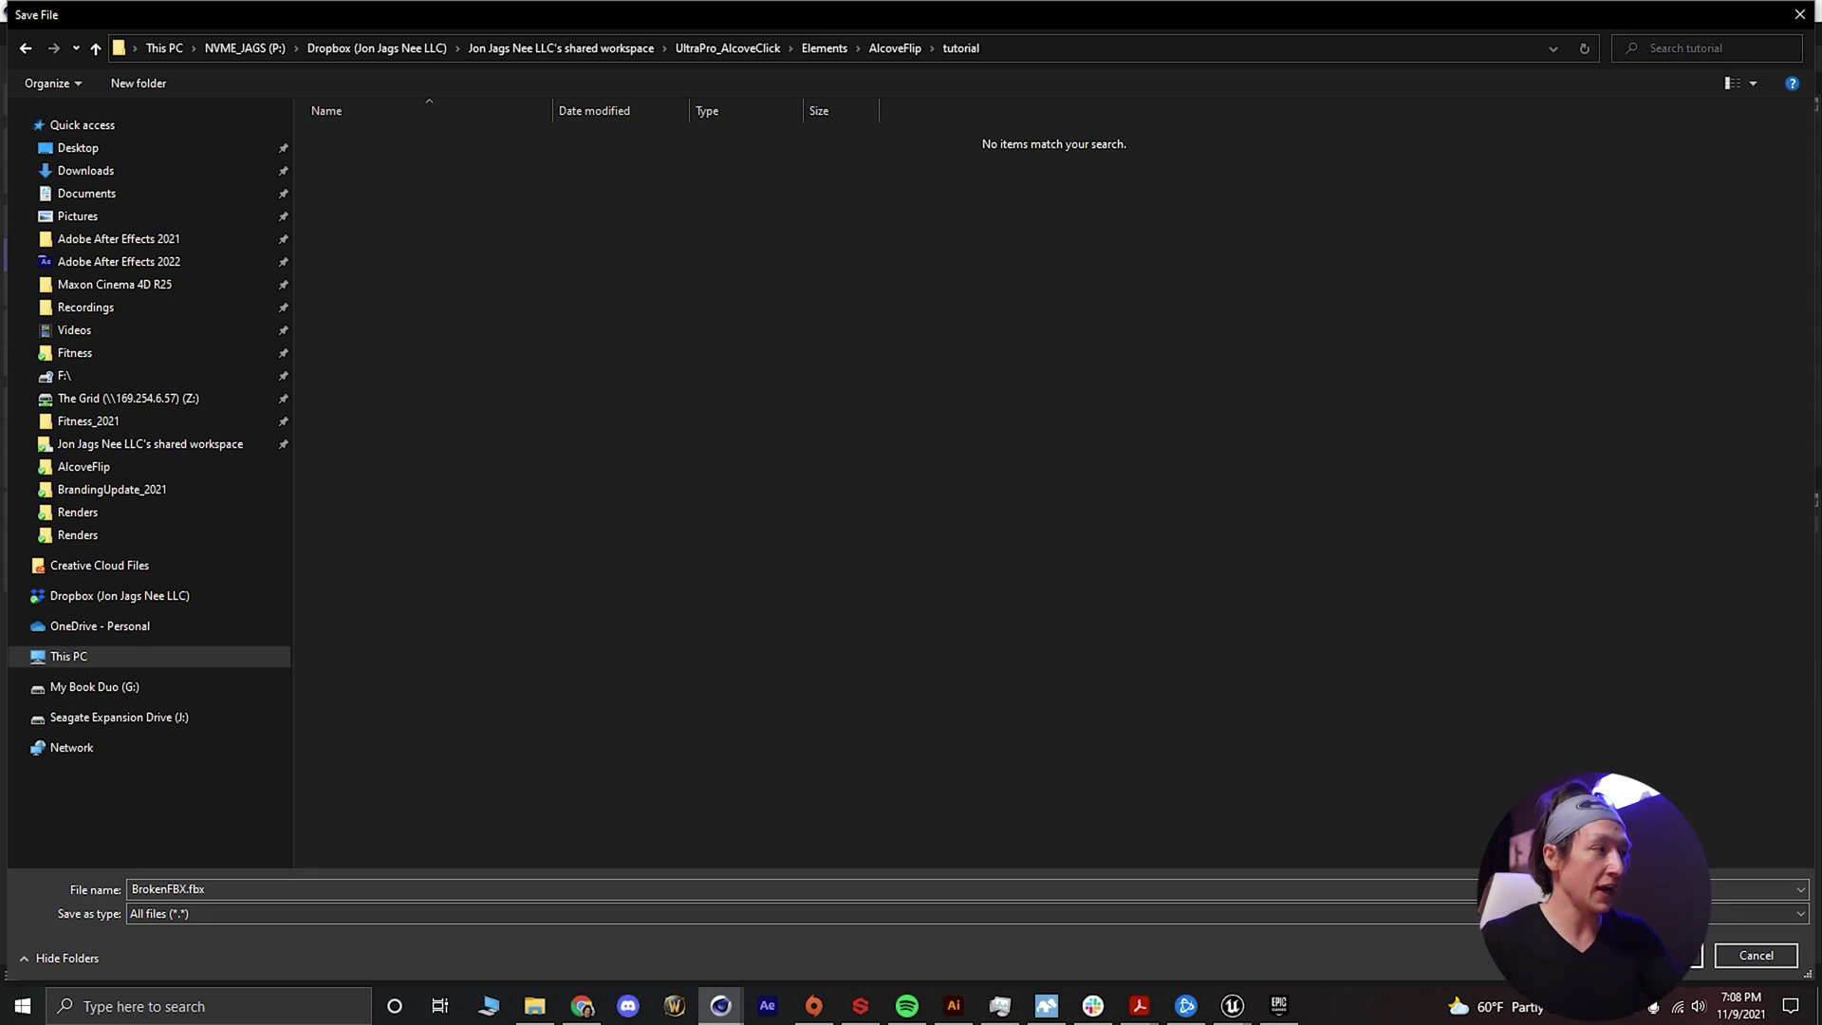
click(1697, 955)
click(927, 503)
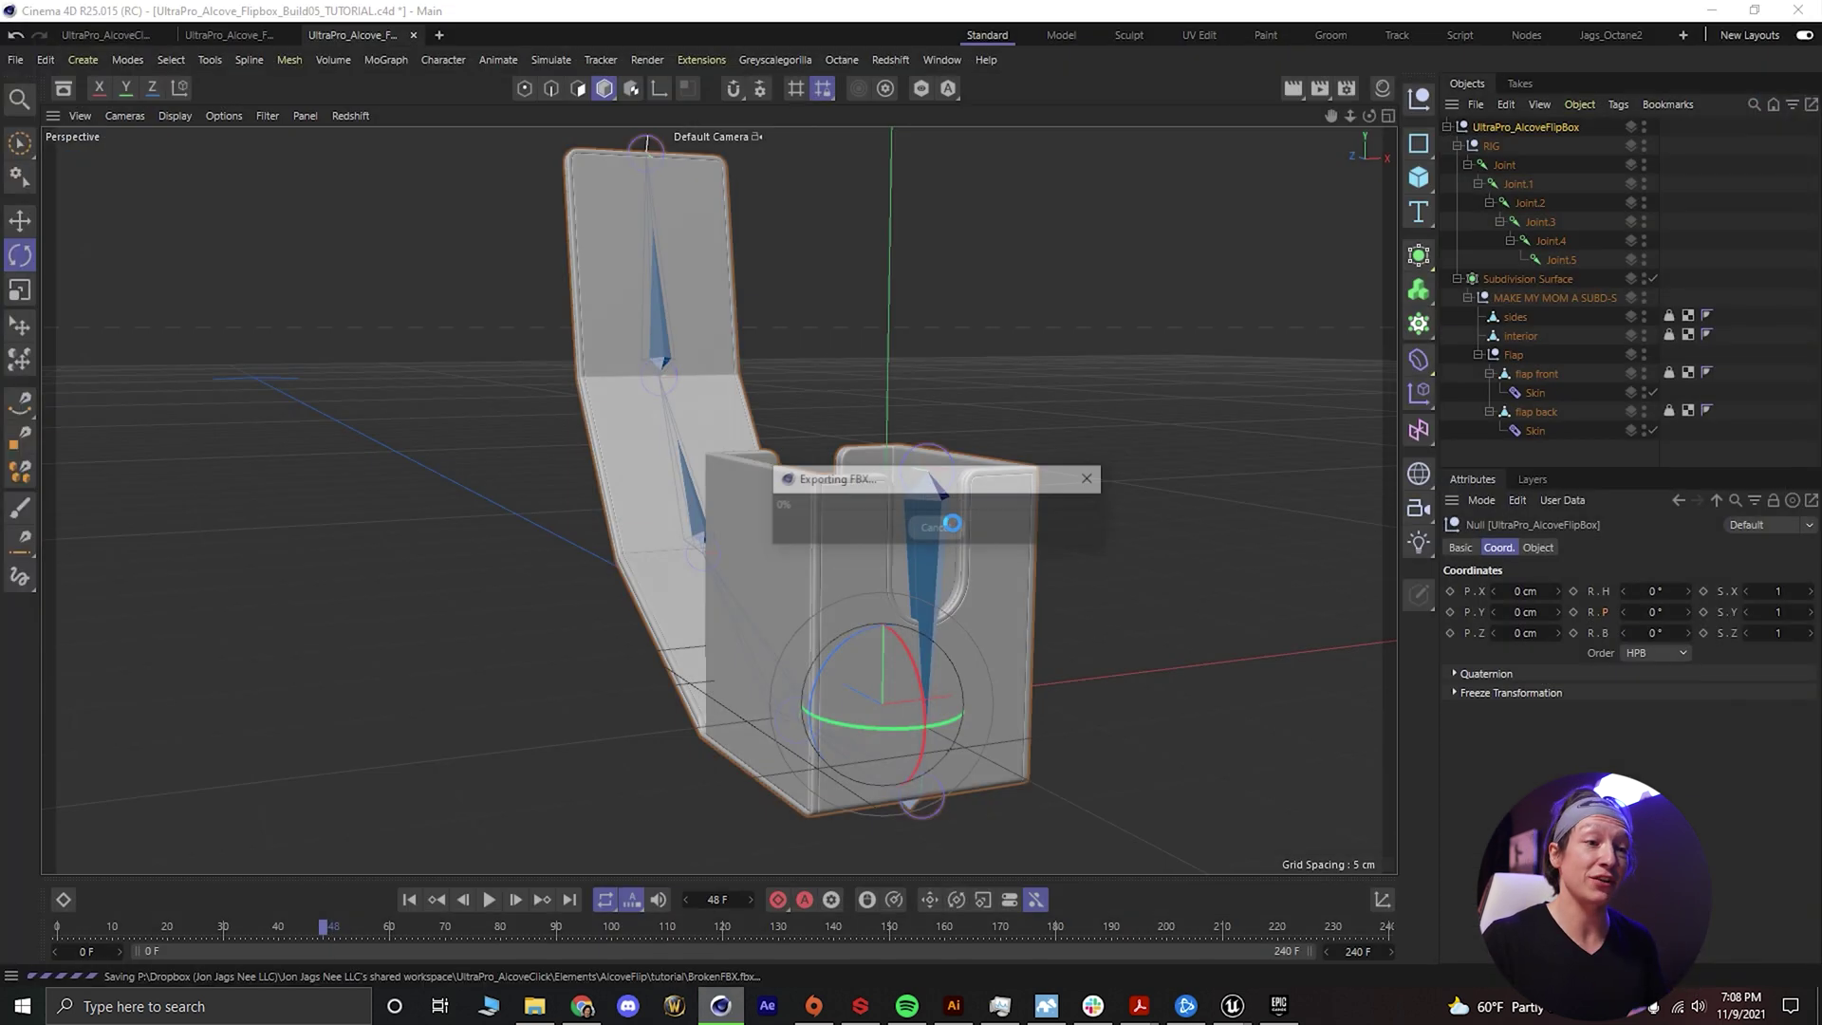
Drag BrokenFBX.fbx from File Explorer into the FBX content folder and Import All
mouse_move(1234, 1006)
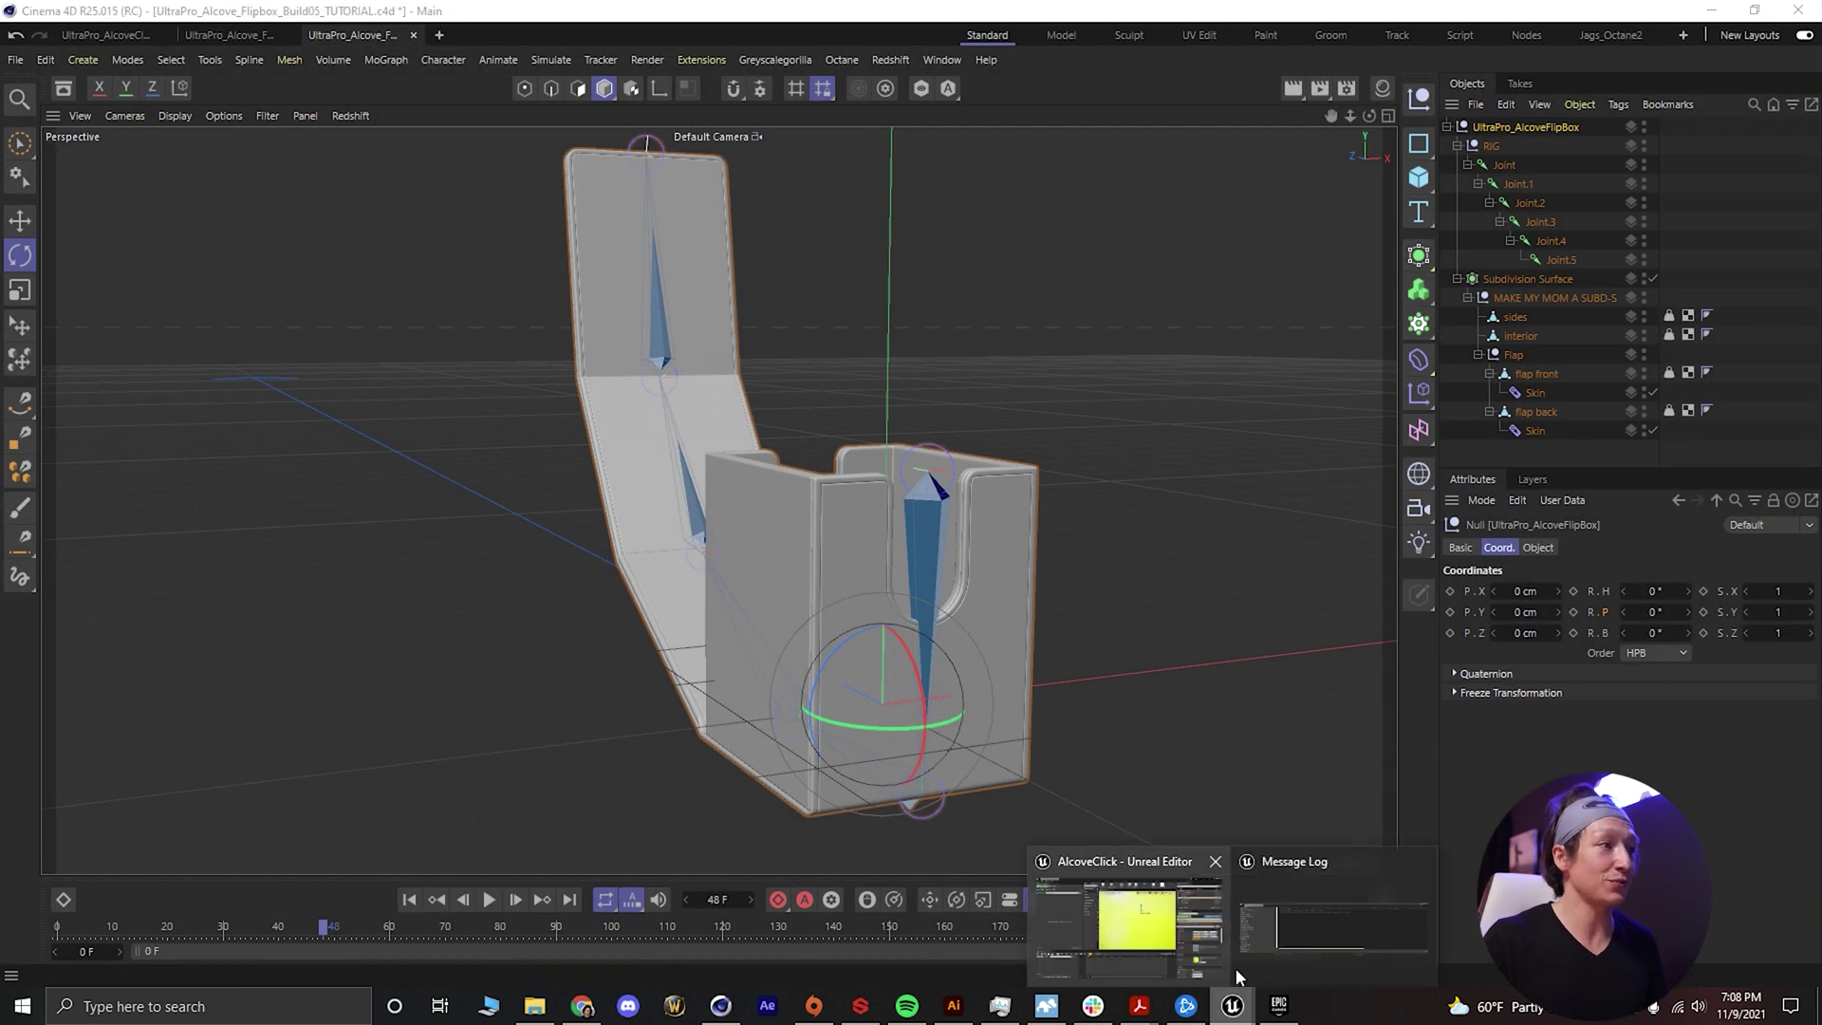
click(1118, 903)
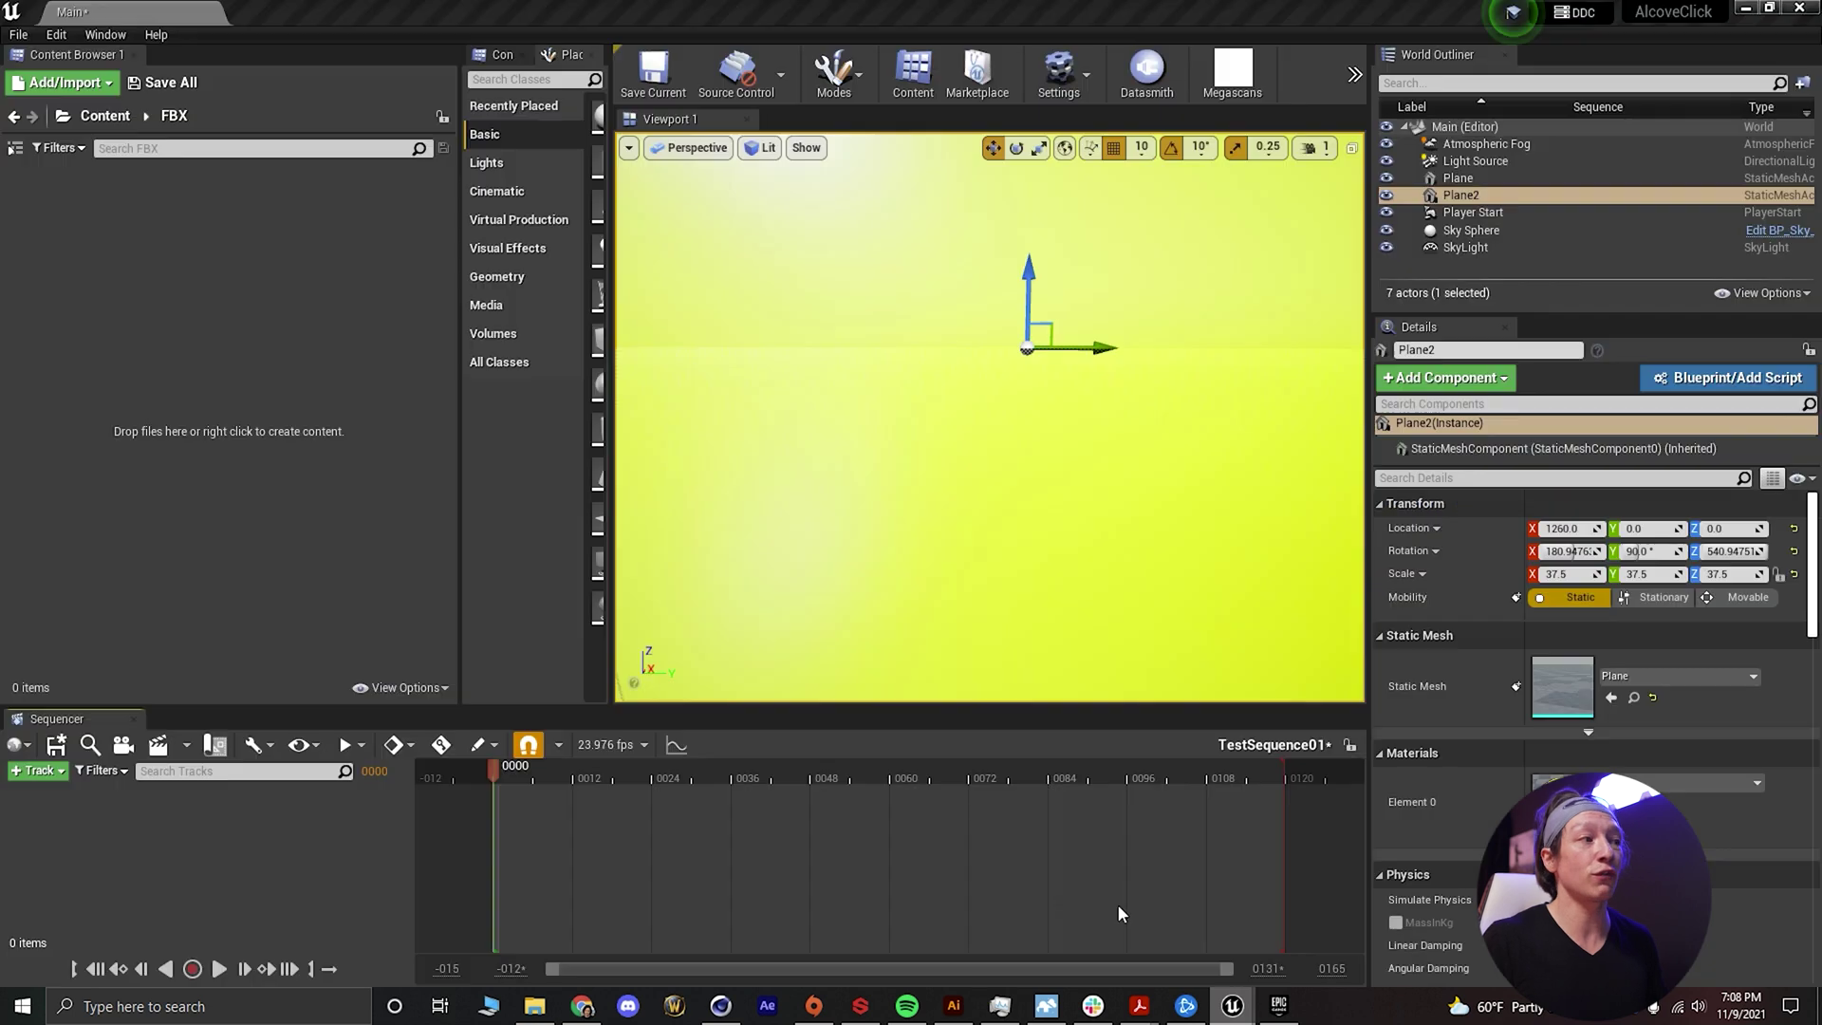
click(534, 1007)
click(463, 375)
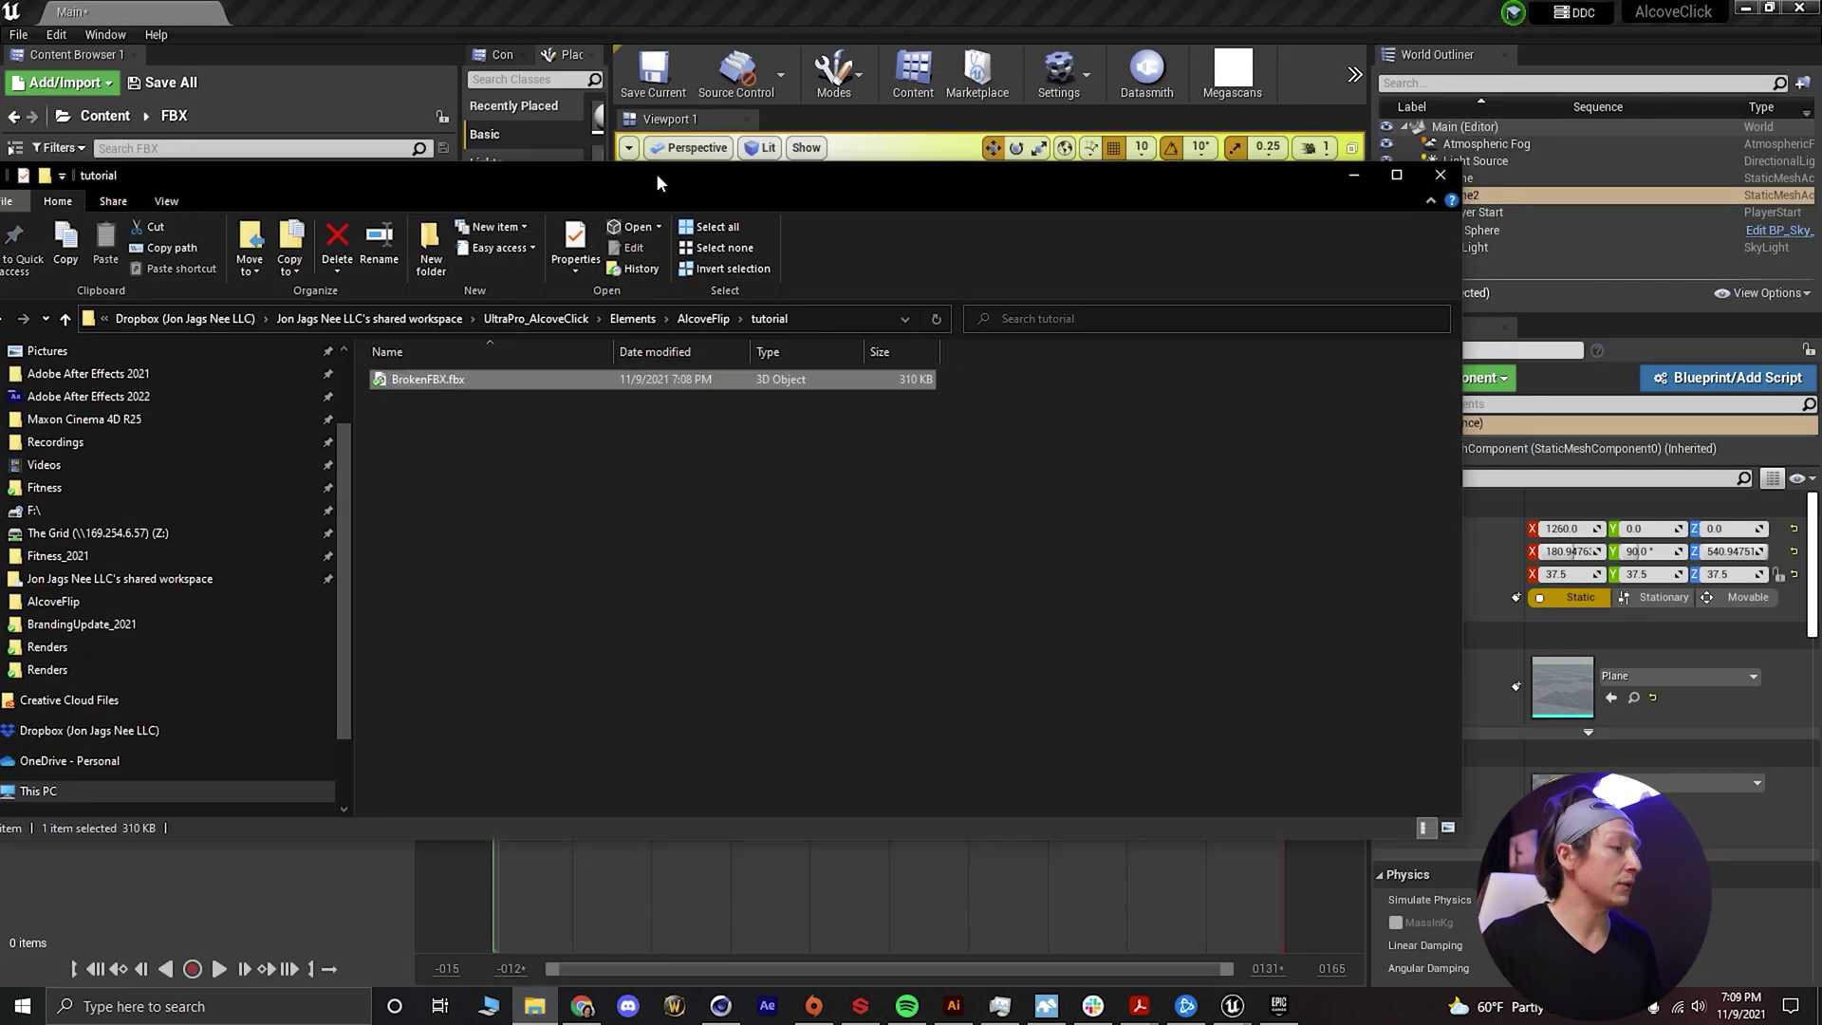
drag(657, 173, 1317, 229)
drag(1068, 441, 258, 332)
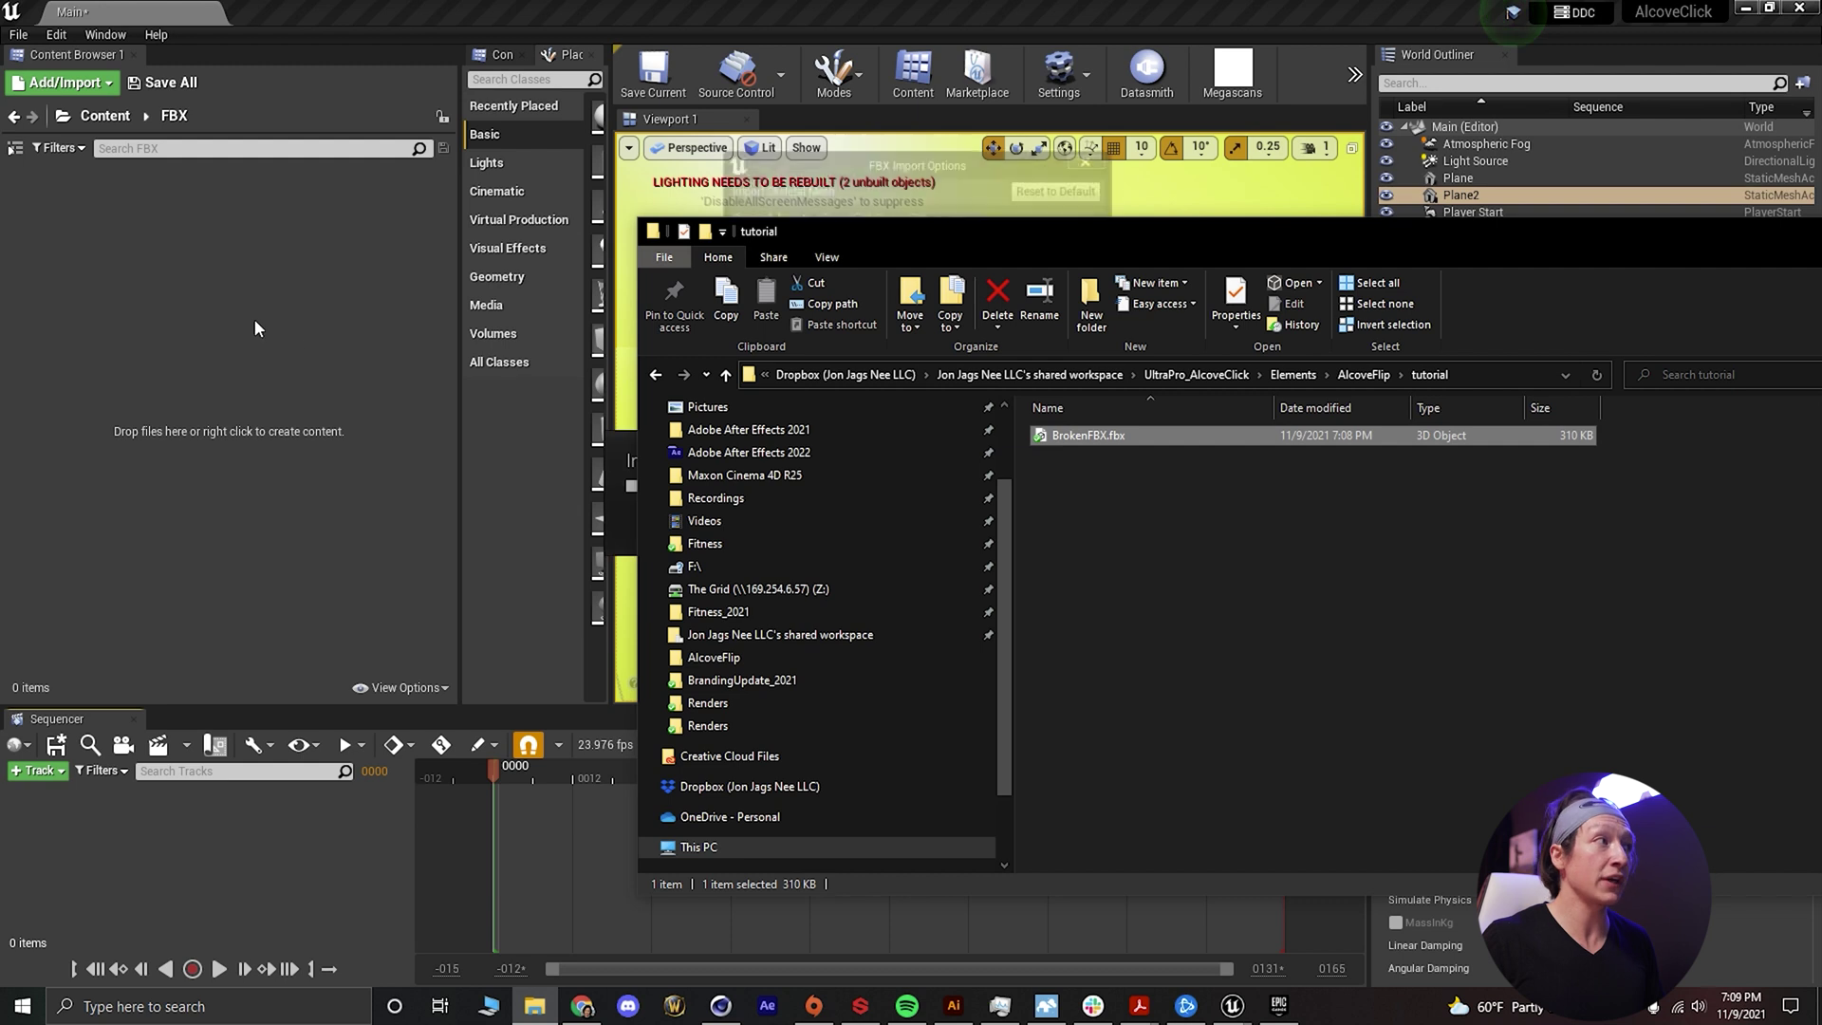
drag(1360, 235, 791, 235)
click(1445, 230)
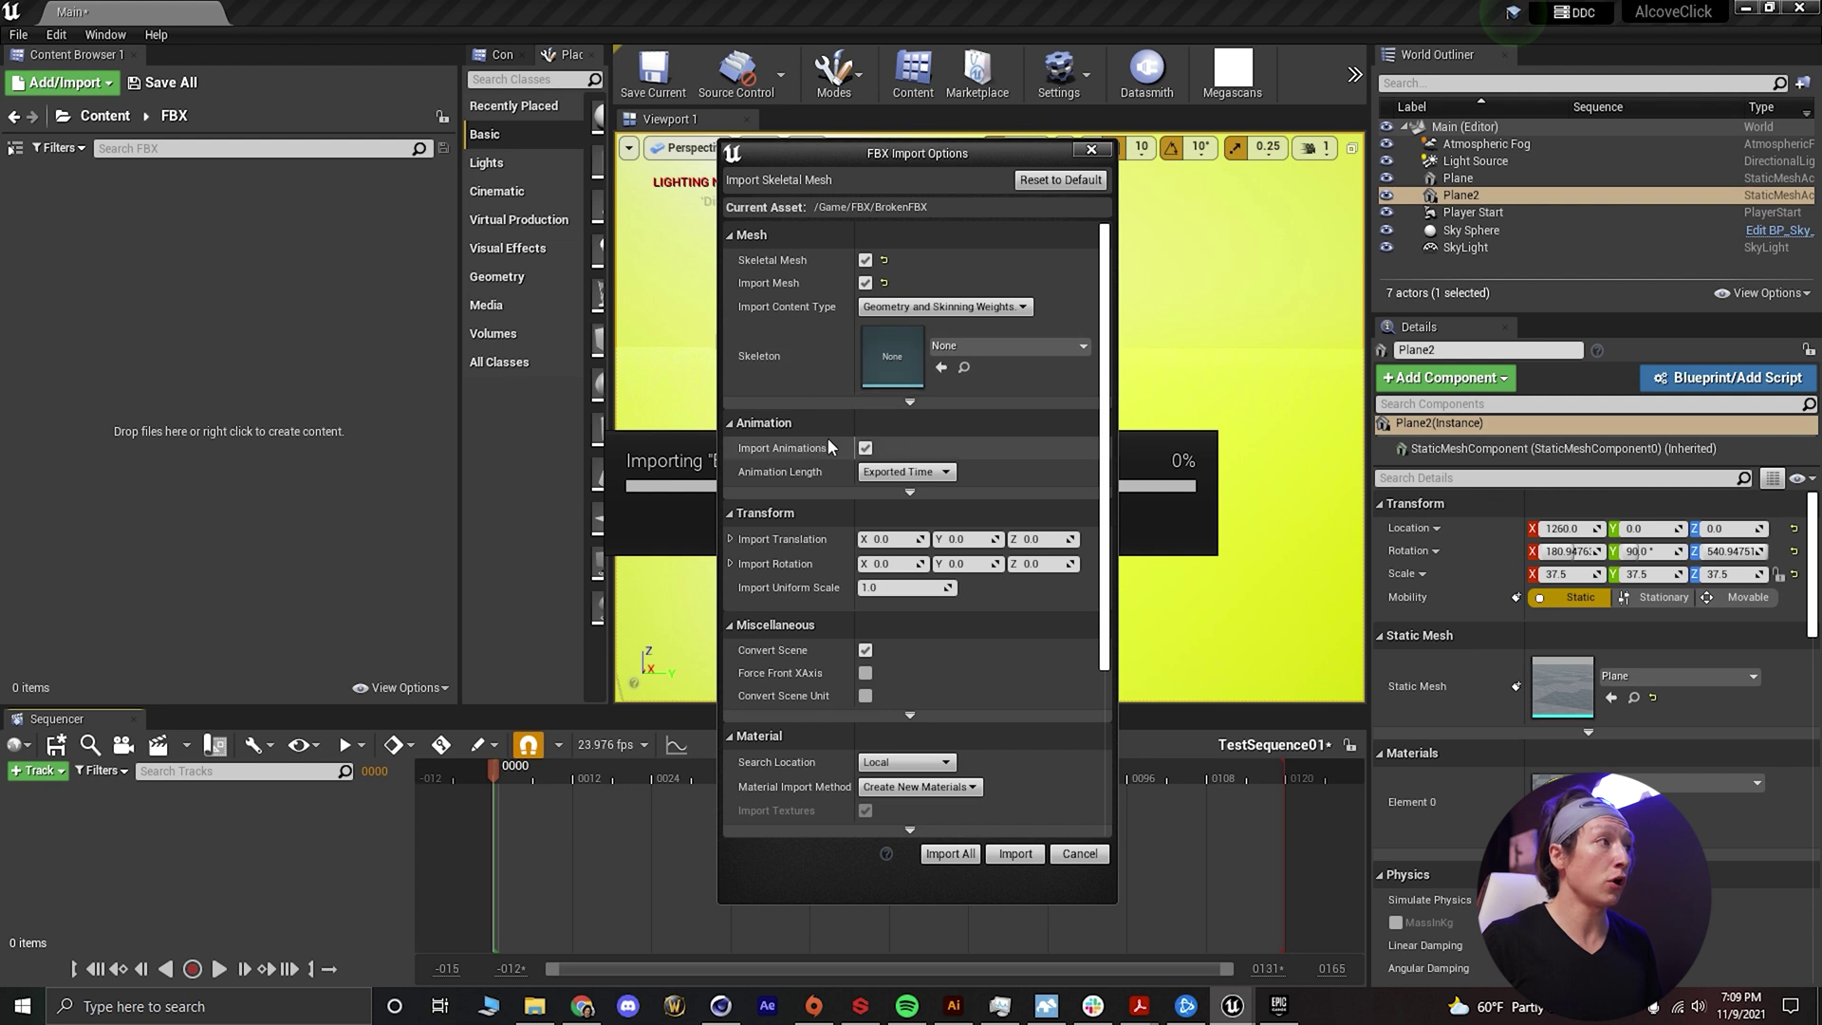
click(949, 853)
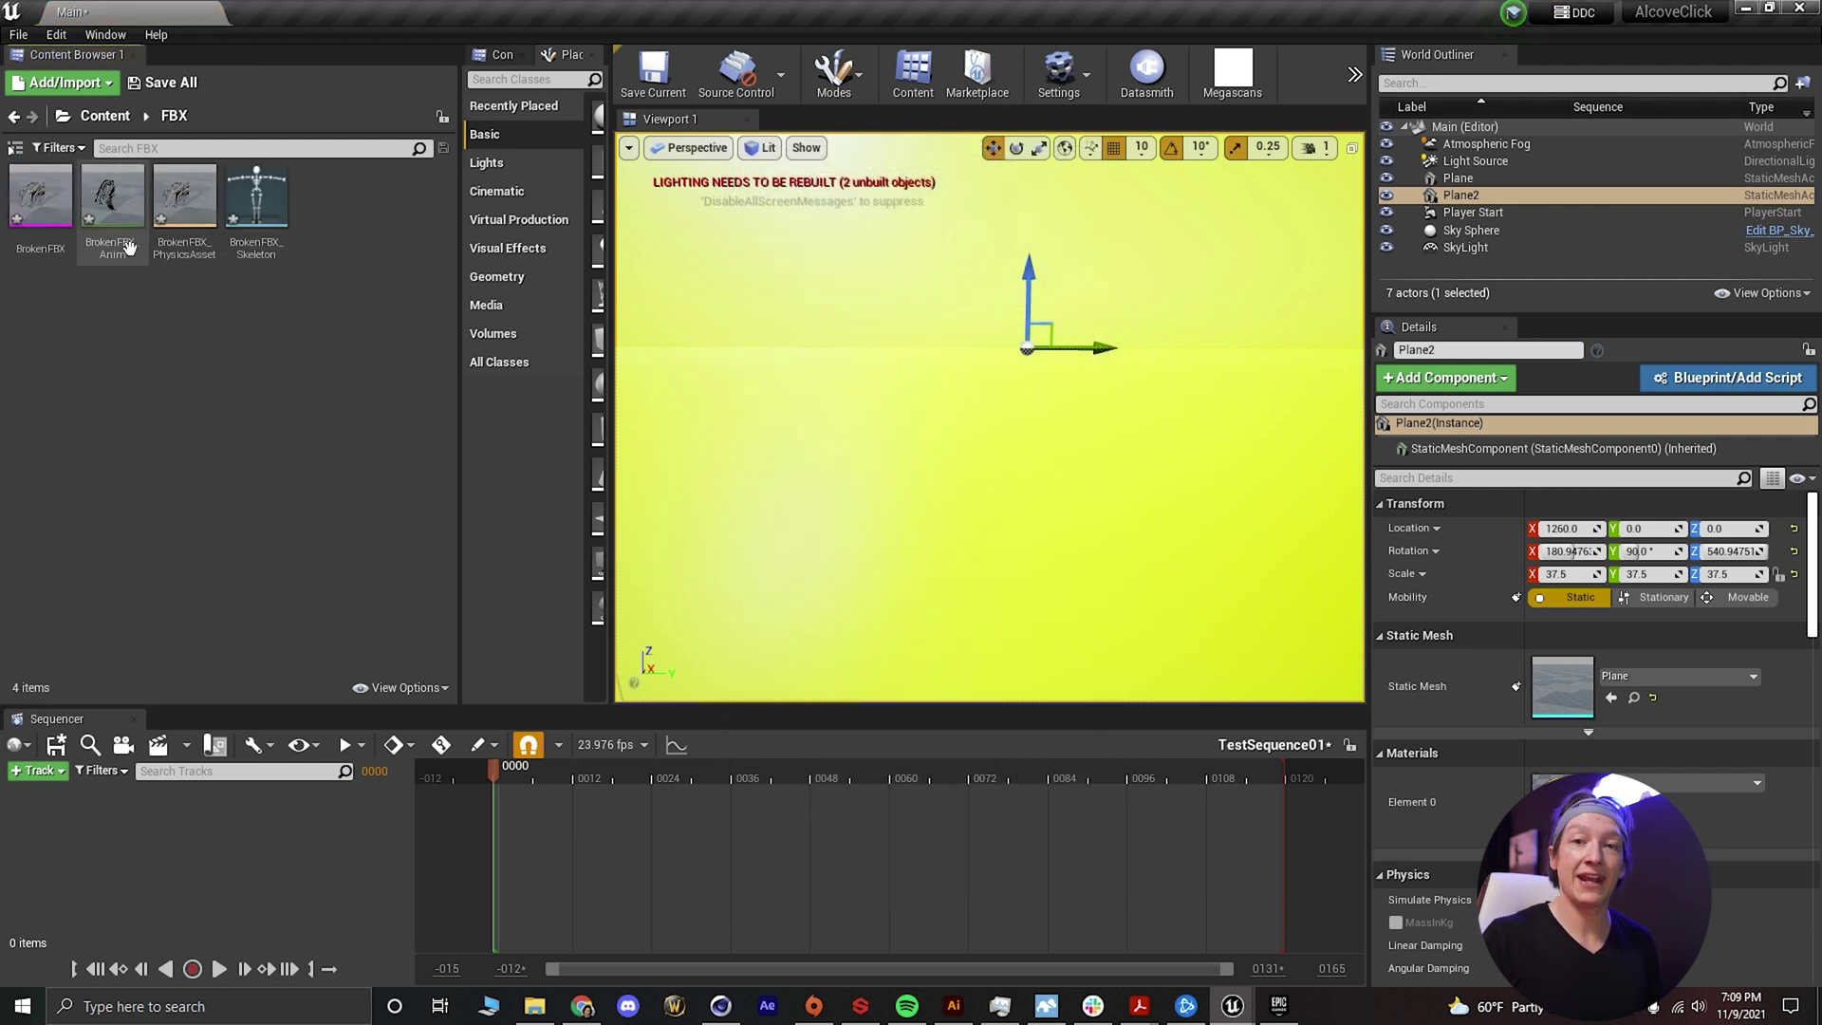
Place BrokenFBX_Anim in the level and orbit to inspect its mangled mesh
click(95, 199)
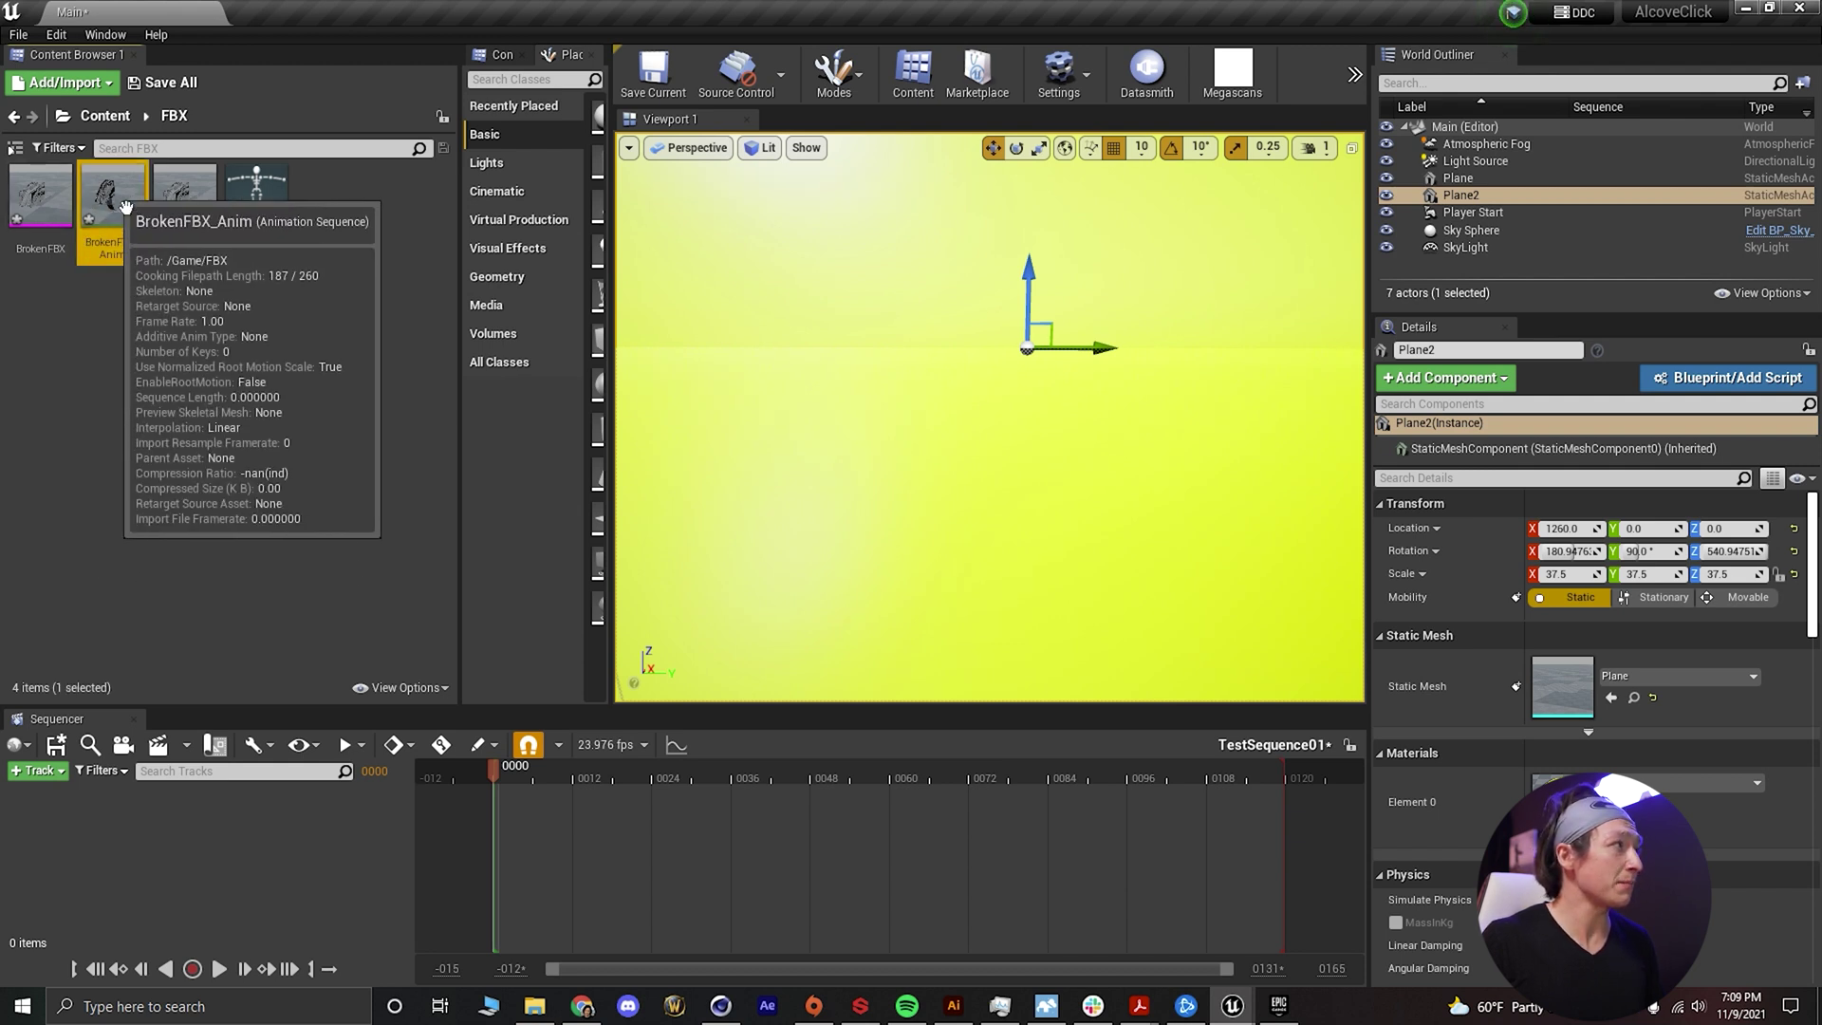
drag(125, 206, 1023, 482)
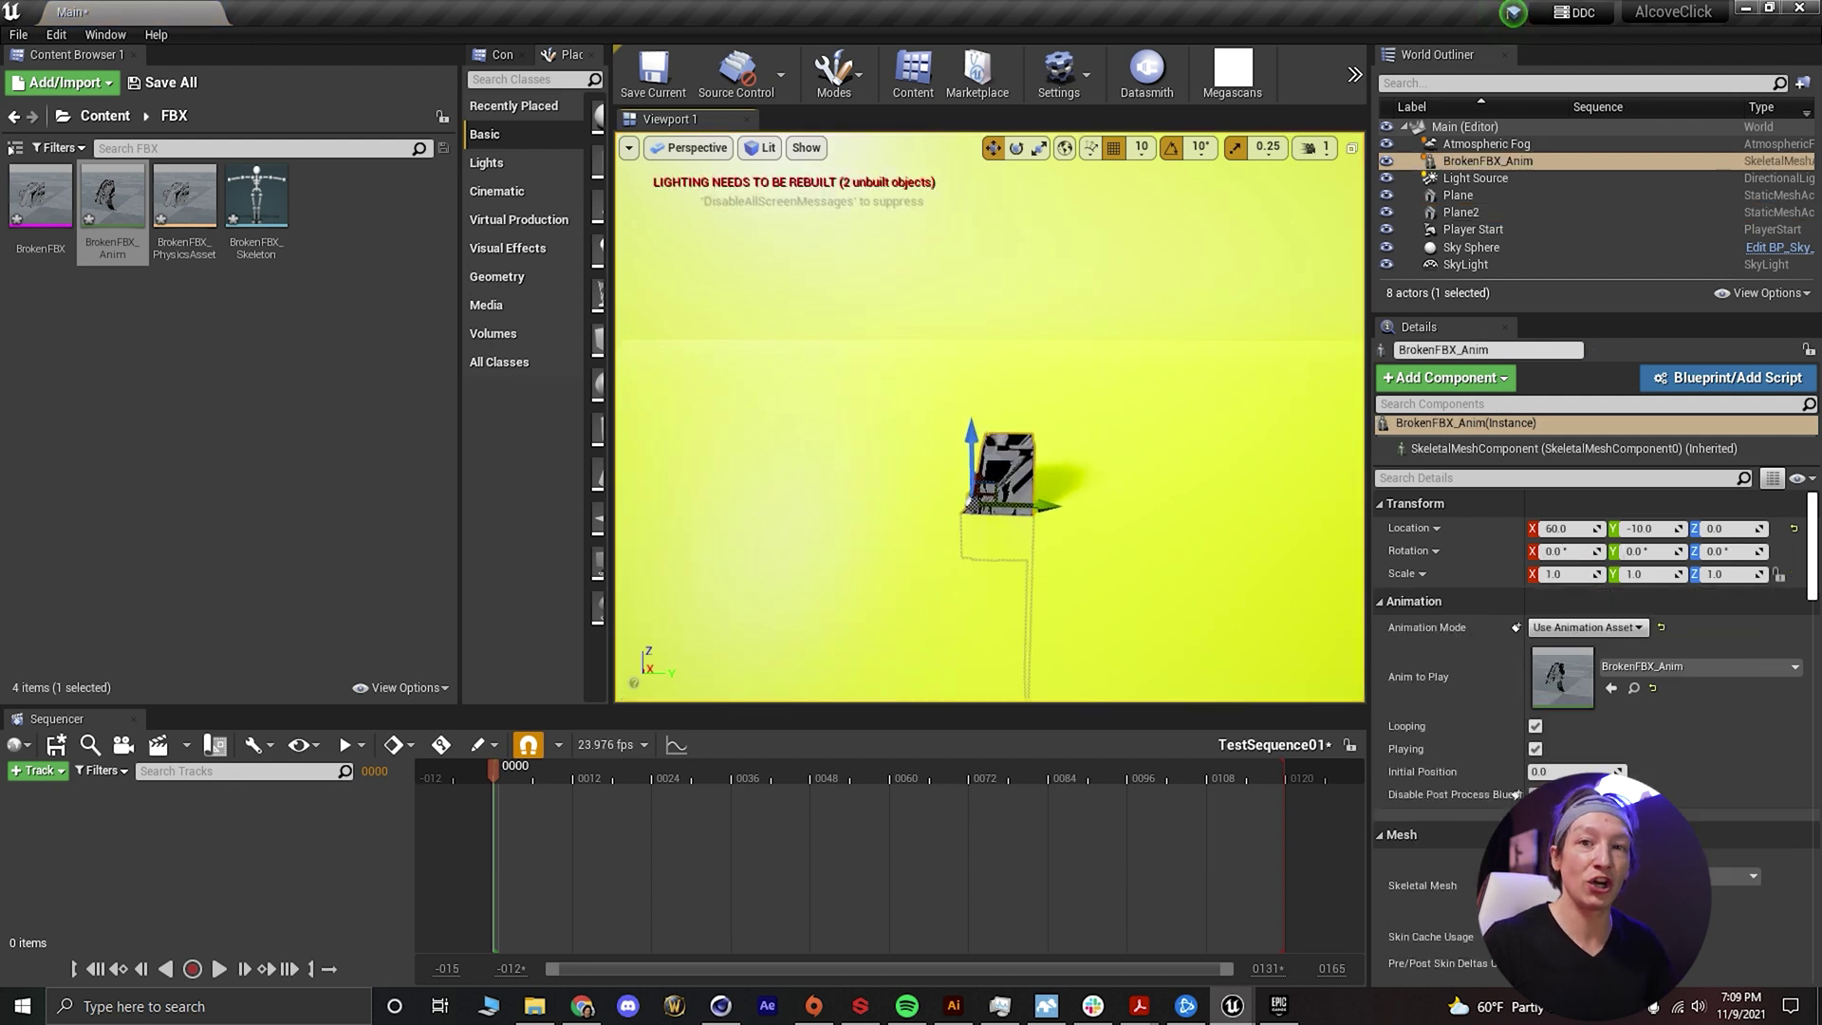
right_drag(1011, 467, 959, 470)
middle_drag(1026, 489, 1177, 489)
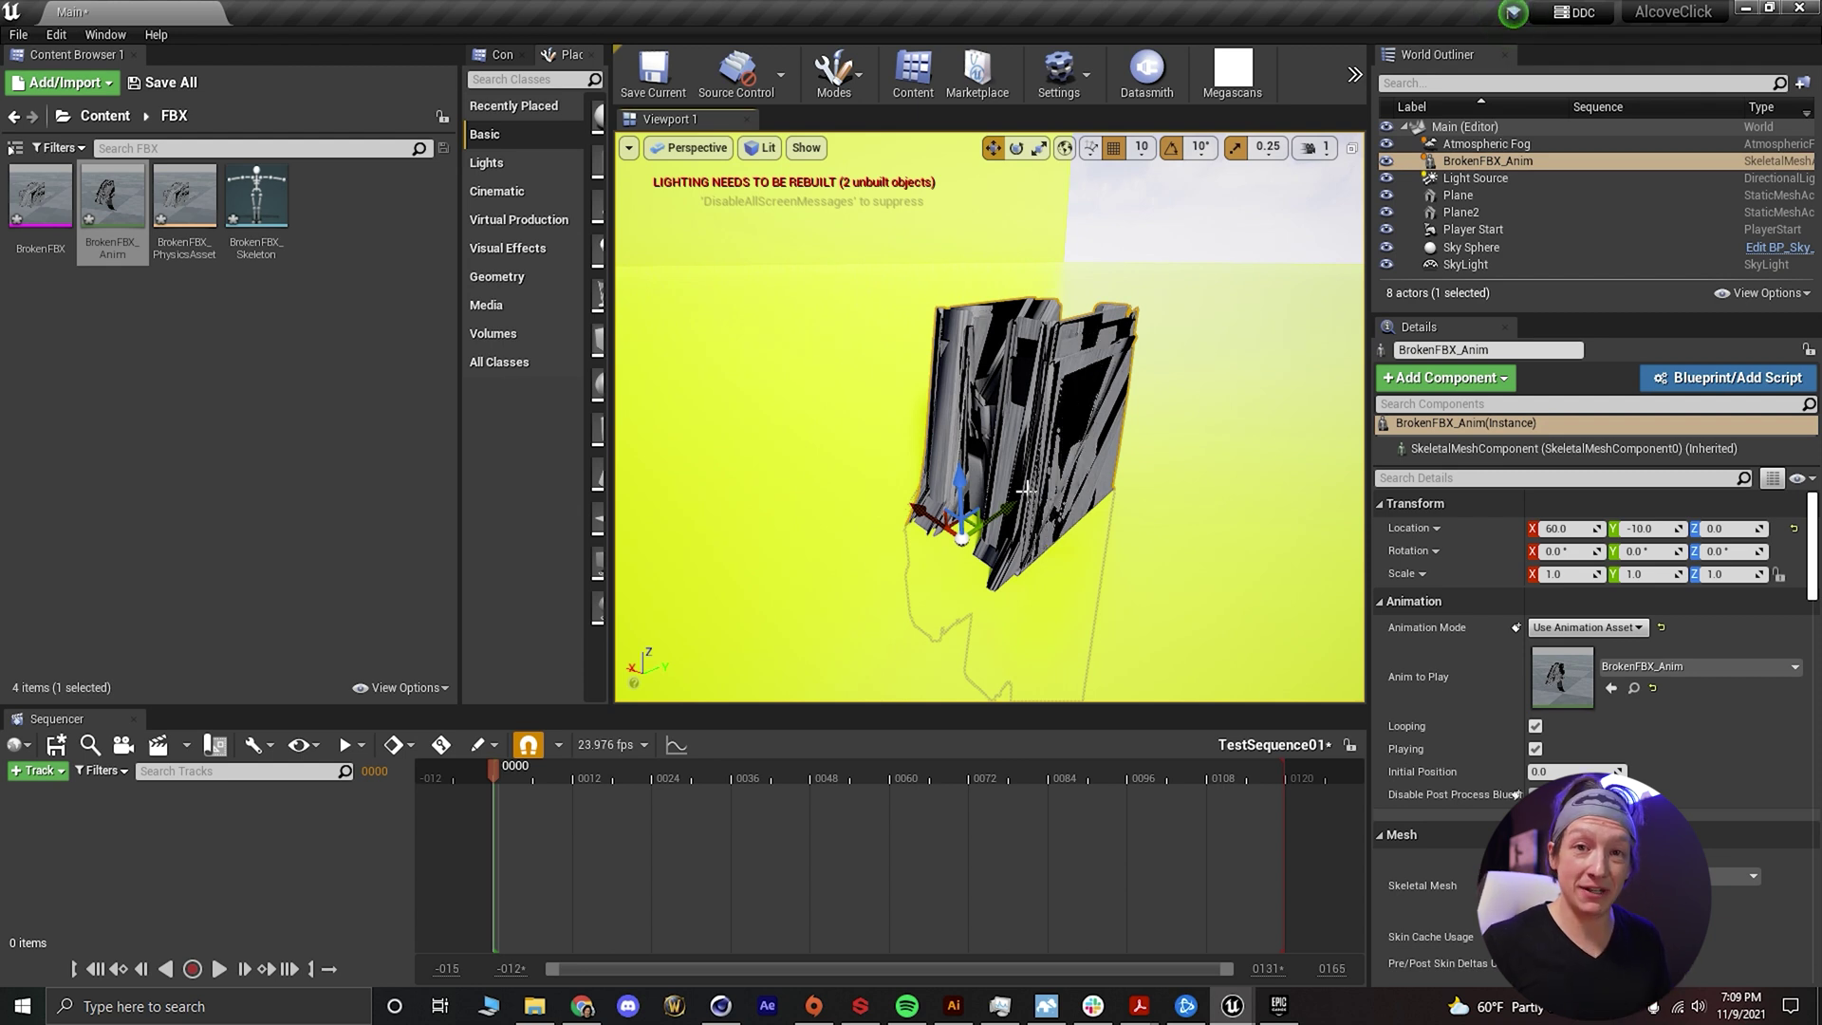
Select all four BrokenFBX assets and force-delete them
click(256, 204)
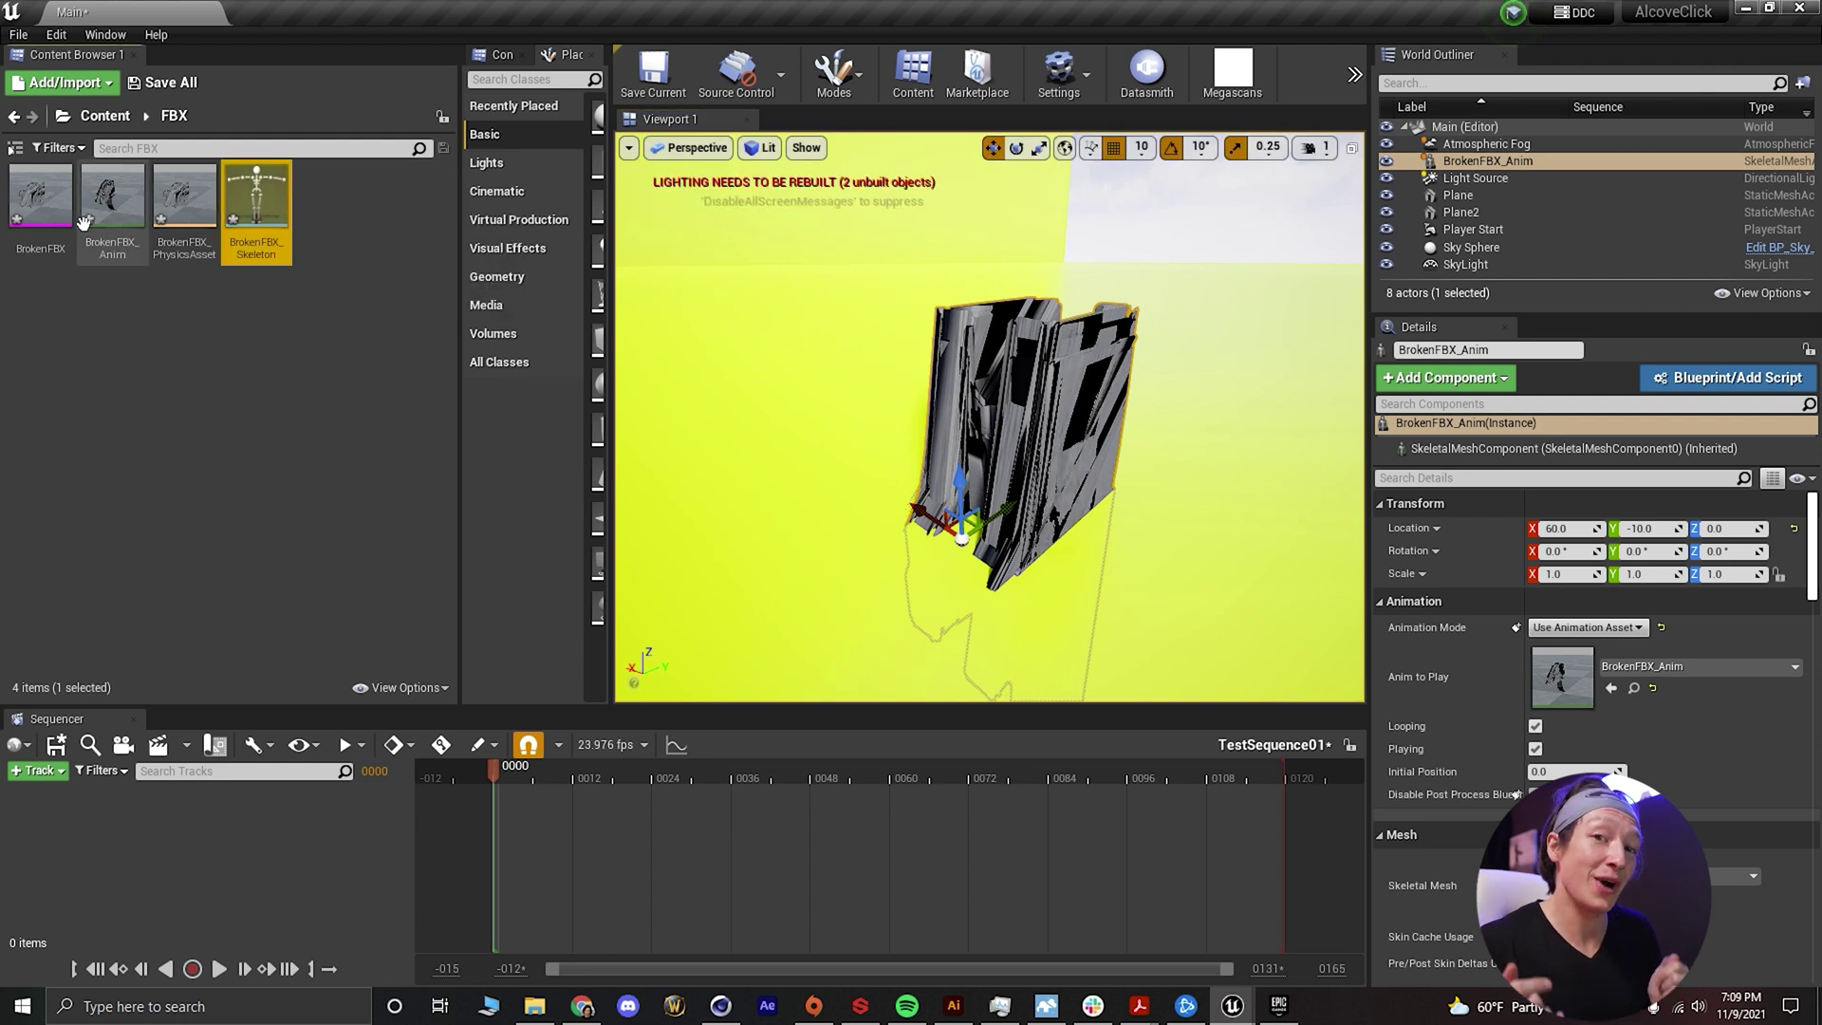
key(ctrl+a)
key(Delete)
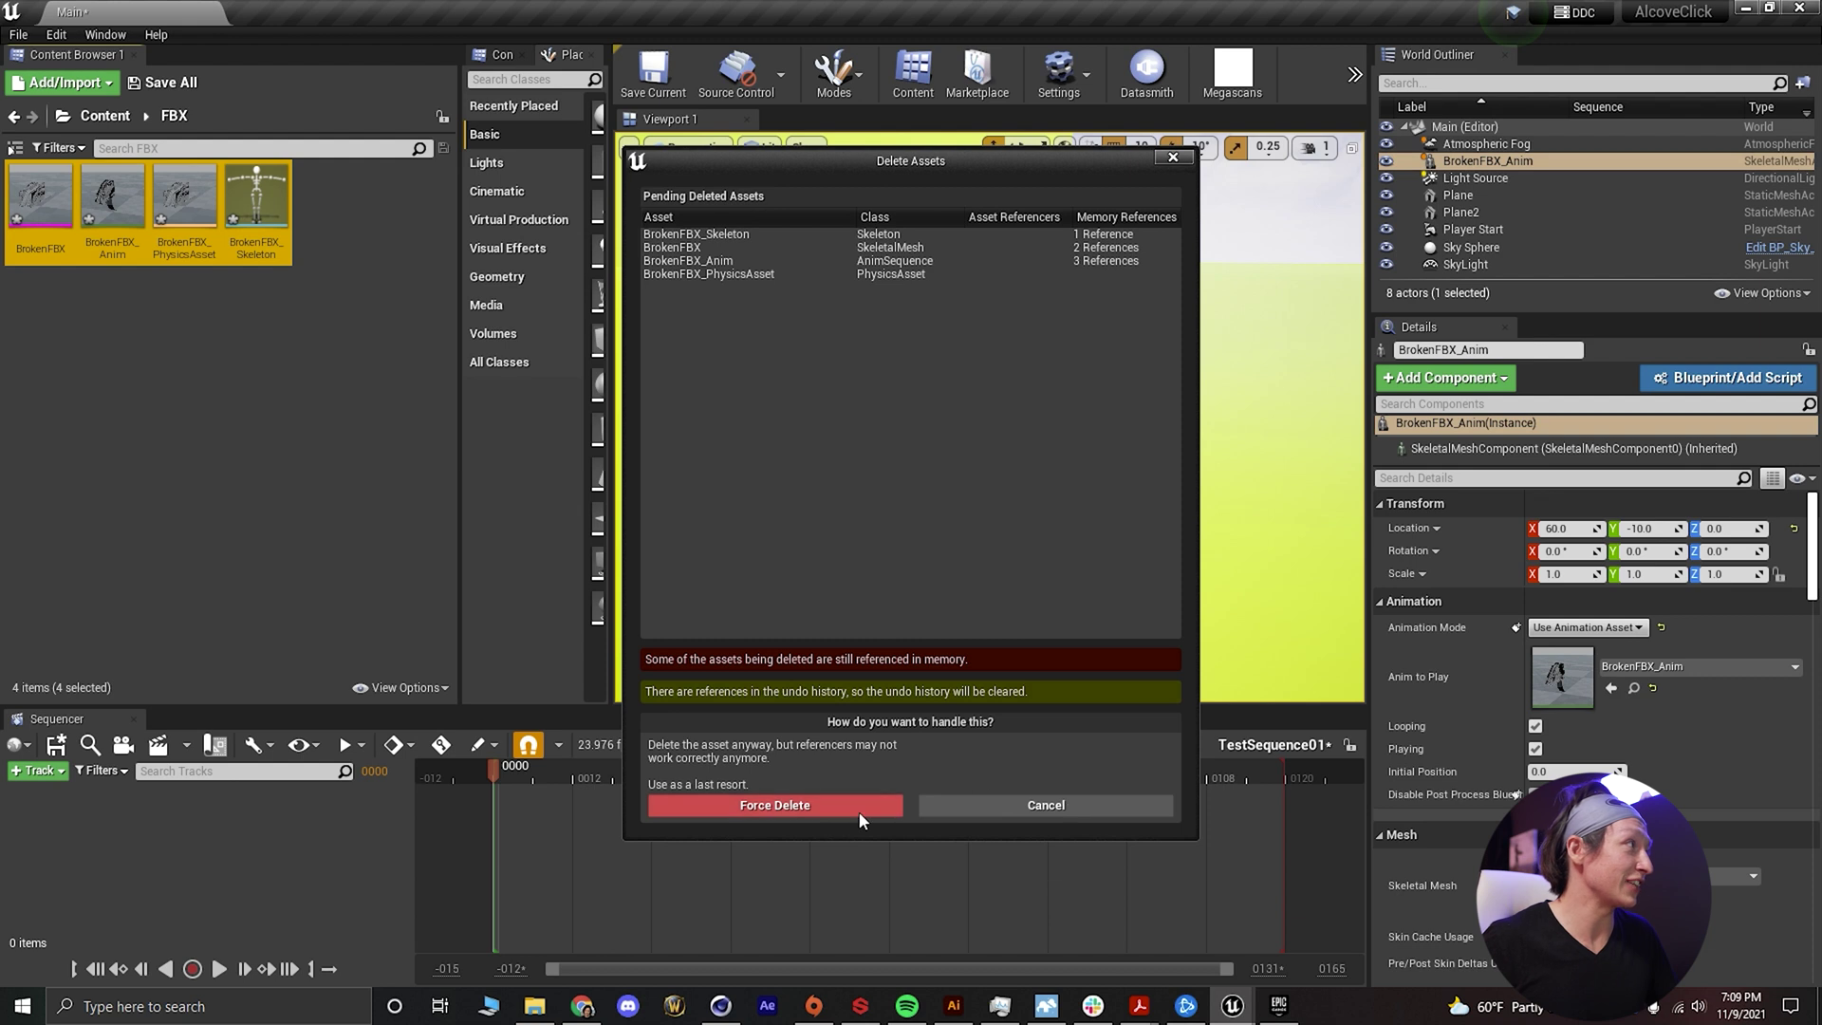
click(858, 812)
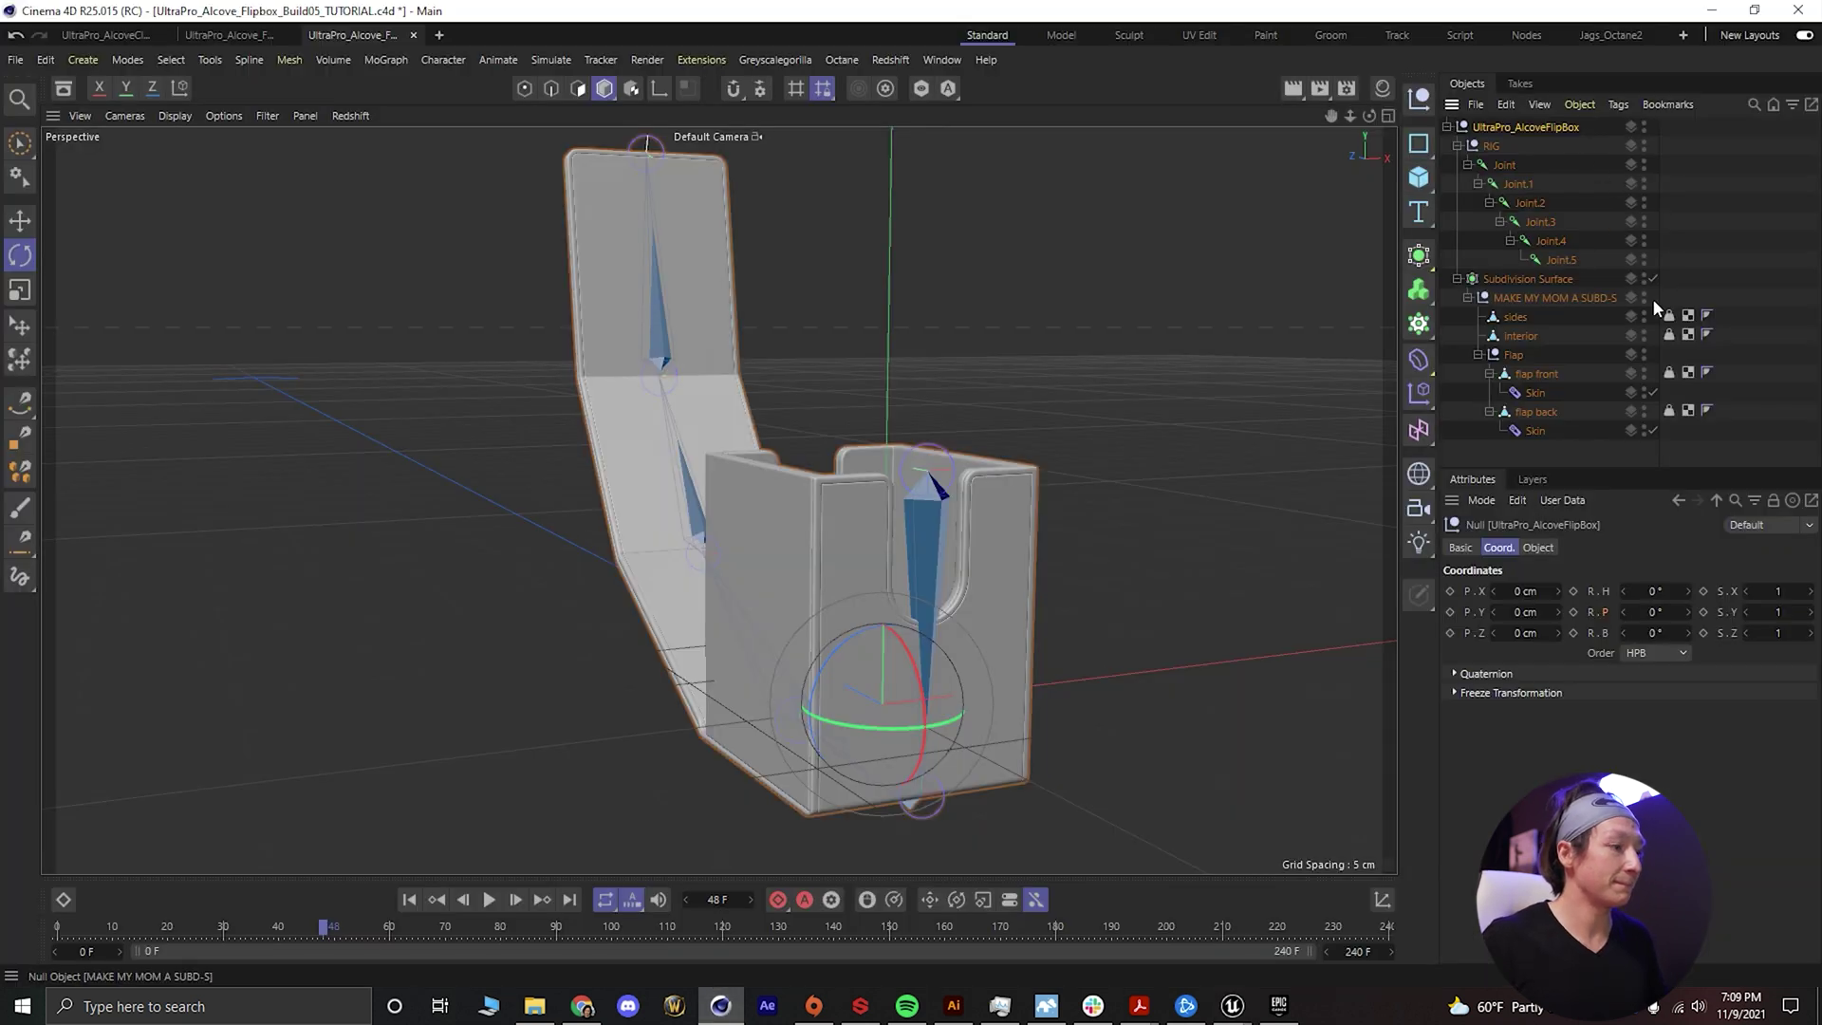
Inspect the sides and flap front Weight tags and orbit around the box rig
click(1670, 317)
click(1669, 372)
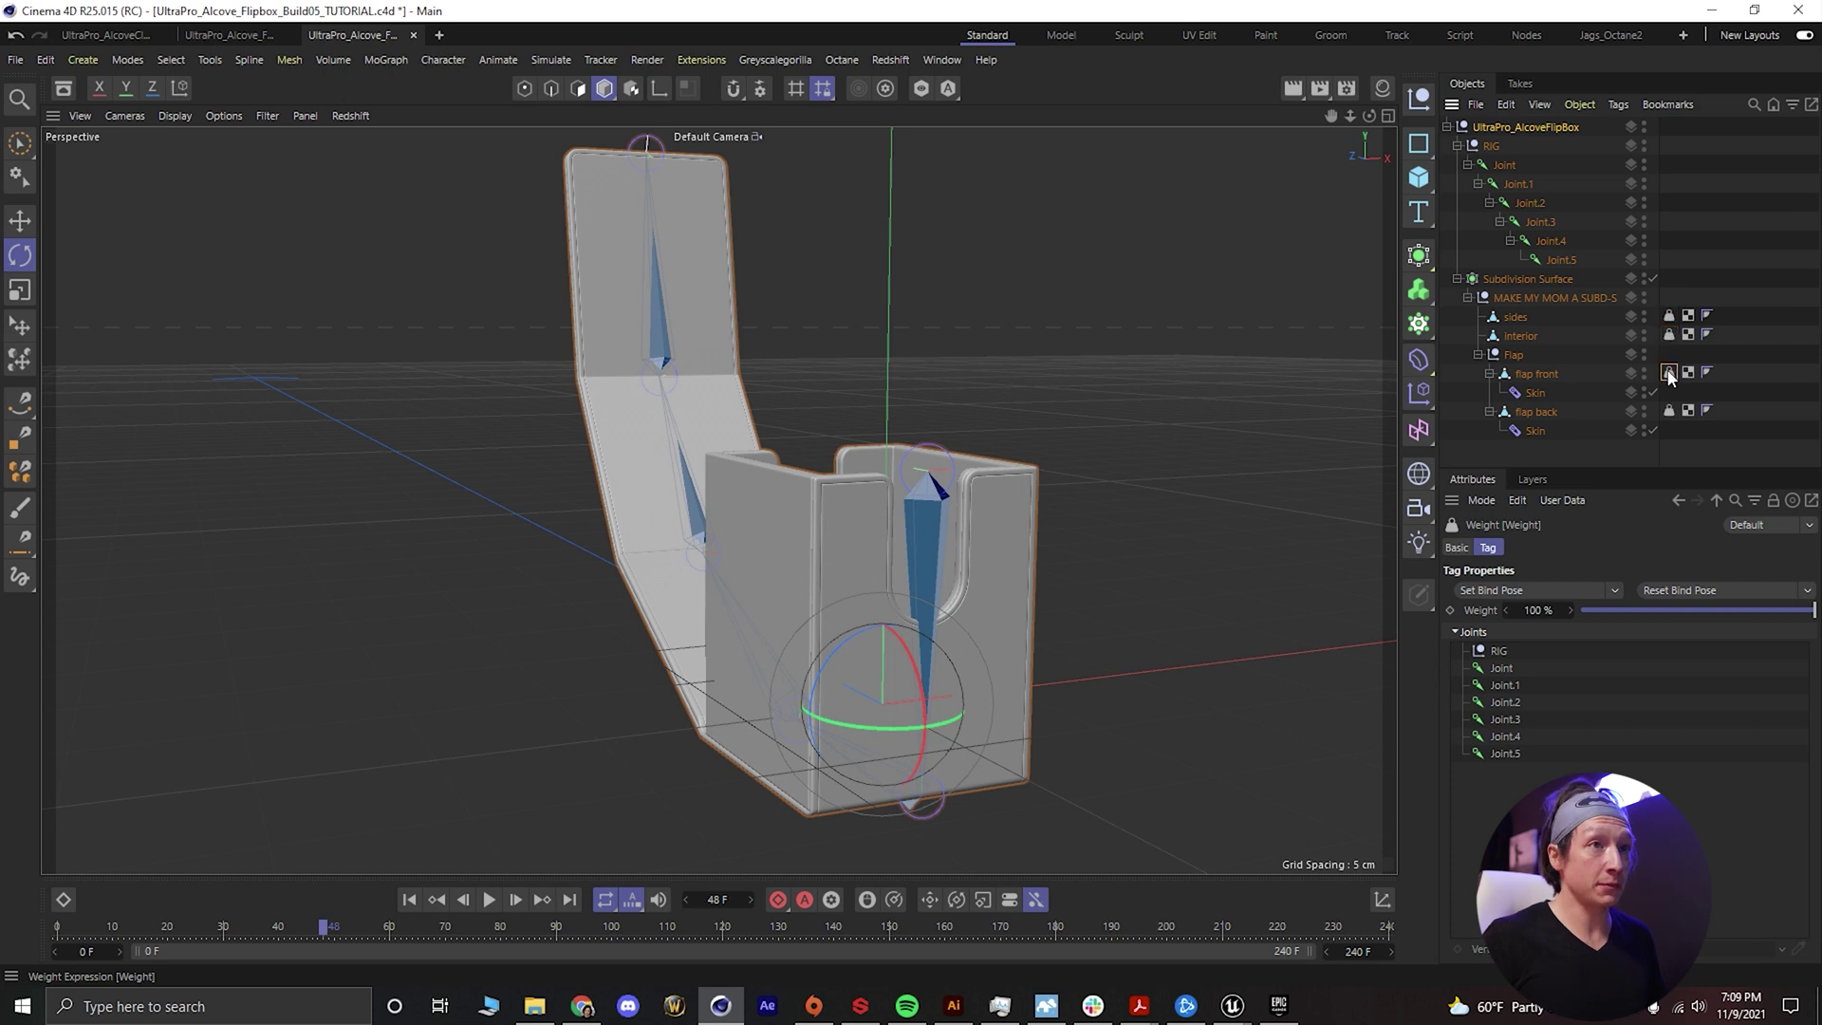
click(1670, 372)
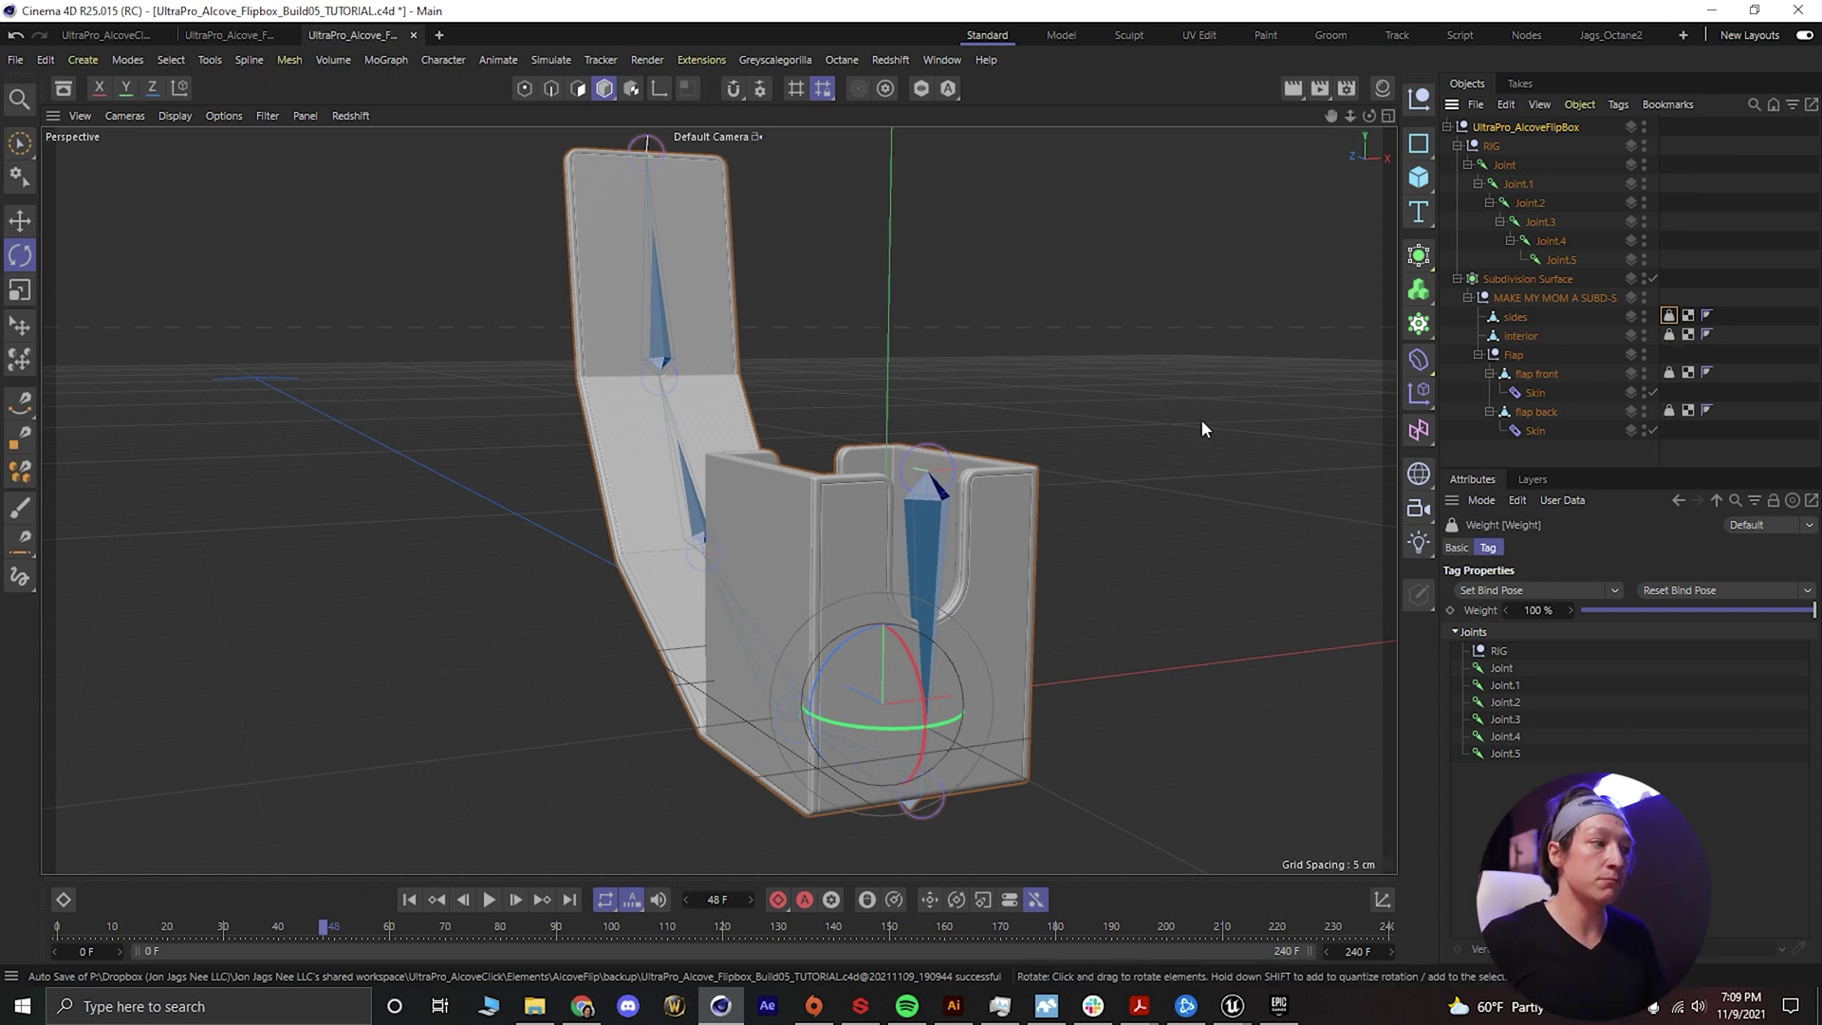
mouse_move(783, 600)
alt+mouse_down()
mouse_move(824, 581)
mouse_move(839, 533)
mouse_move(970, 530)
mouse_move(868, 543)
mouse_move(799, 590)
alt+mouse_up()
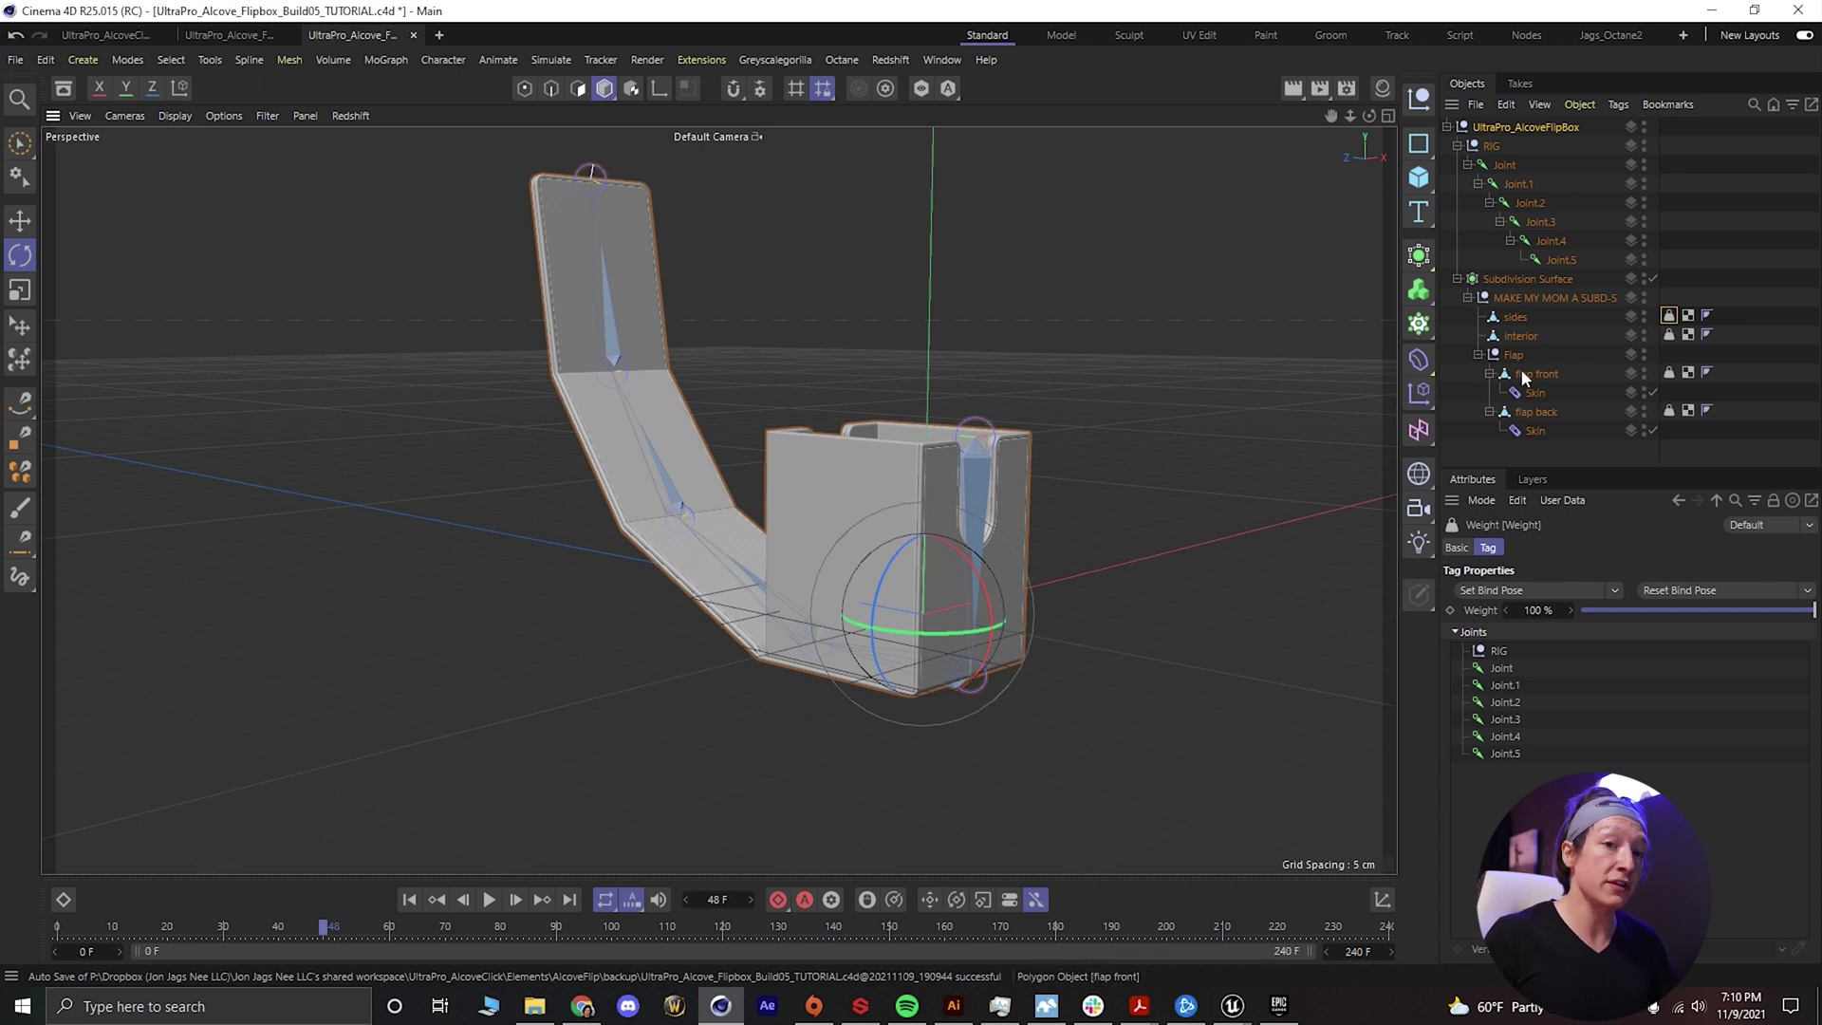
Check the interior mesh's Weight tag, then open the sides Weight tag in Weight Manager
click(1521, 335)
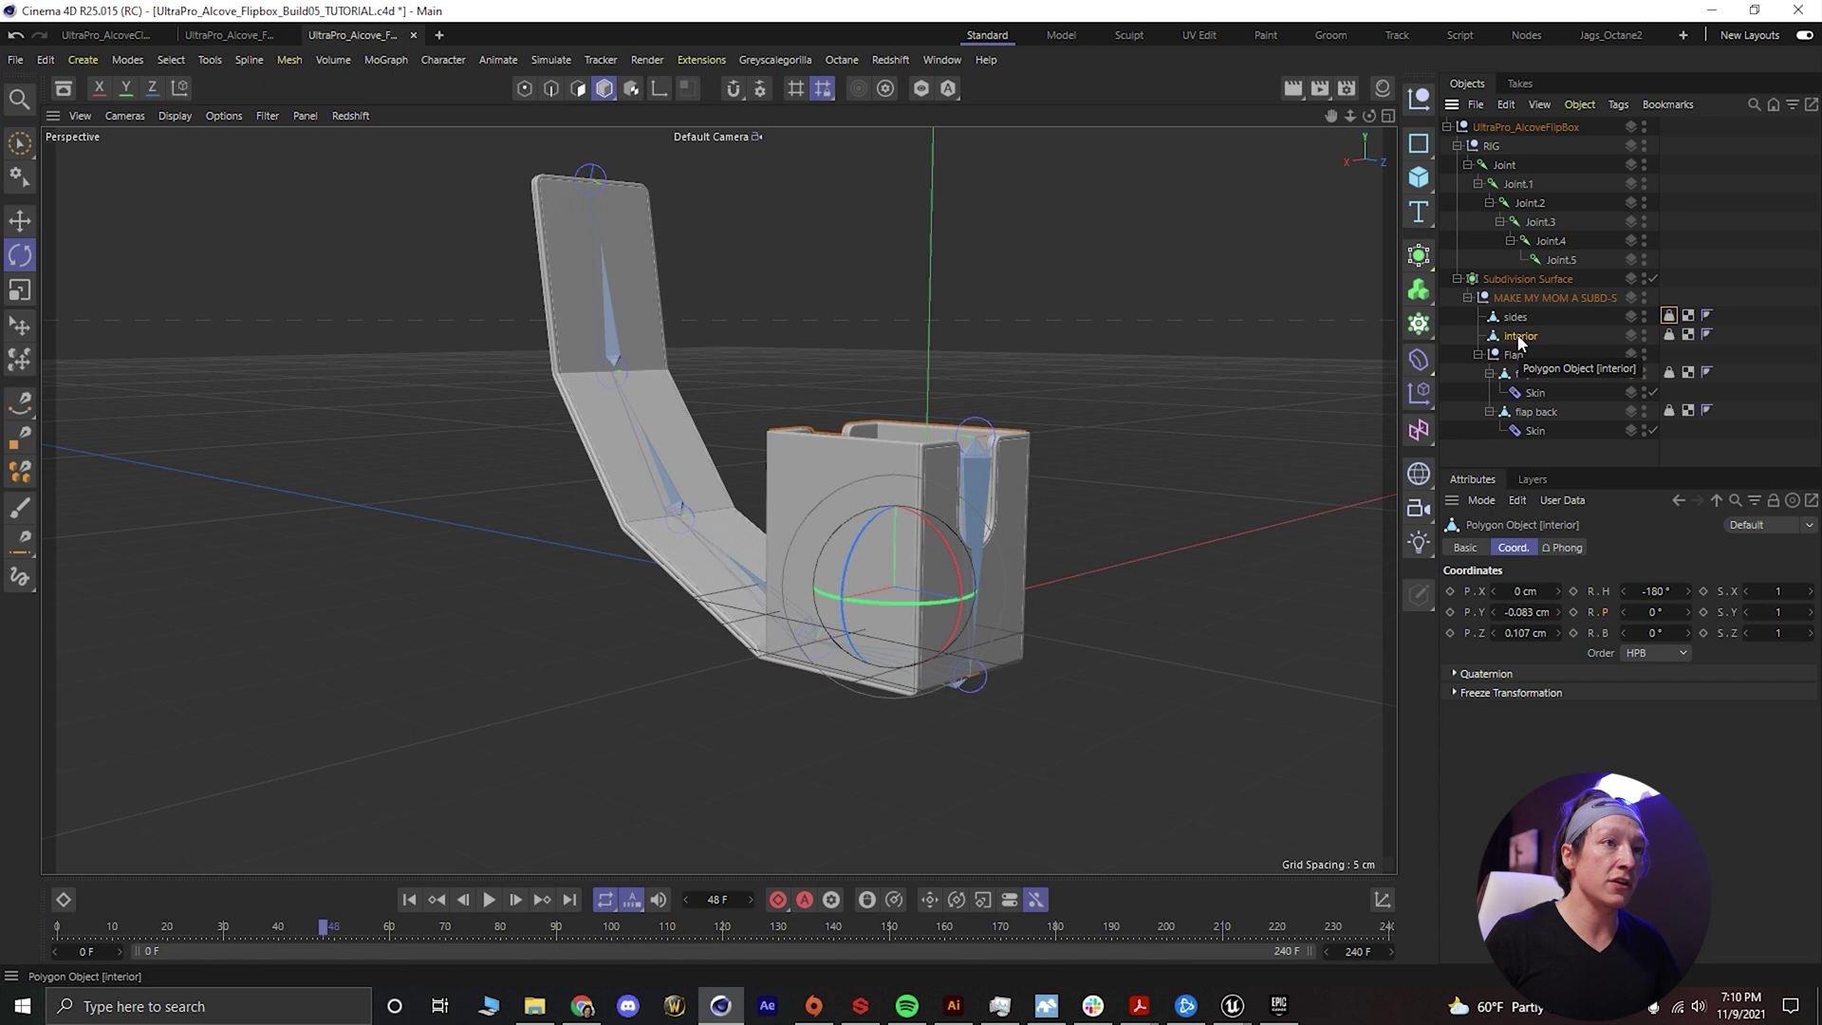
click(1669, 334)
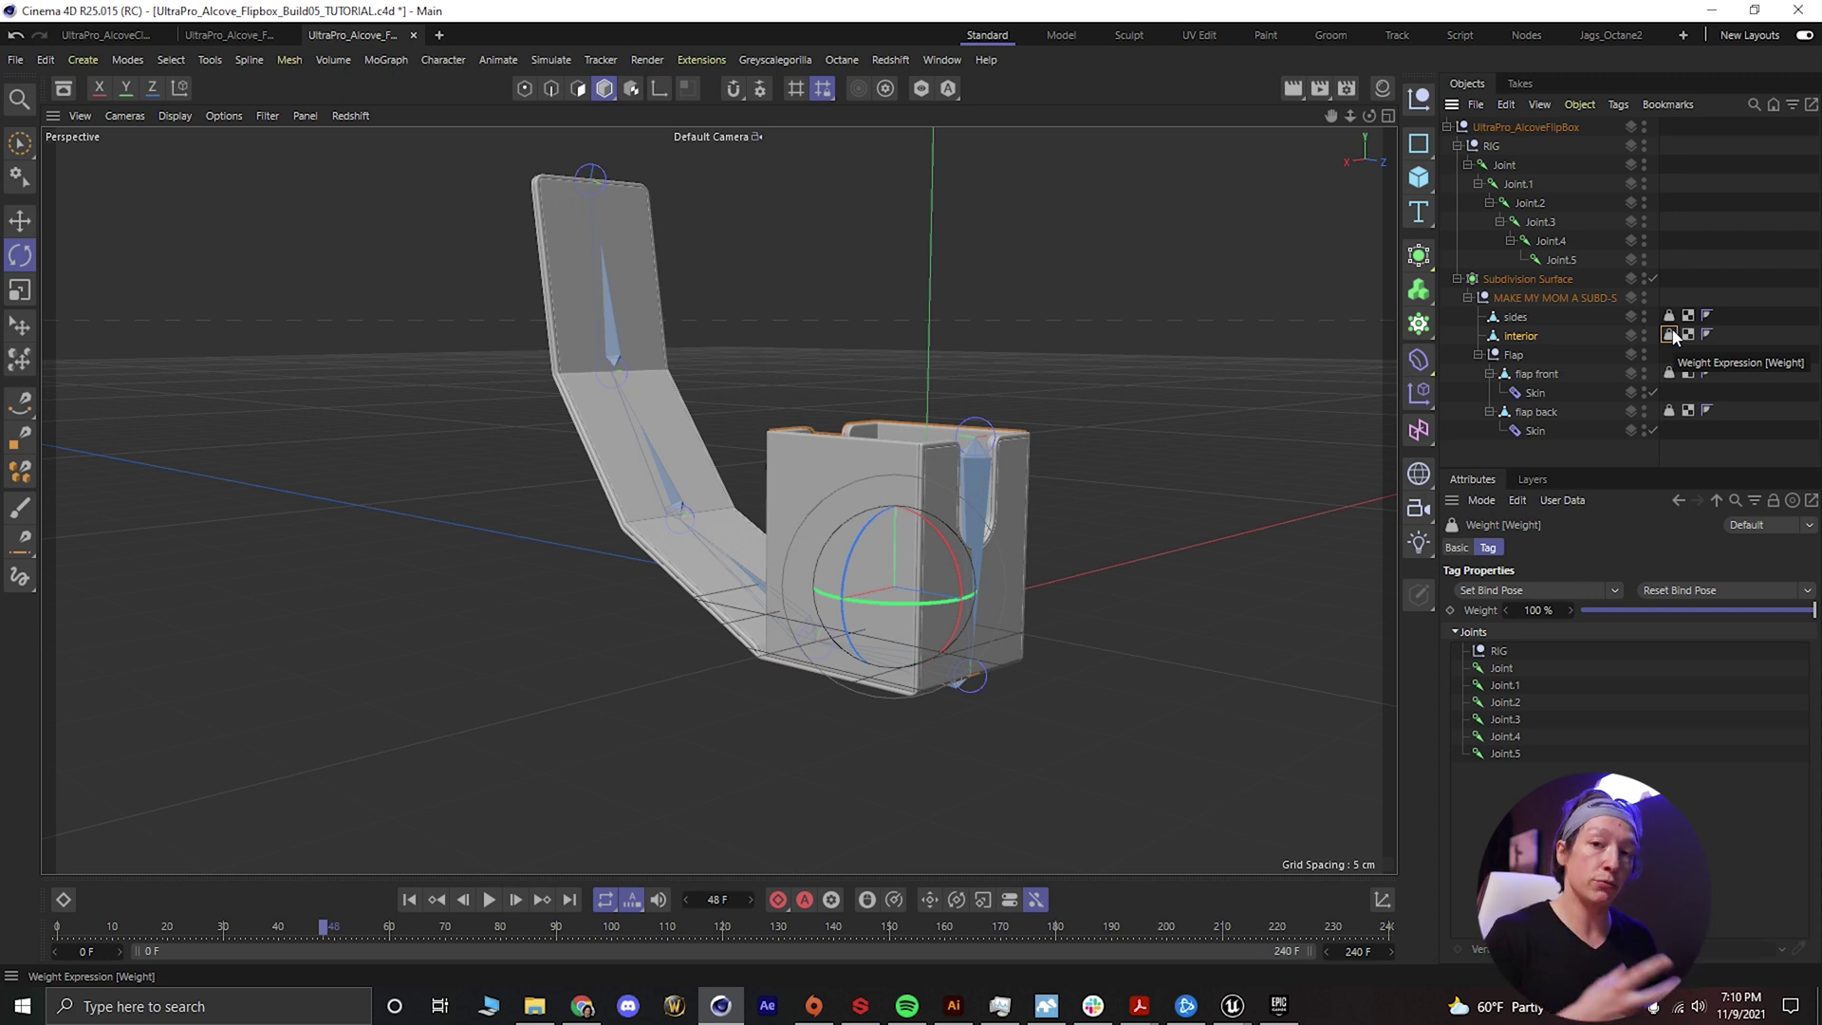
click(1511, 320)
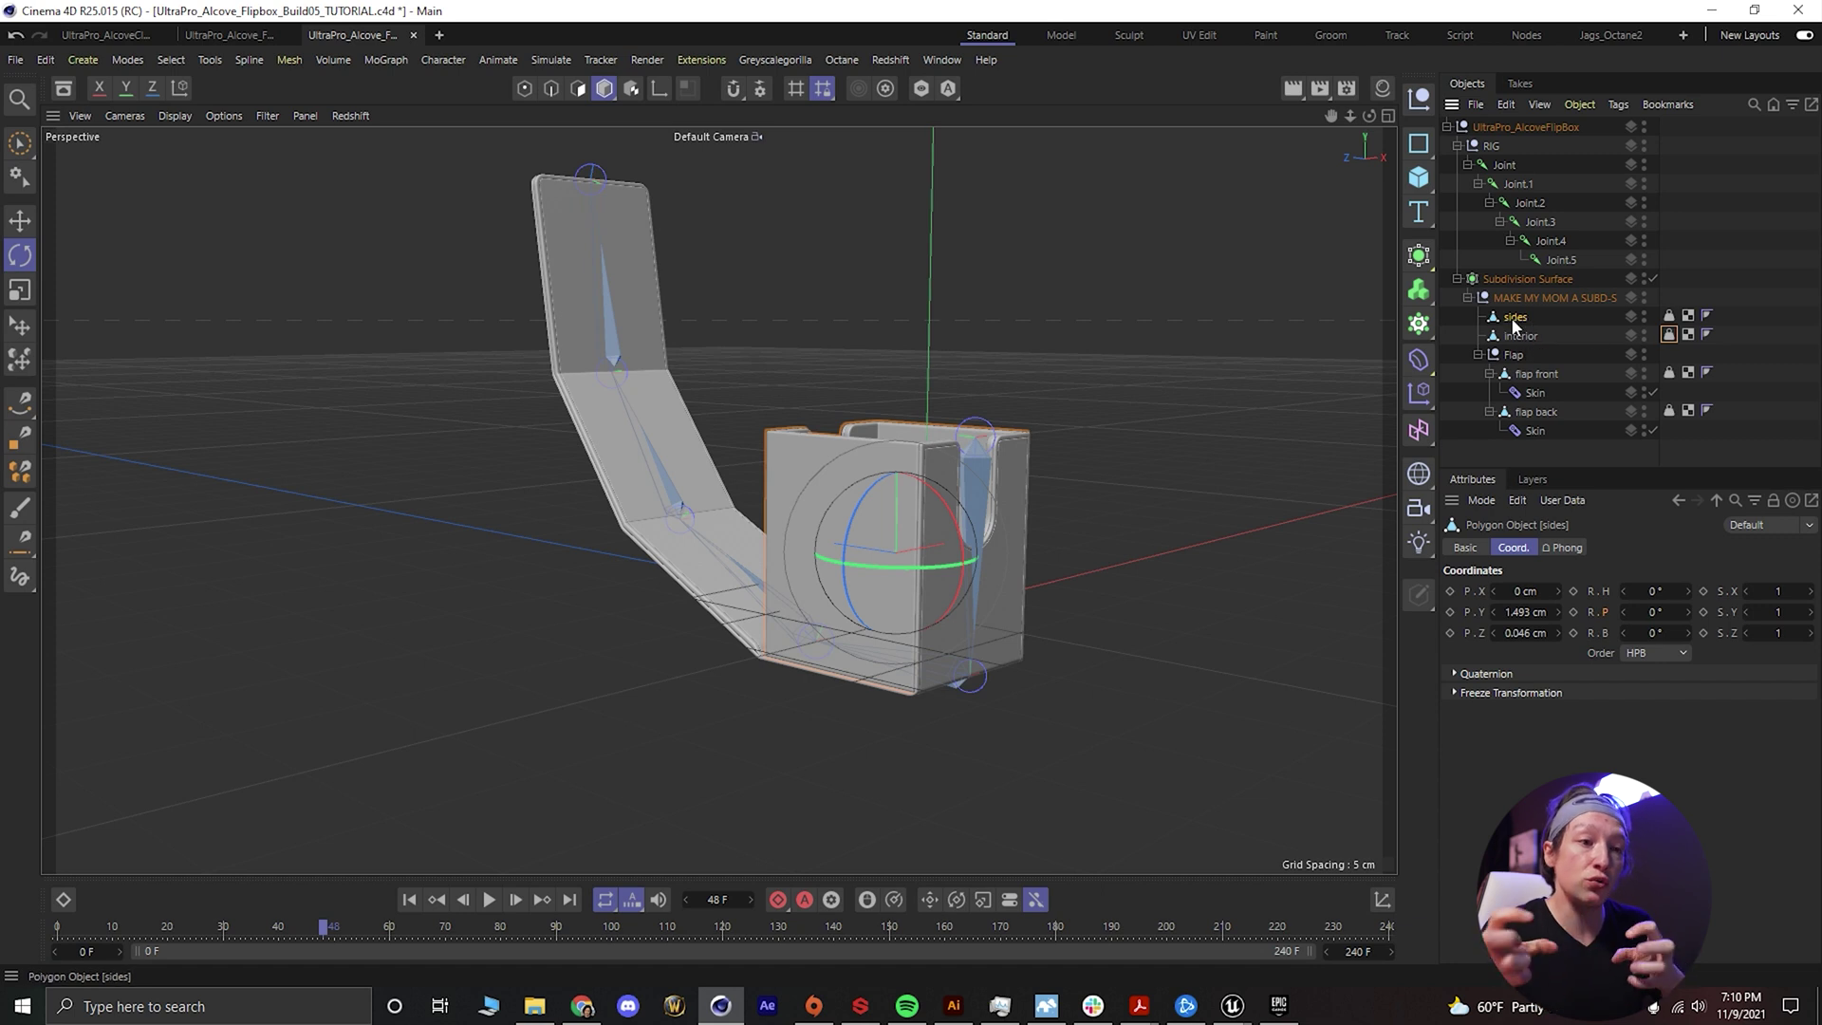
click(1668, 316)
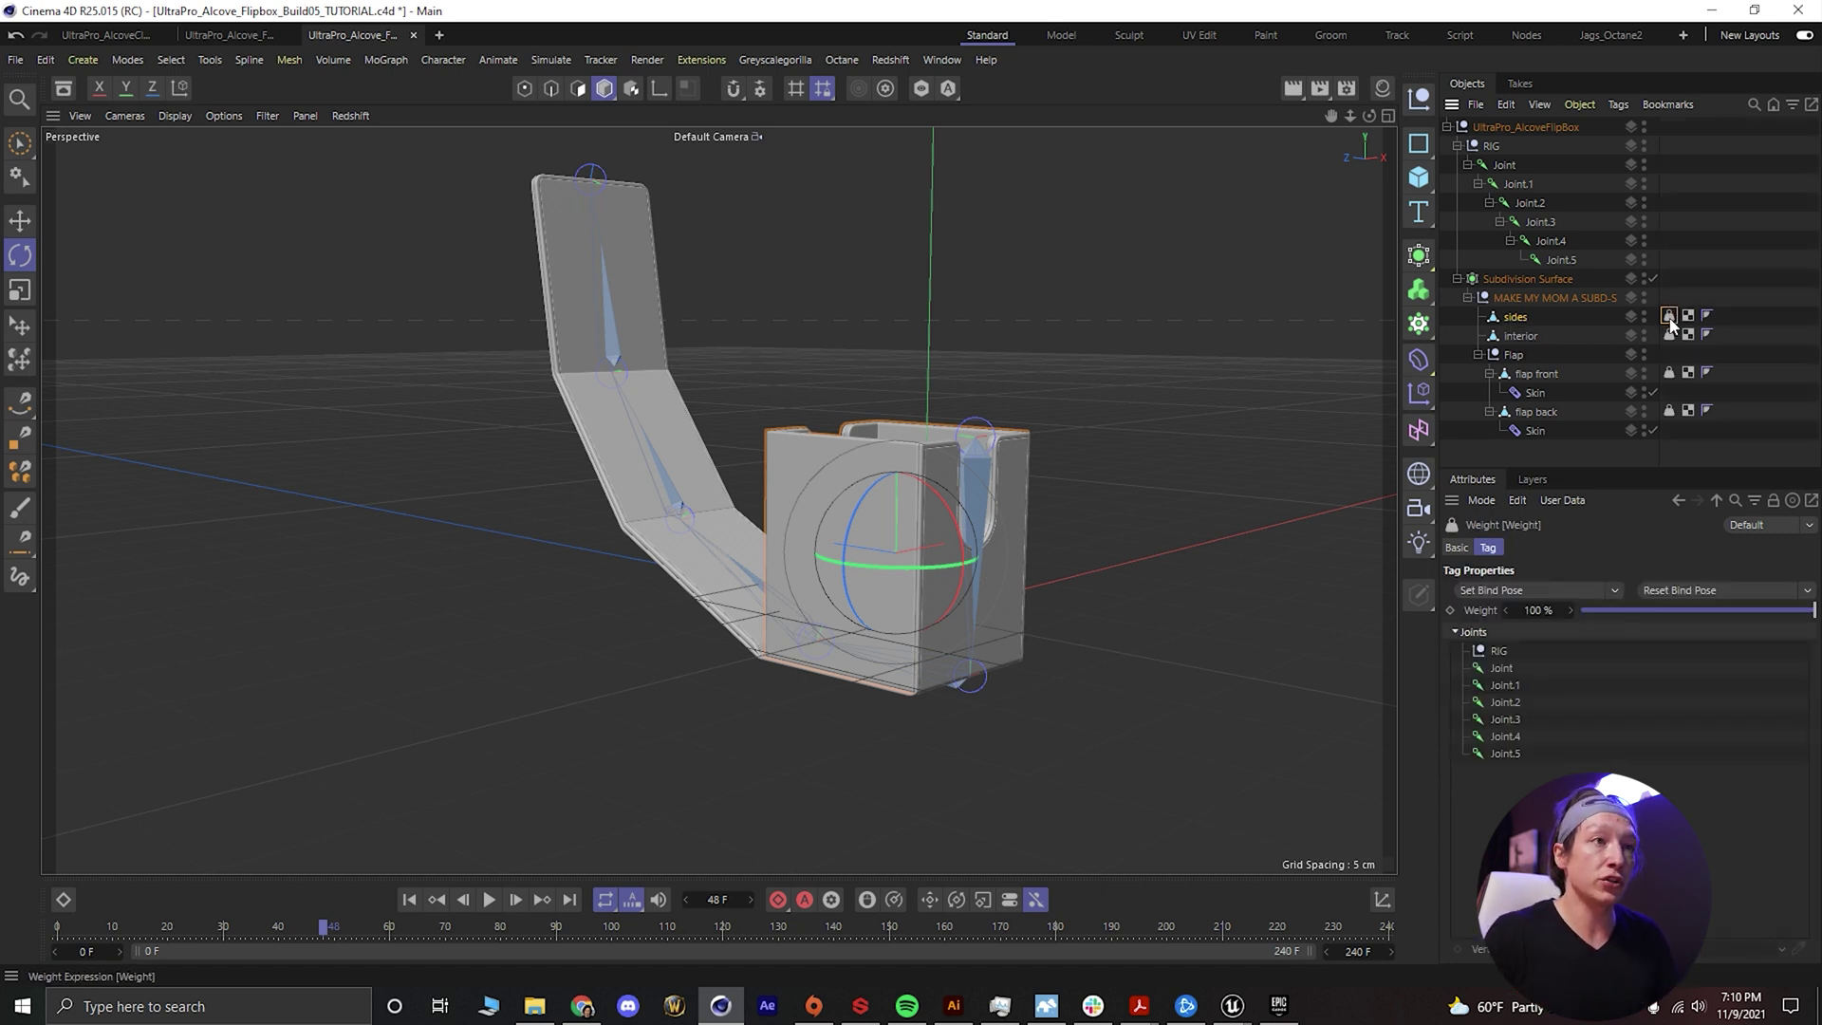
double_click(1669, 316)
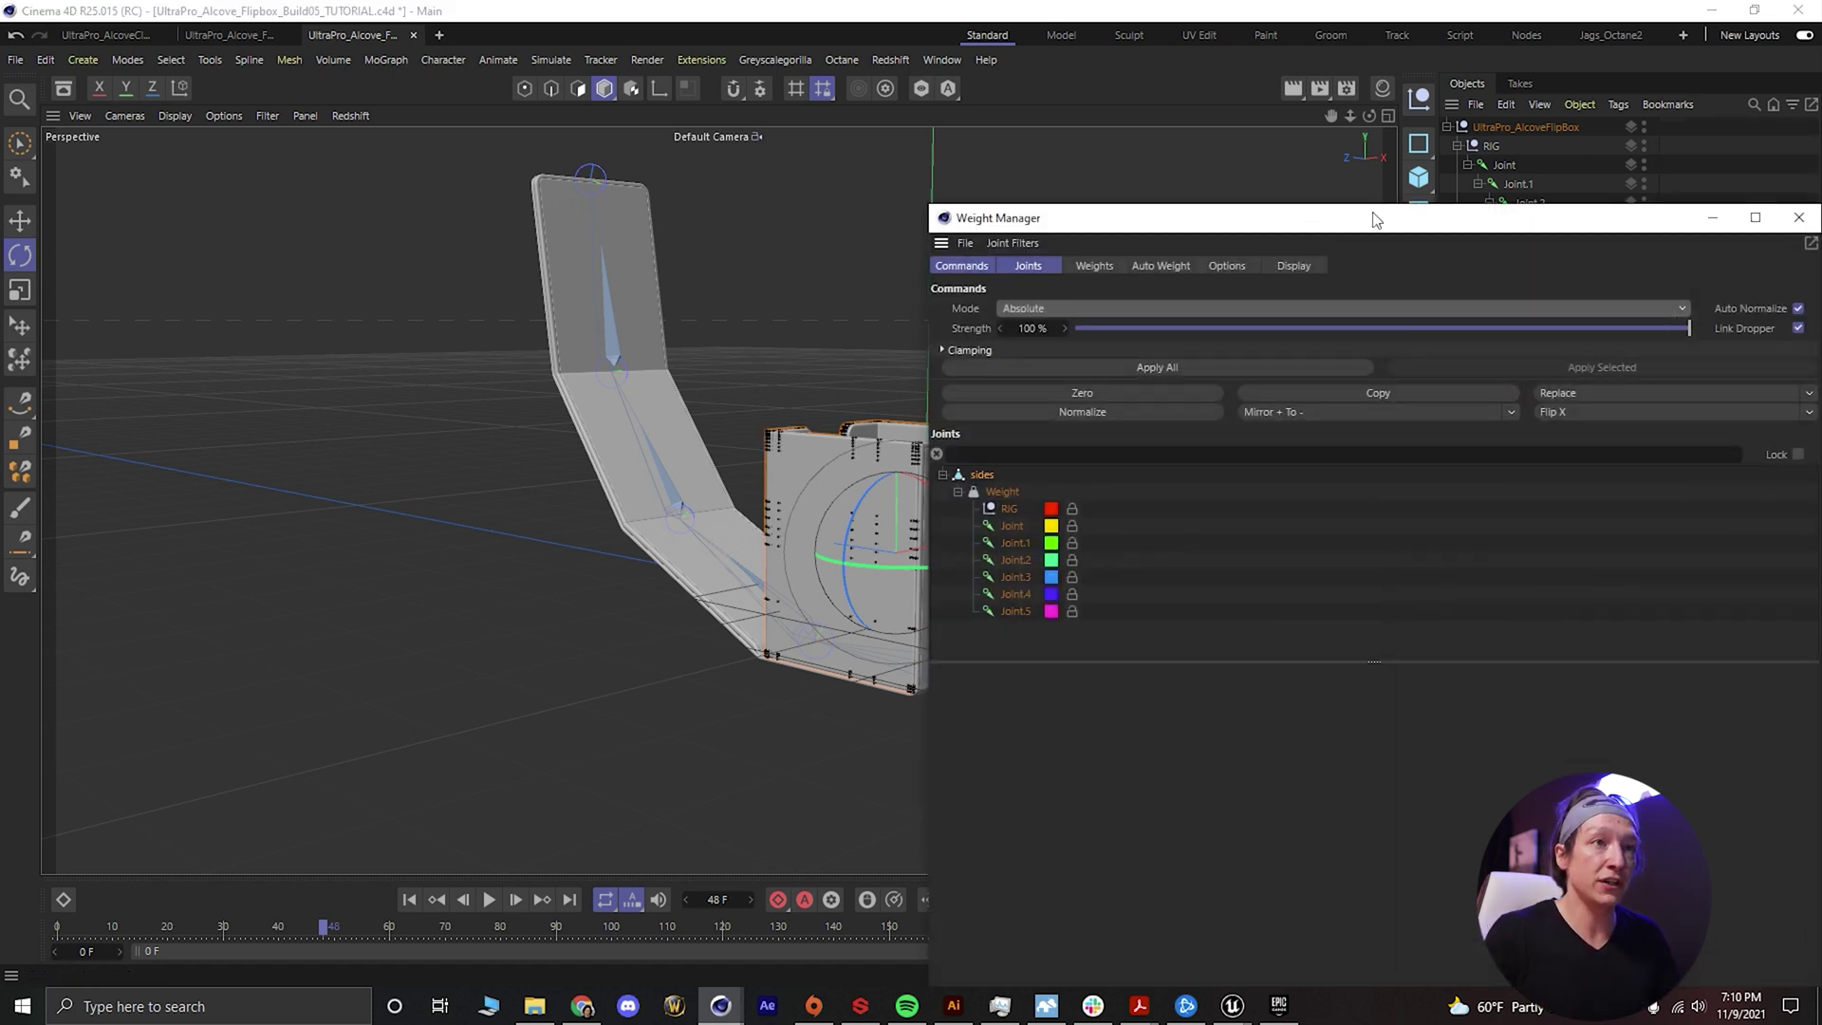
Zero the sides mesh's weights for RIG, Joint, Joint.1 and Joint.2
drag(1376, 219, 620, 155)
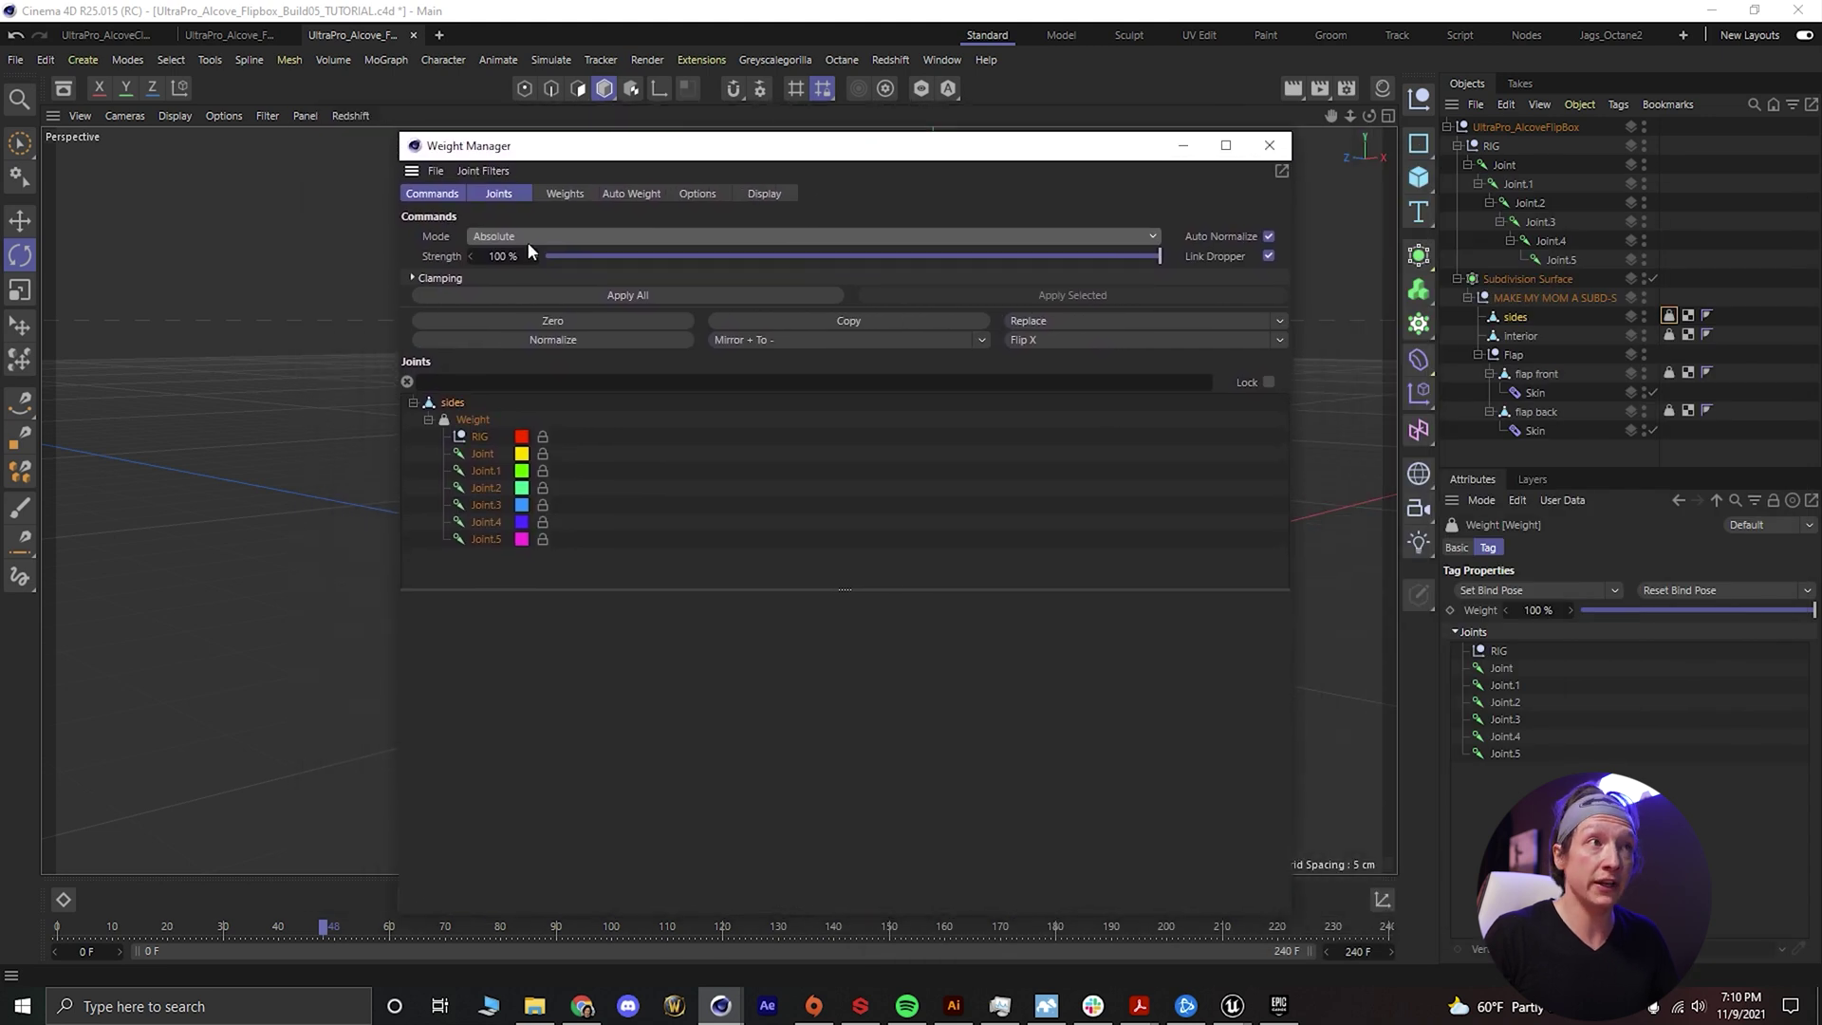
click(479, 439)
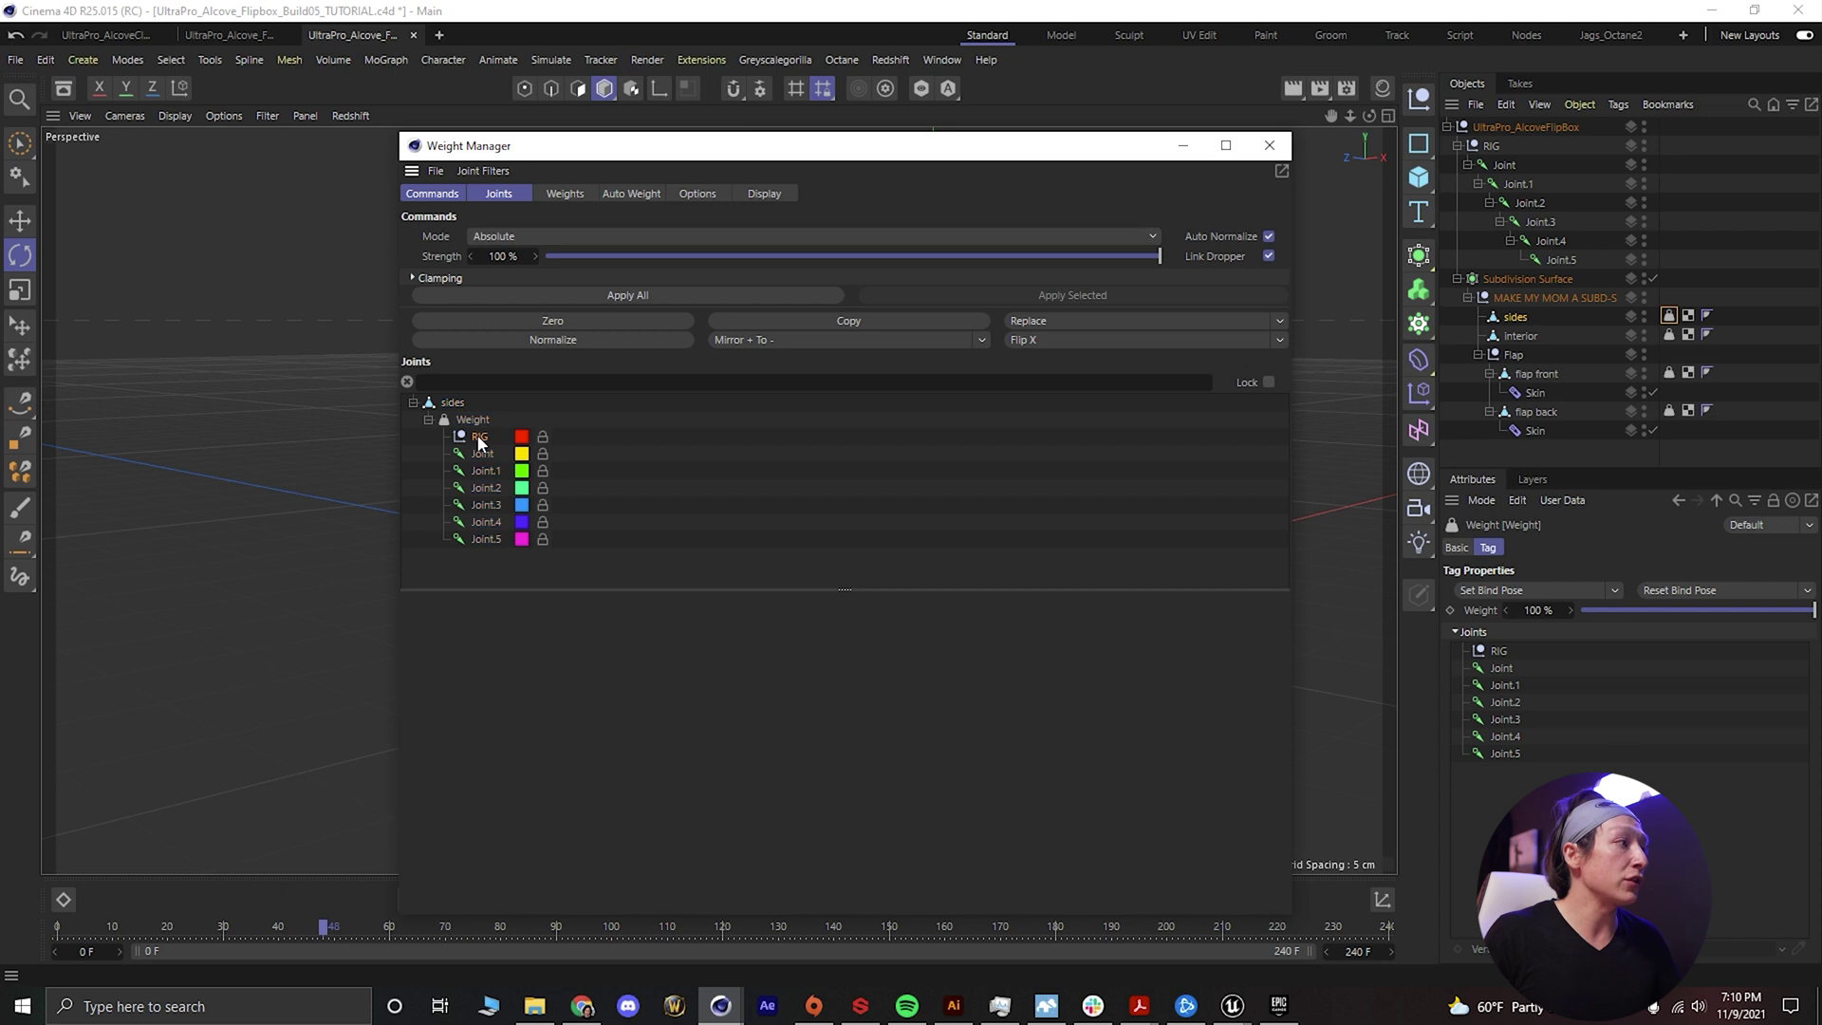
click(549, 322)
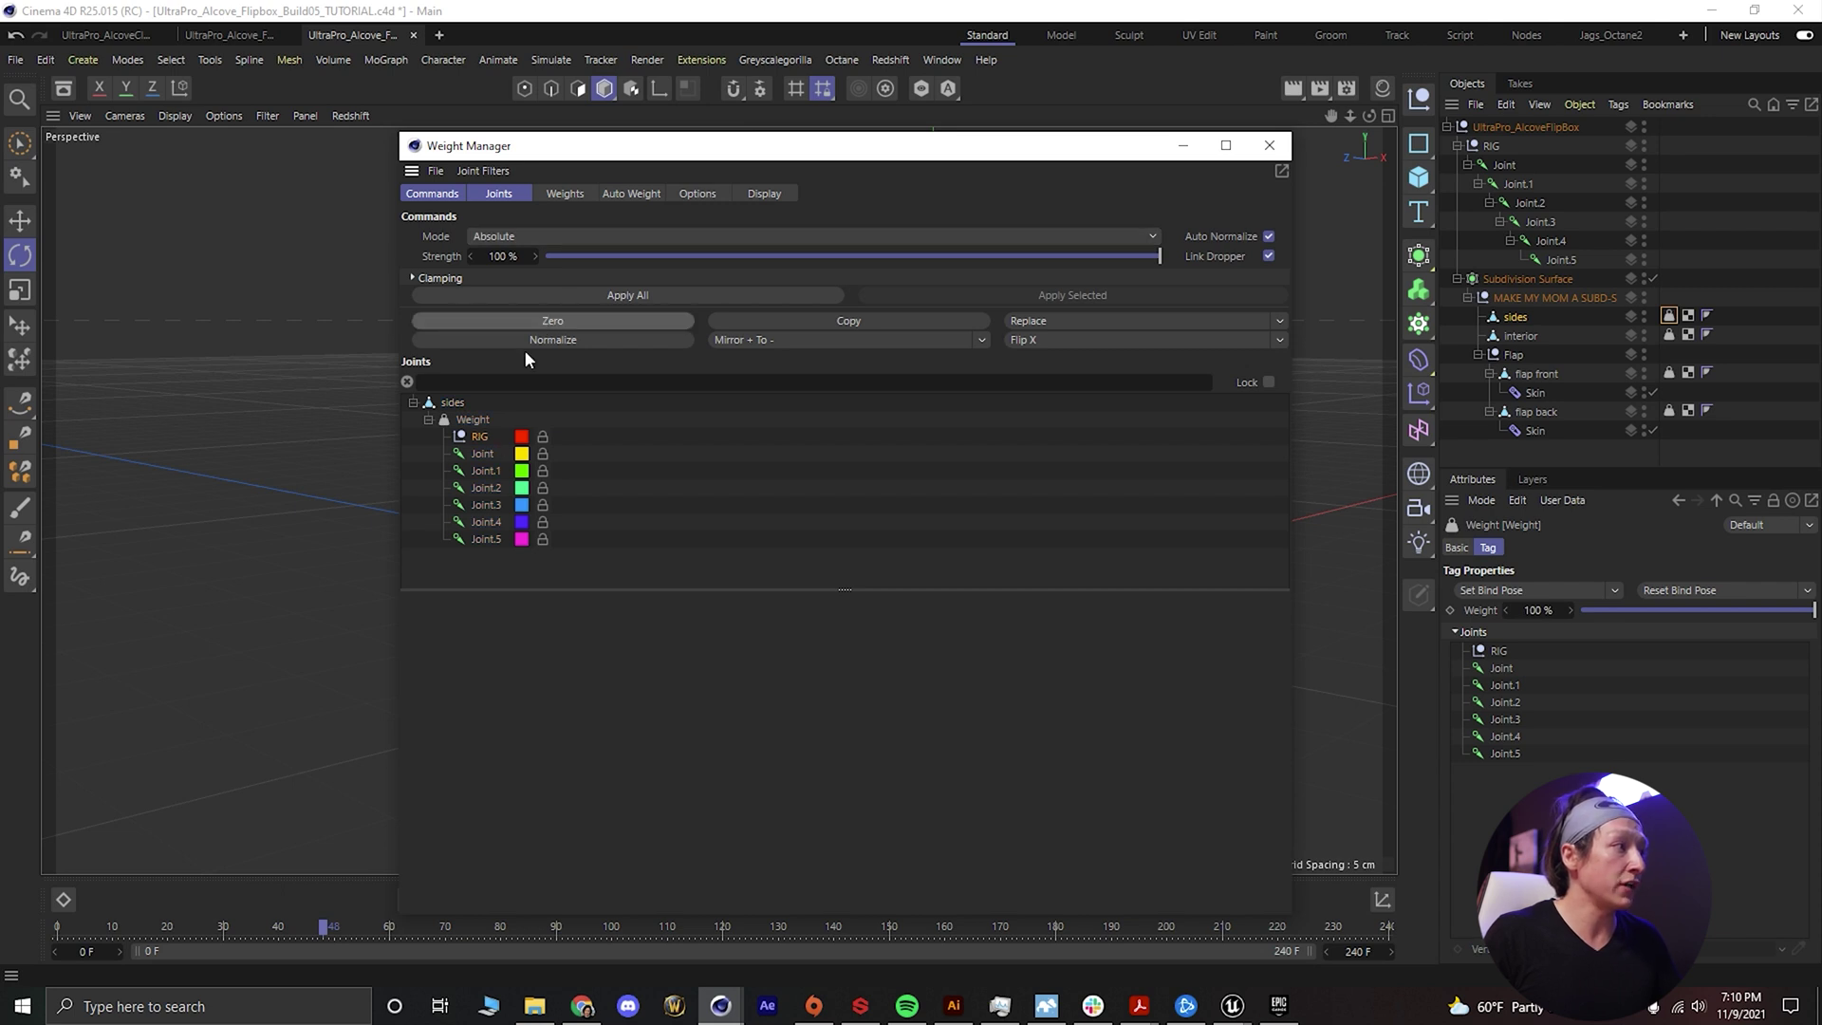
click(482, 454)
click(551, 323)
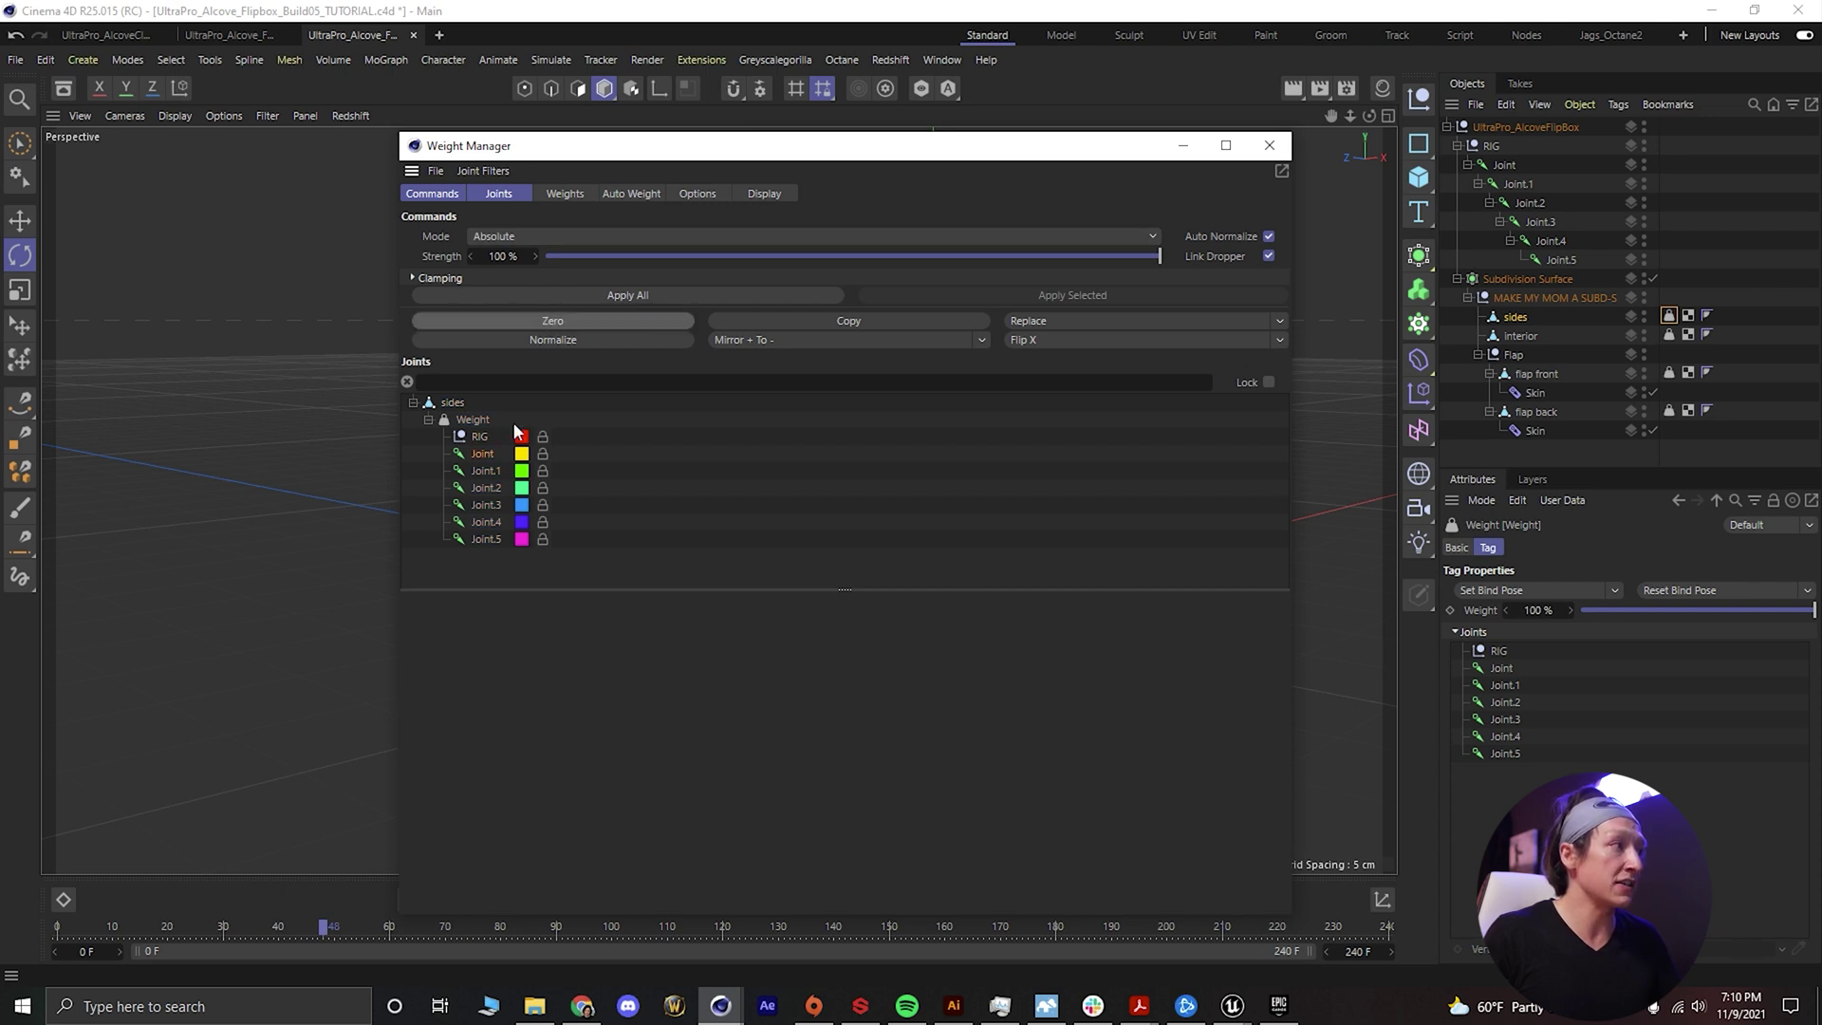
click(485, 471)
click(552, 324)
click(486, 488)
click(558, 324)
Zero the sides mesh's weights for Joint.3, Joint.4 and Joint.5, re-zeroing Joint.4
click(487, 505)
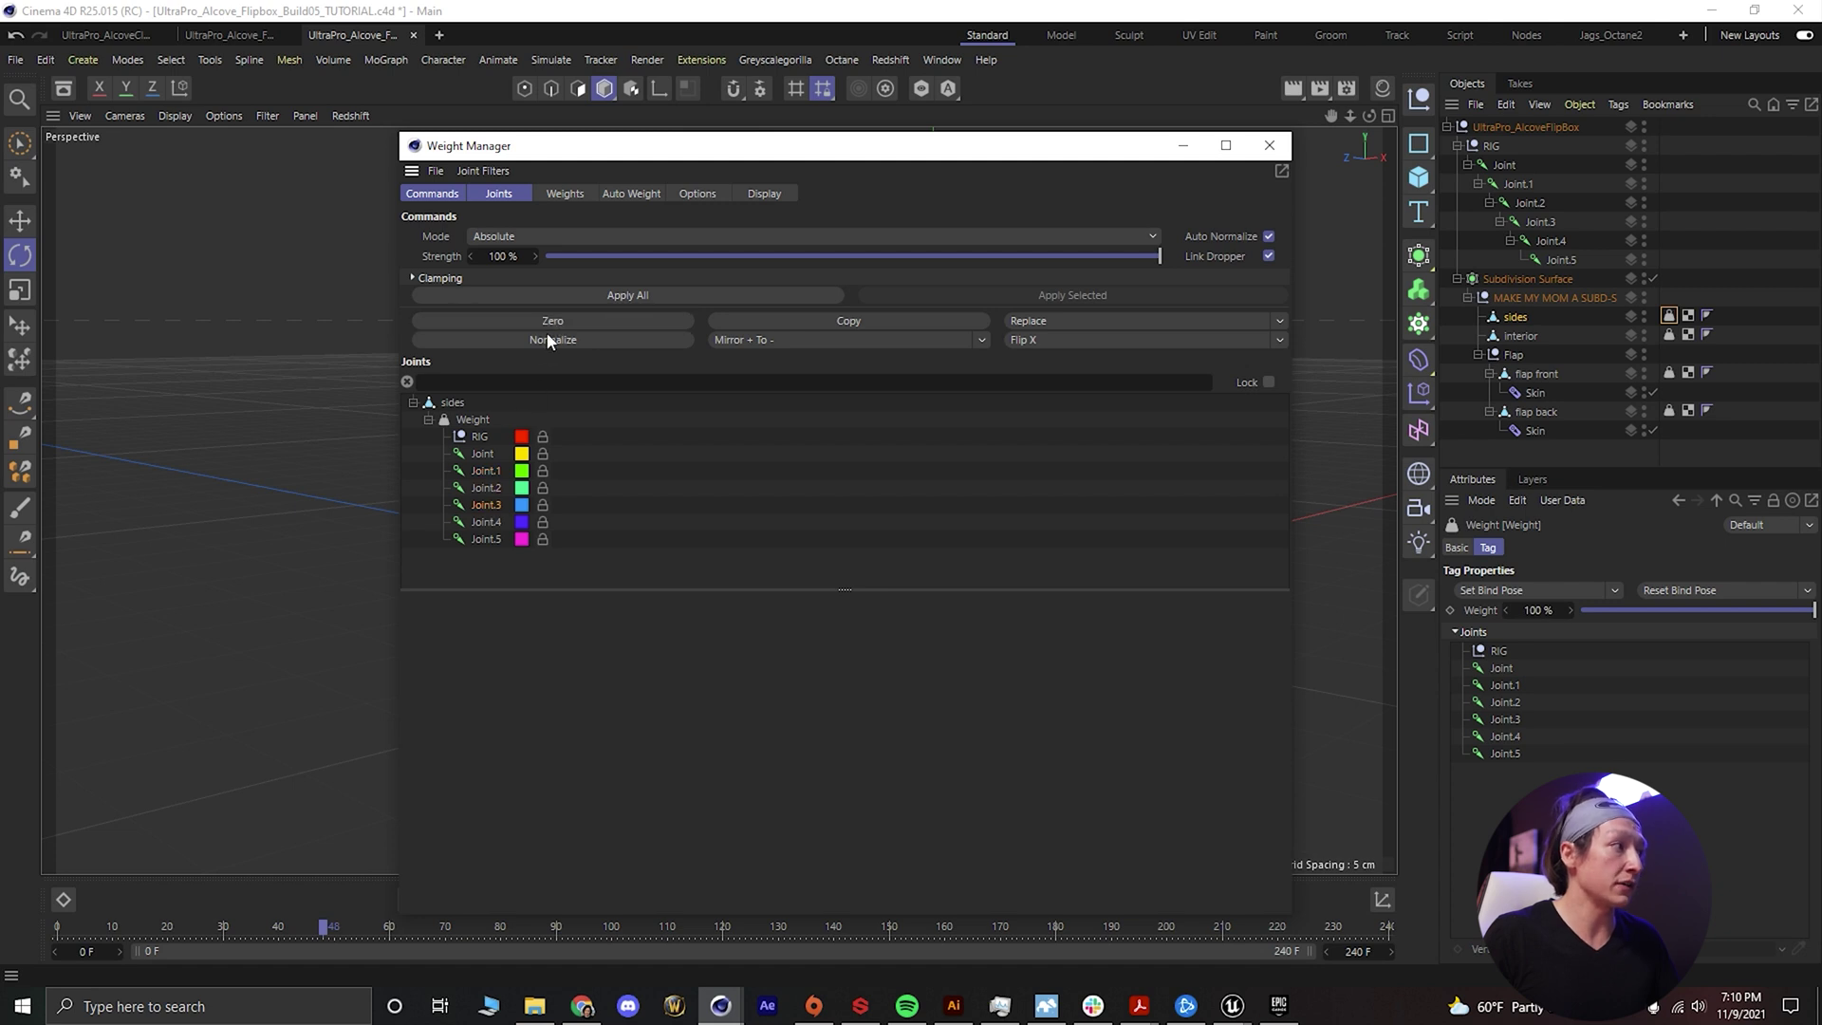
click(552, 324)
click(488, 523)
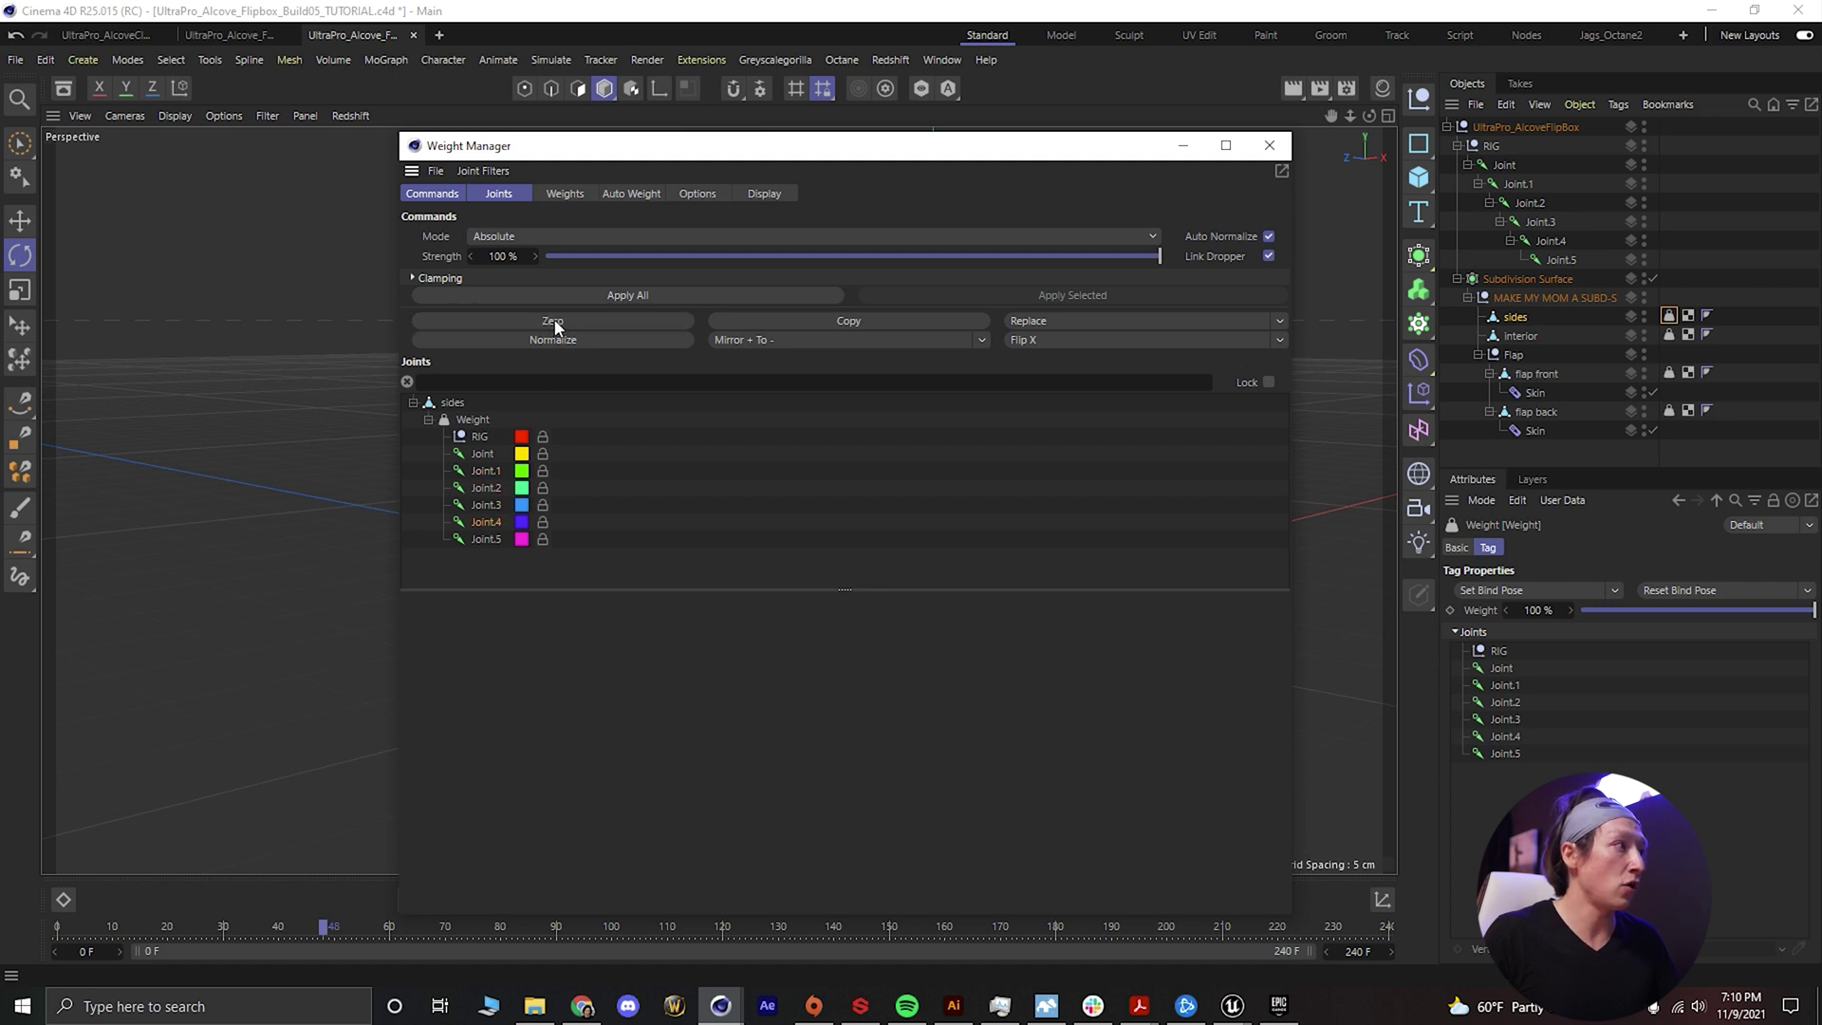
click(552, 324)
click(487, 539)
click(560, 321)
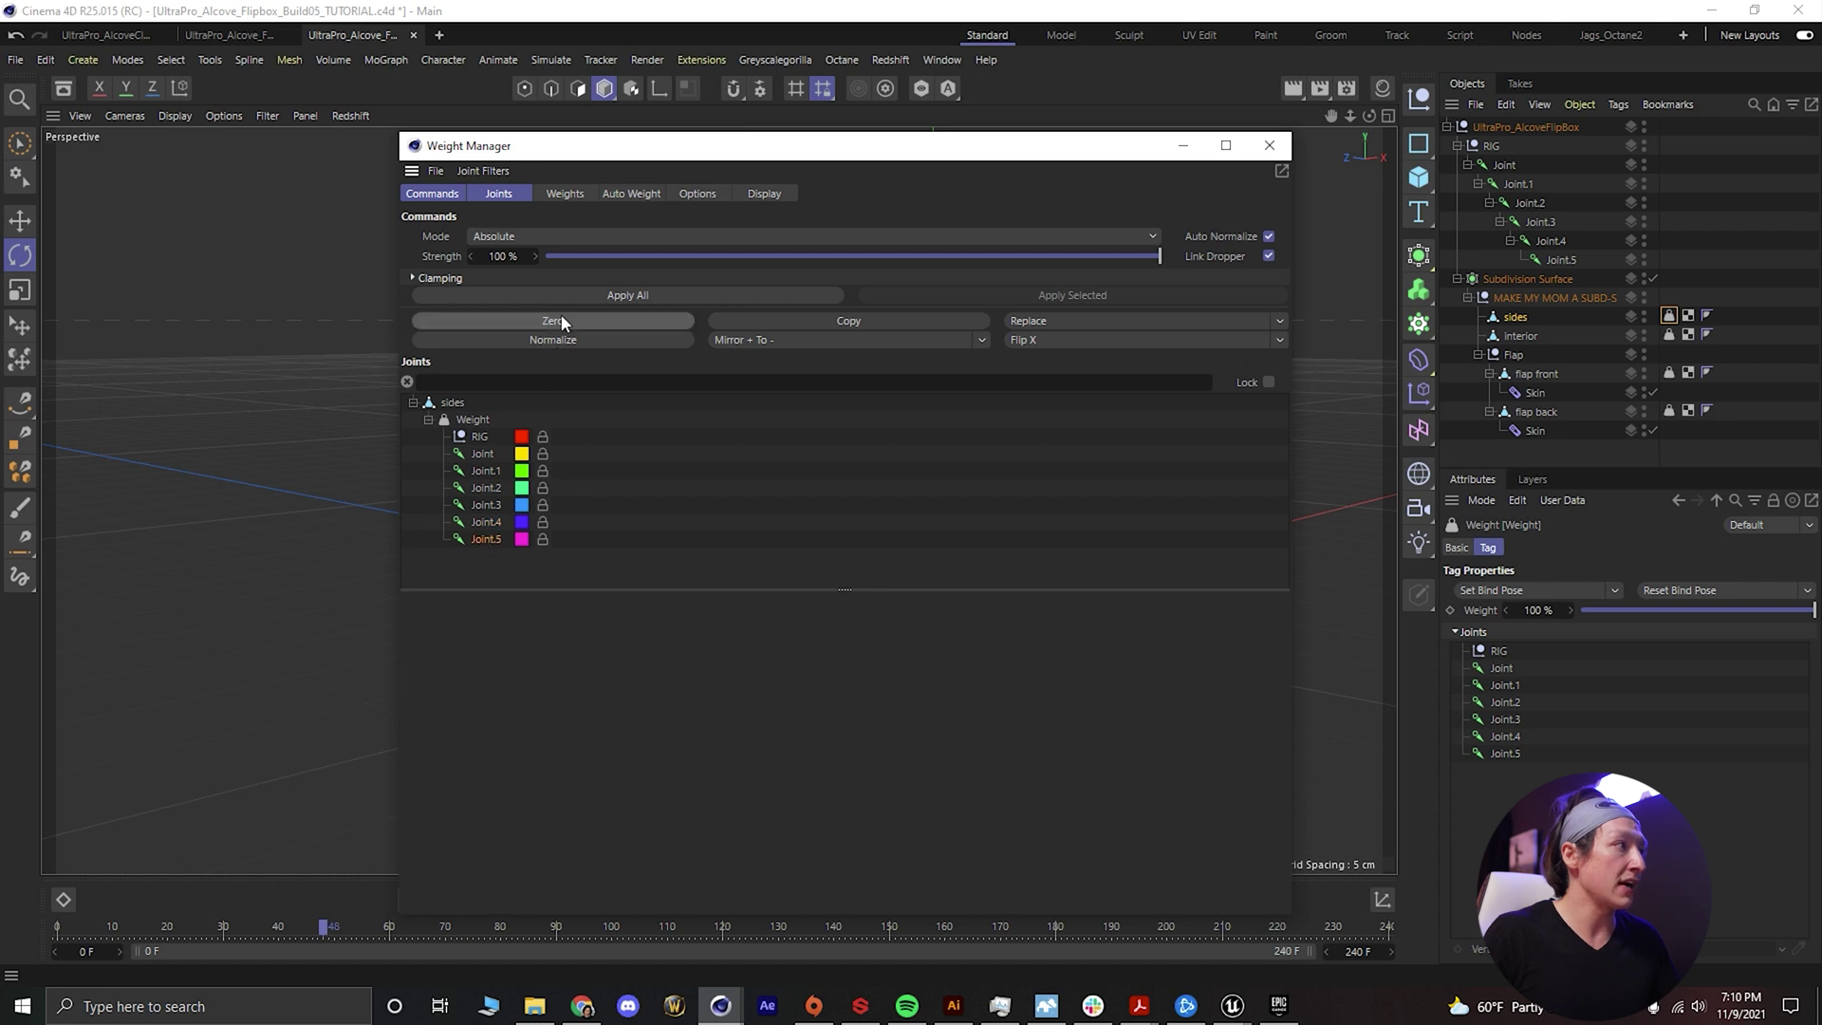
click(485, 523)
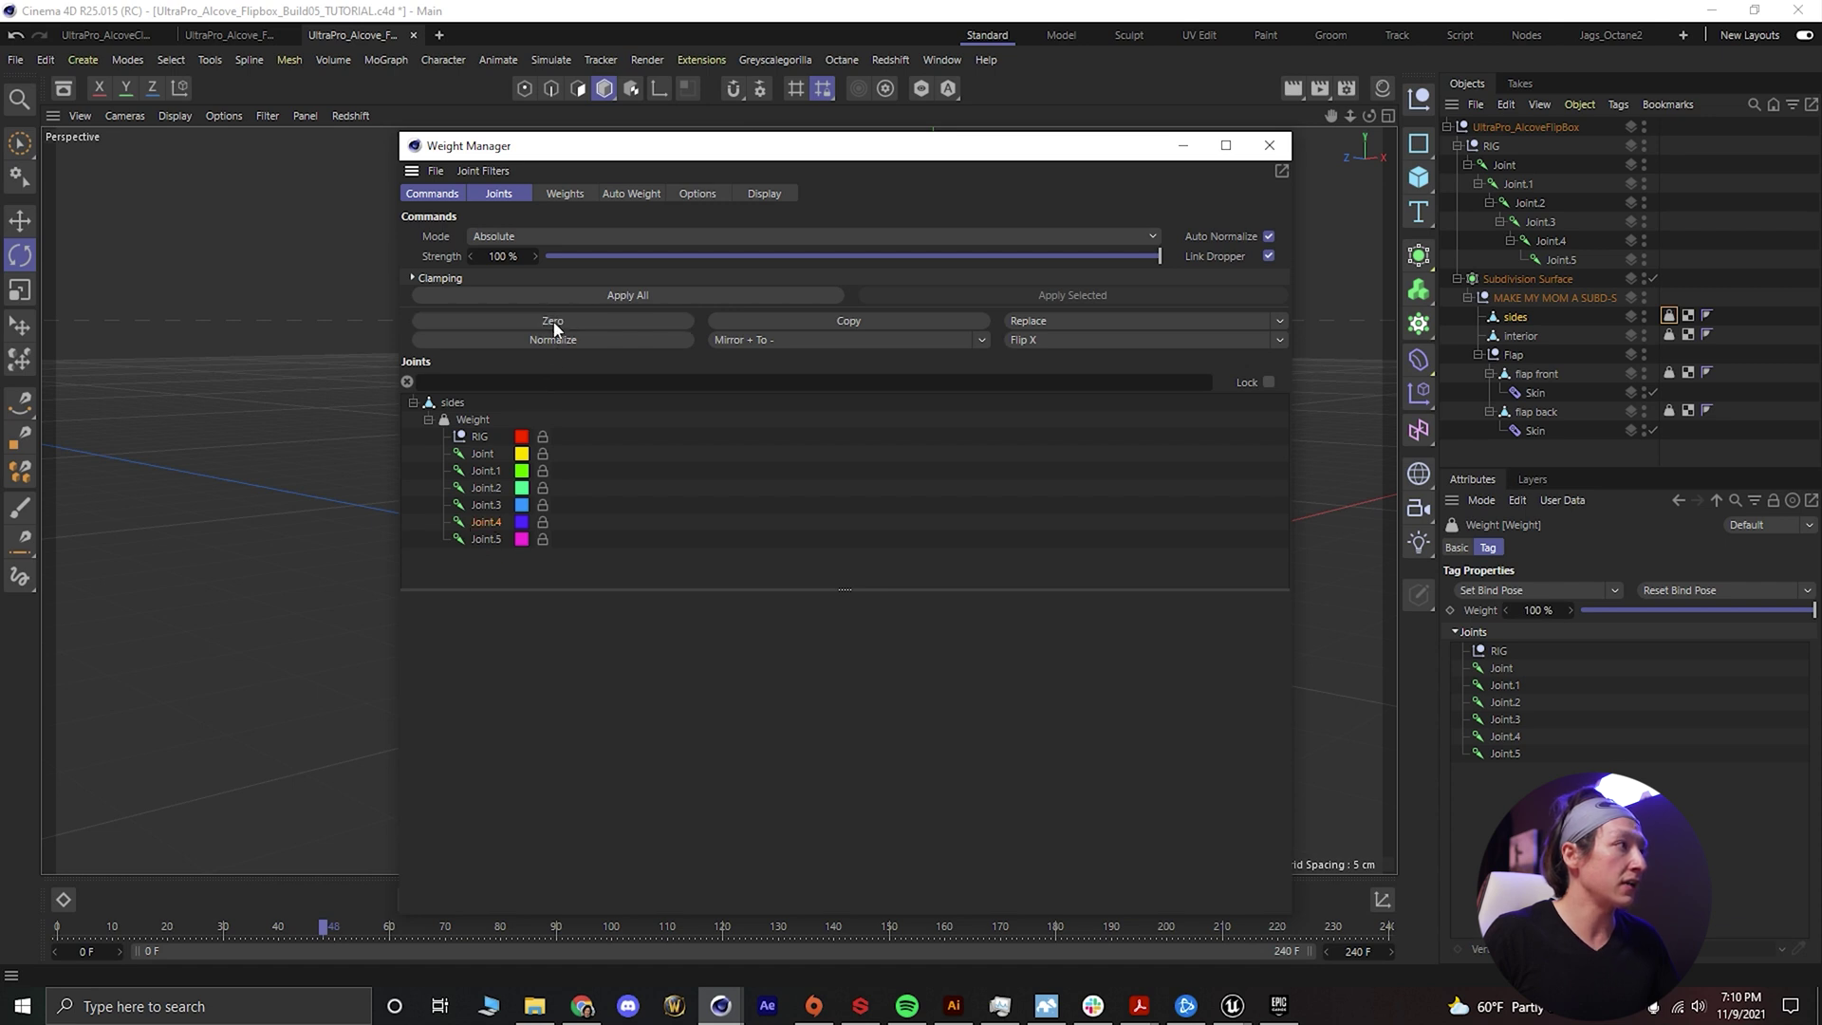
click(553, 324)
drag(1069, 155, 1372, 217)
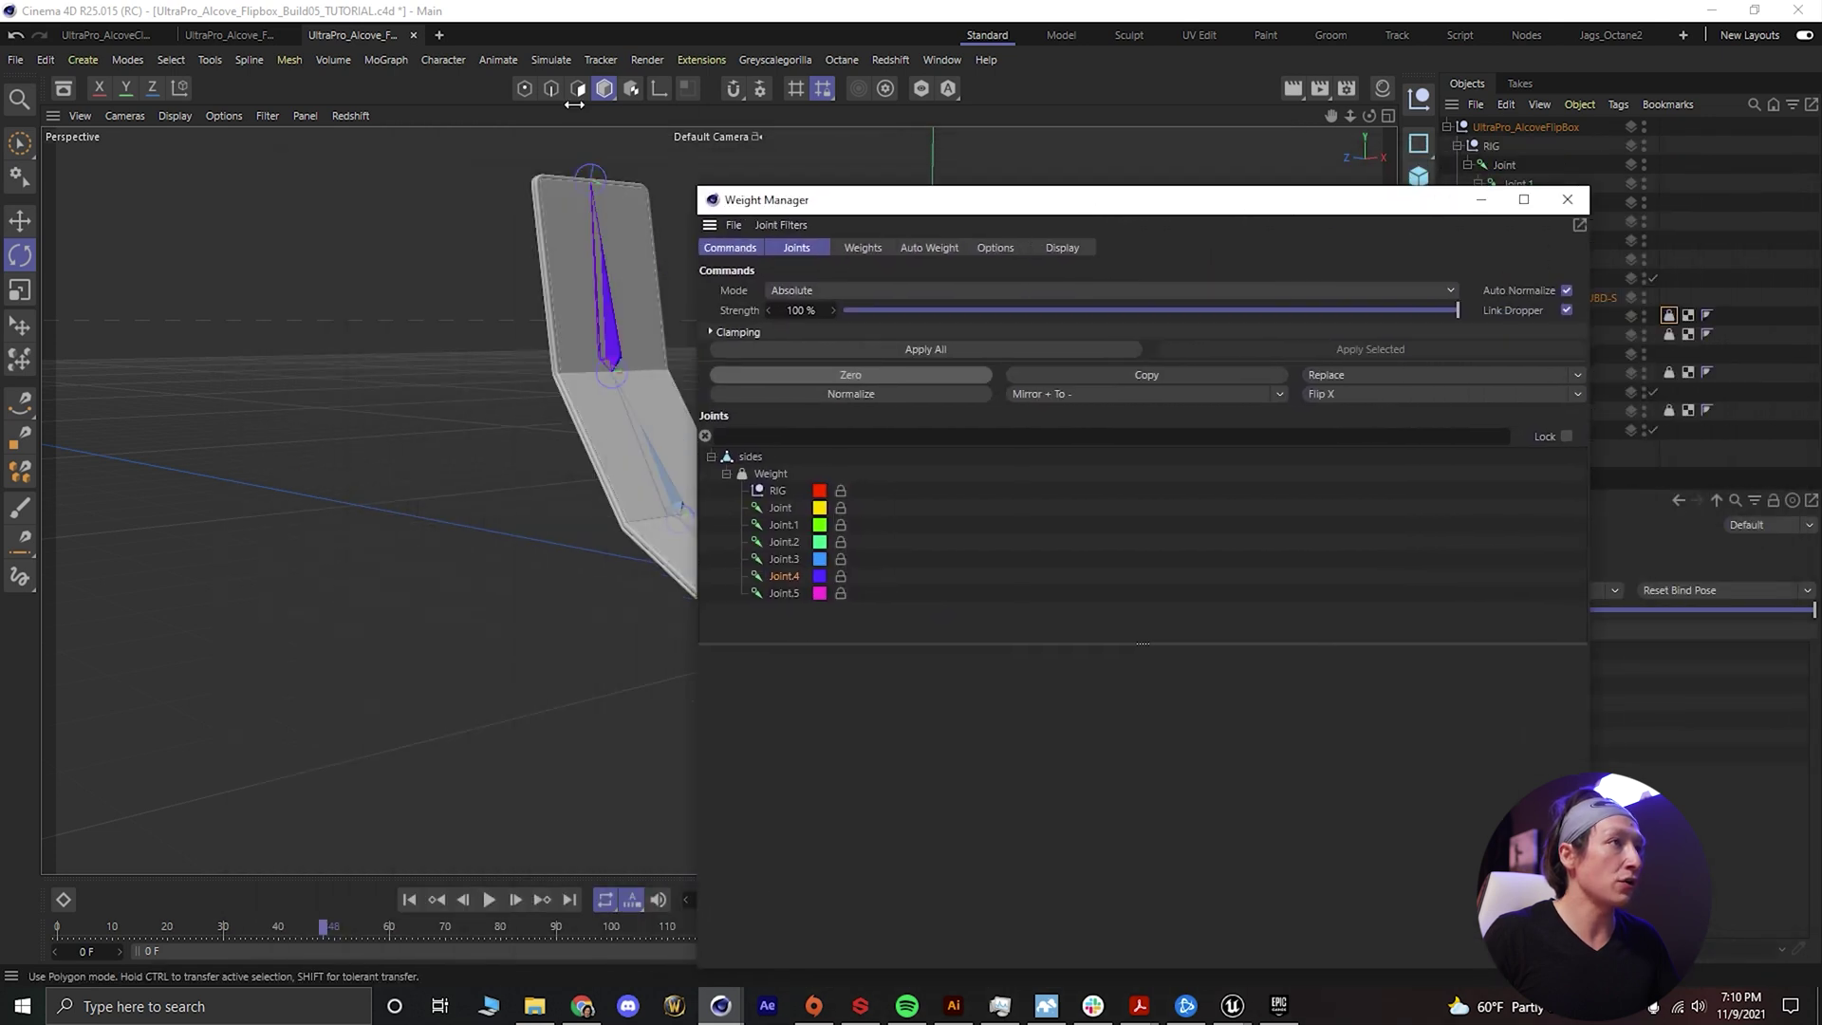
Select all sides points, review Joint.3 back to Joint's influence, then select the interior mesh
click(524, 88)
drag(870, 210, 1267, 216)
key(ctrl+a)
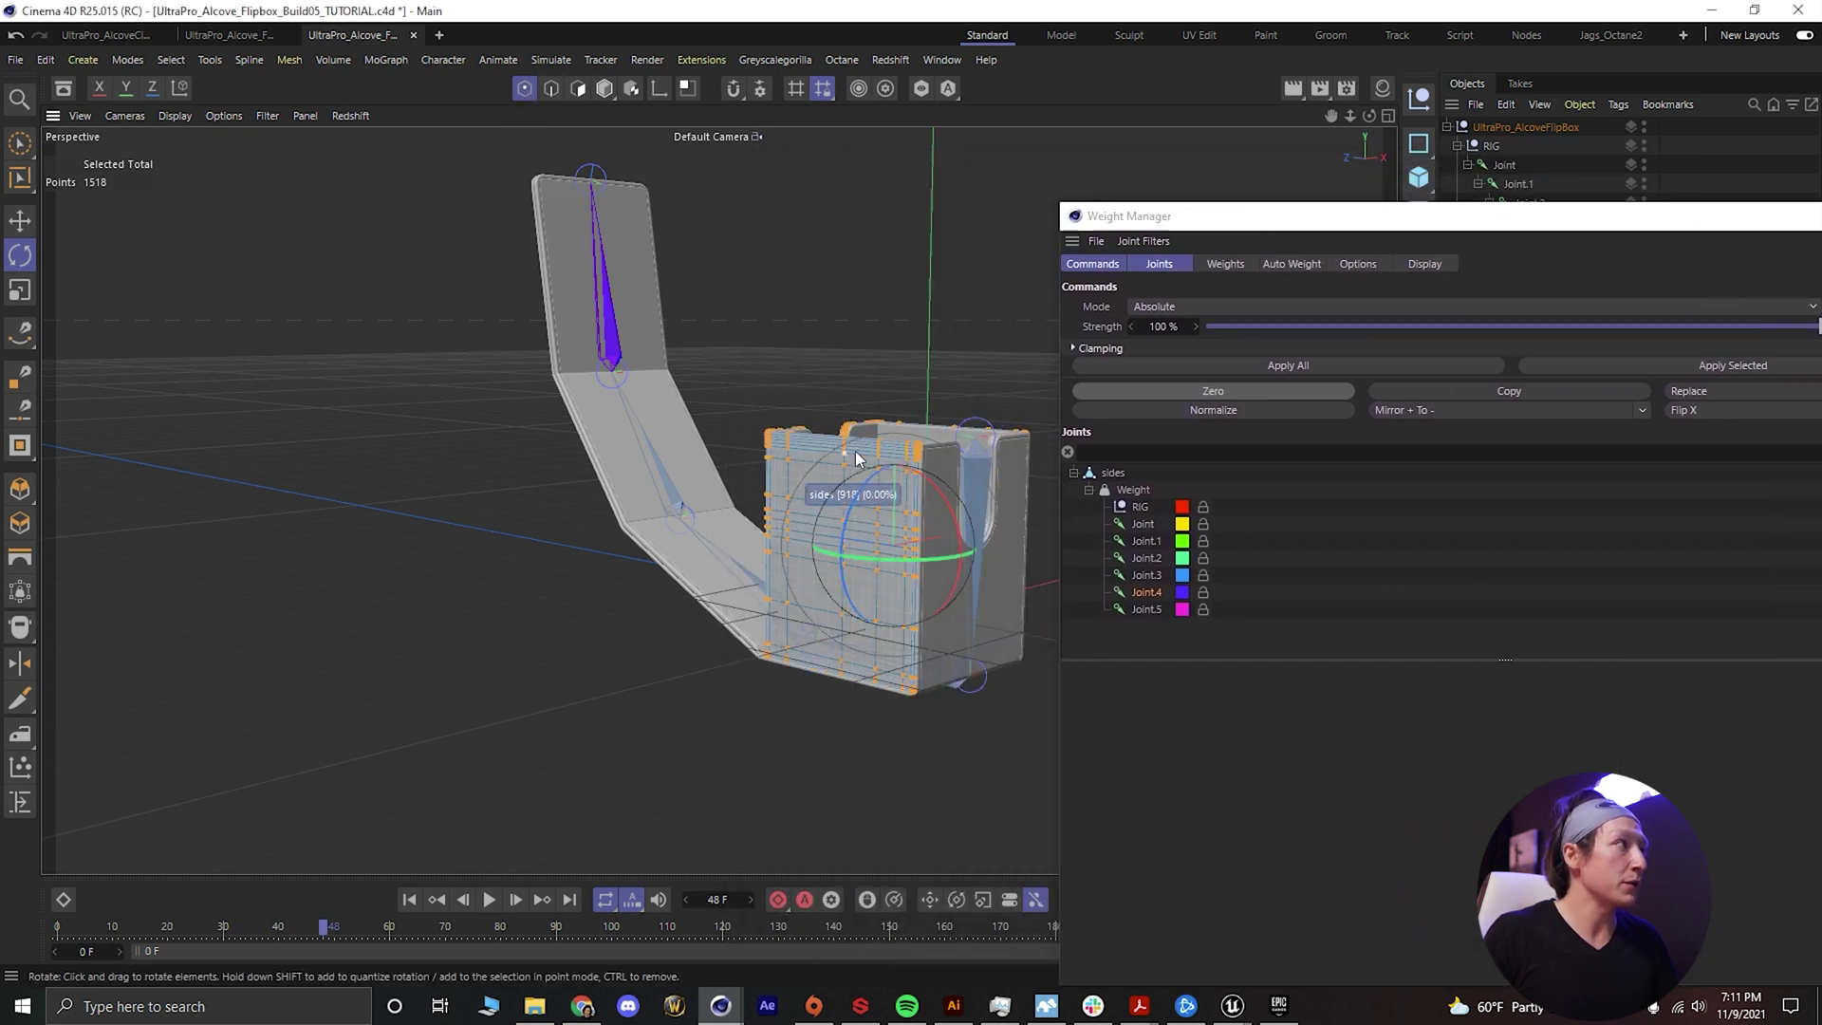
scroll(856, 452, up, 5)
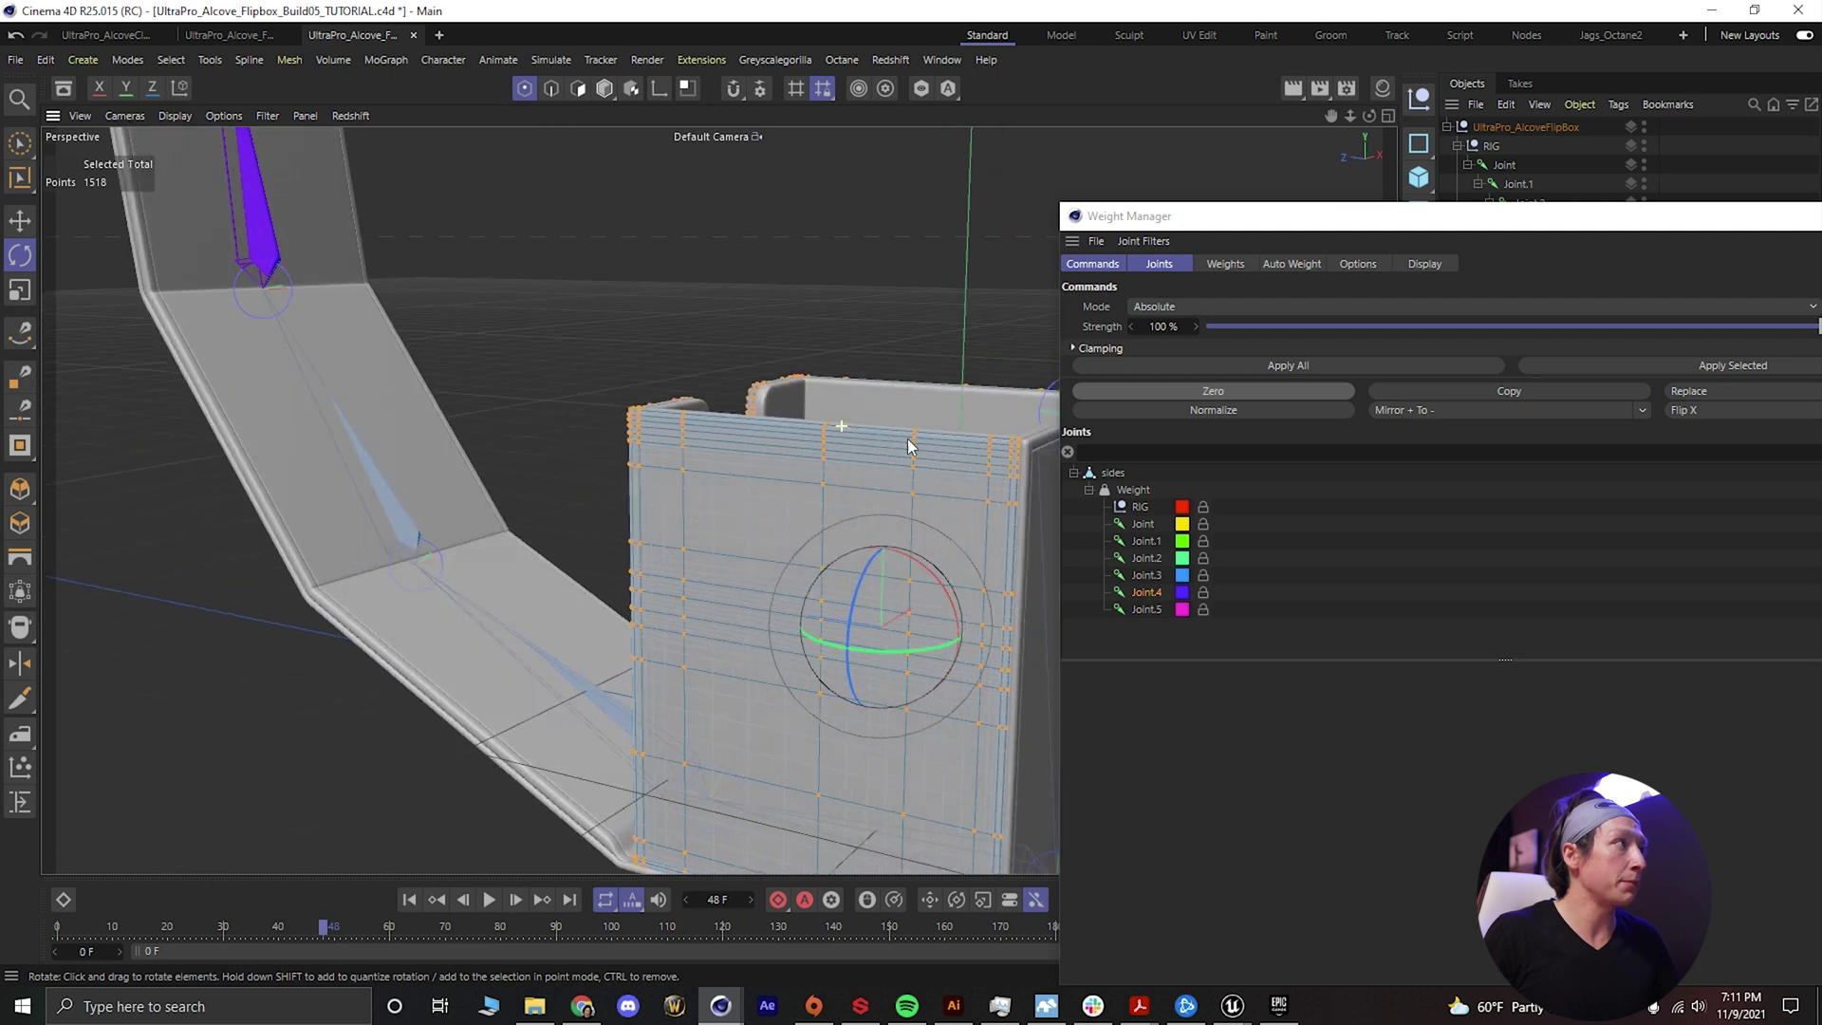
scroll(907, 446, up, 1)
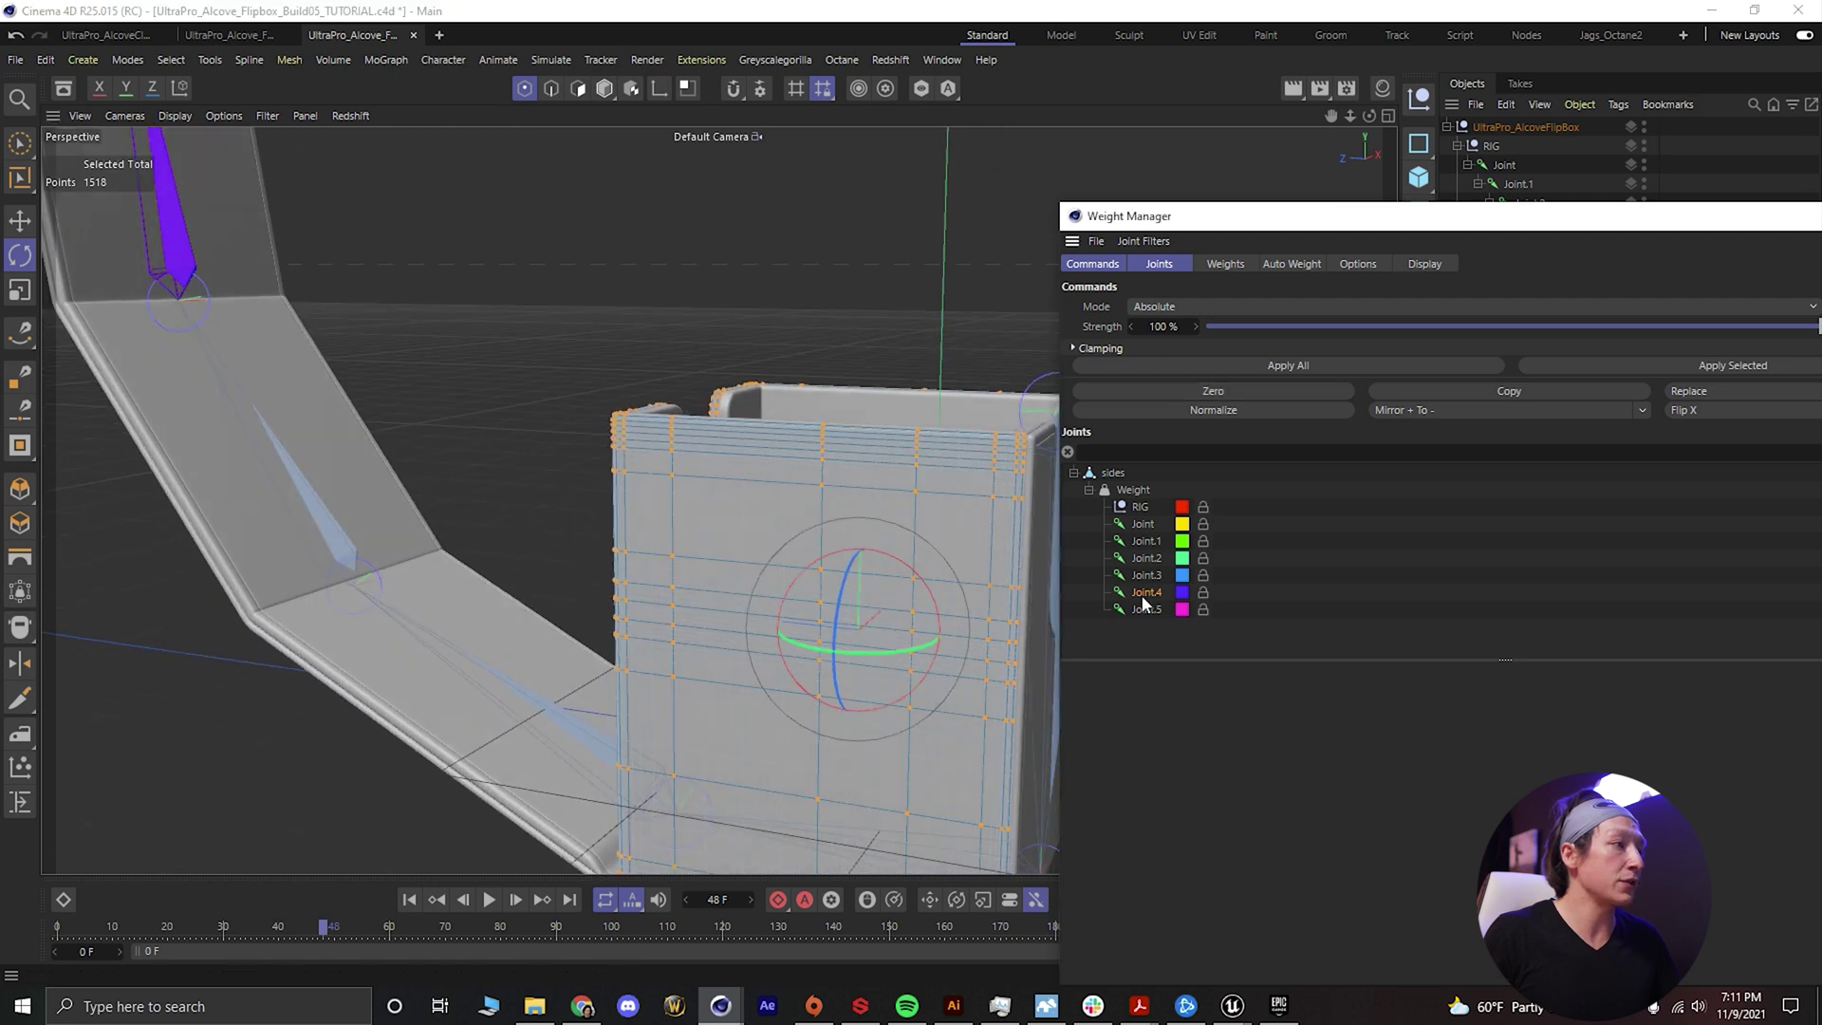
click(1144, 574)
click(1142, 557)
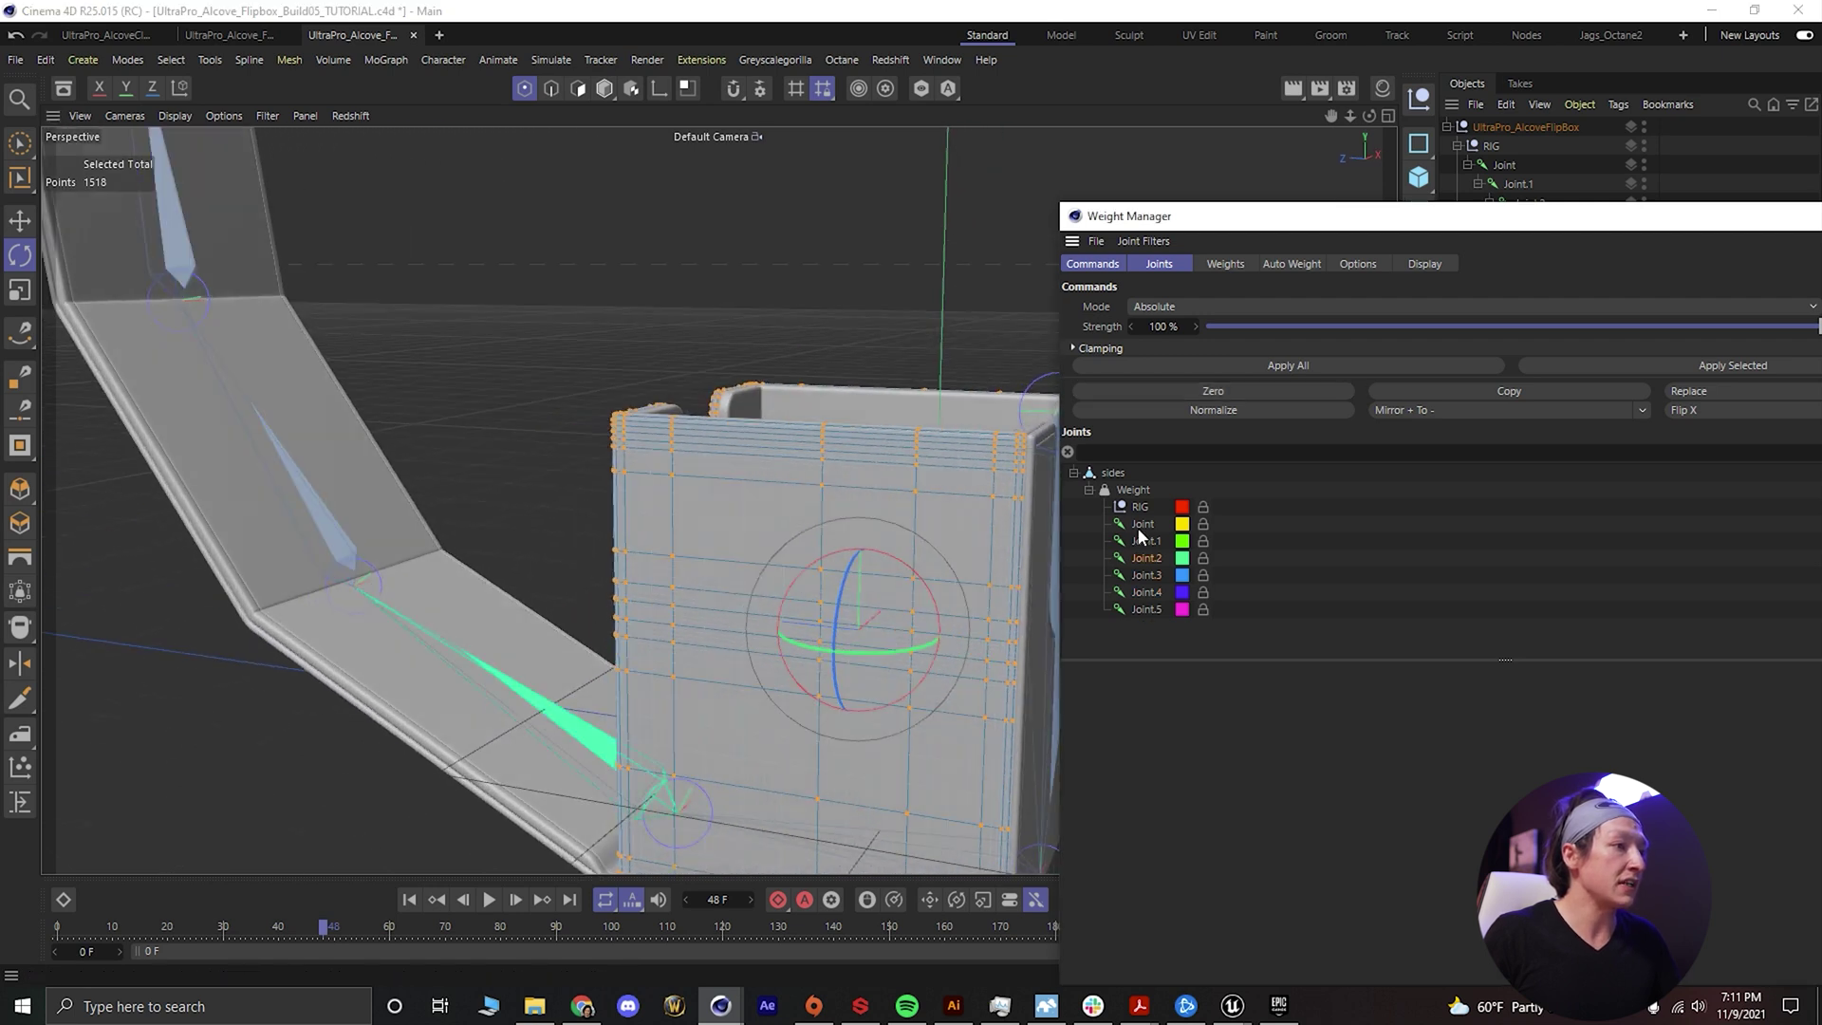
click(1146, 542)
click(1143, 525)
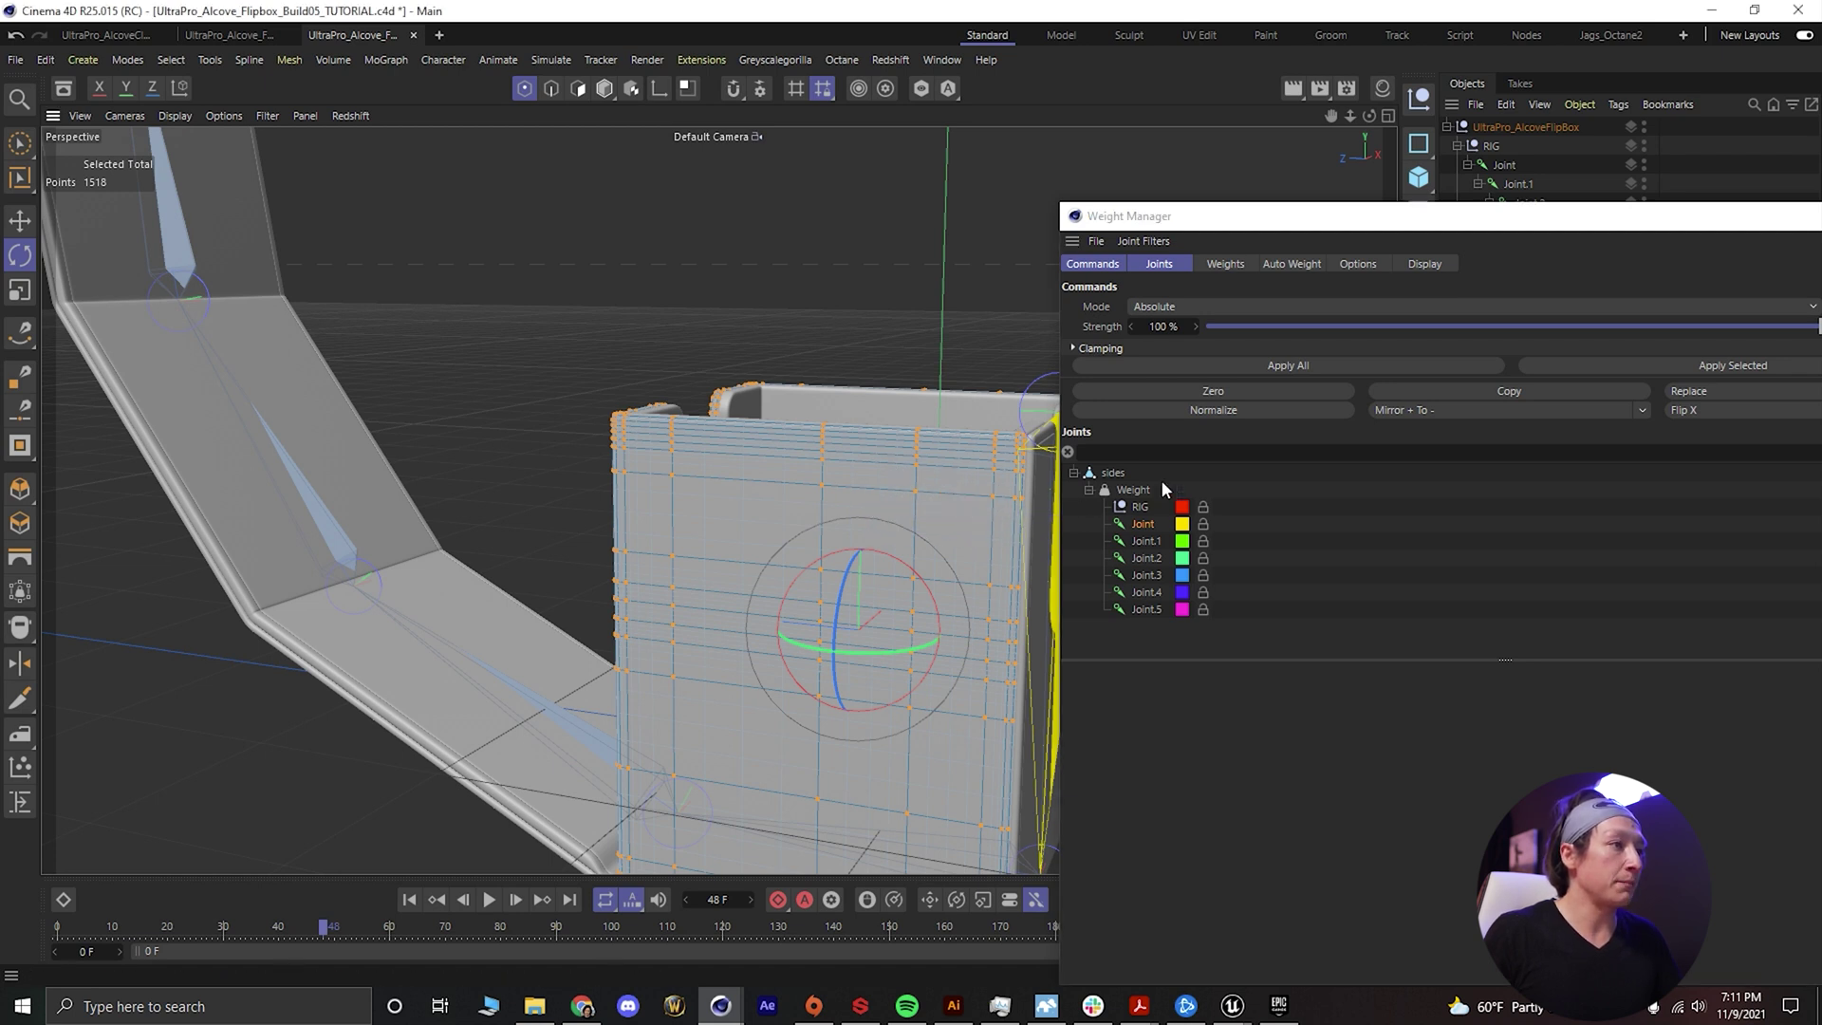
drag(1359, 216, 701, 157)
click(1522, 337)
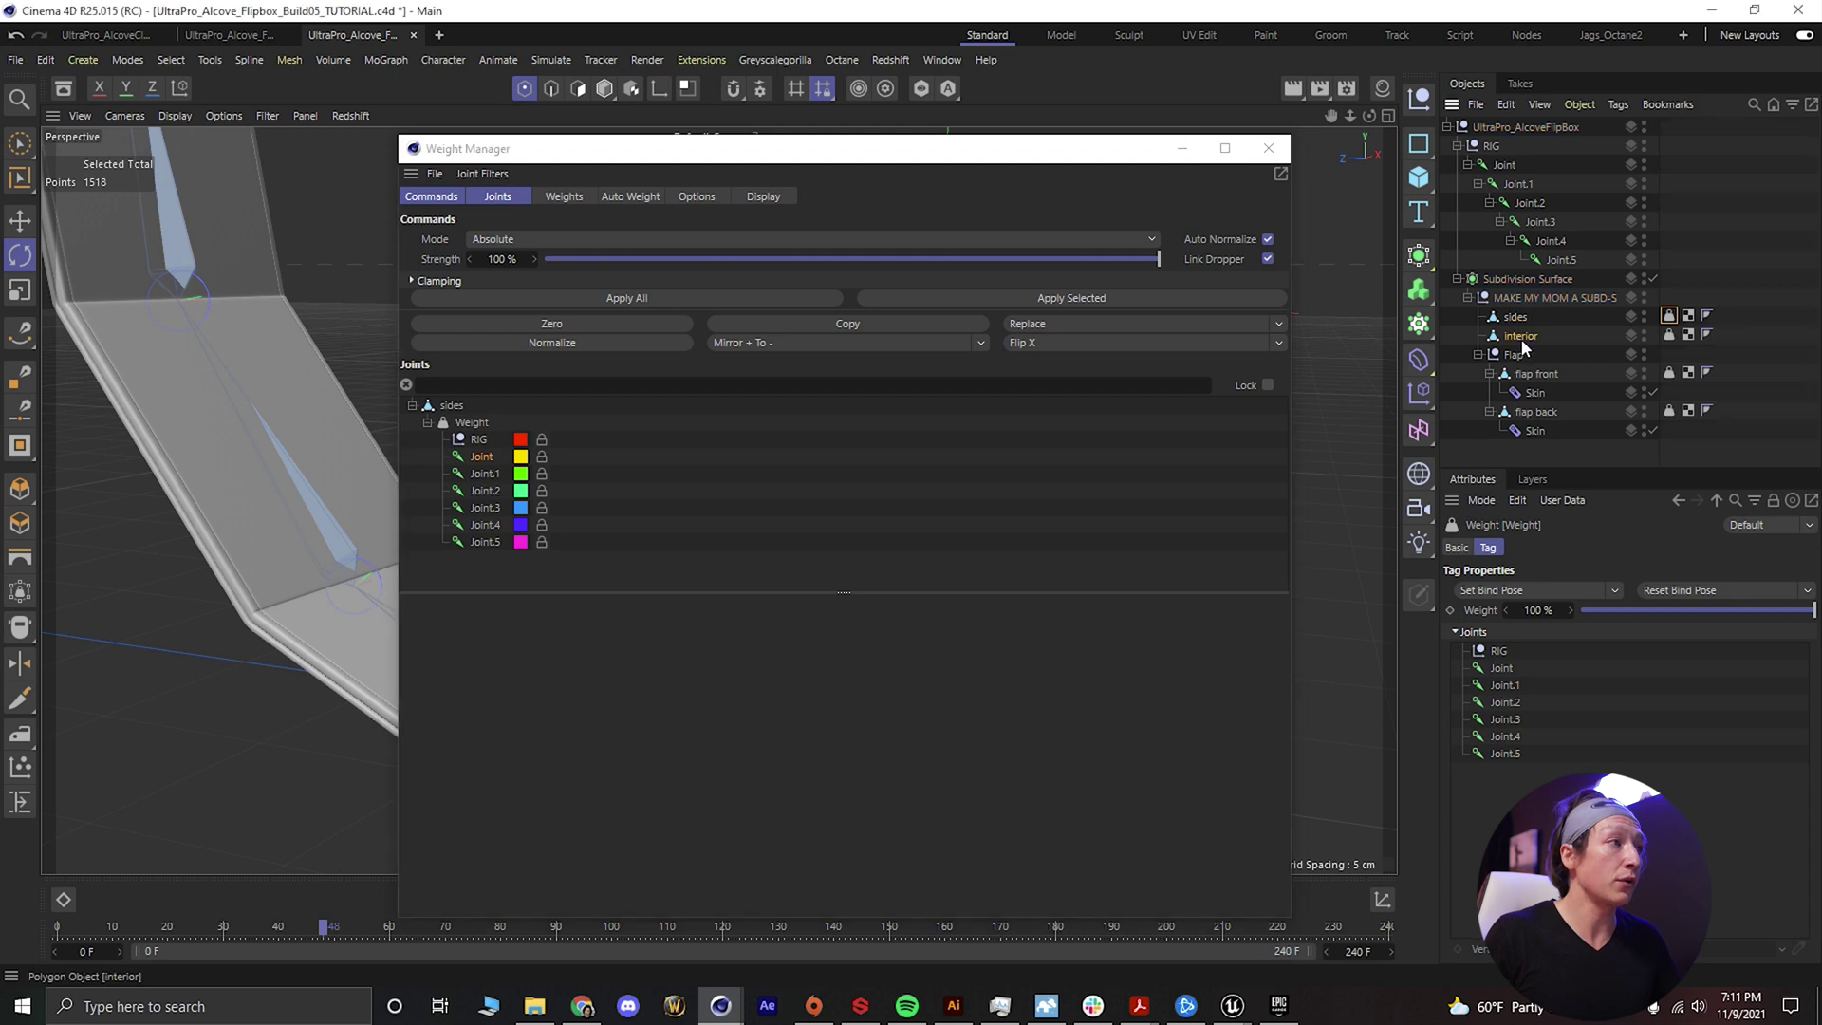
Open the interior mesh's Weight Manager on its Joints list, closing the old window
double_click(1669, 336)
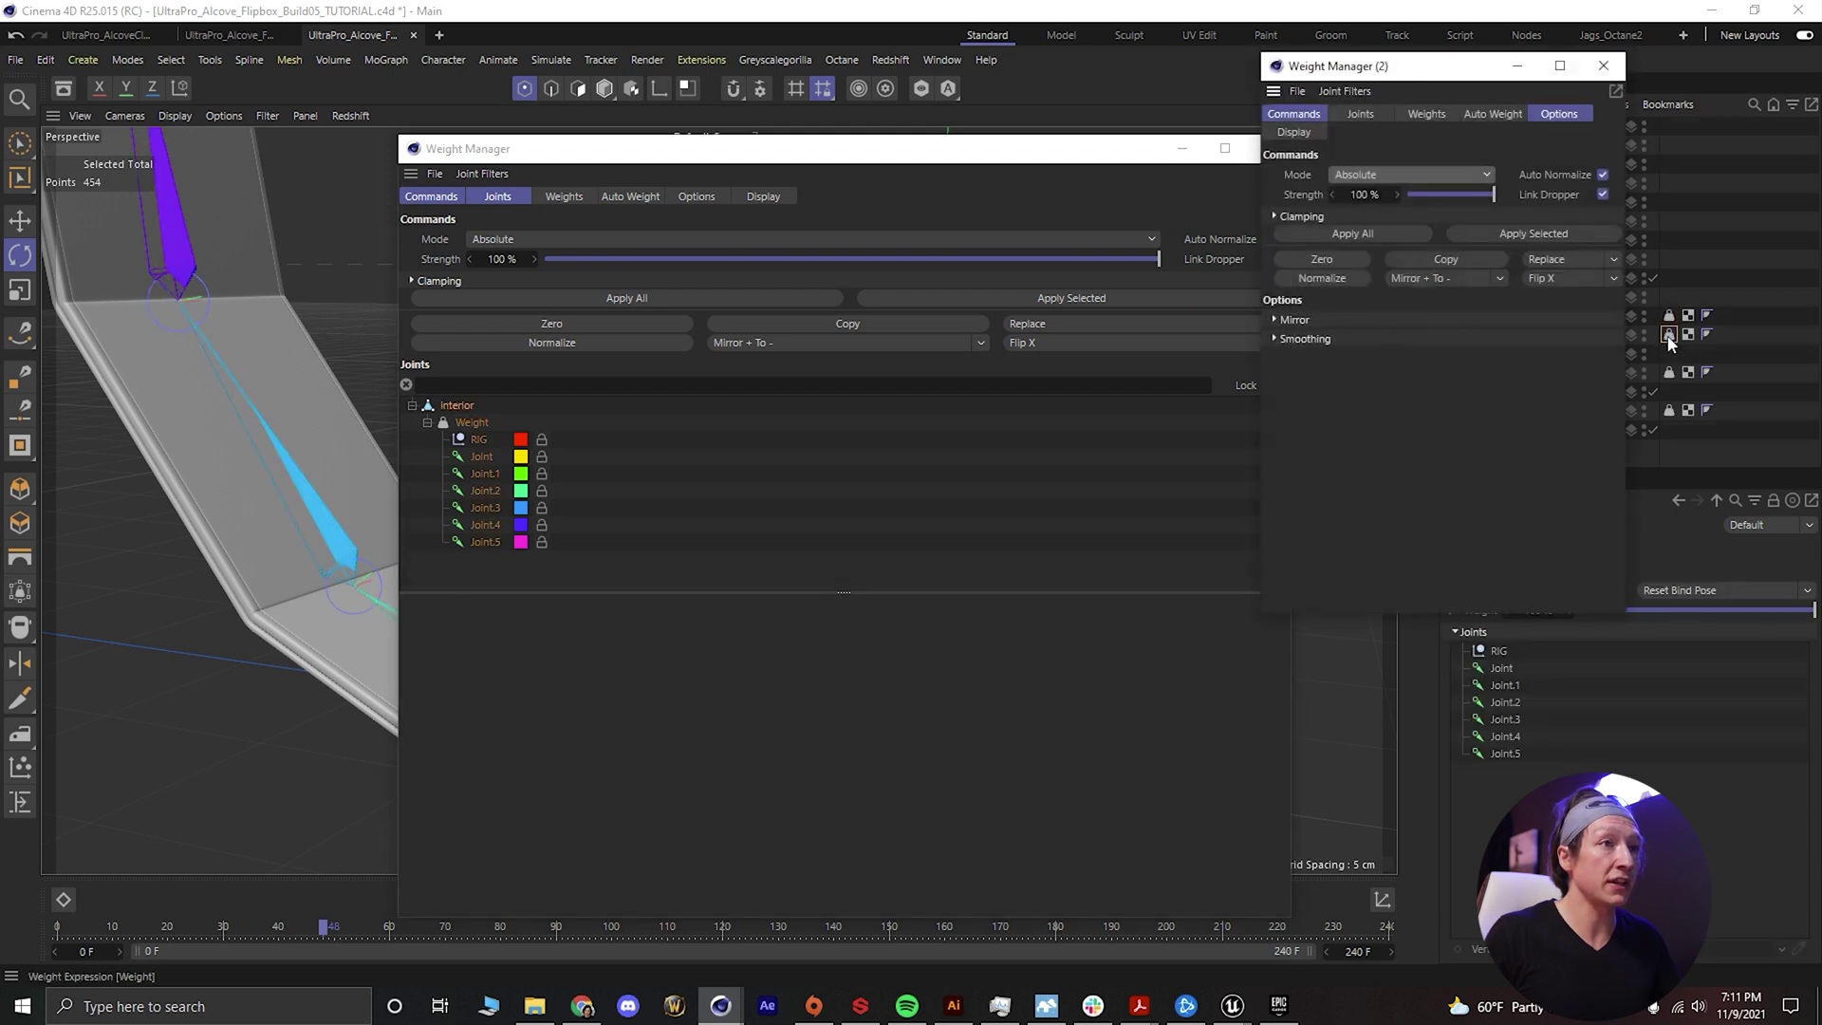
drag(1126, 152, 981, 155)
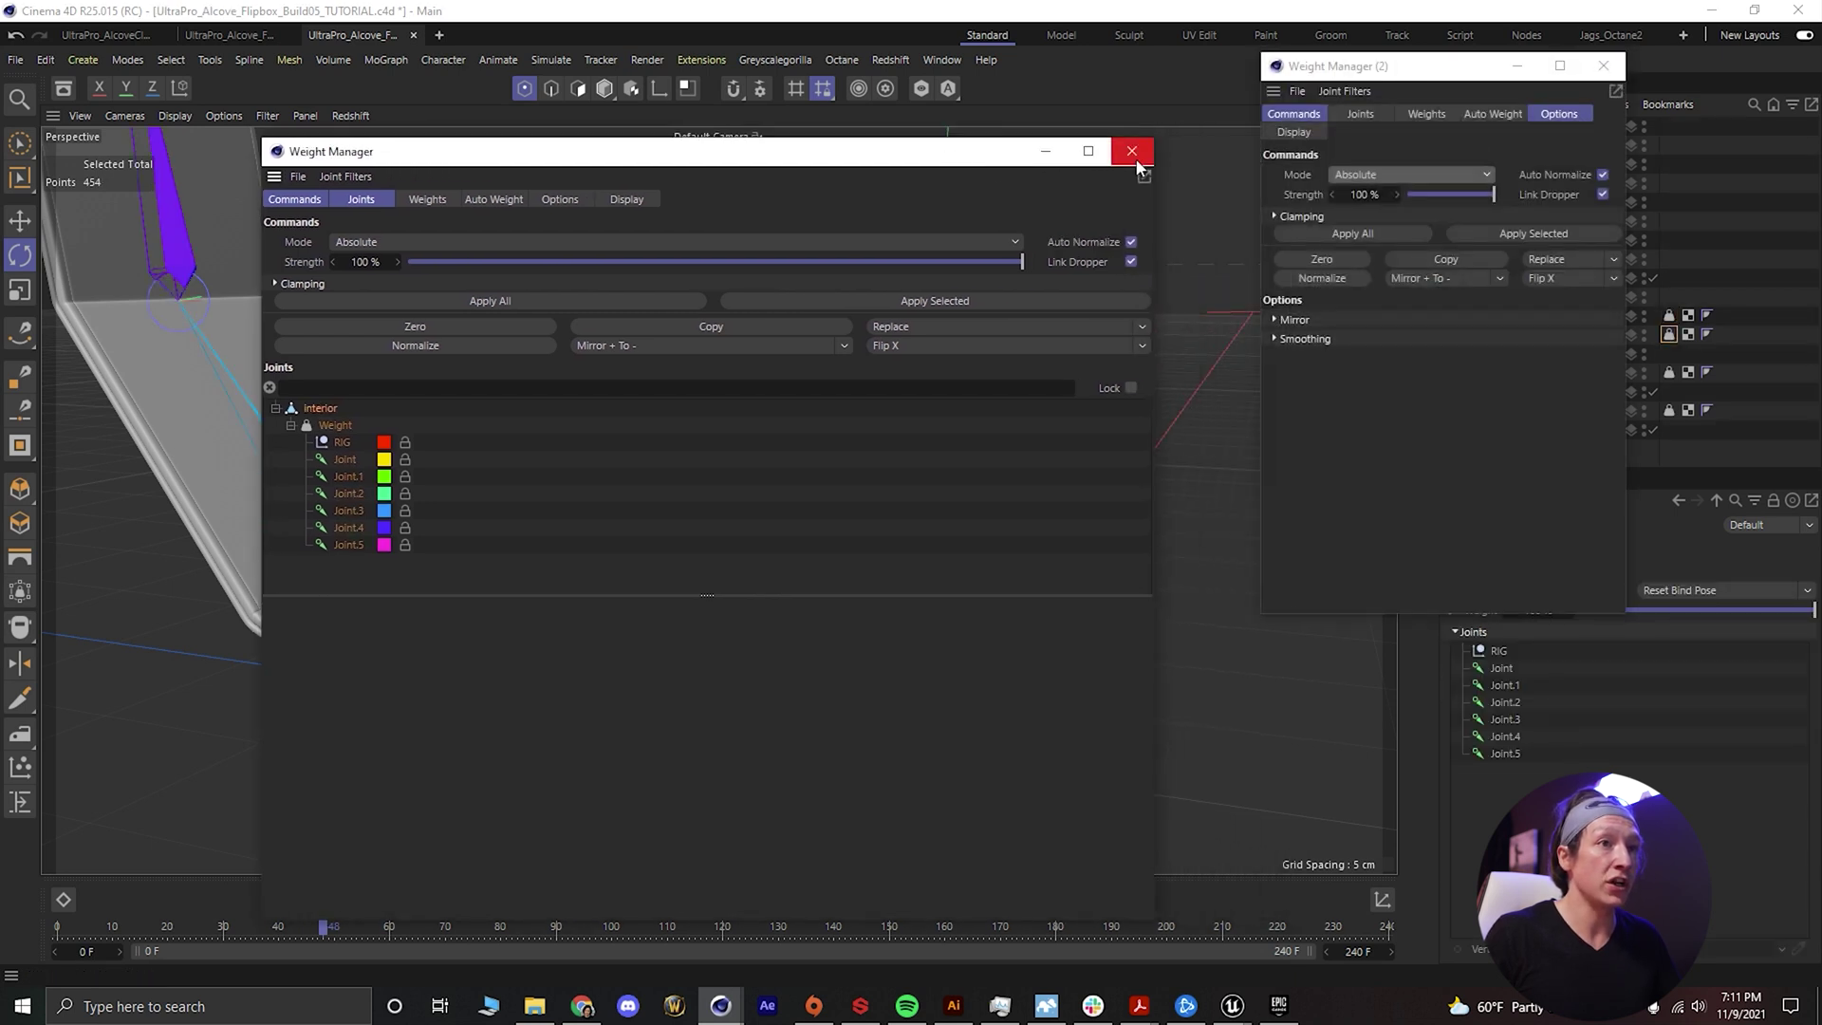
click(1139, 155)
drag(1388, 75, 372, 202)
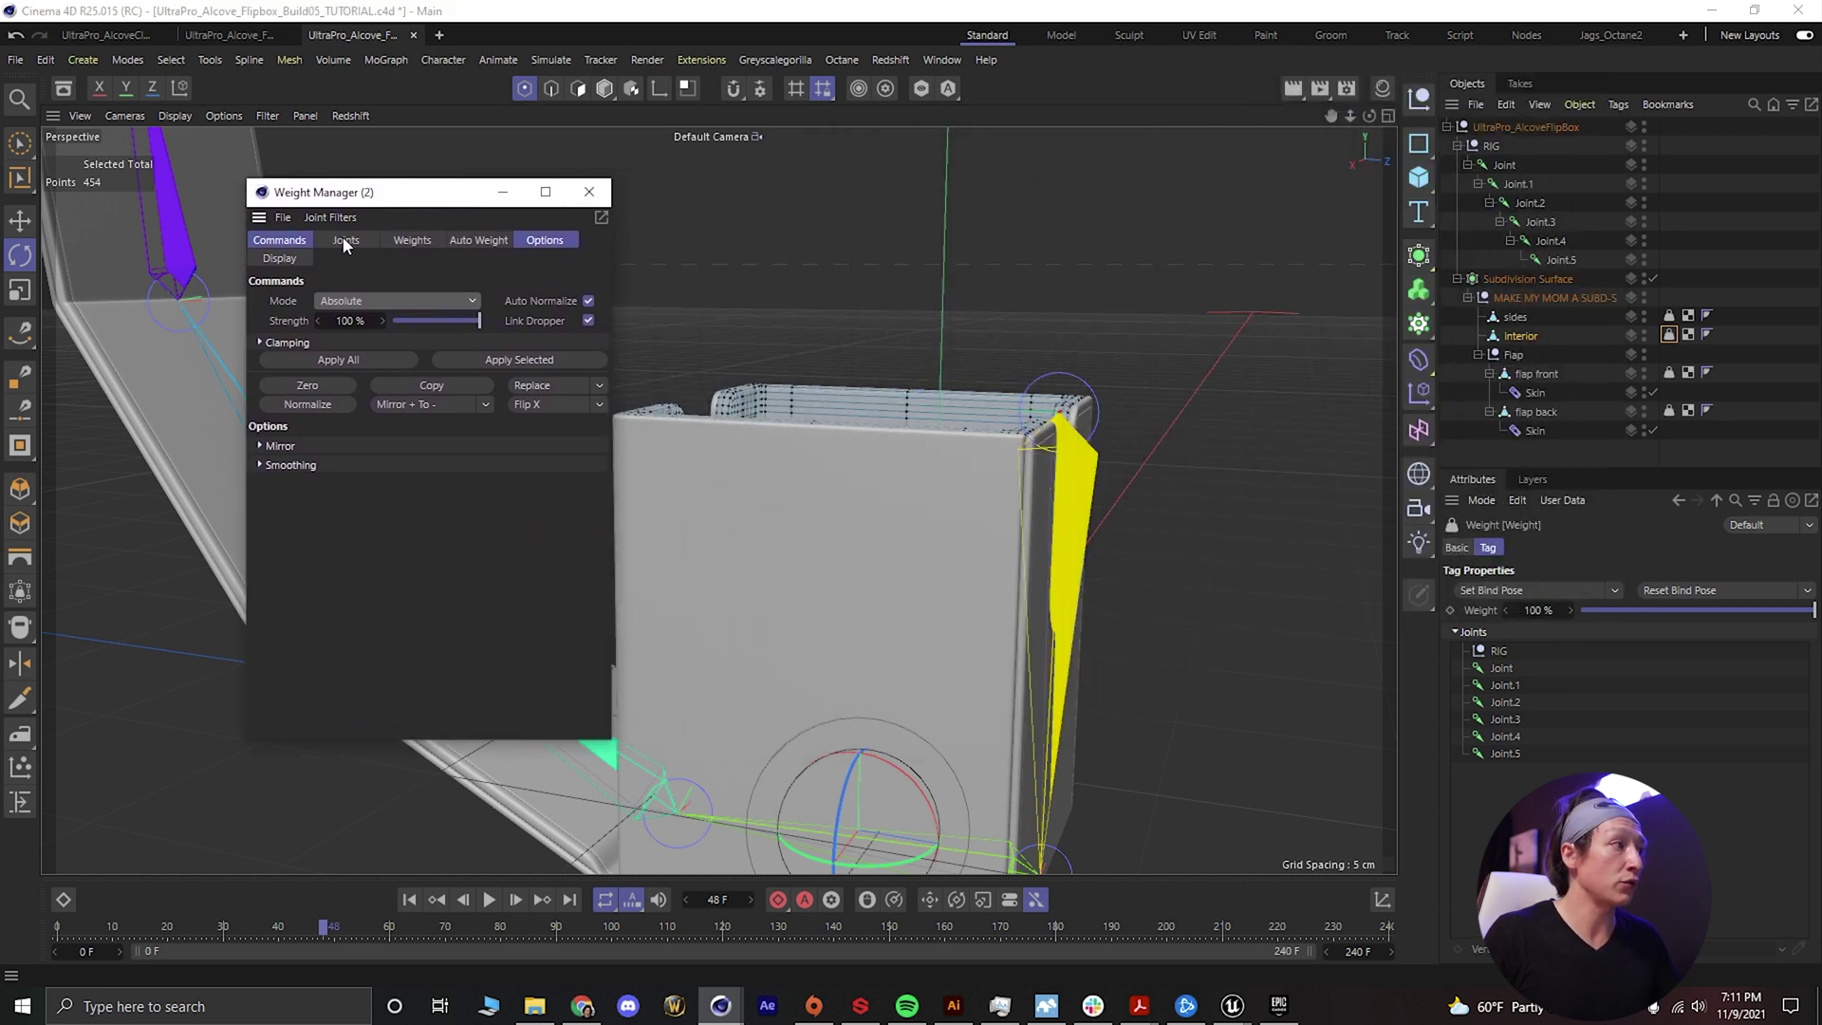
click(340, 243)
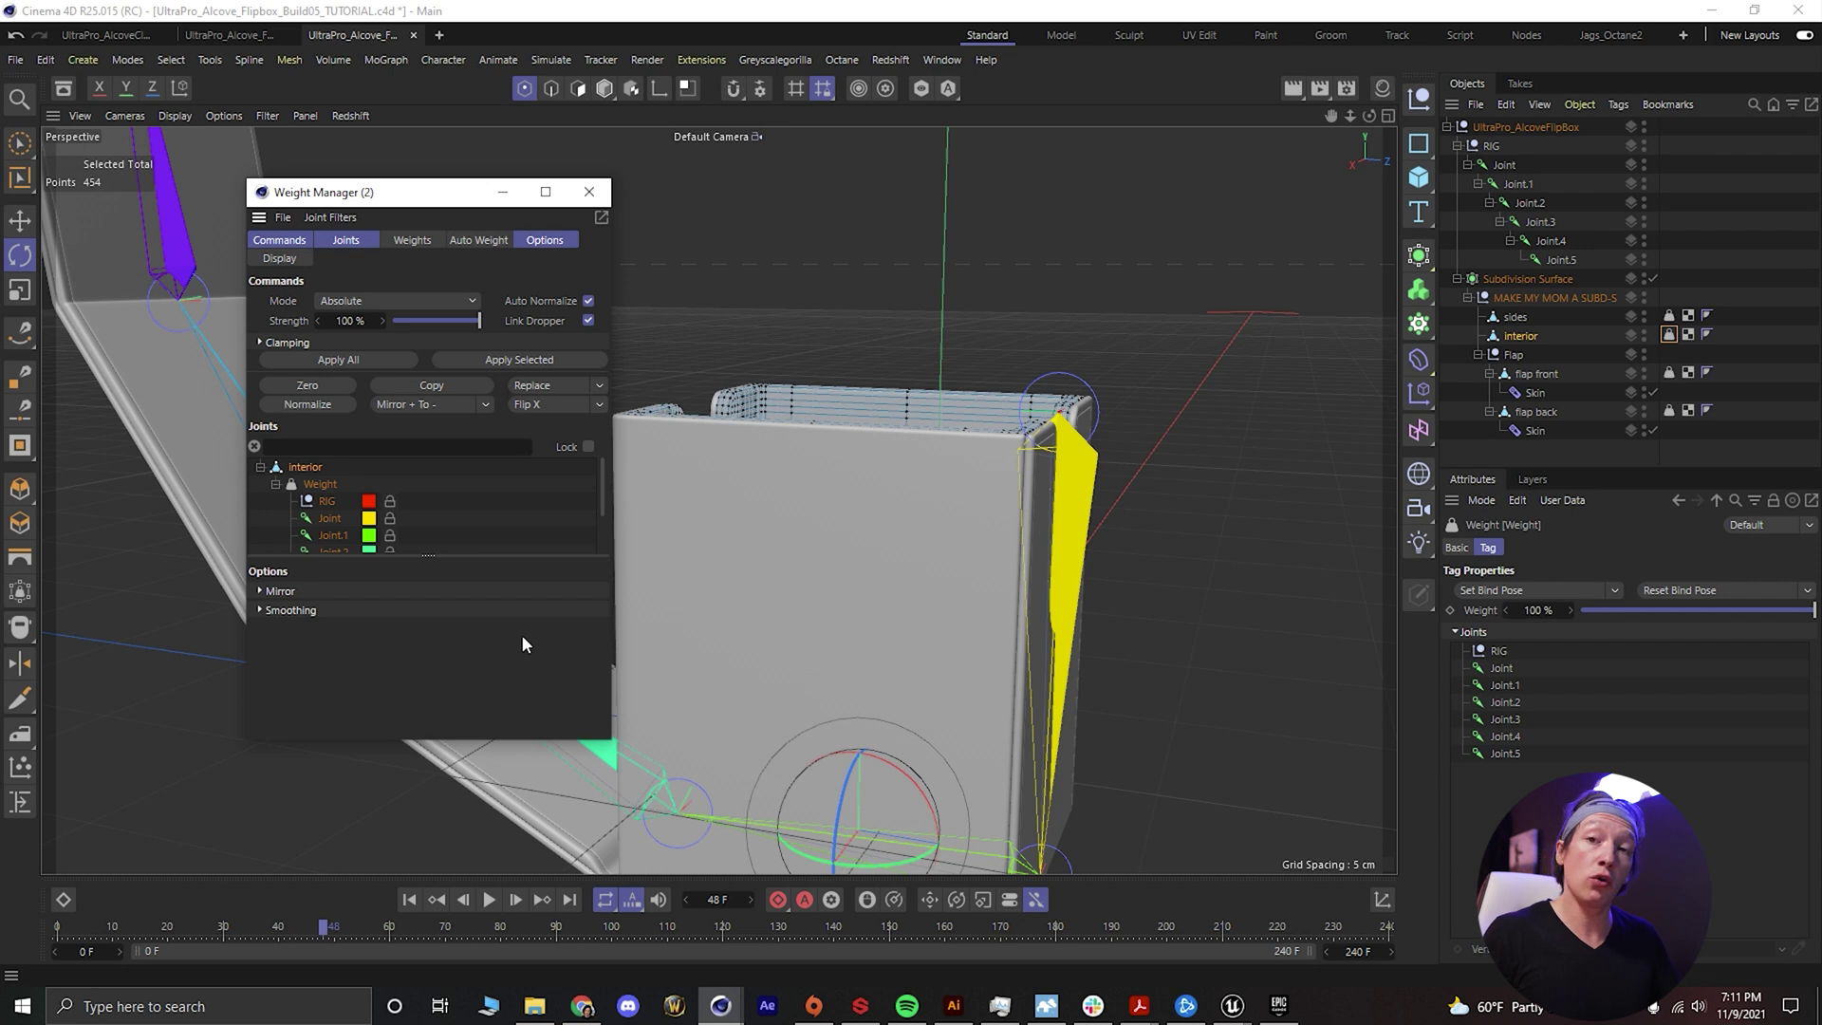
drag(612, 740, 776, 824)
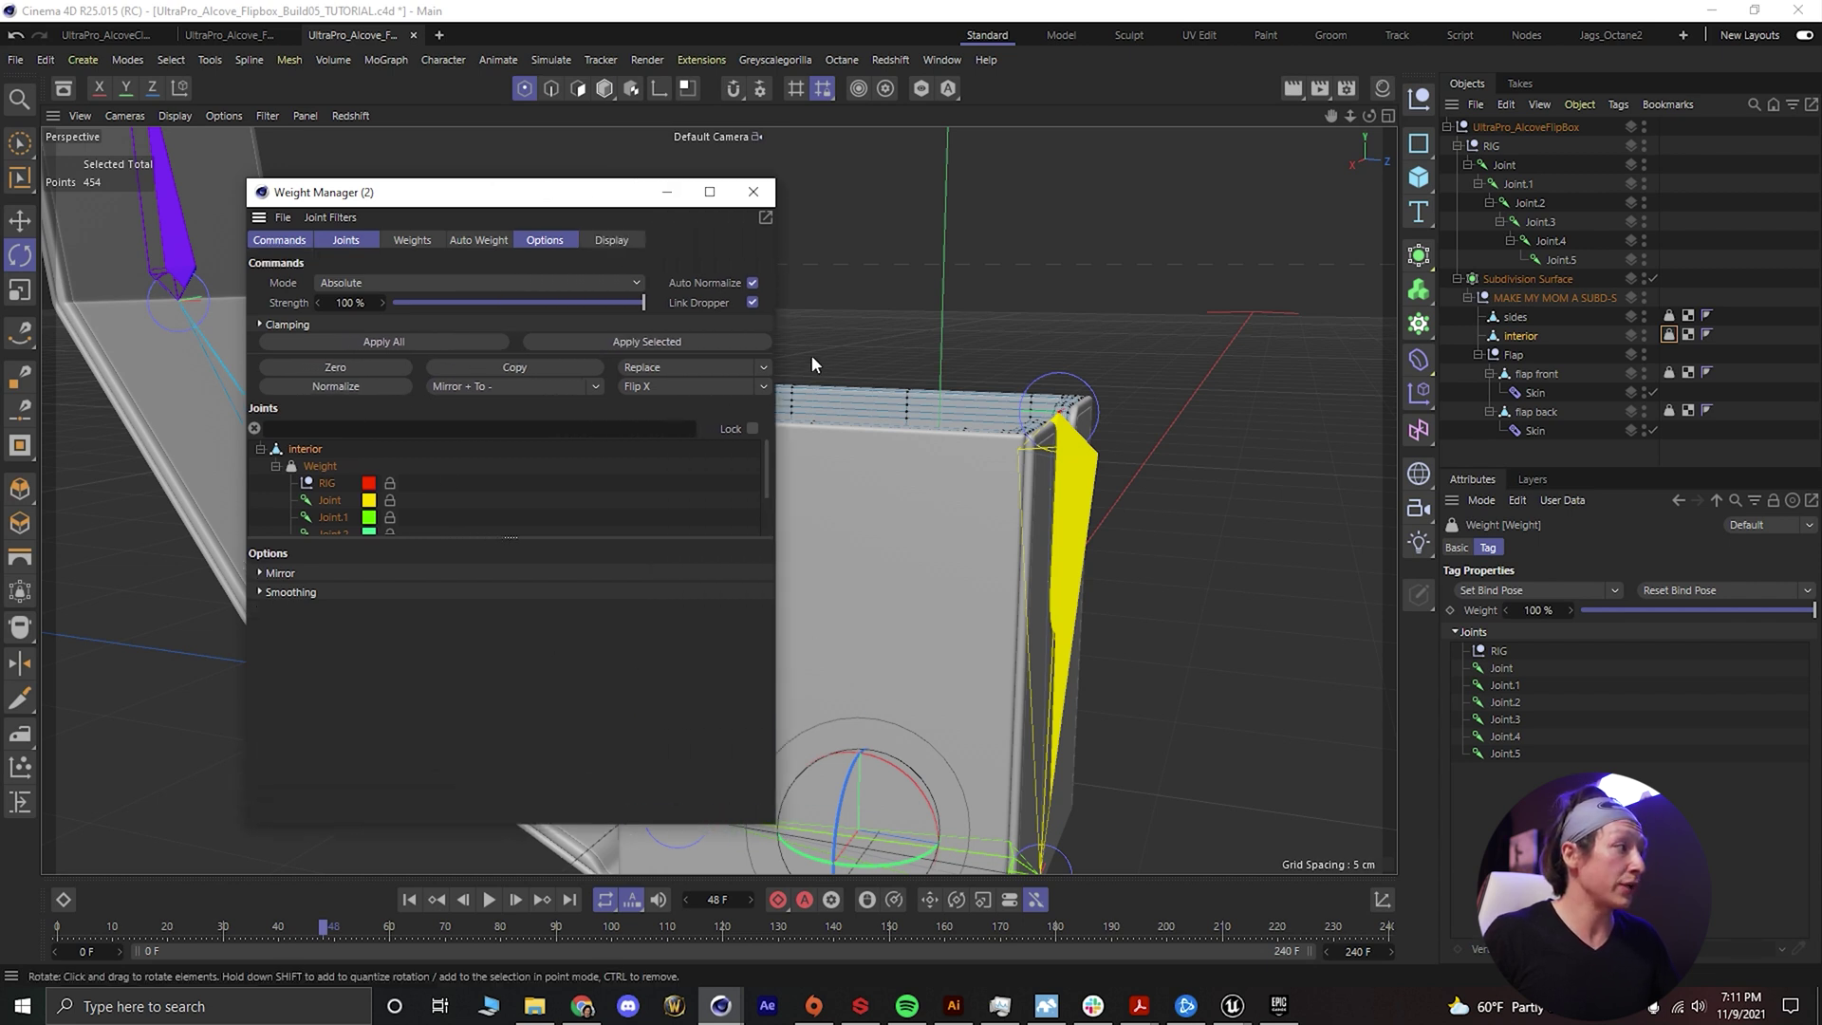
drag(570, 192, 439, 193)
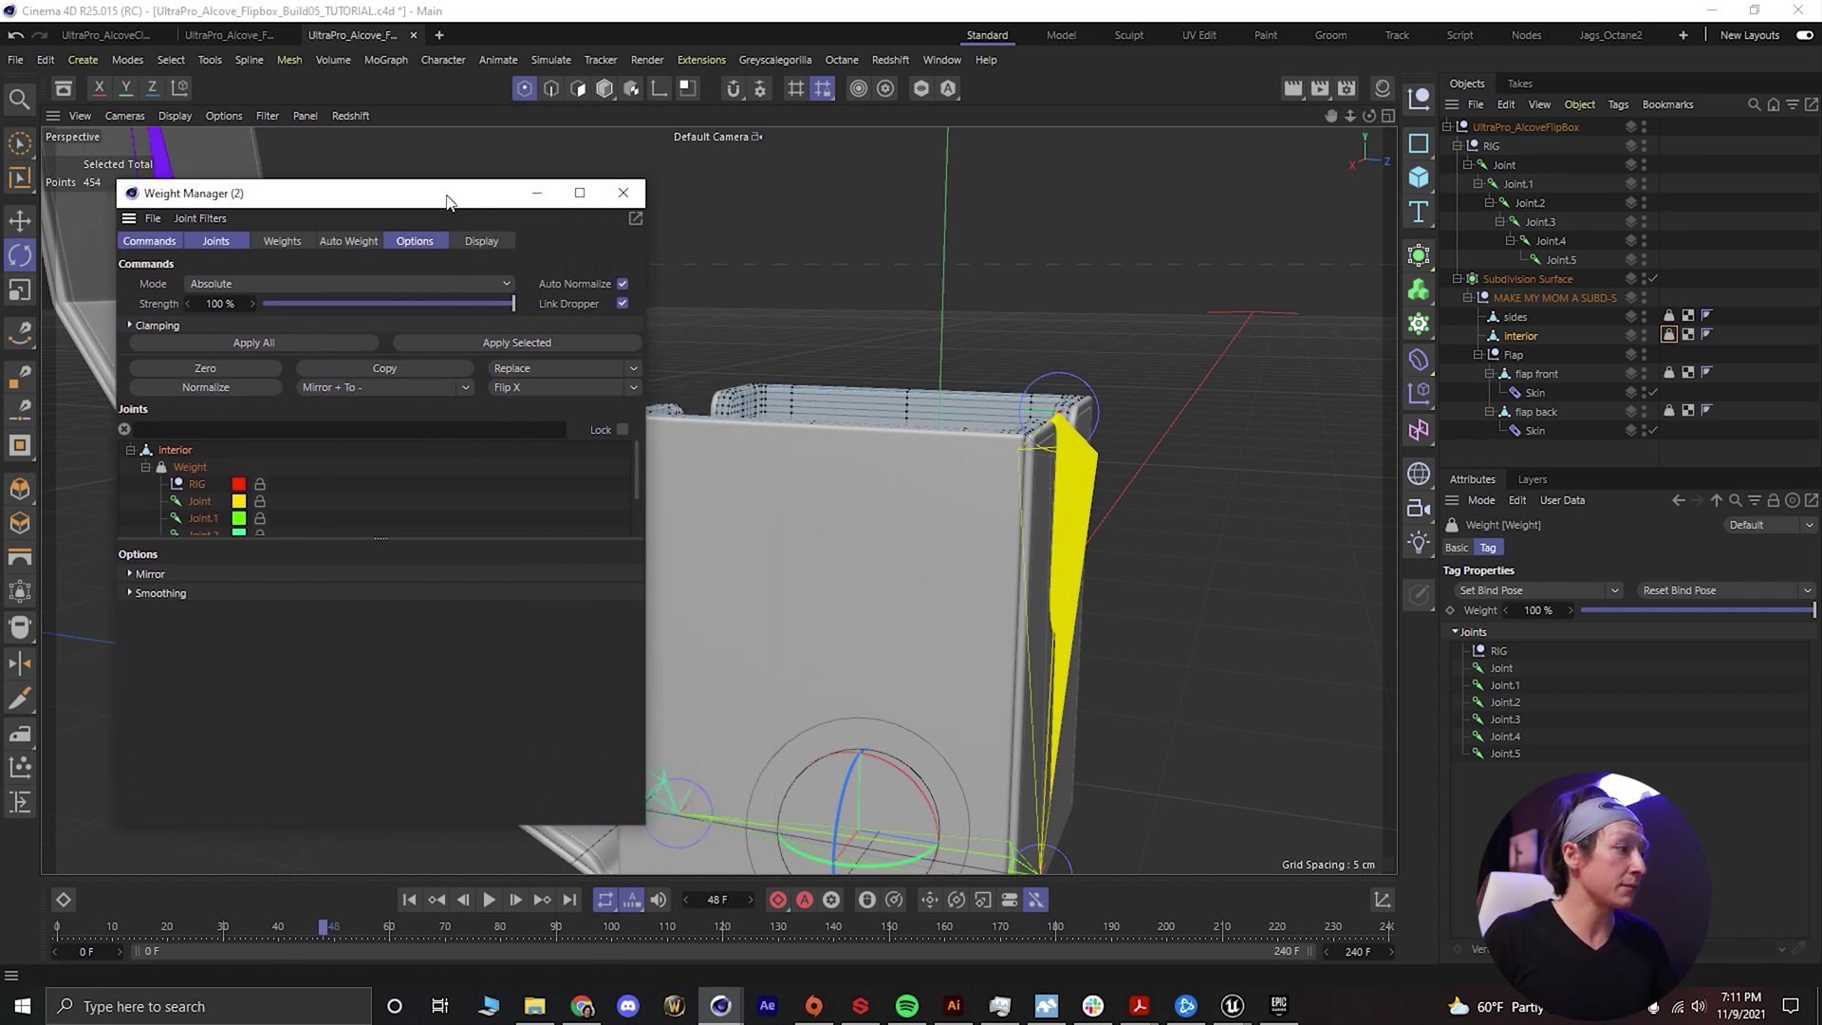
Disable Subdivision Surface, isolate the interior mesh, and display RIG's weight colours
click(1654, 279)
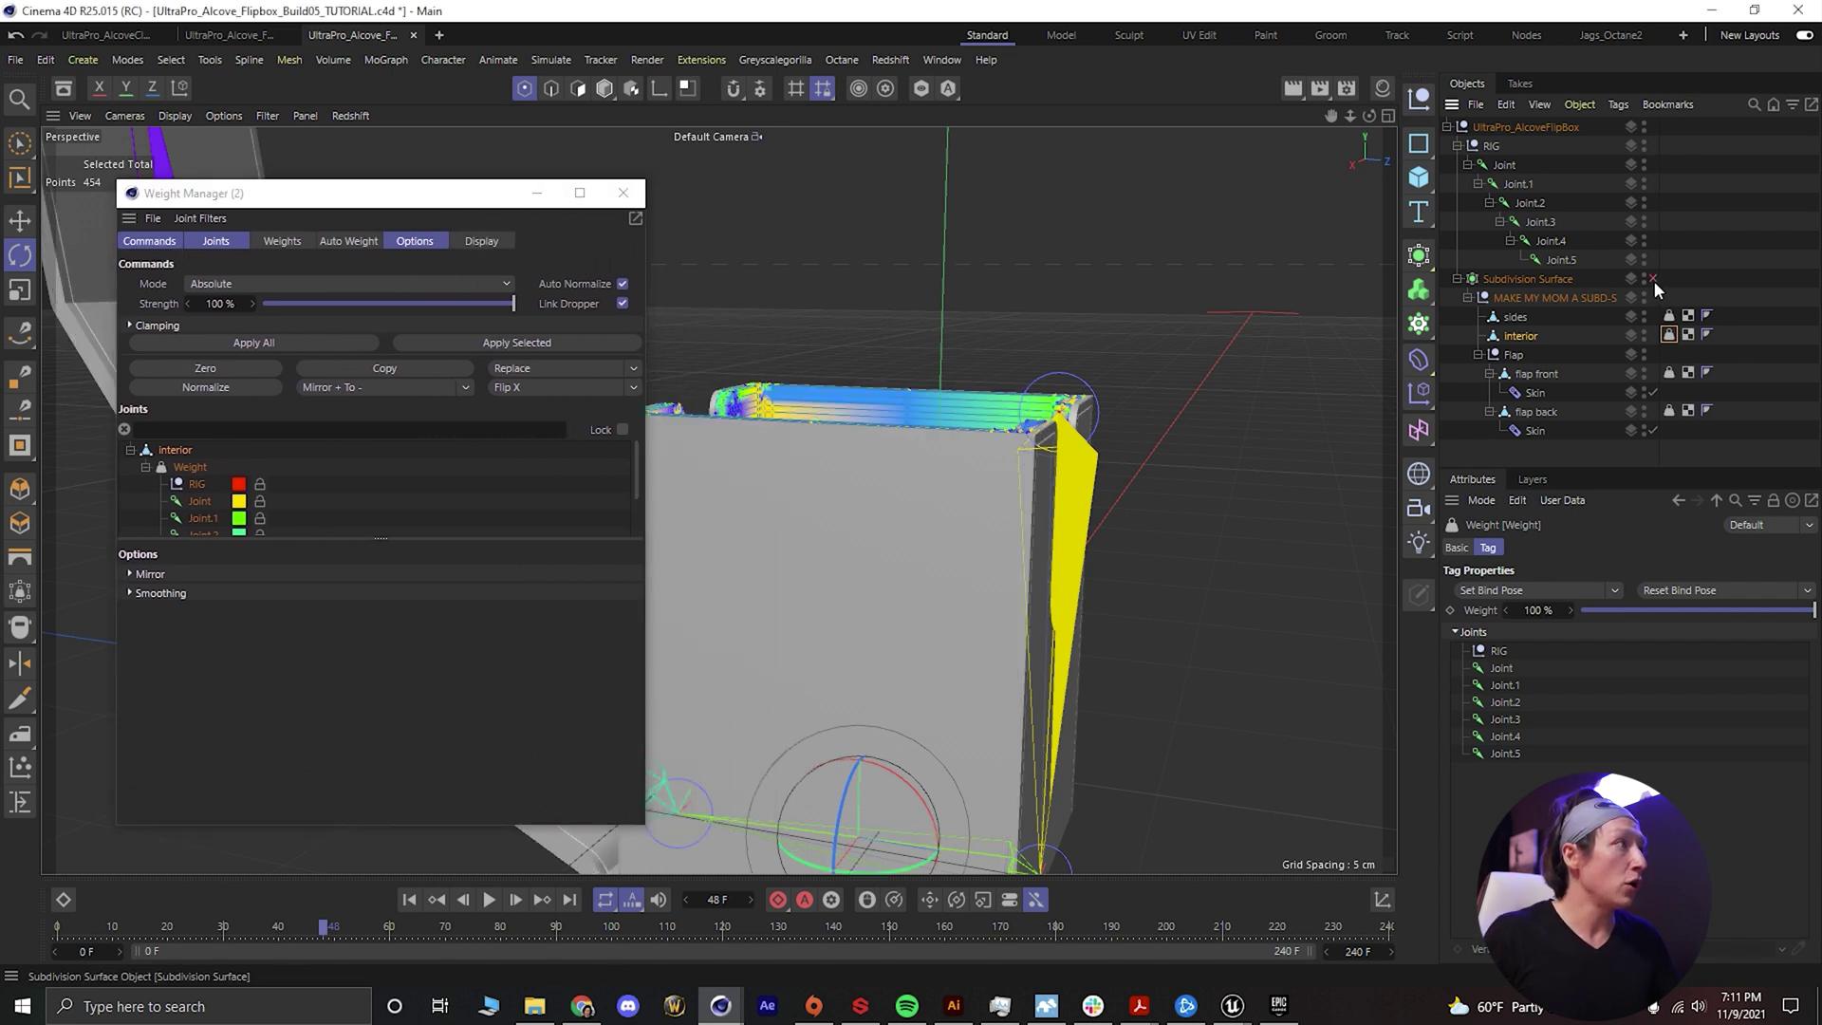
click(921, 90)
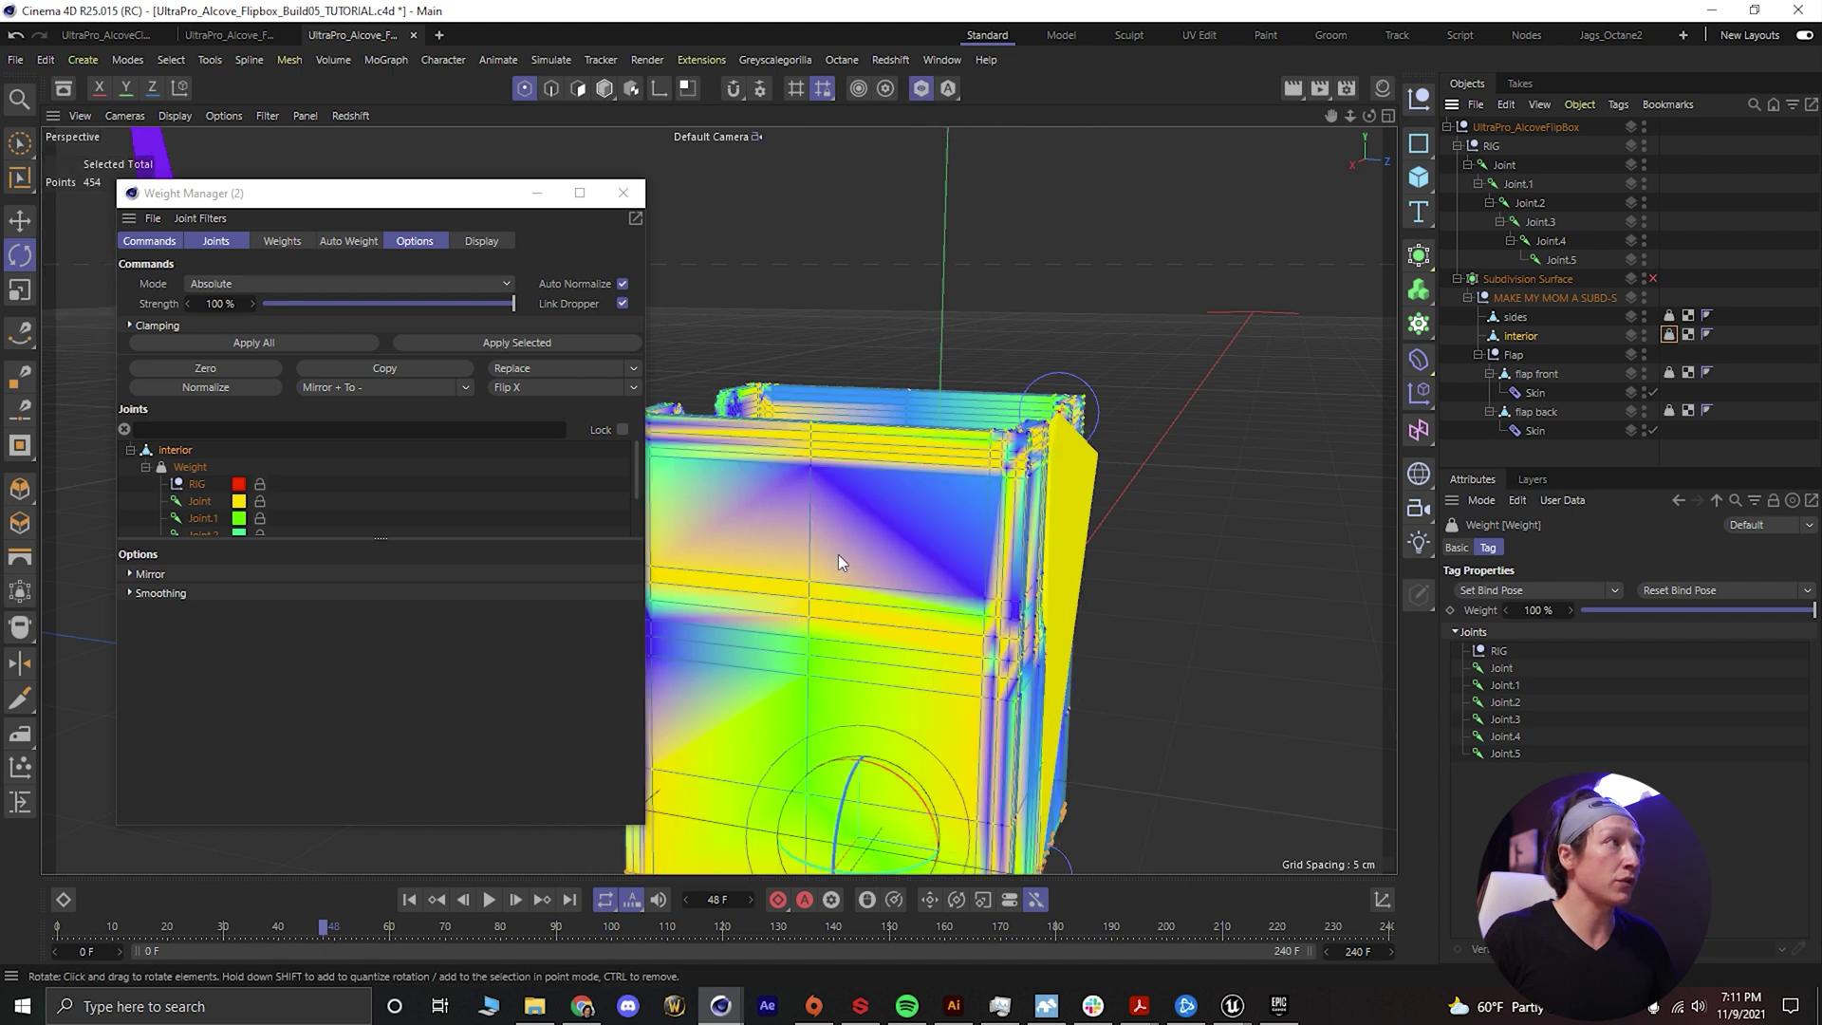
alt+drag(869, 507, 1022, 421)
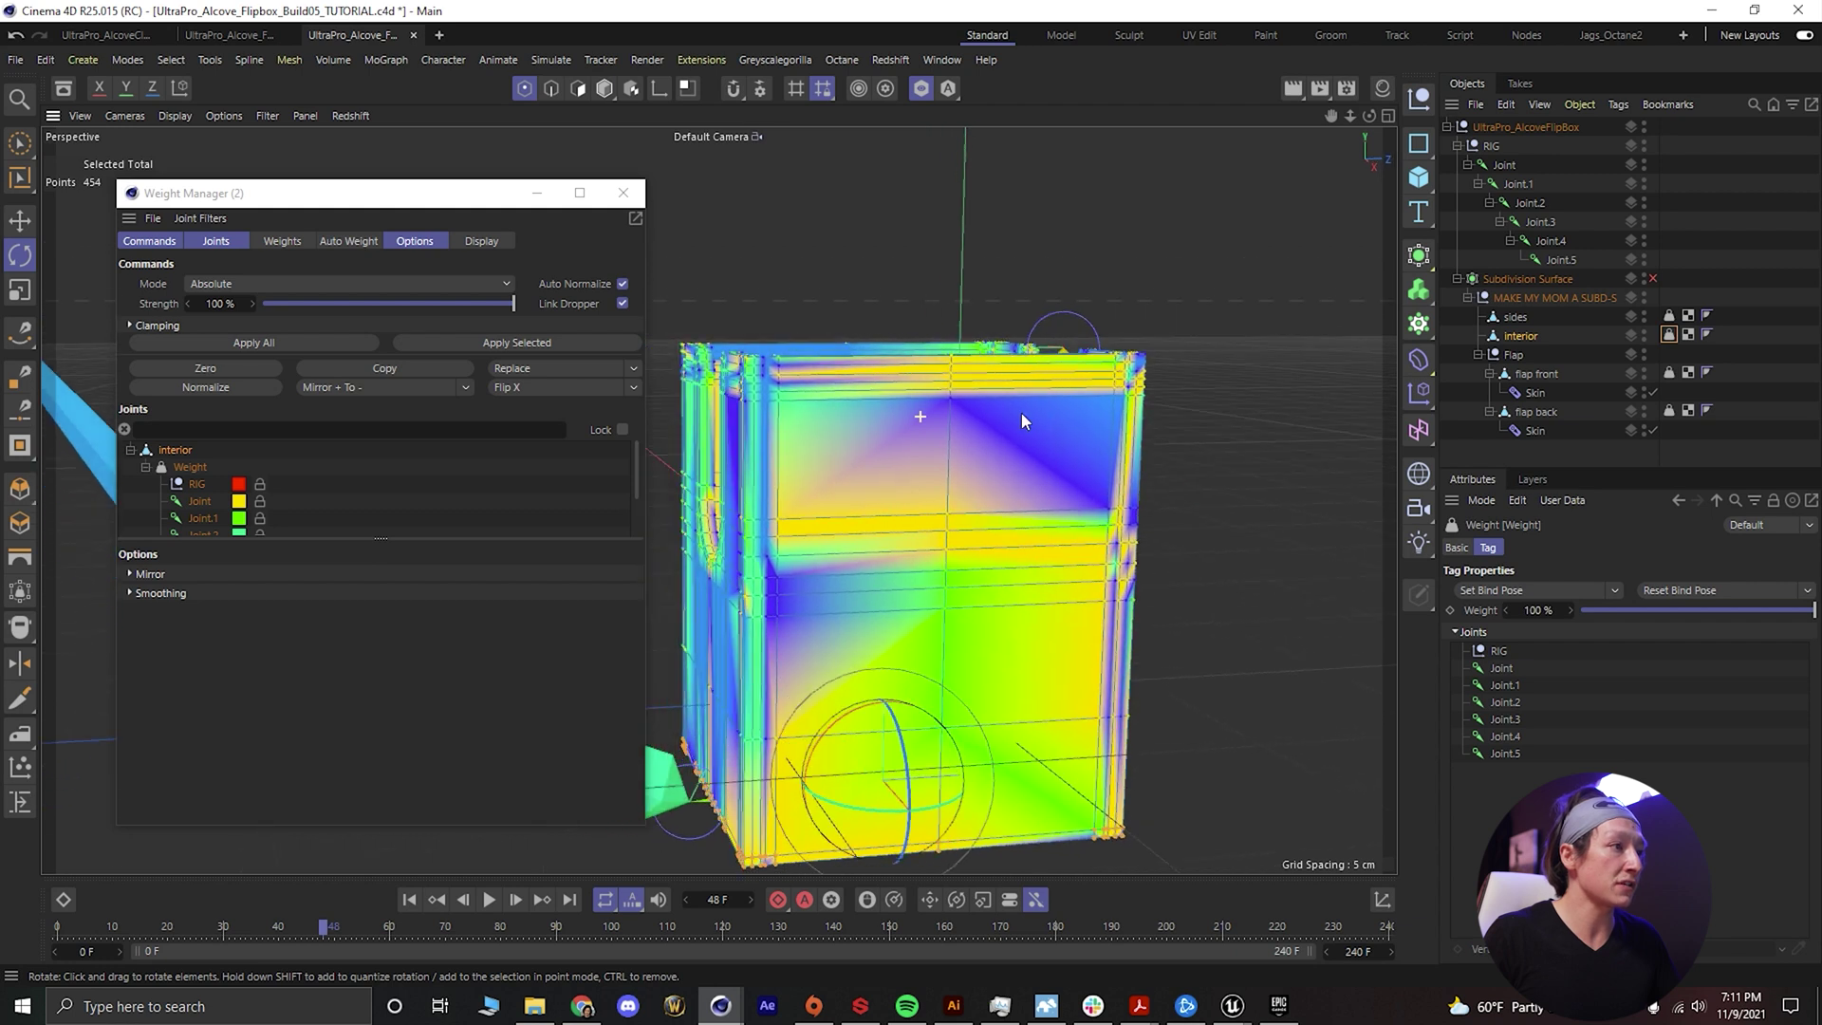
click(205, 480)
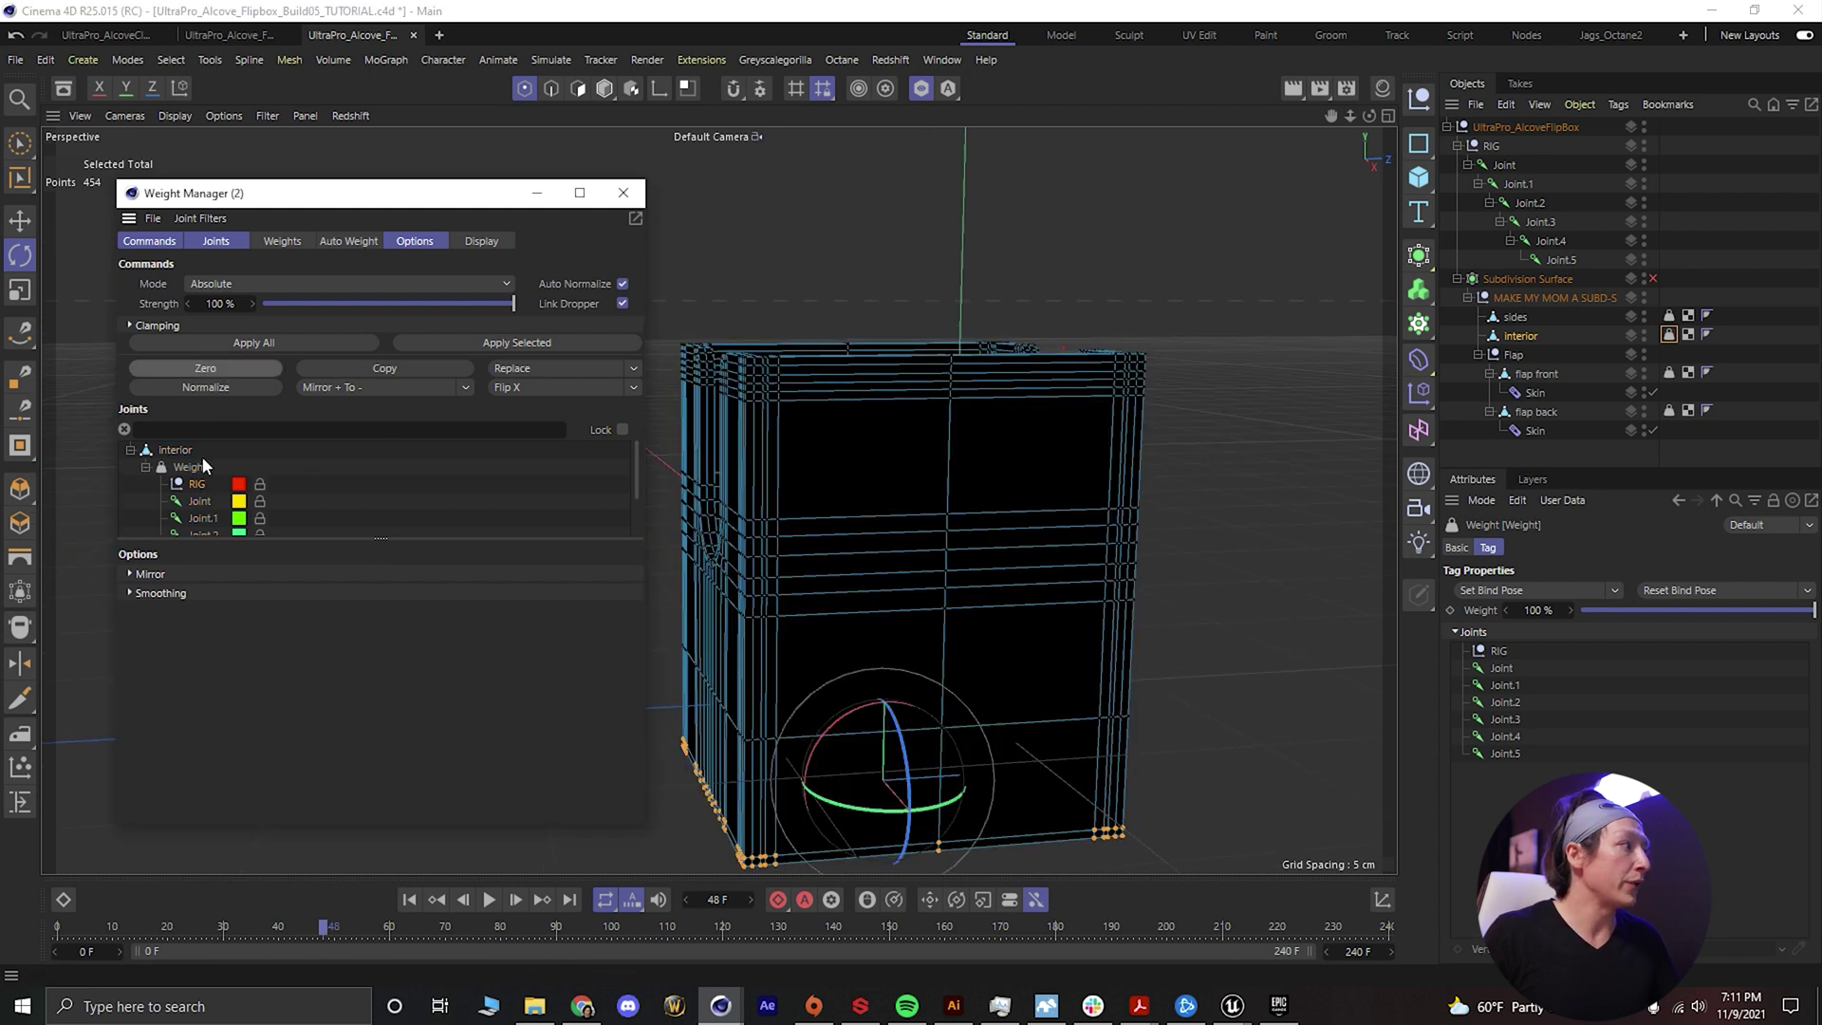
Zero the interior mesh's weights for Joint, Joint.1 and Joint.4, then close Weight Manager
click(199, 500)
click(236, 368)
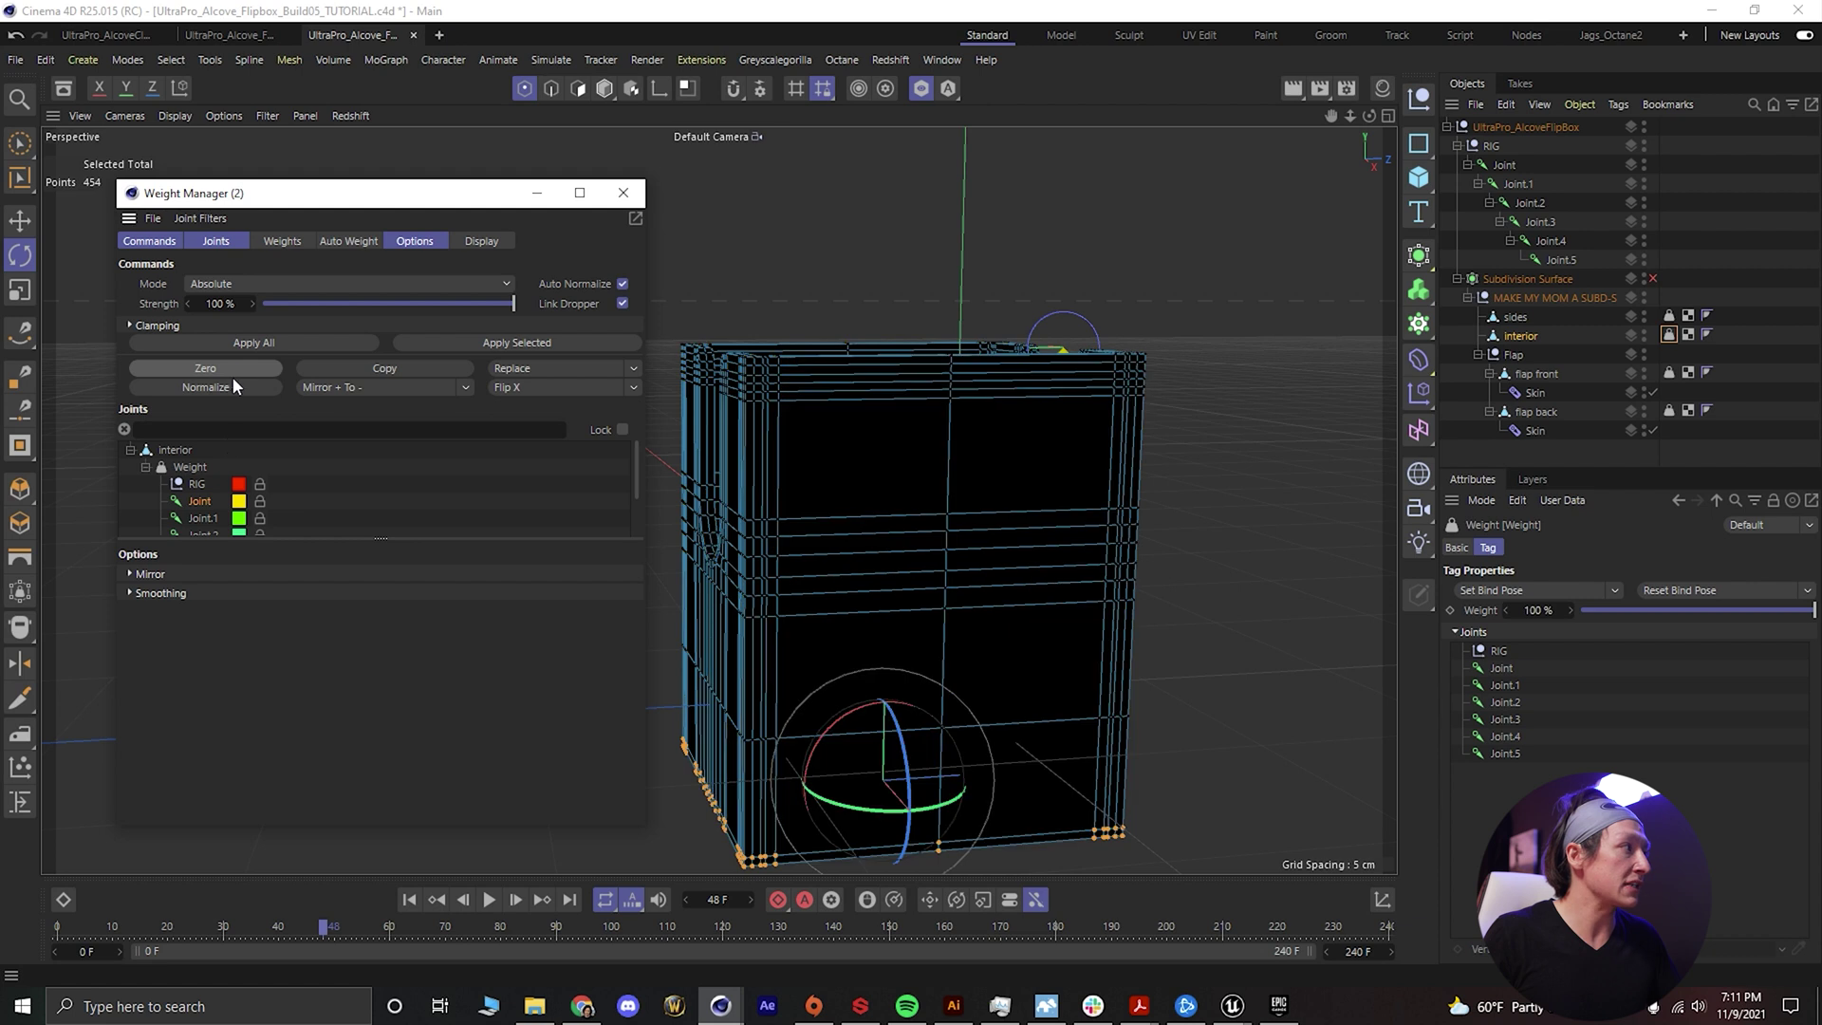
click(195, 519)
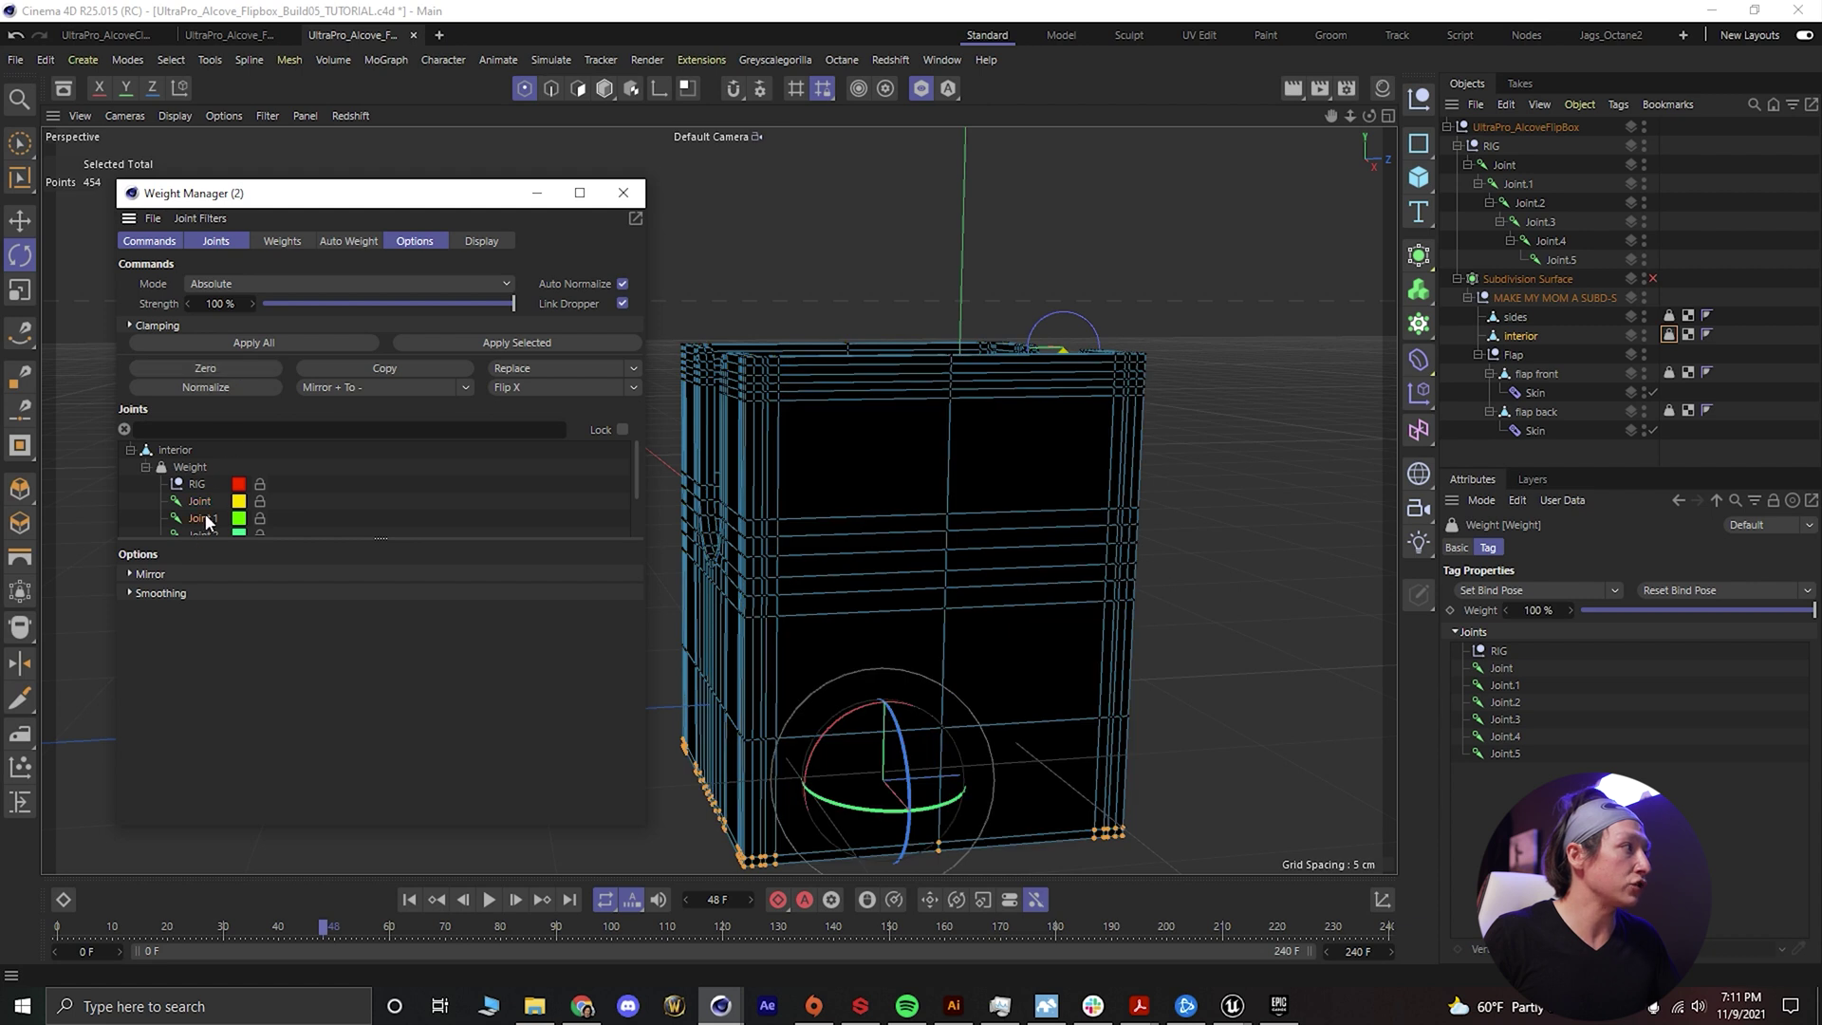
click(230, 370)
scroll(203, 494, down, 2)
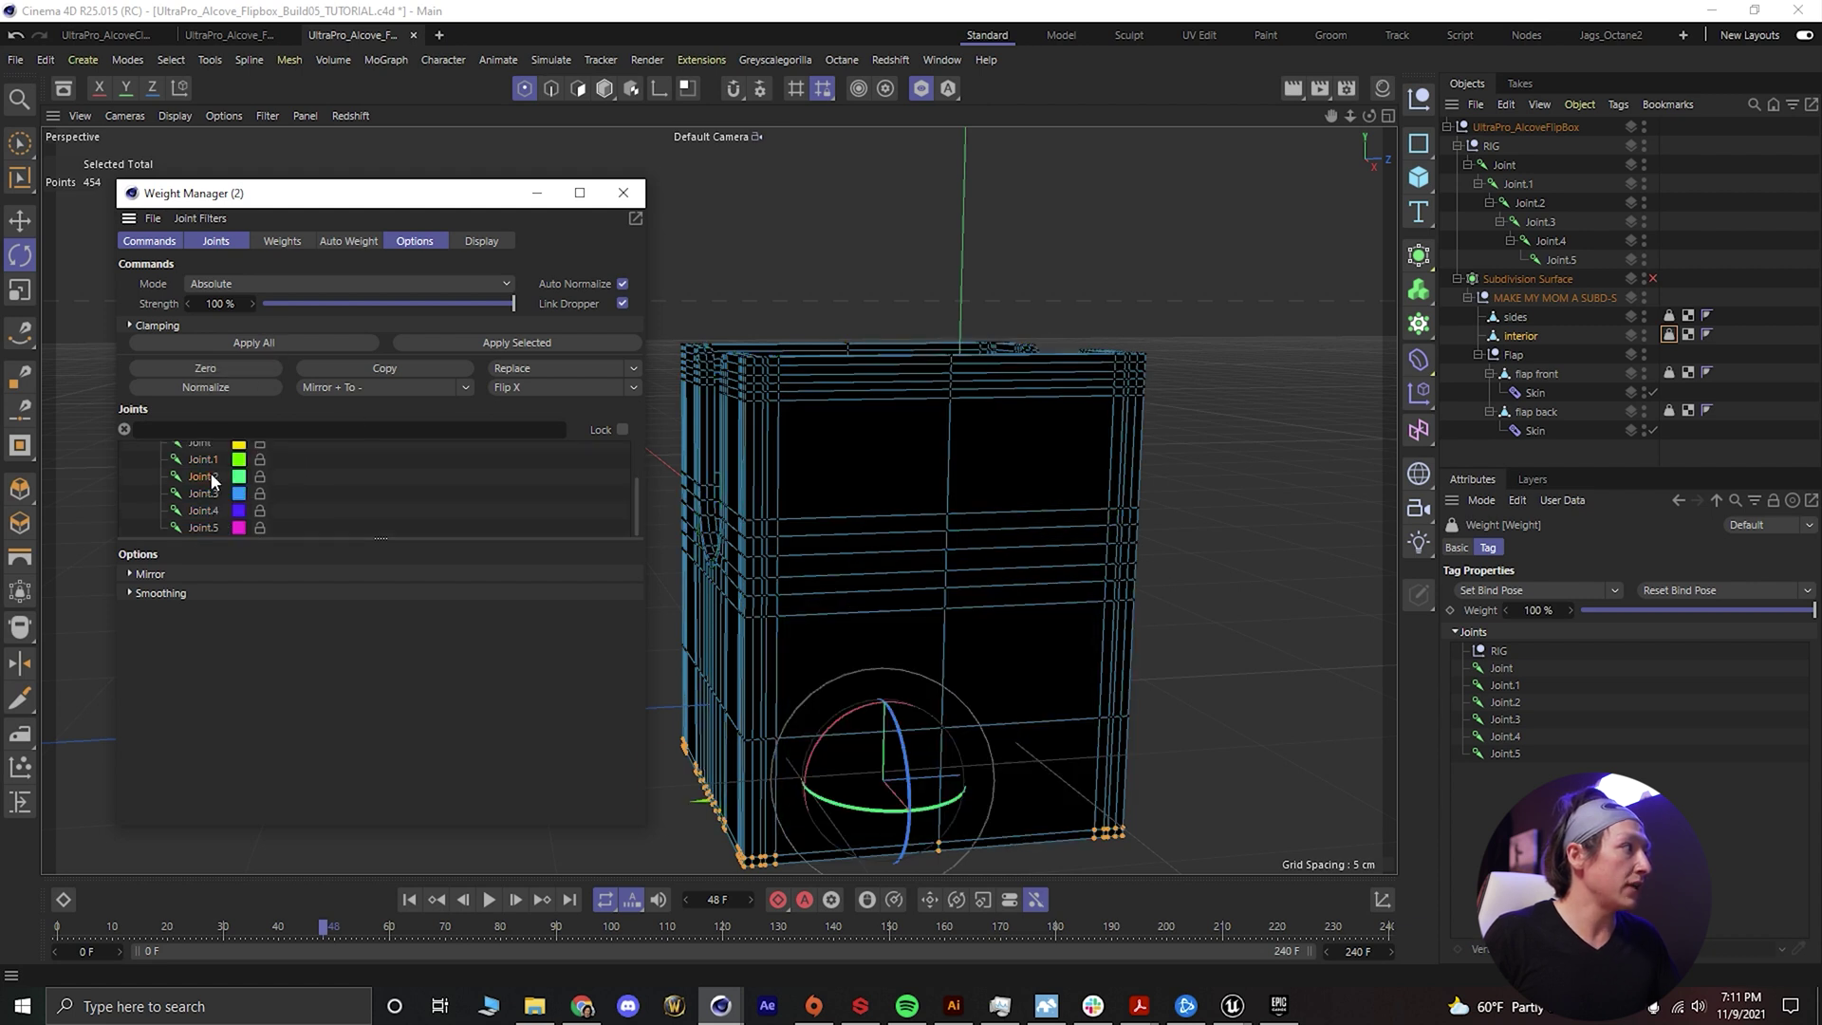
click(211, 477)
click(247, 342)
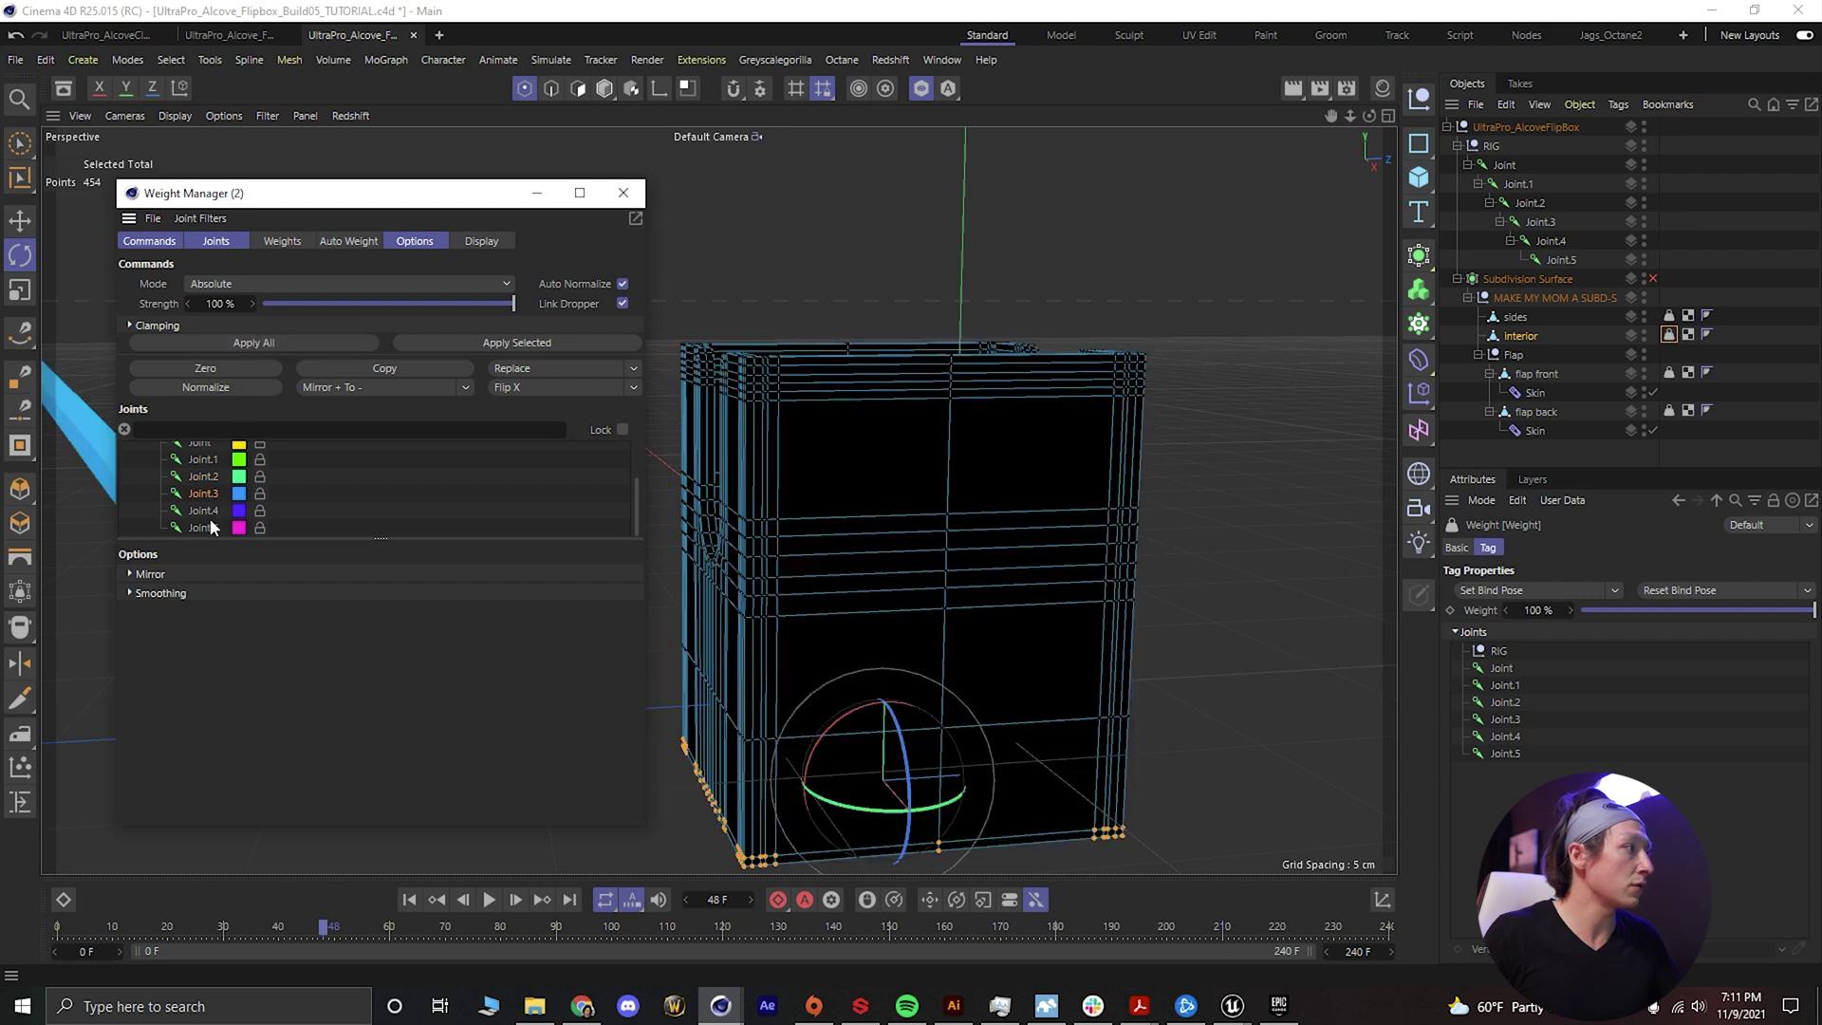
click(204, 511)
click(235, 370)
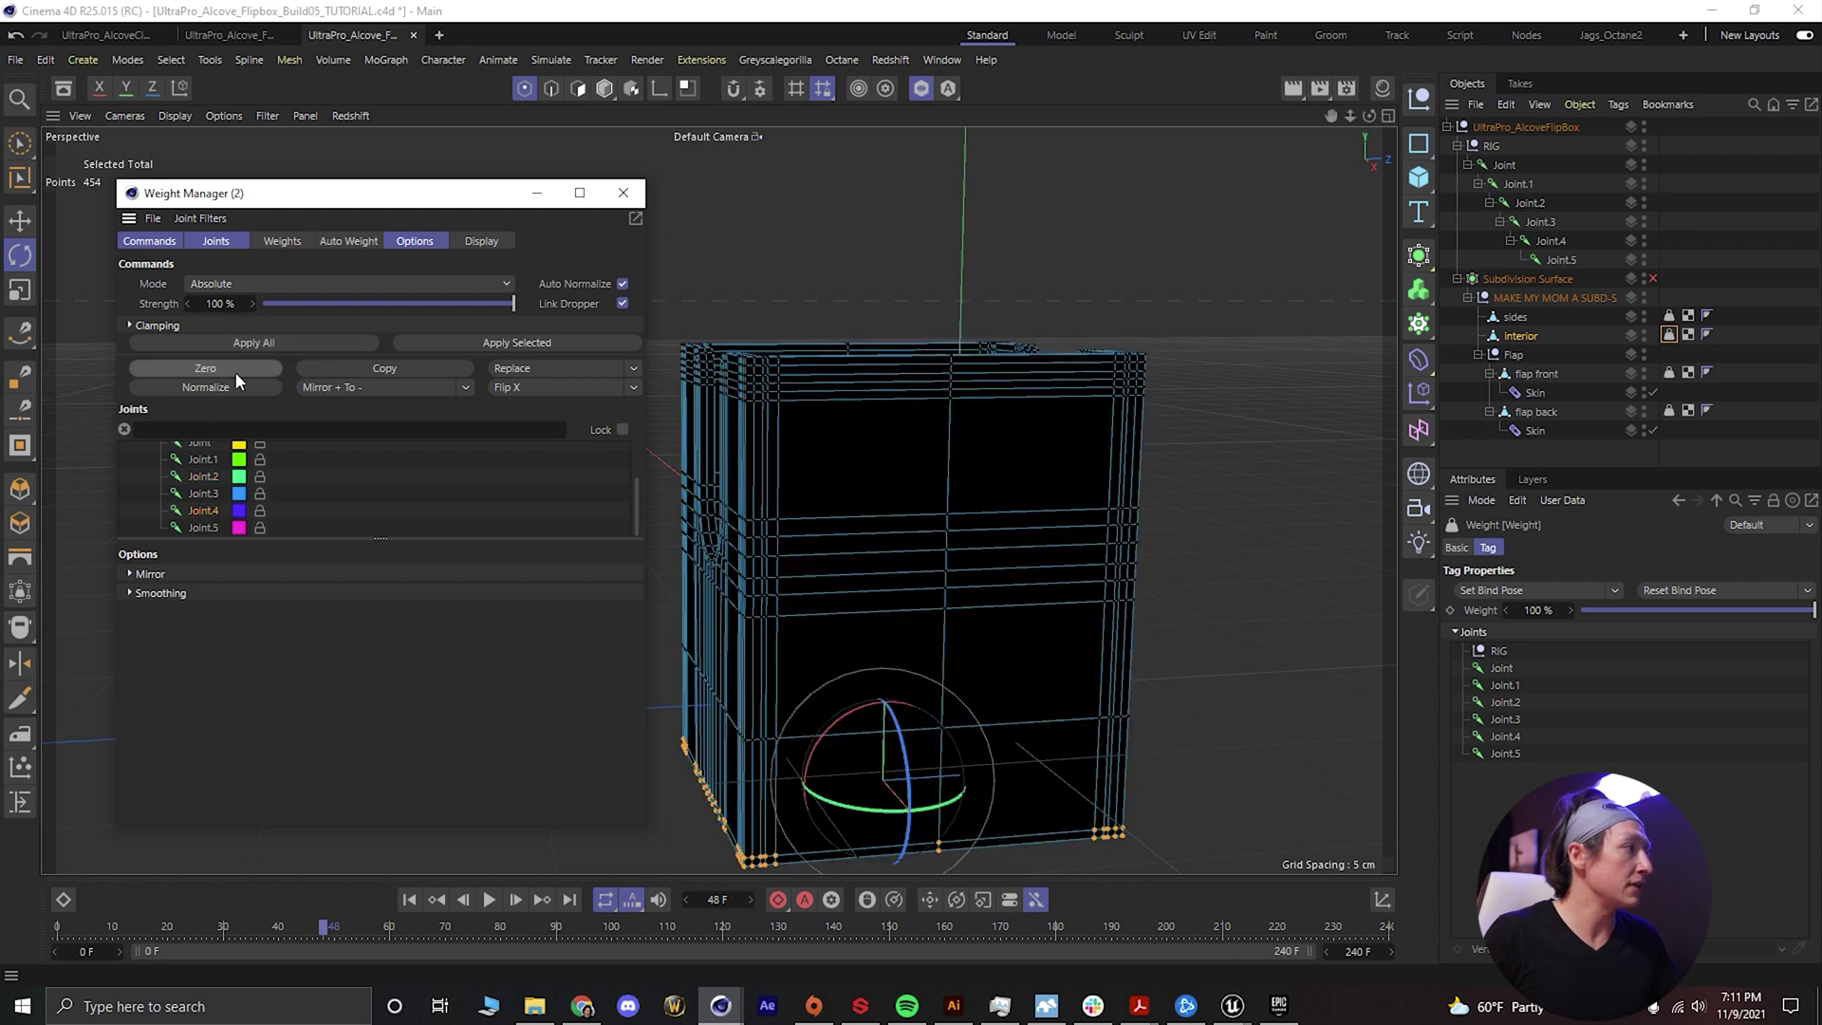
click(204, 528)
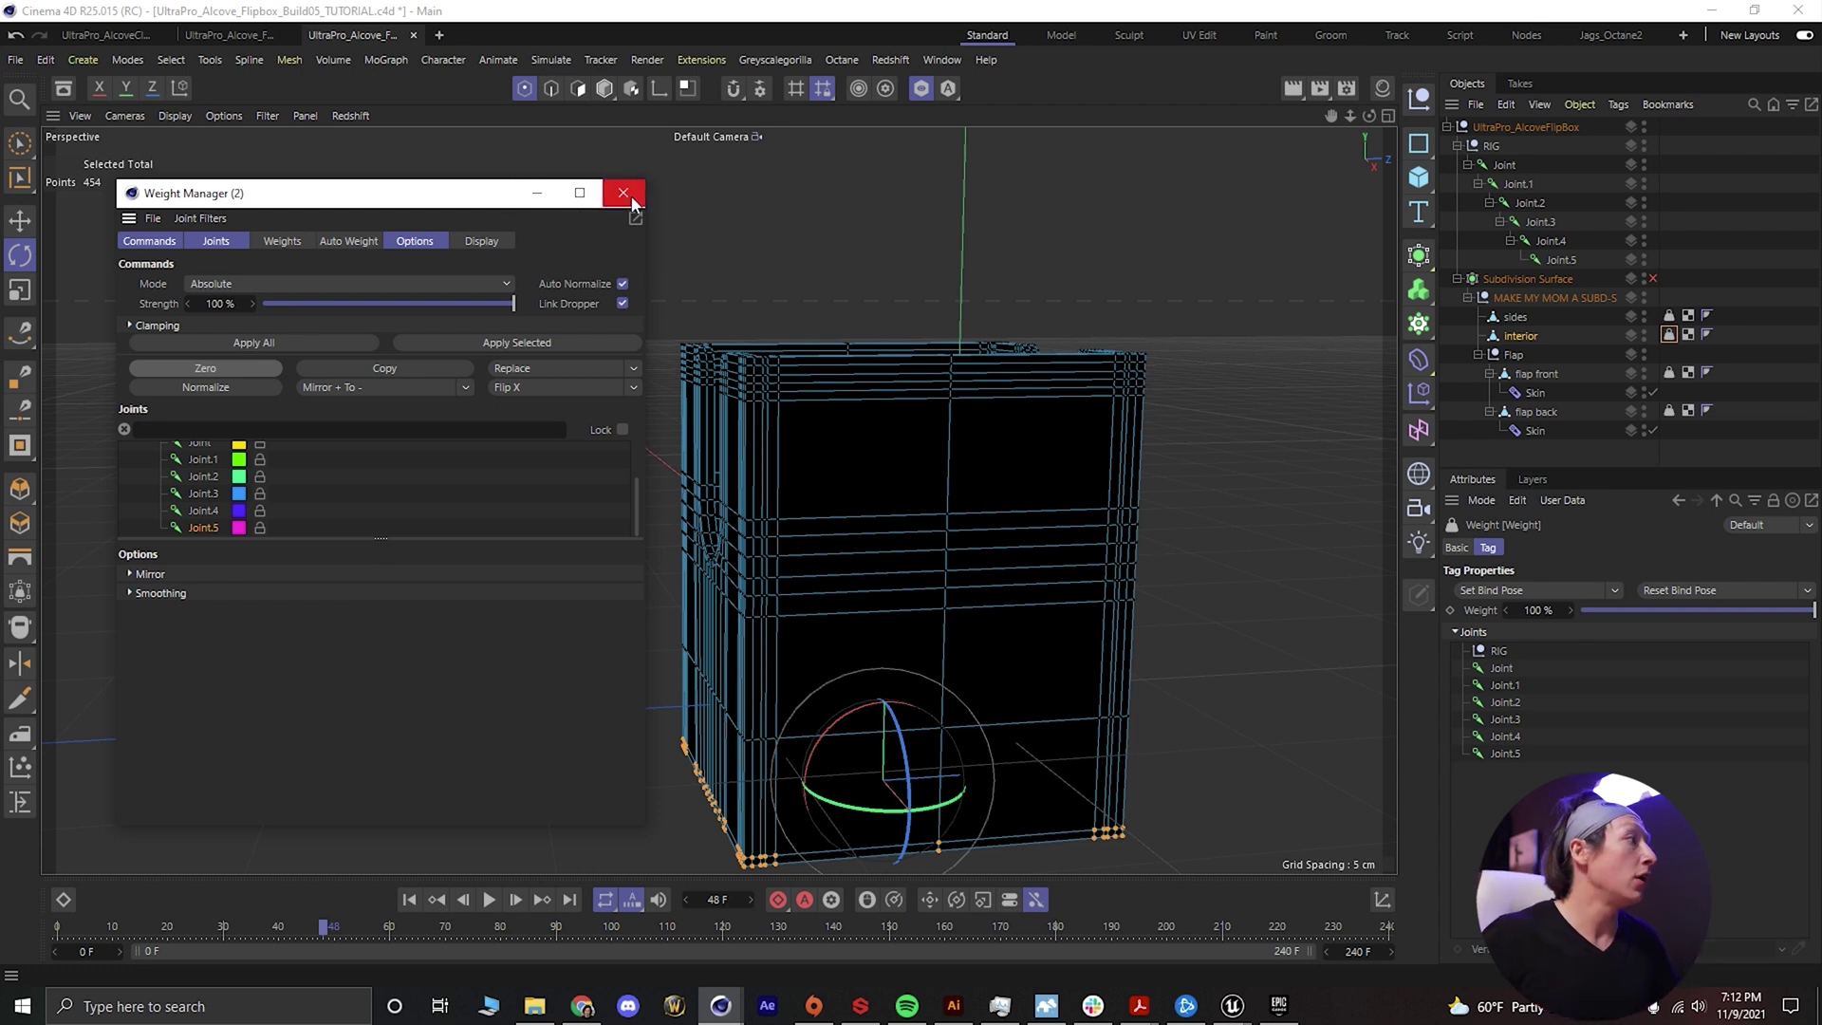
click(623, 193)
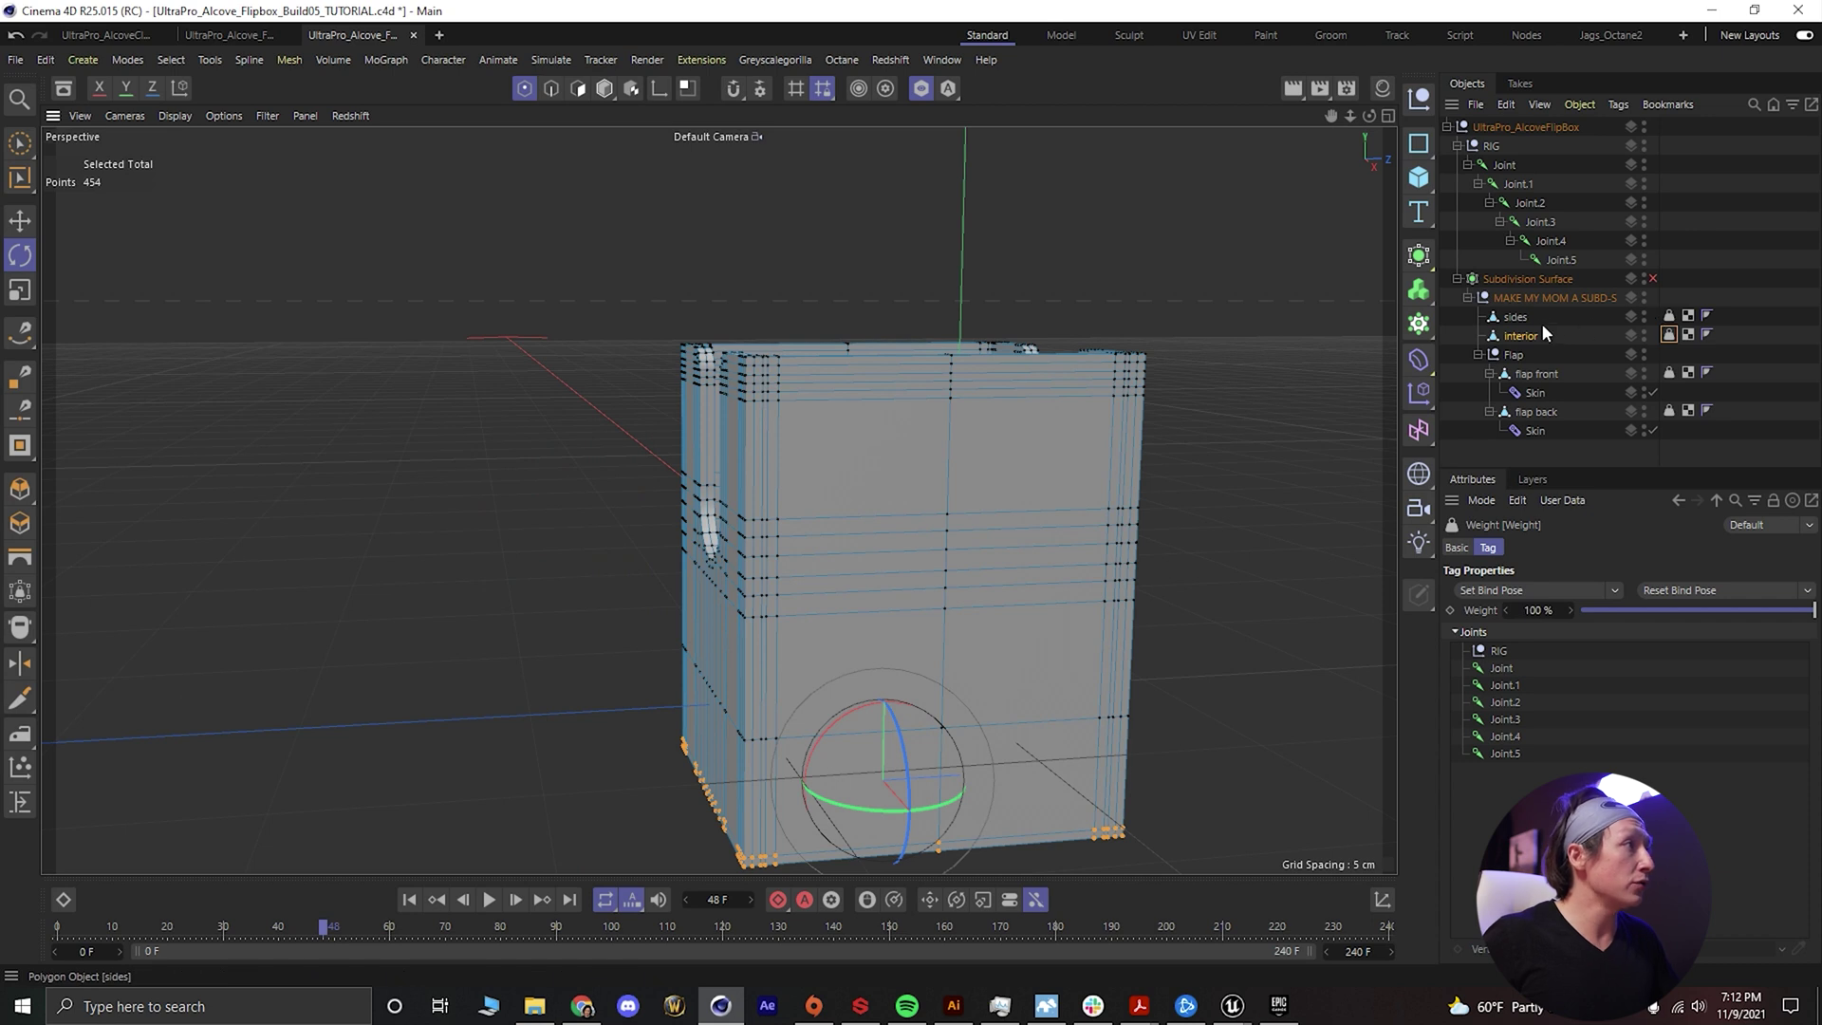
Re-enable Subdivision Surface and select the UltraPro_AlcoveFlipBox null
click(1519, 278)
click(1653, 279)
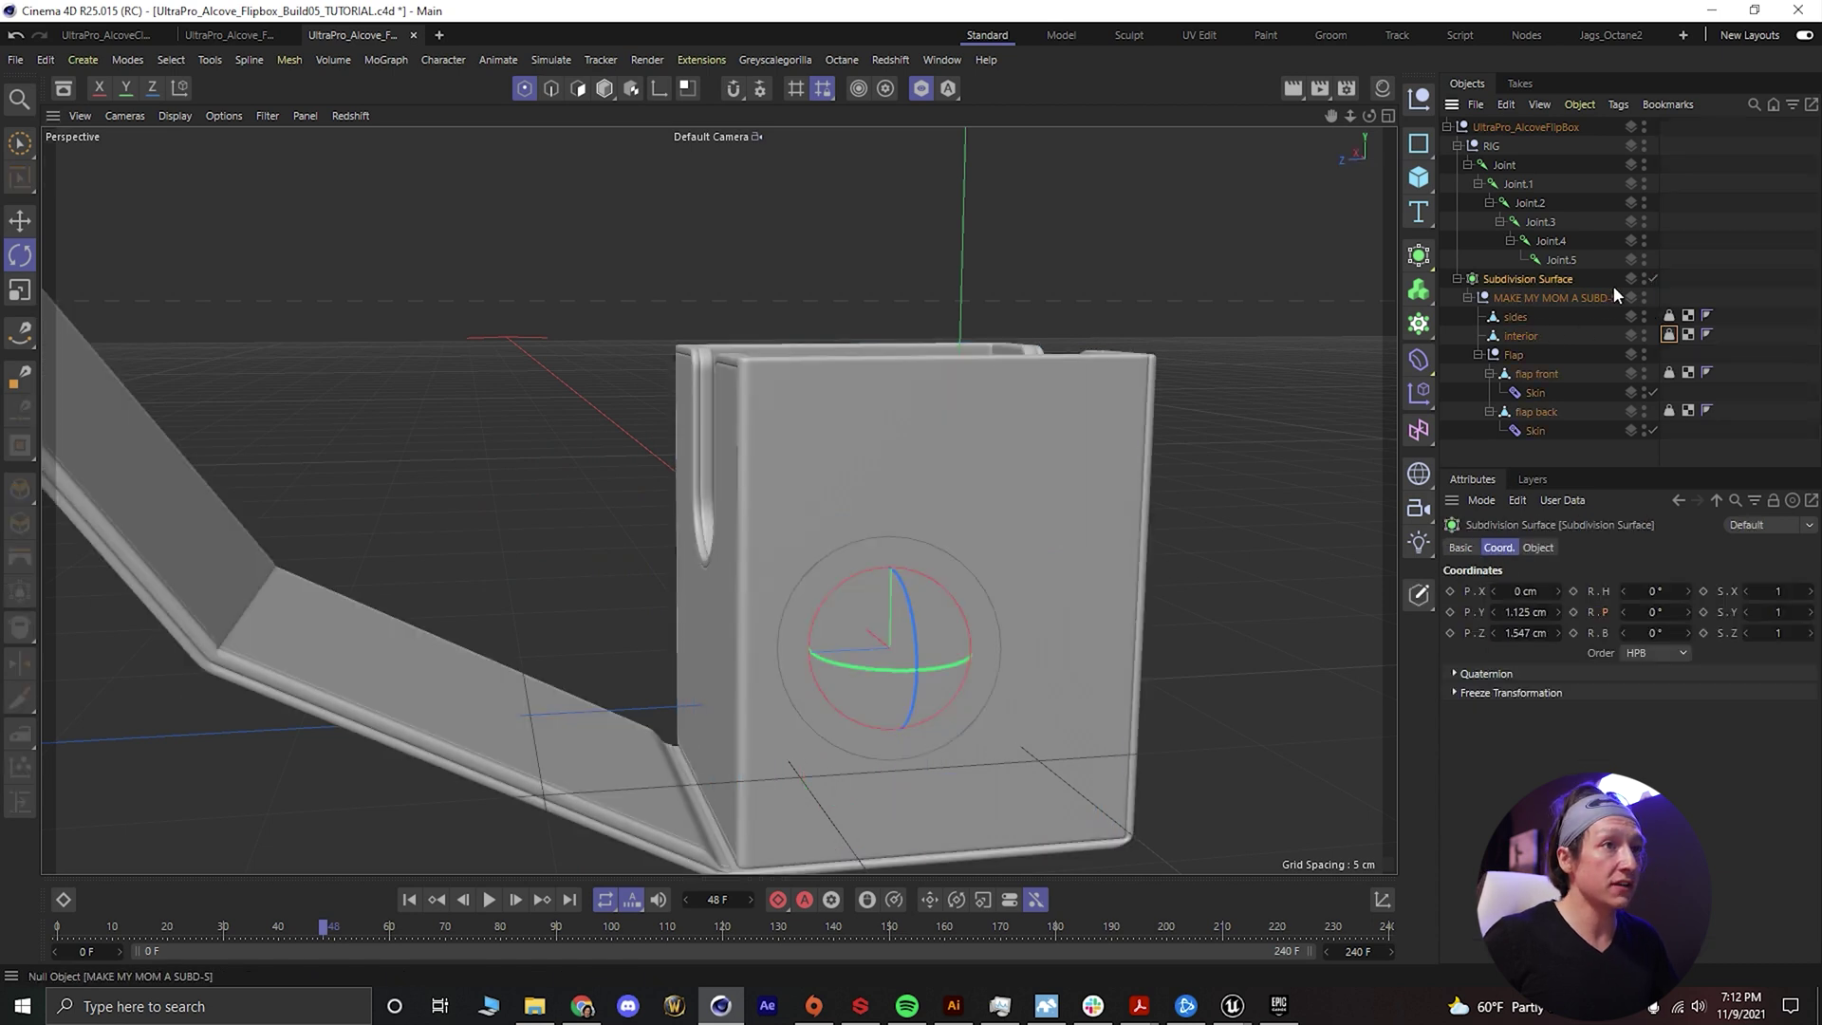
click(1511, 127)
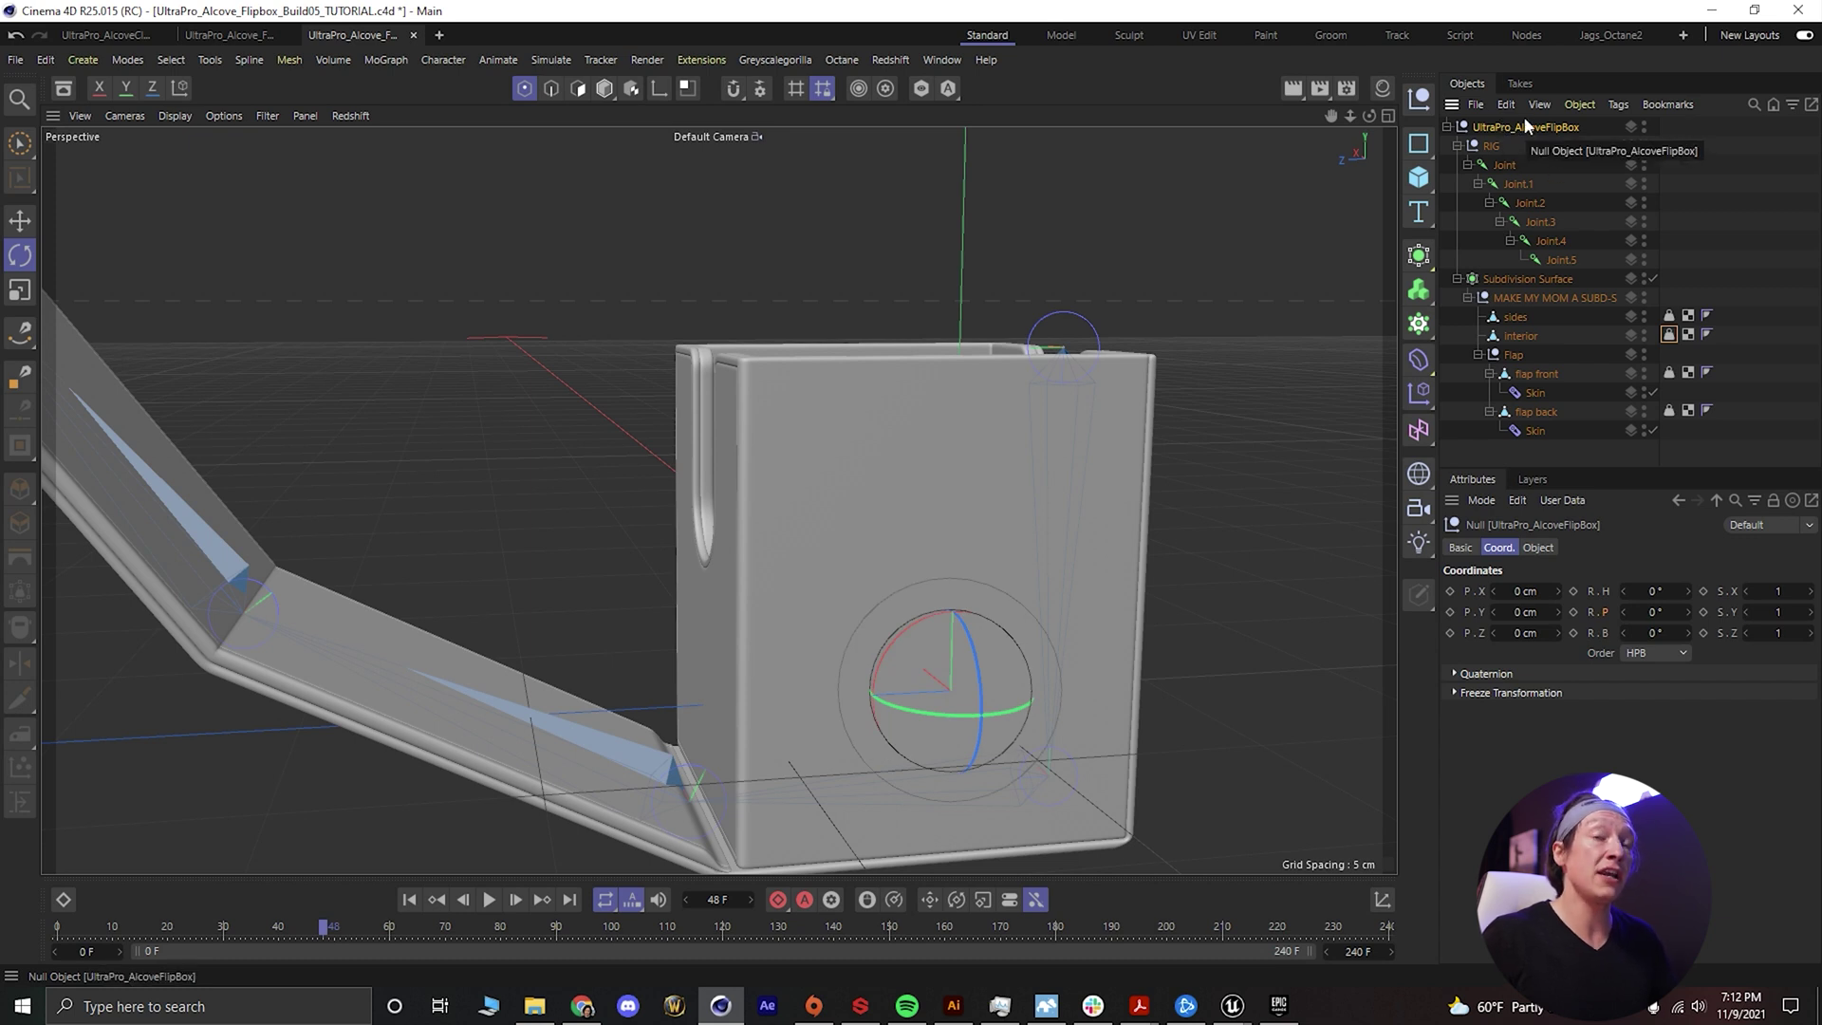
Export the rig as FBX into the tutorial folder, named FixedFBX.fbx
click(15, 60)
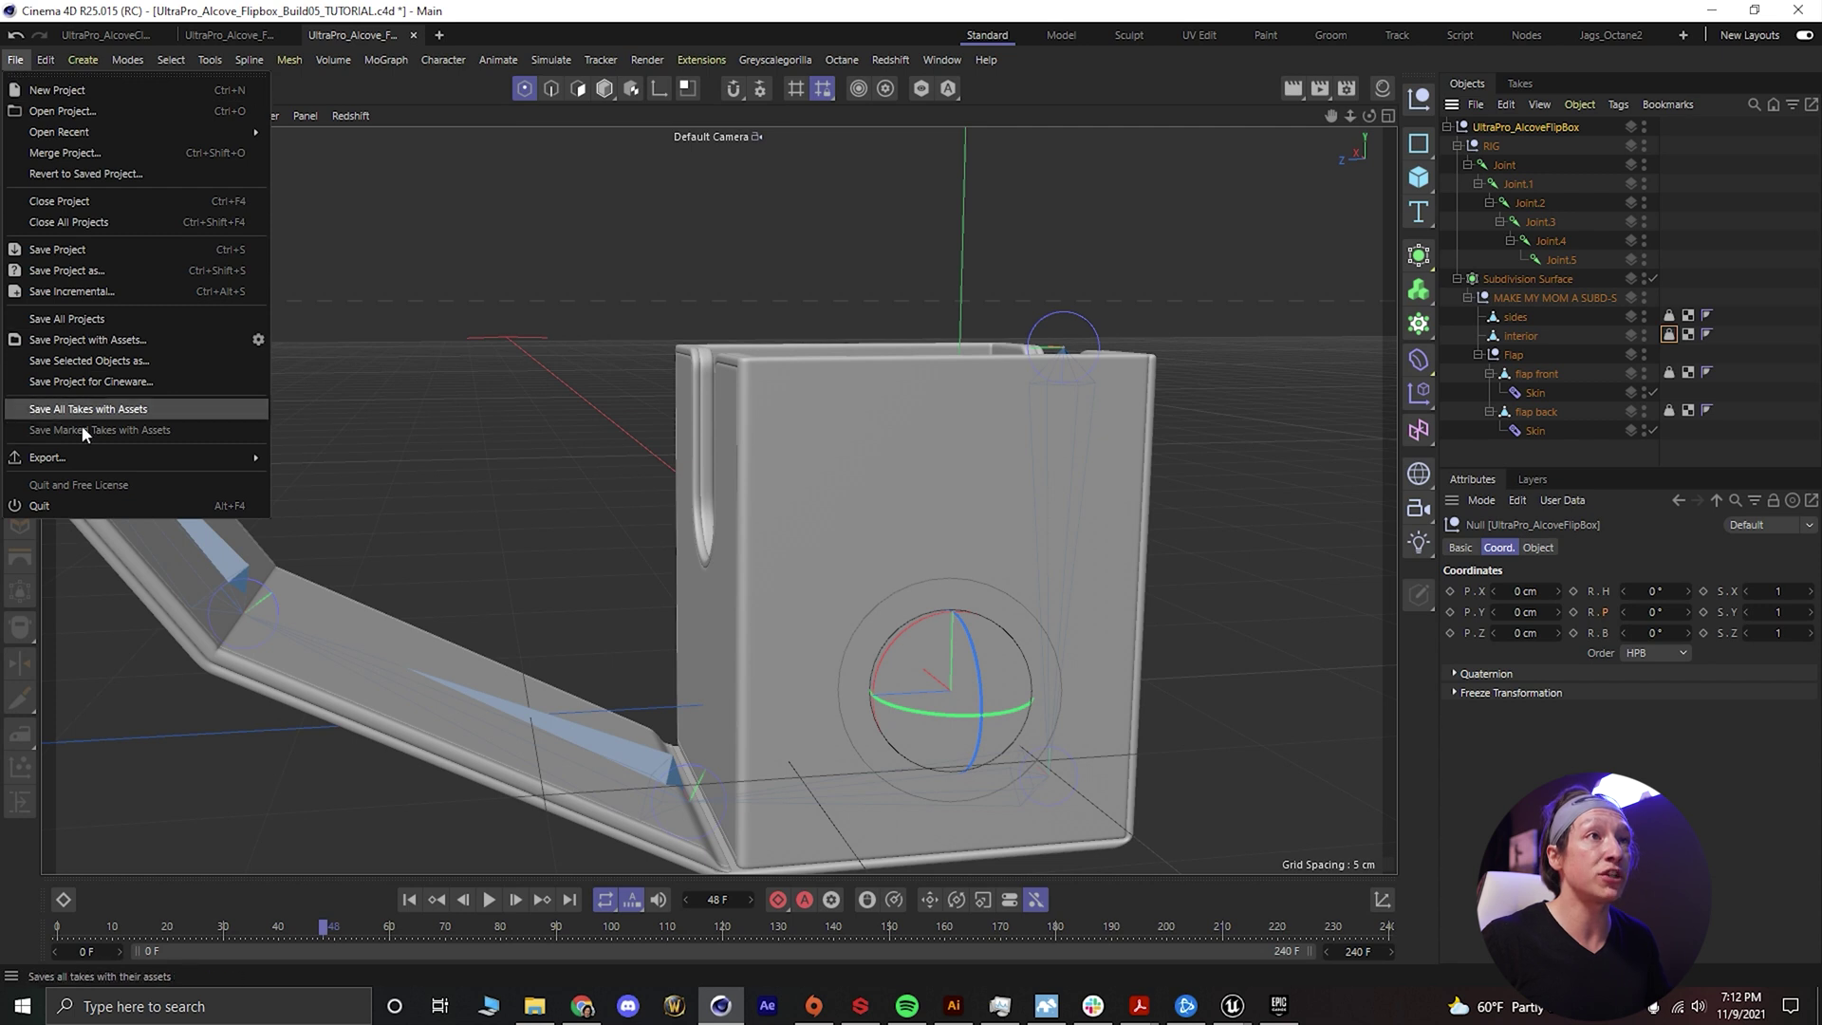
mouse_move(95, 458)
click(306, 621)
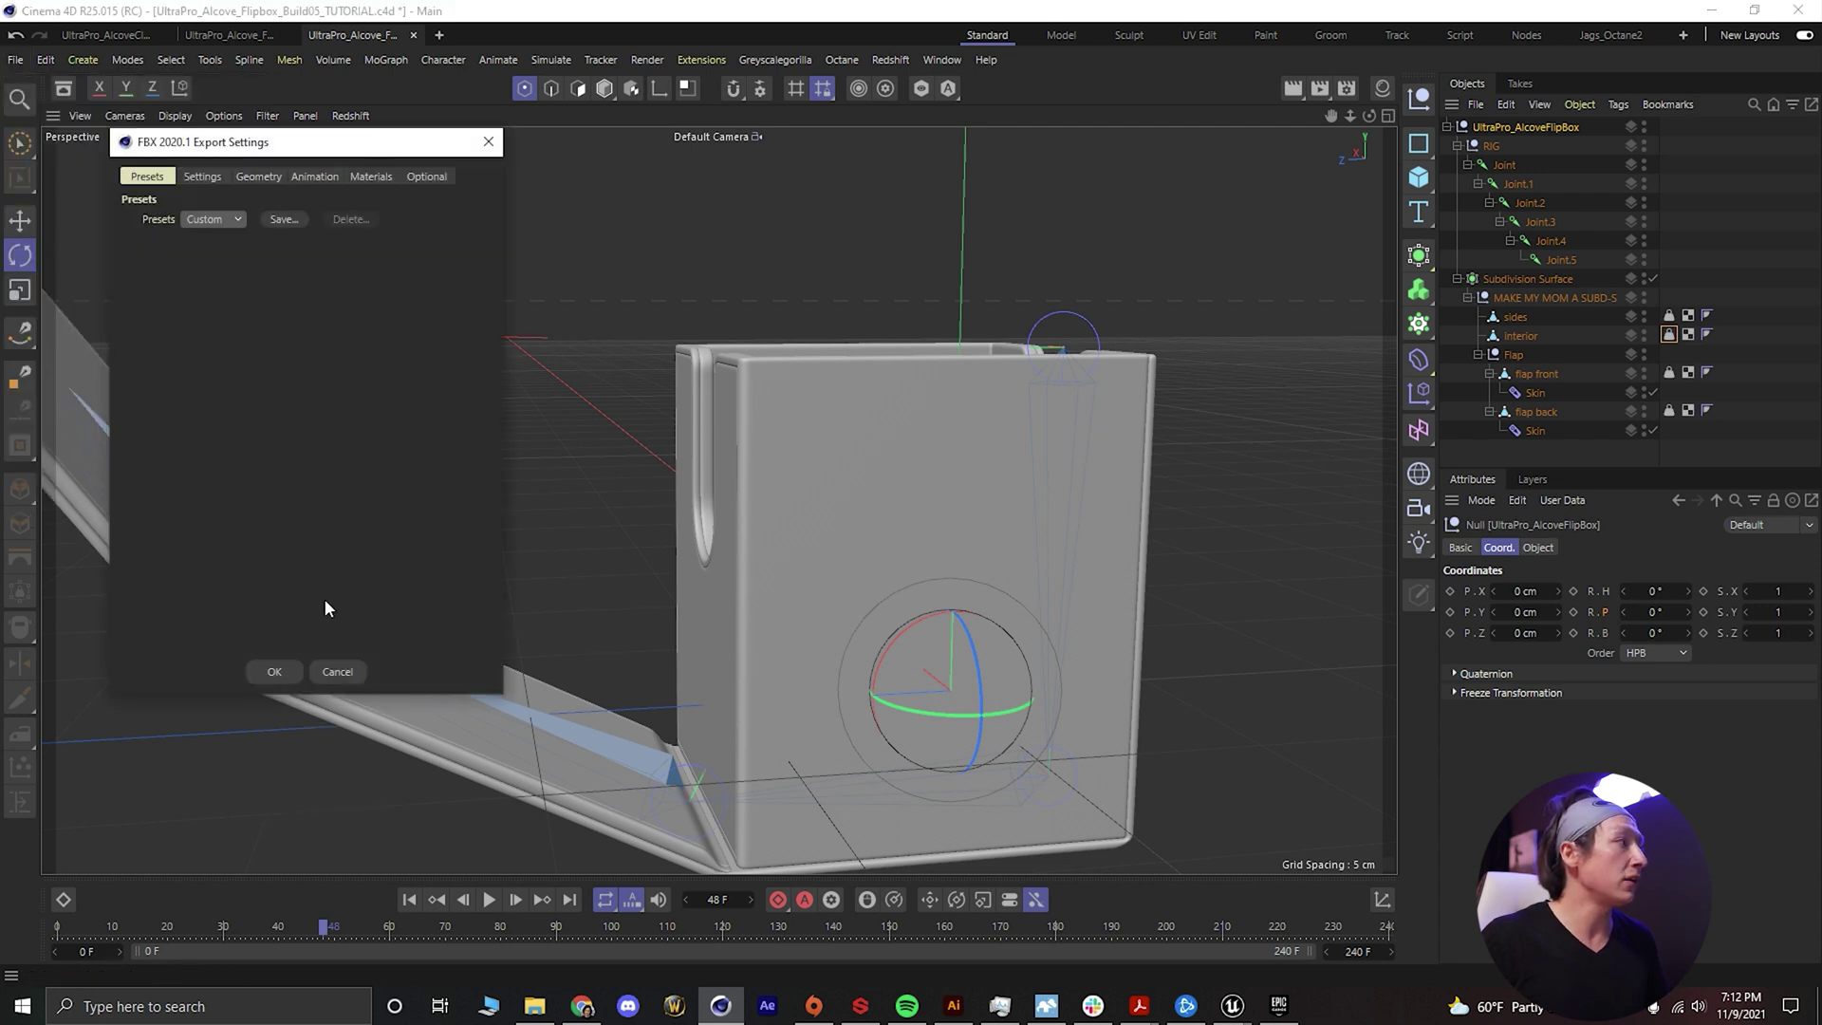
click(277, 672)
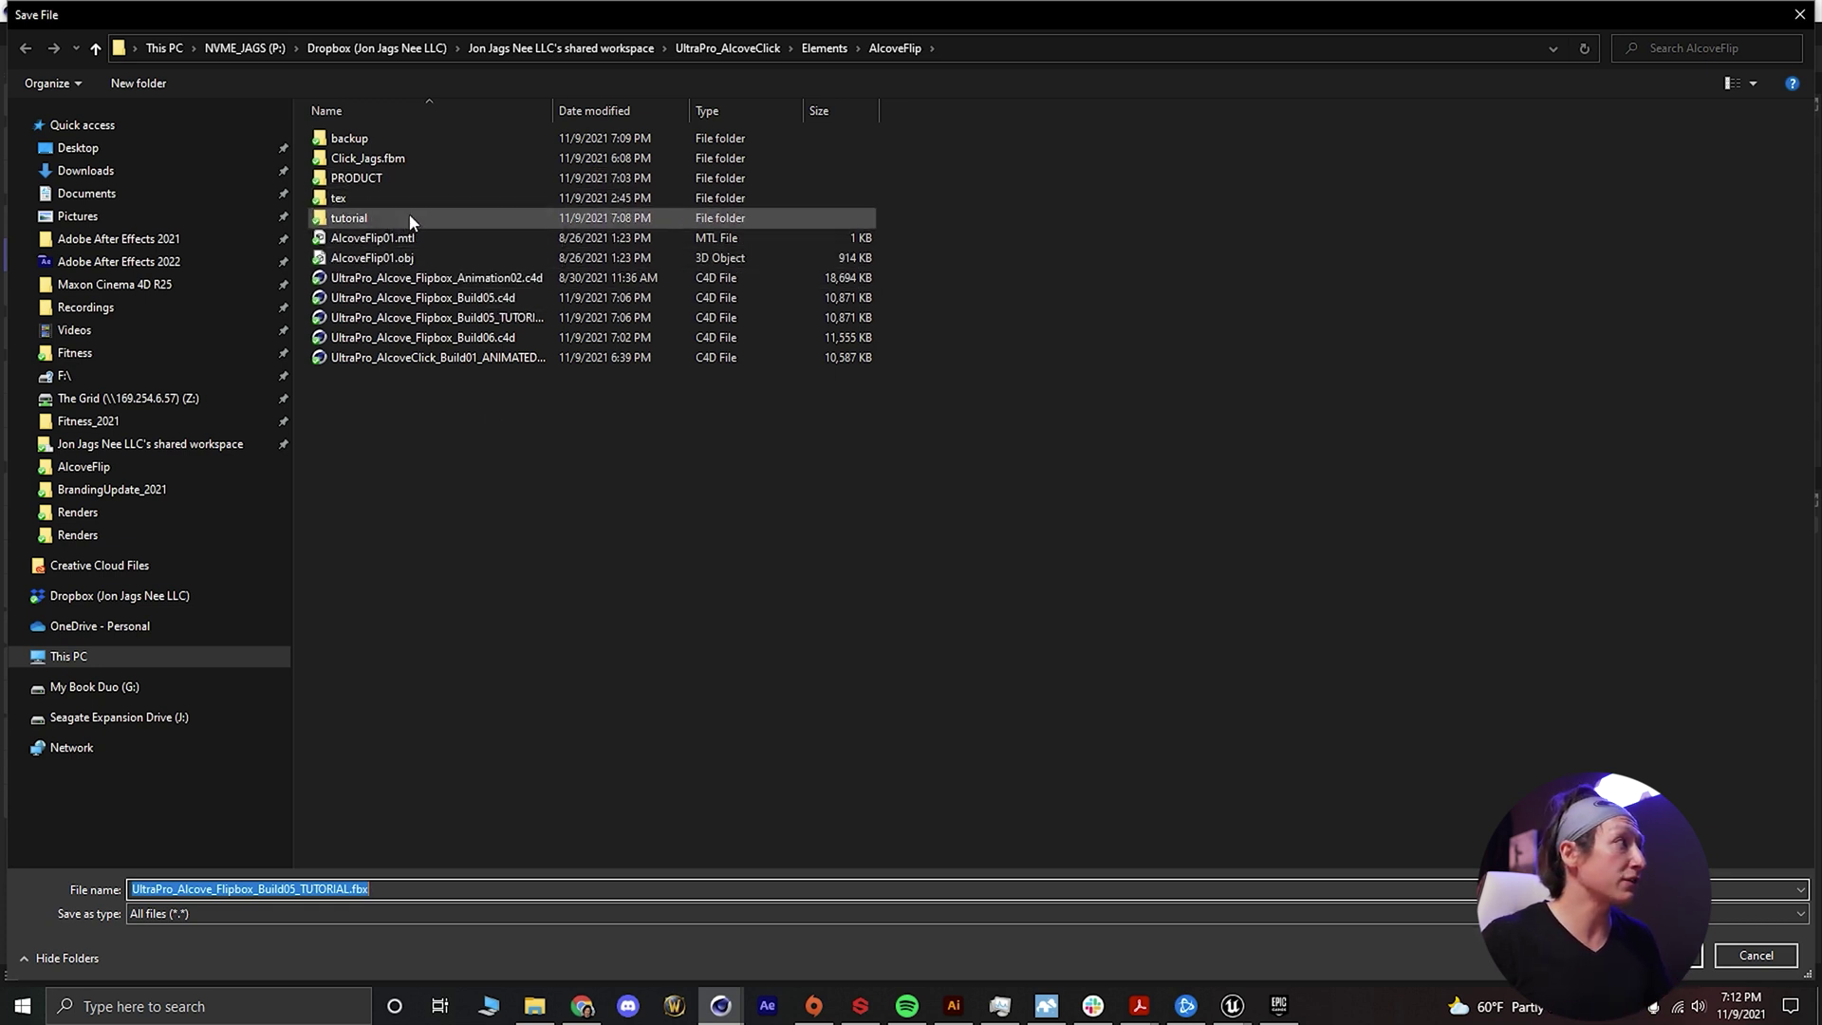
double_click(347, 219)
double_click(460, 889)
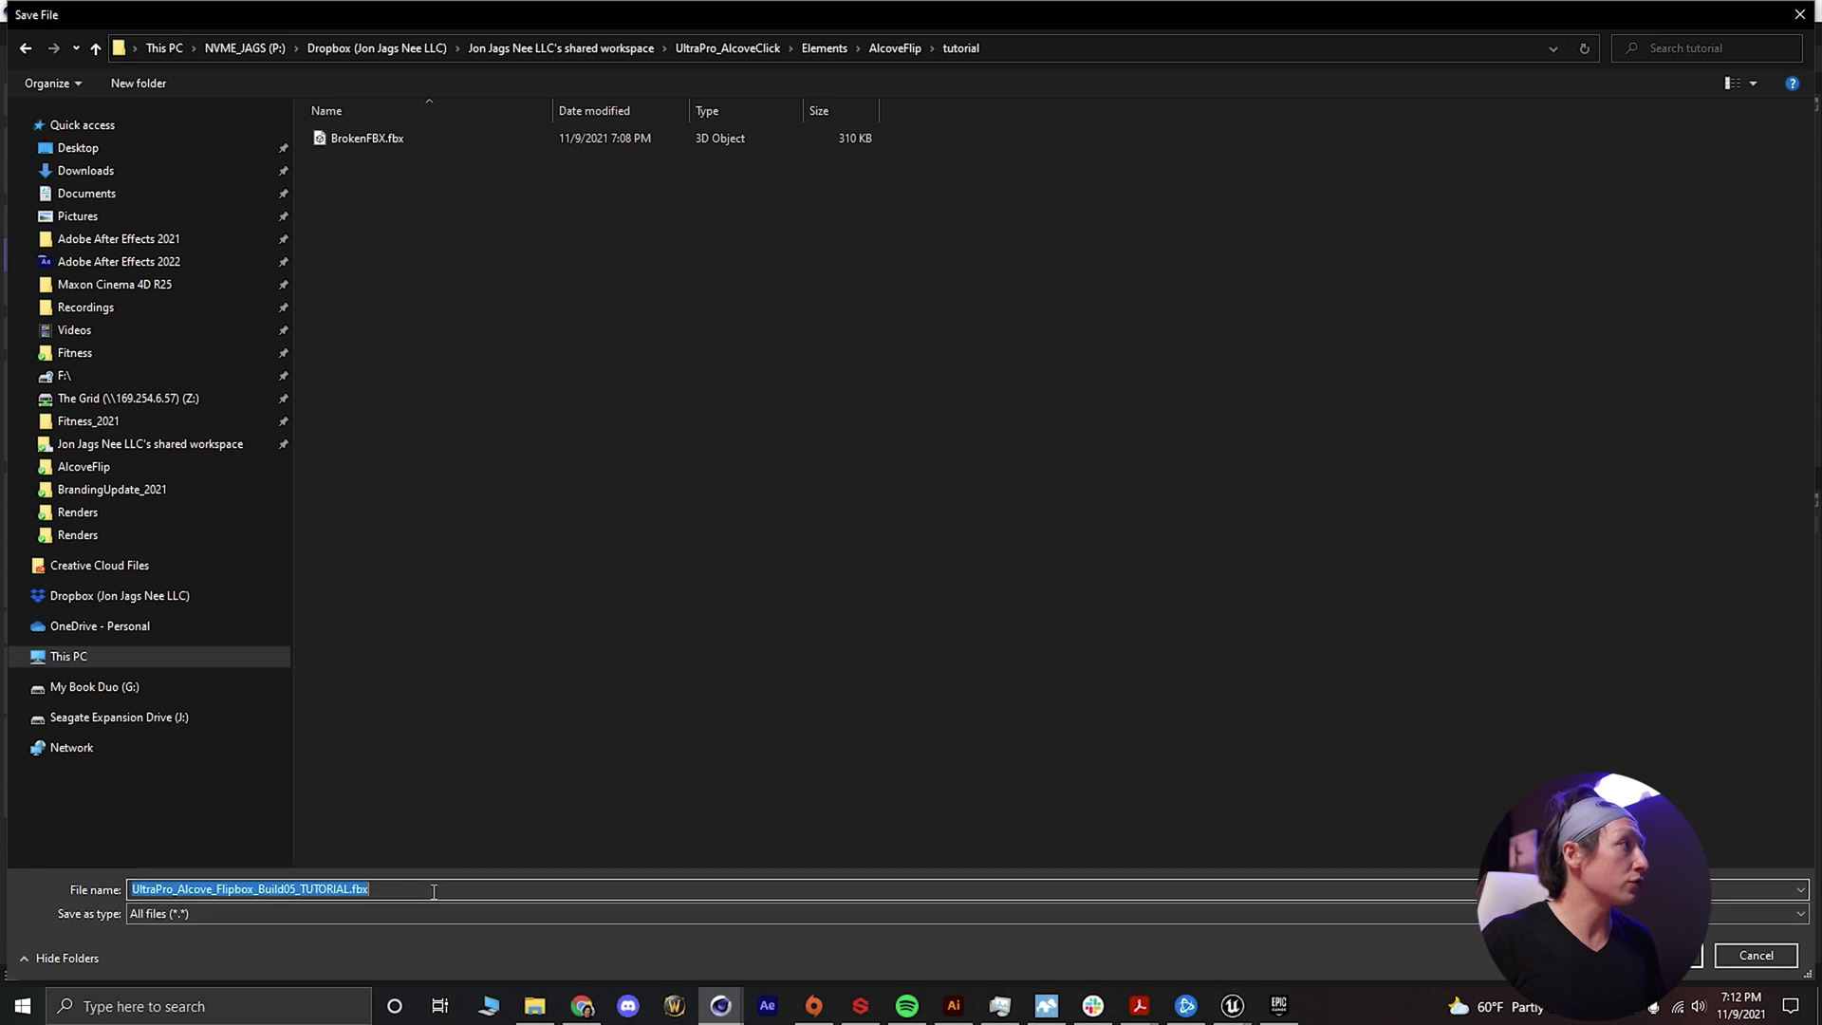
text(FixedFBX)
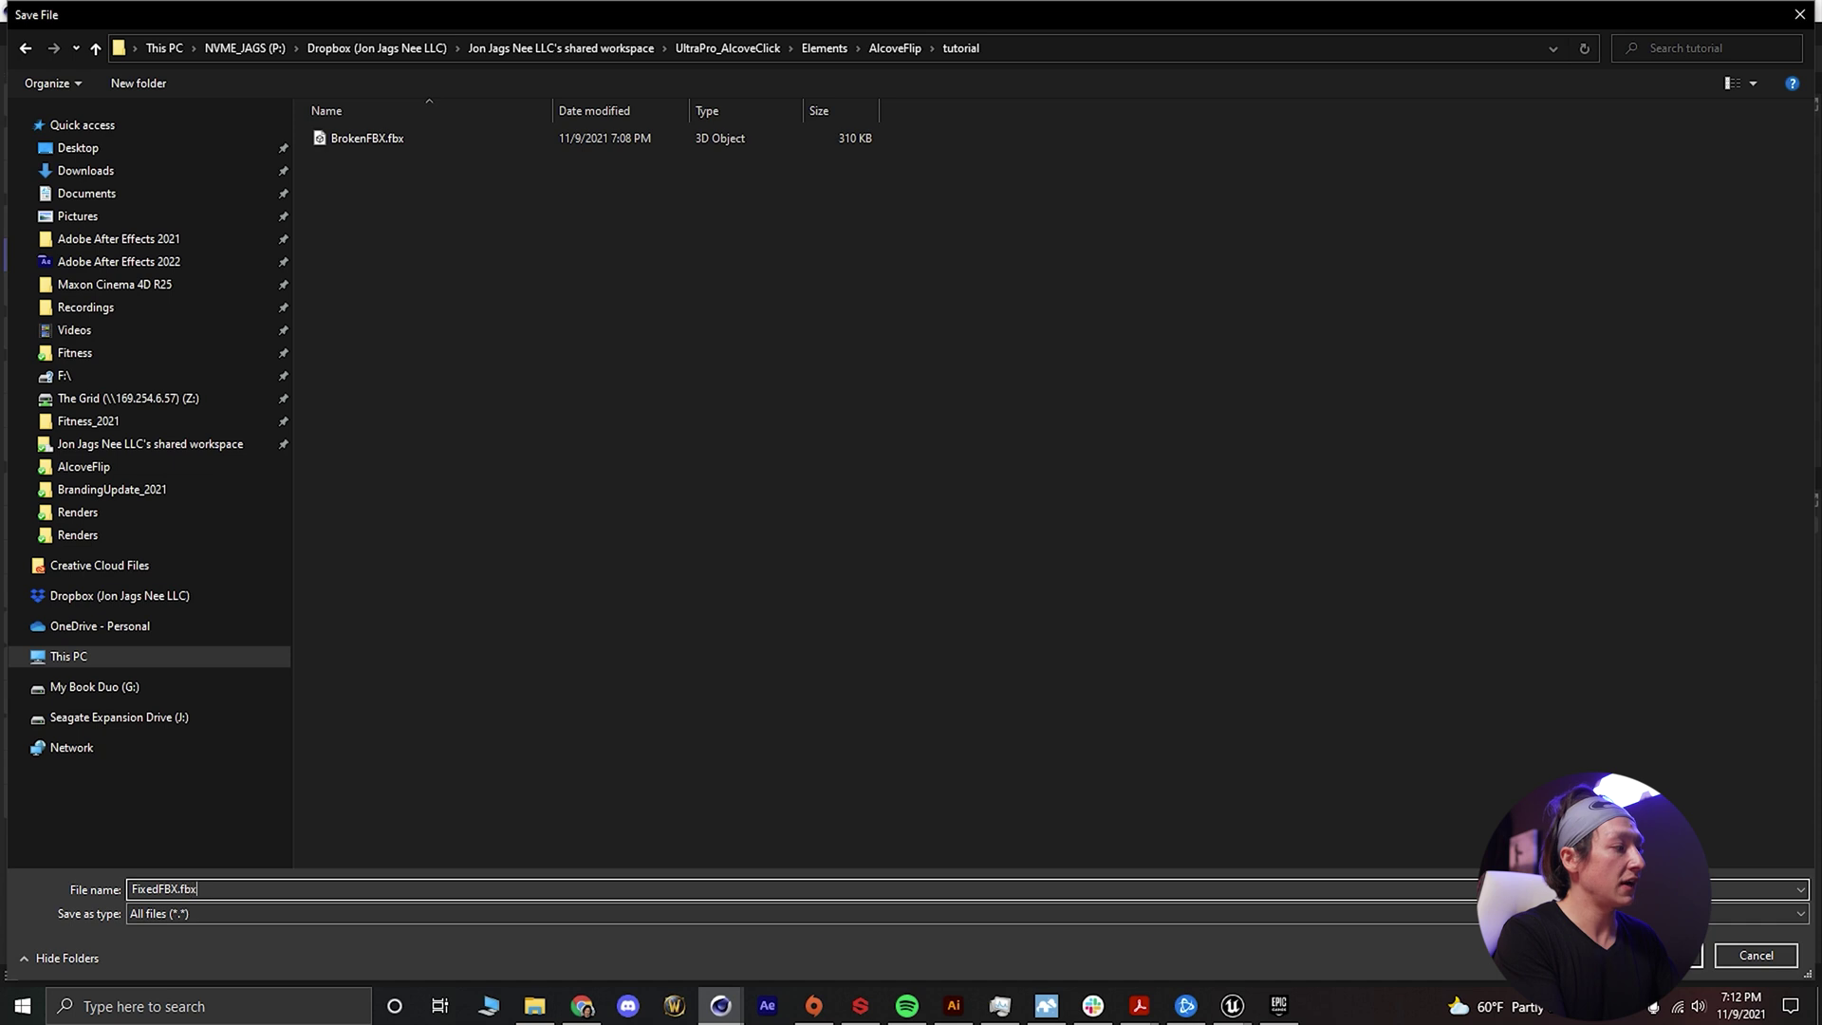
key(Return)
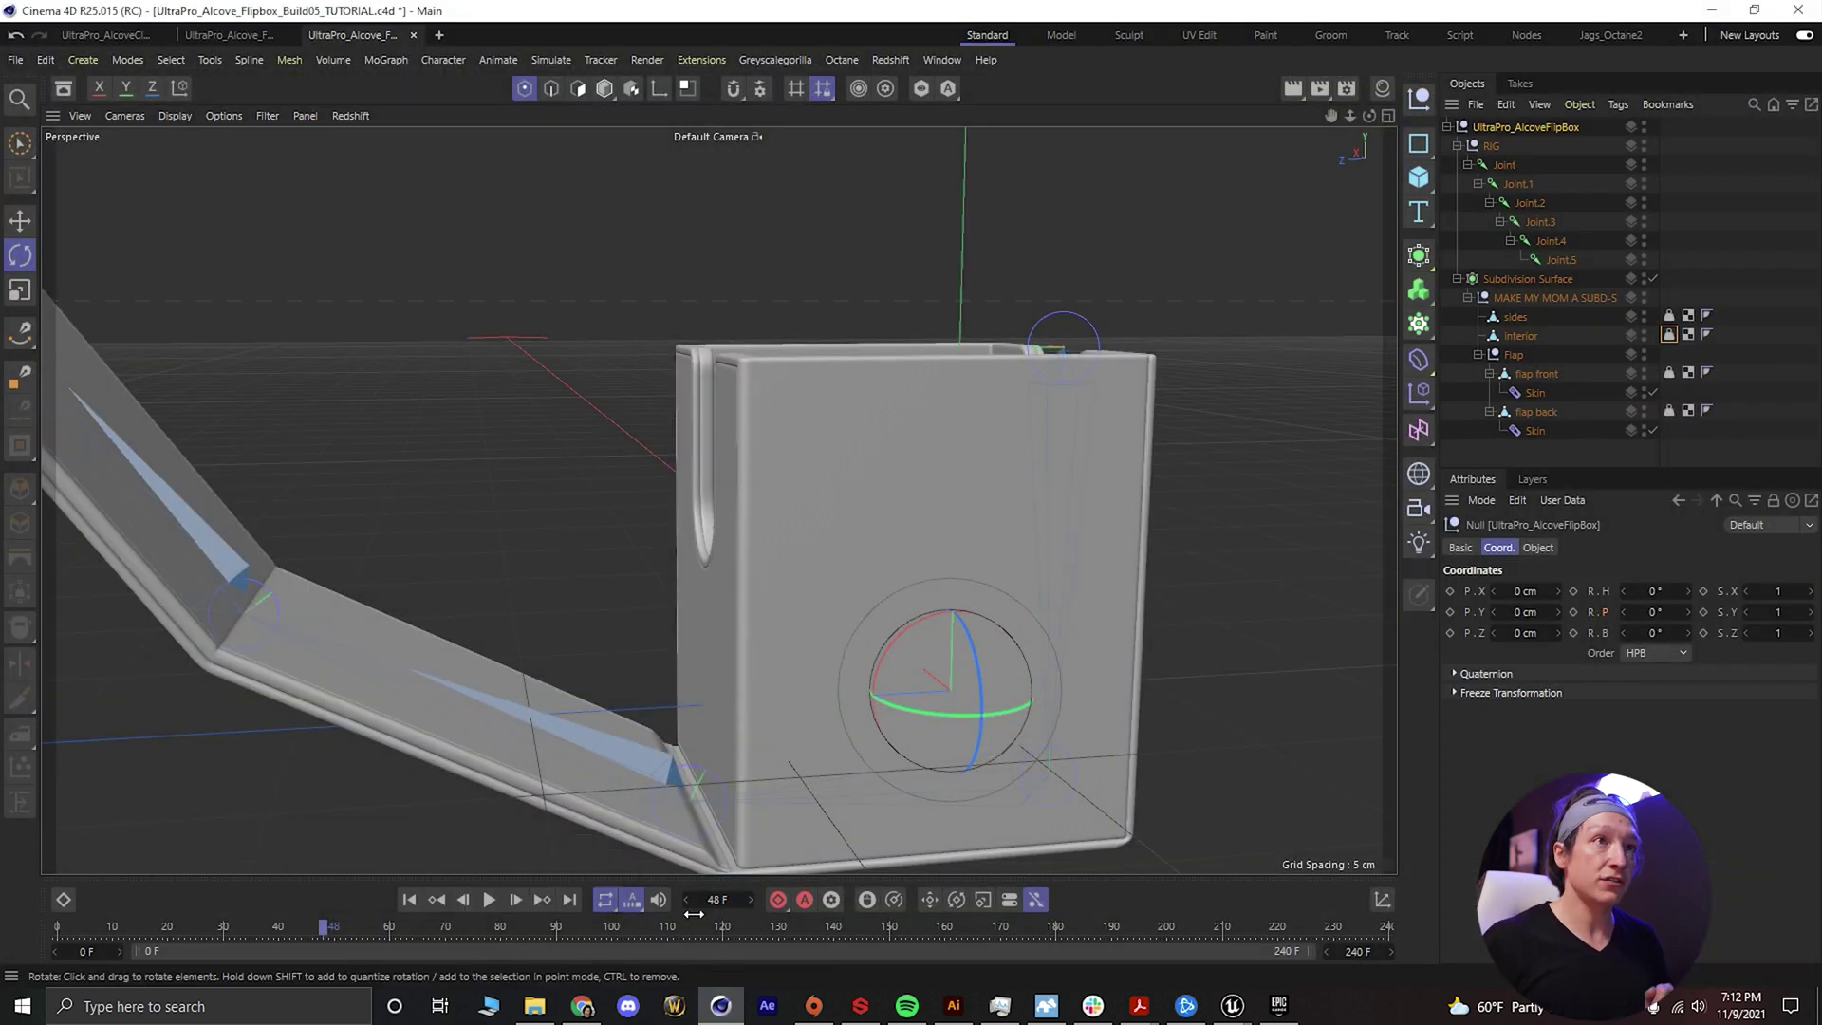
Bring Unreal Editor forward and pick out FixedFBX.fbx in the tutorial folder
mouse_move(1232, 1006)
click(1288, 924)
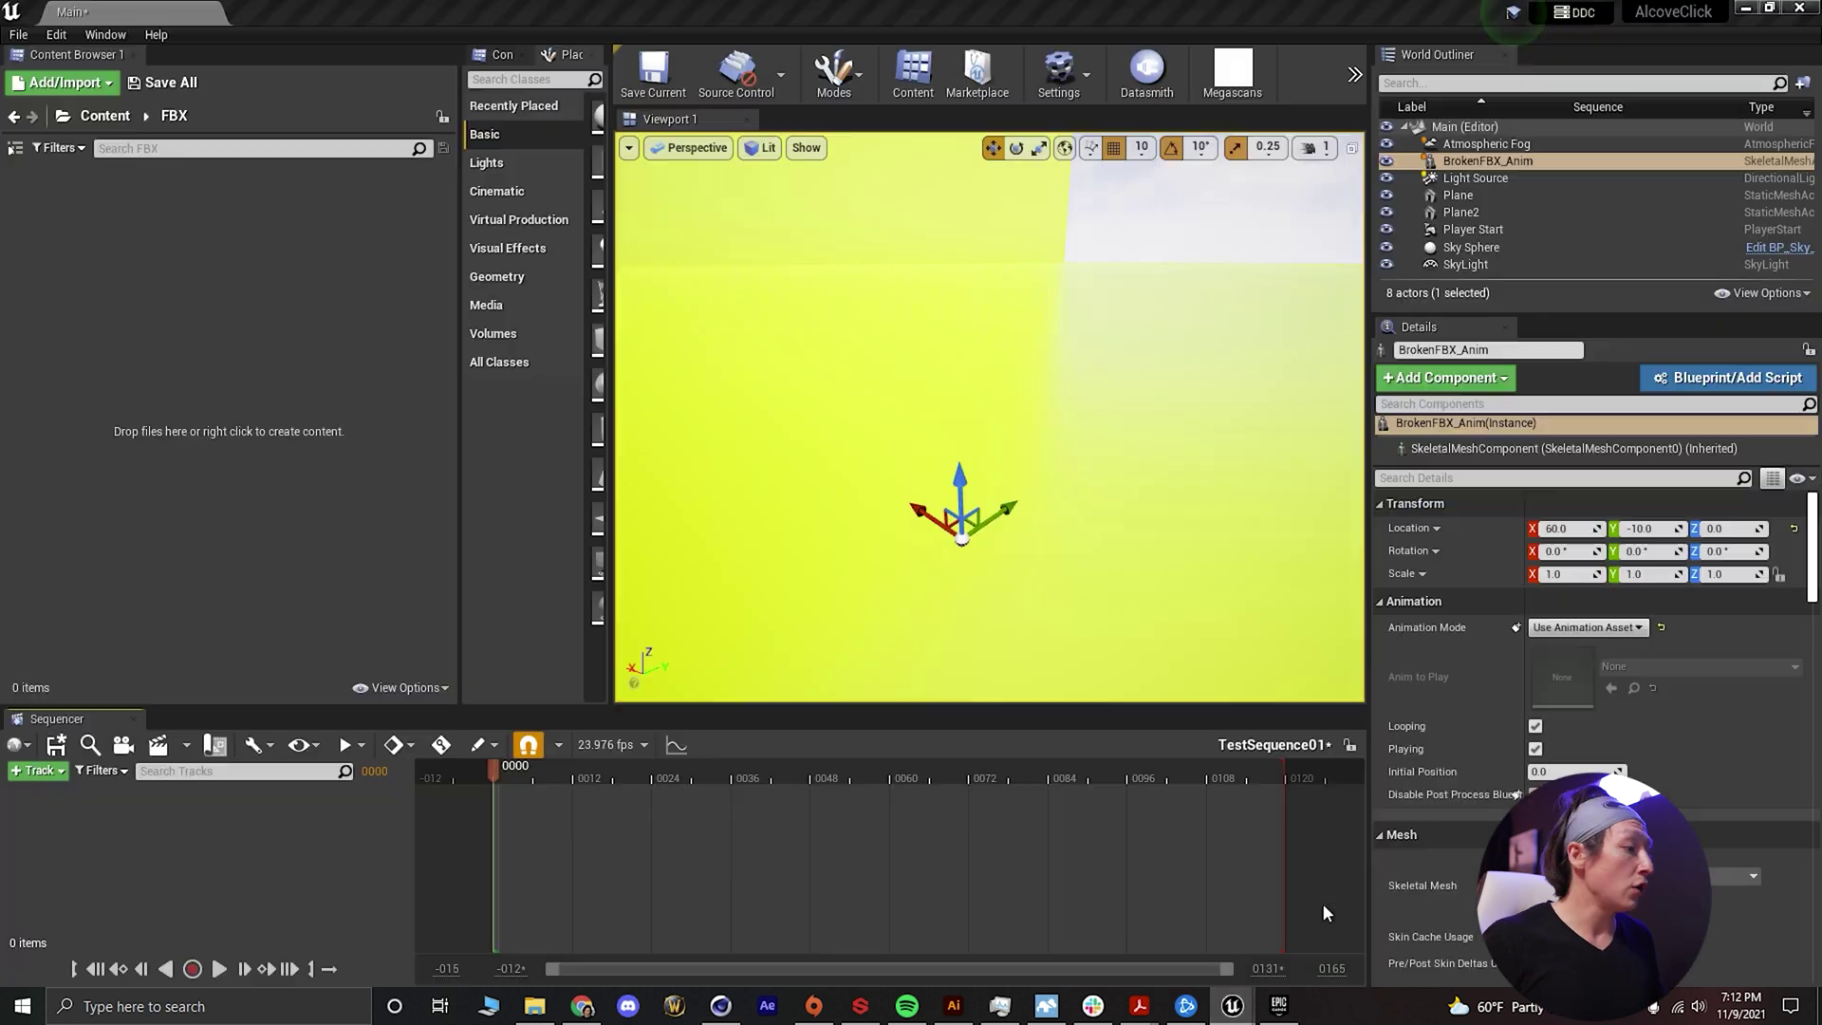
click(298, 230)
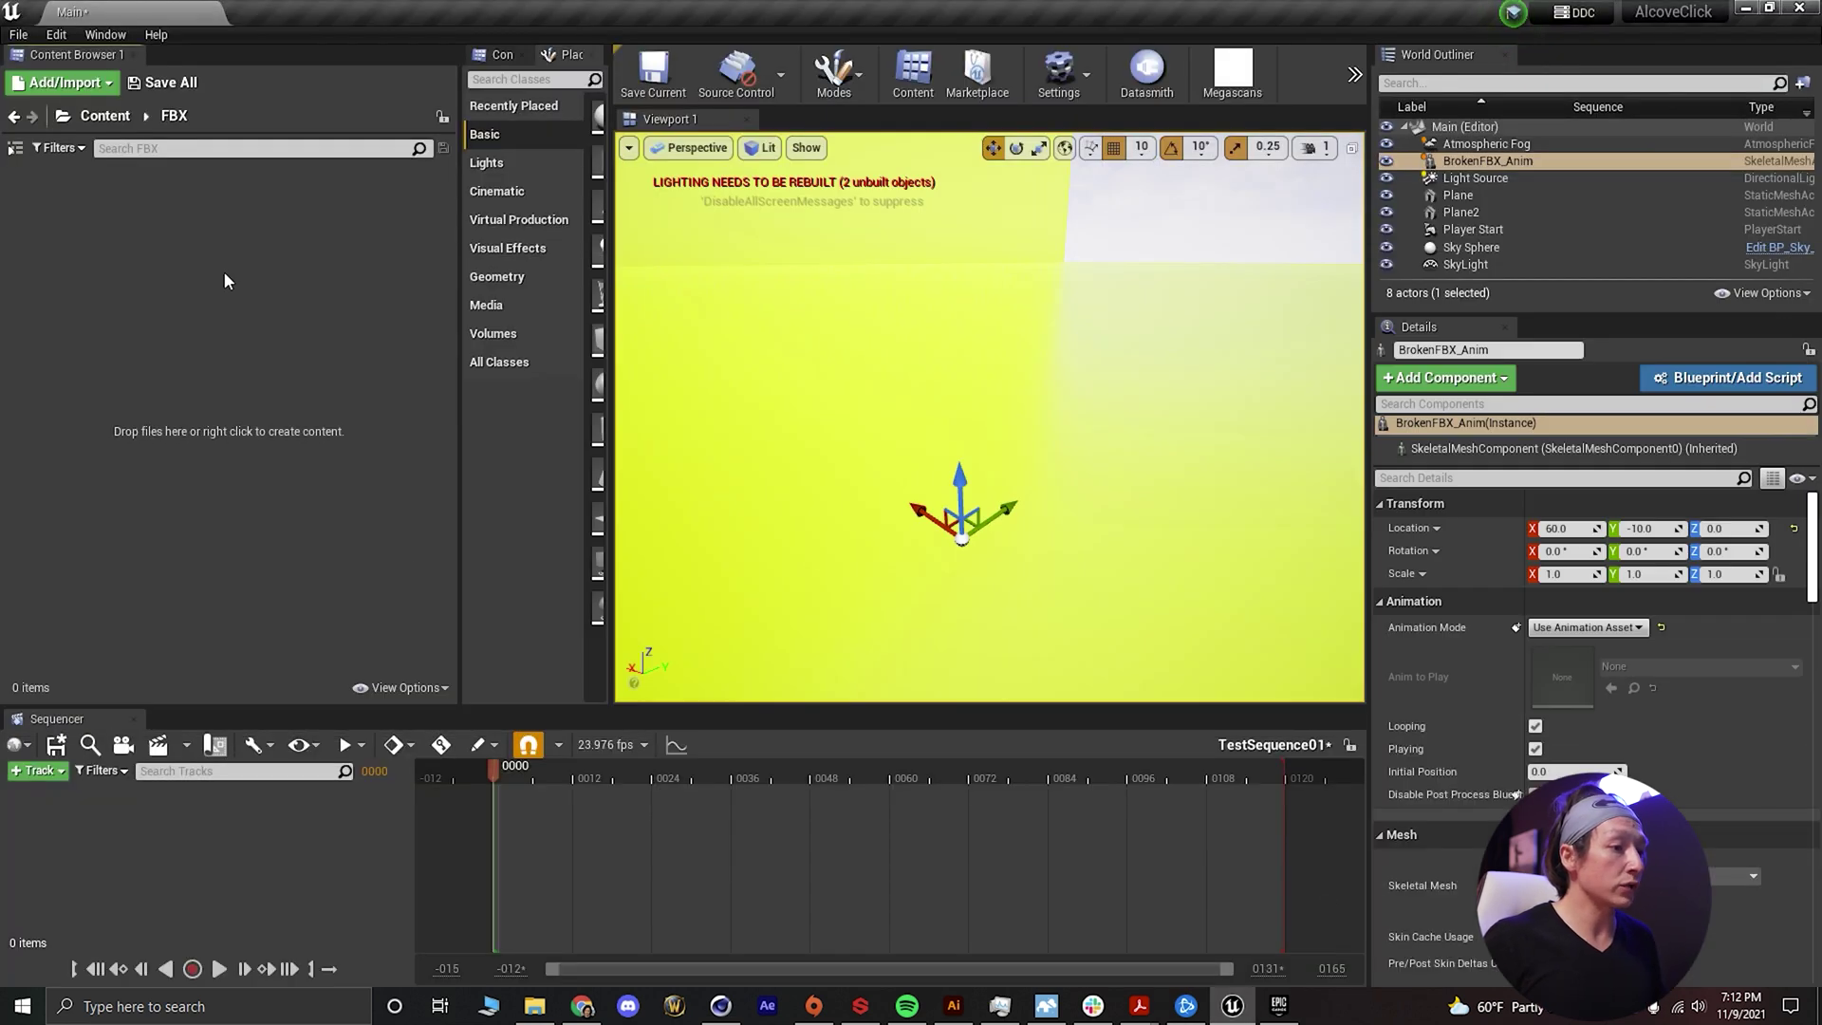
click(534, 1006)
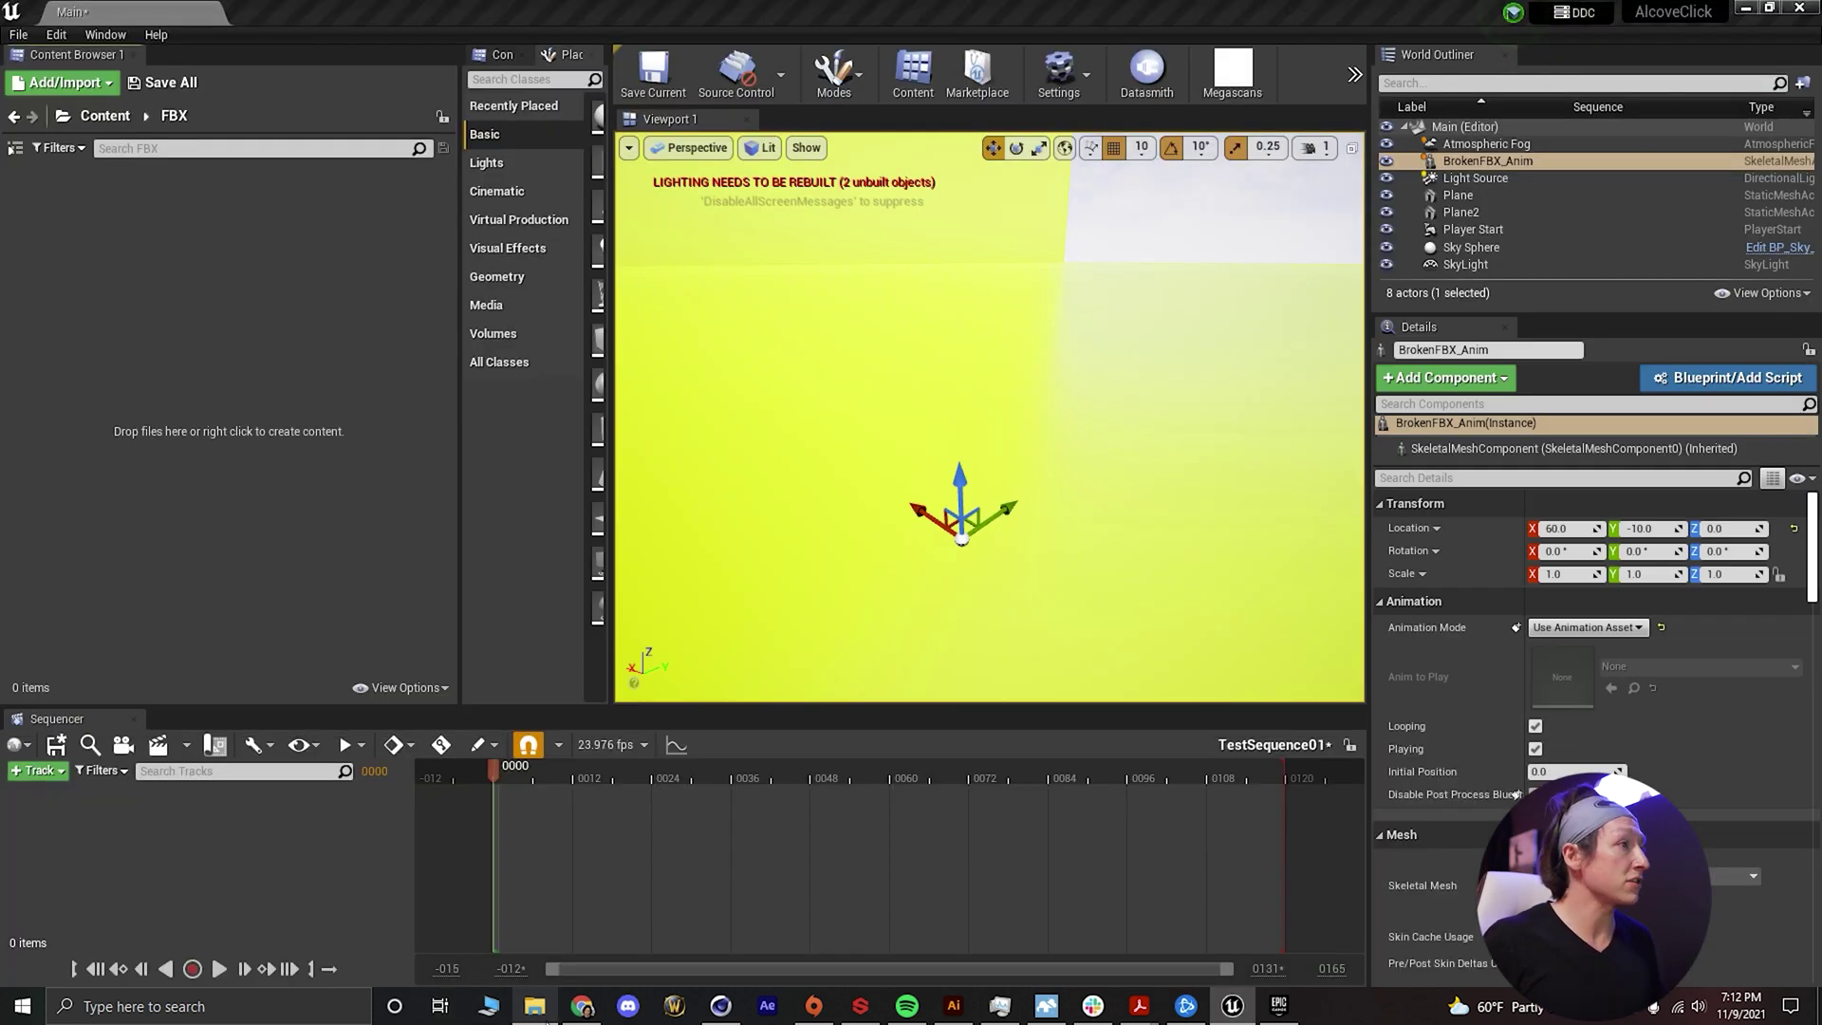
click(531, 455)
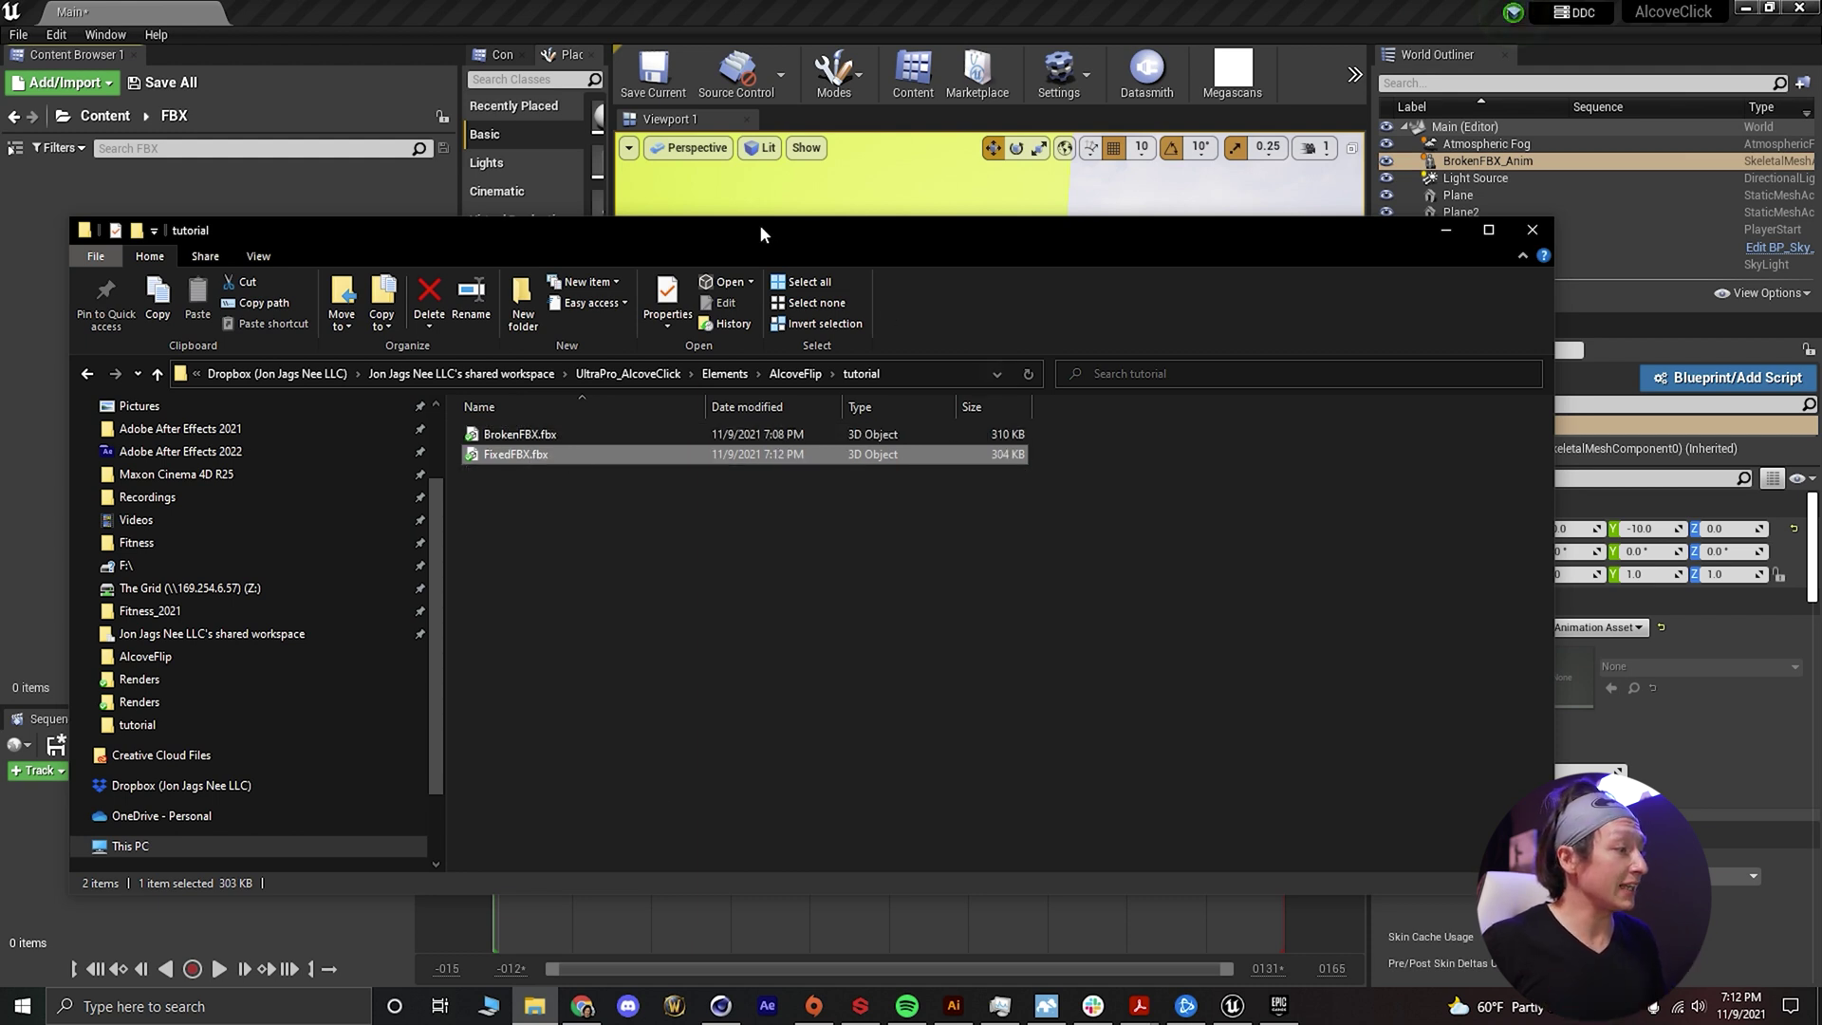
Drag FixedFBX.fbx into the FBX content folder, Import All, and close the Message Log
drag(760, 224, 1137, 278)
drag(906, 511, 176, 340)
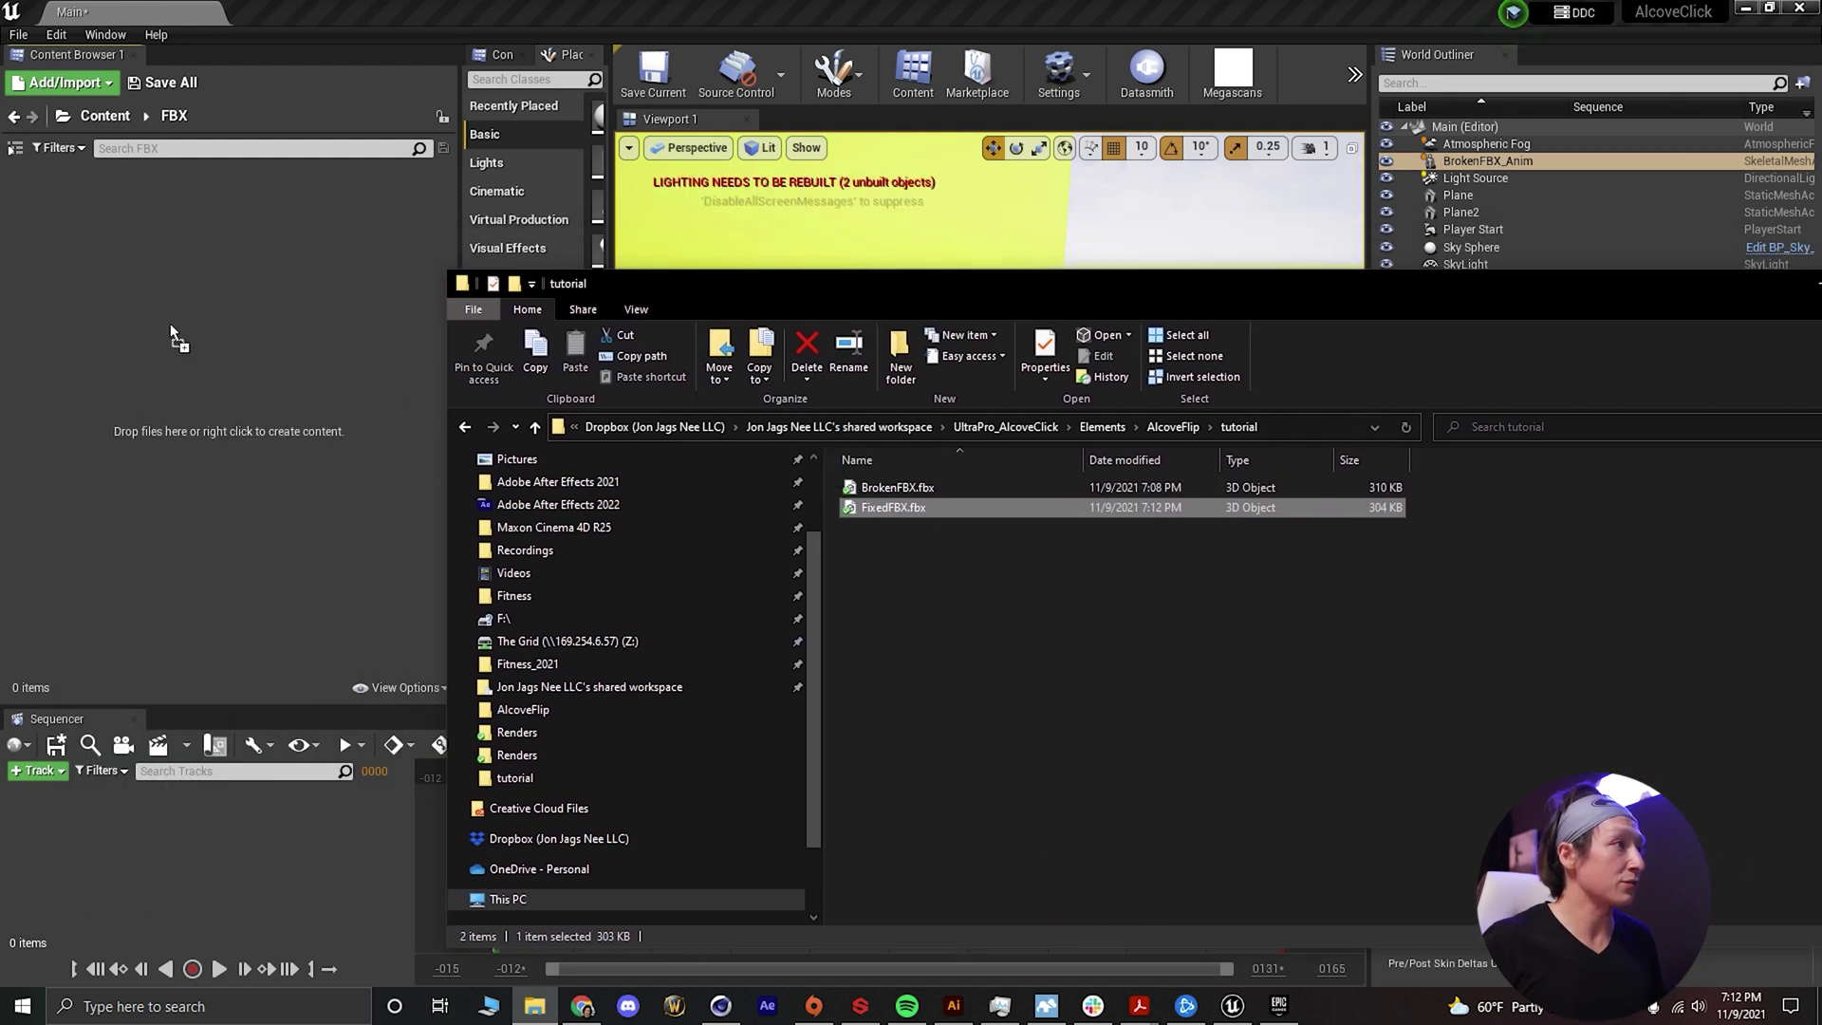
drag(957, 302, 569, 453)
click(1427, 448)
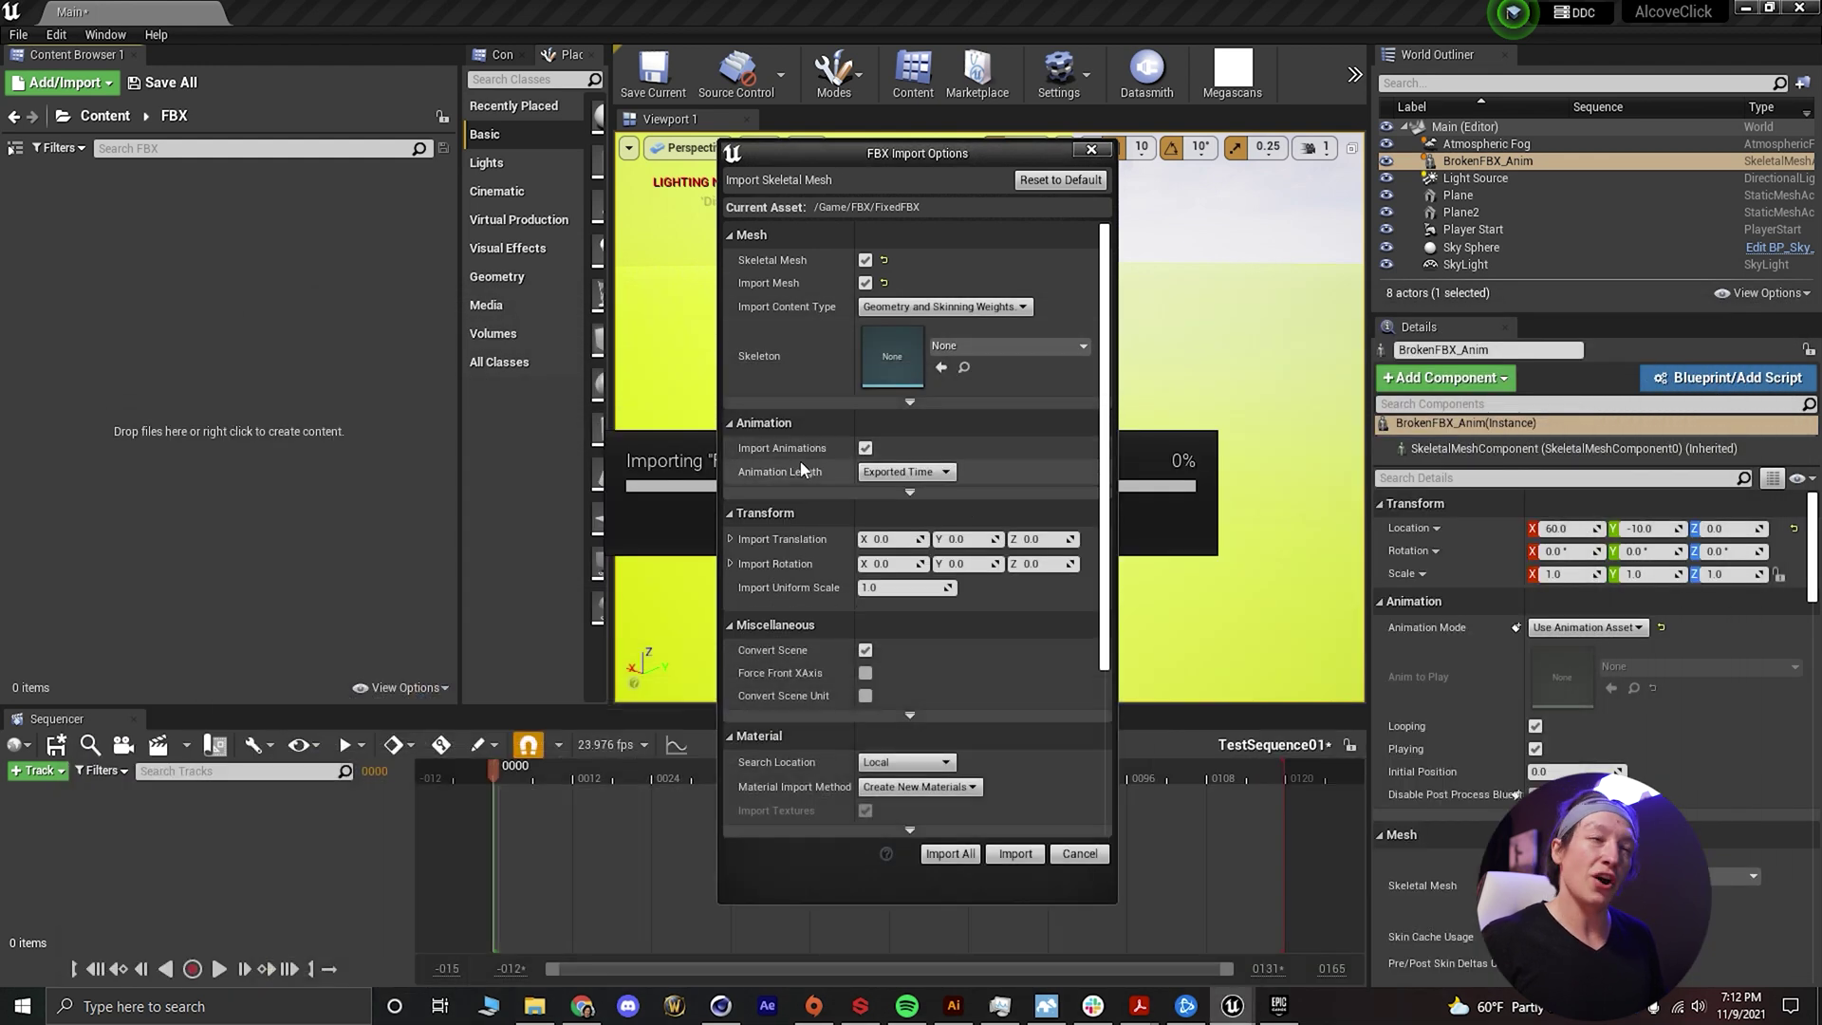
click(948, 858)
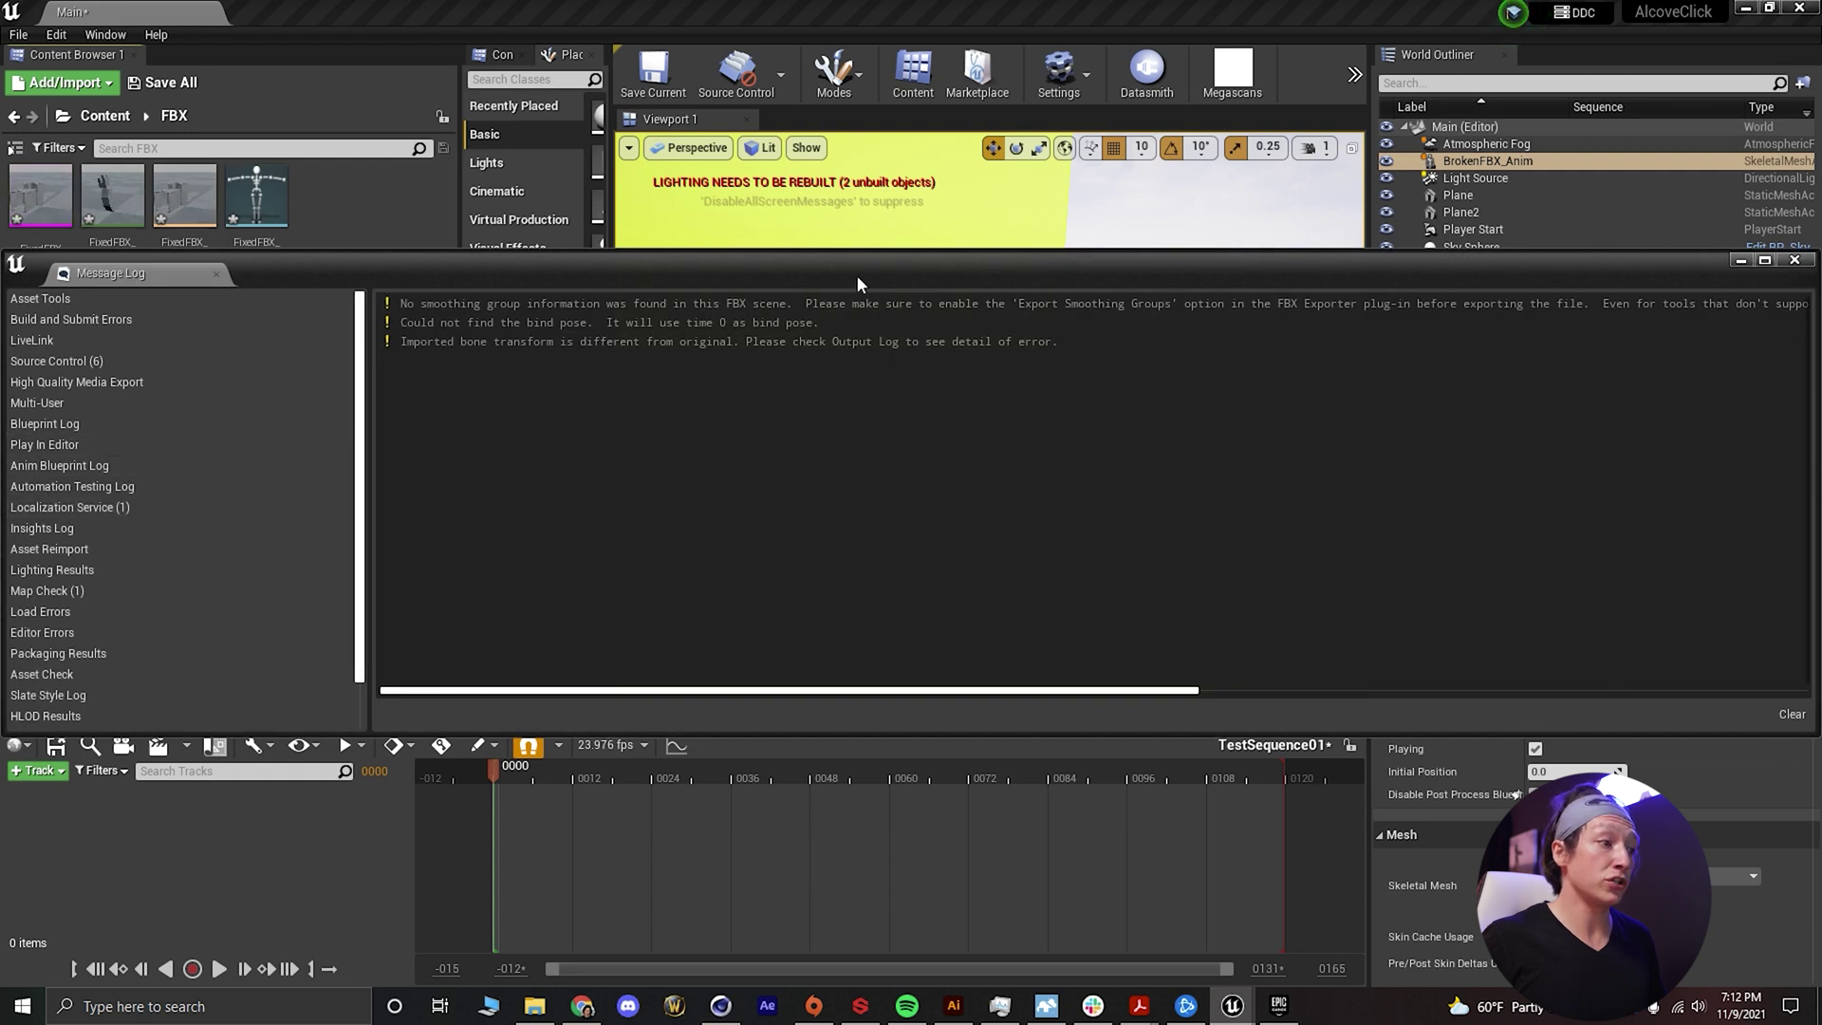
click(1741, 262)
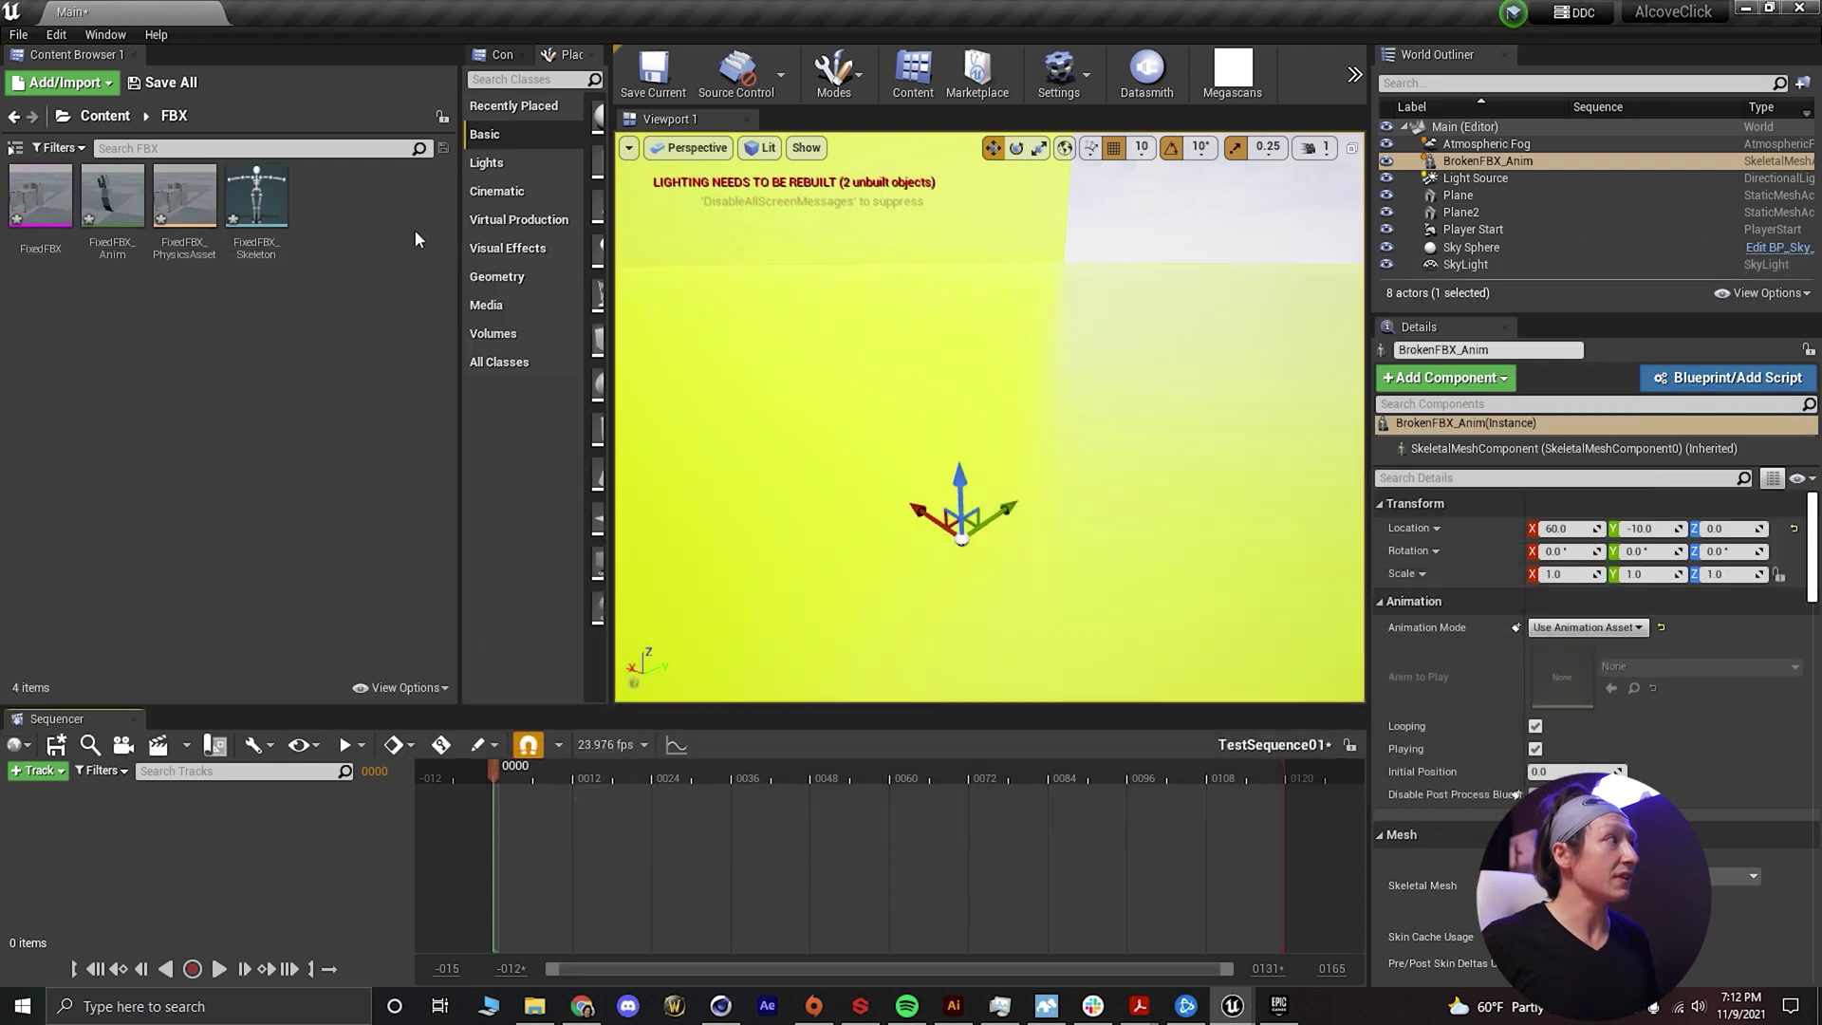
Place FixedFBX_Anim in the level at 90° X rotation and height 20, then add it to TestSequence01
mouse_move(133, 247)
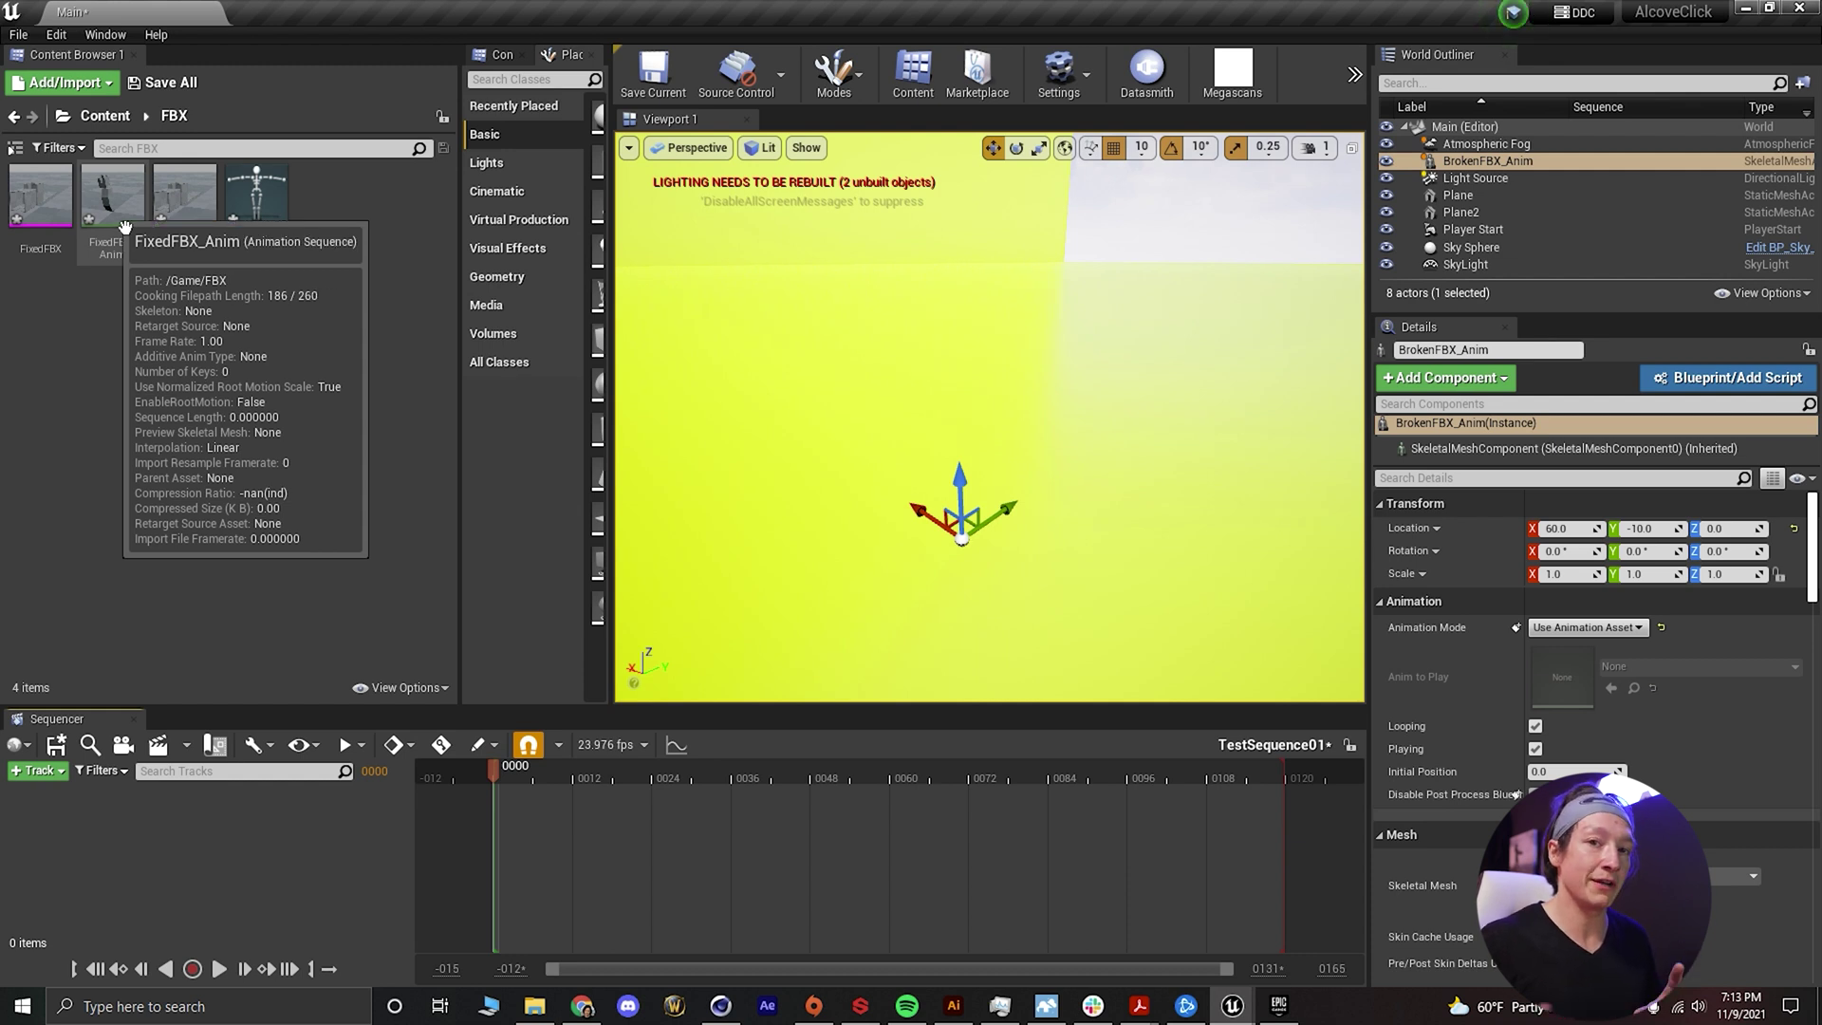
drag(114, 209, 945, 441)
key(e)
key(w)
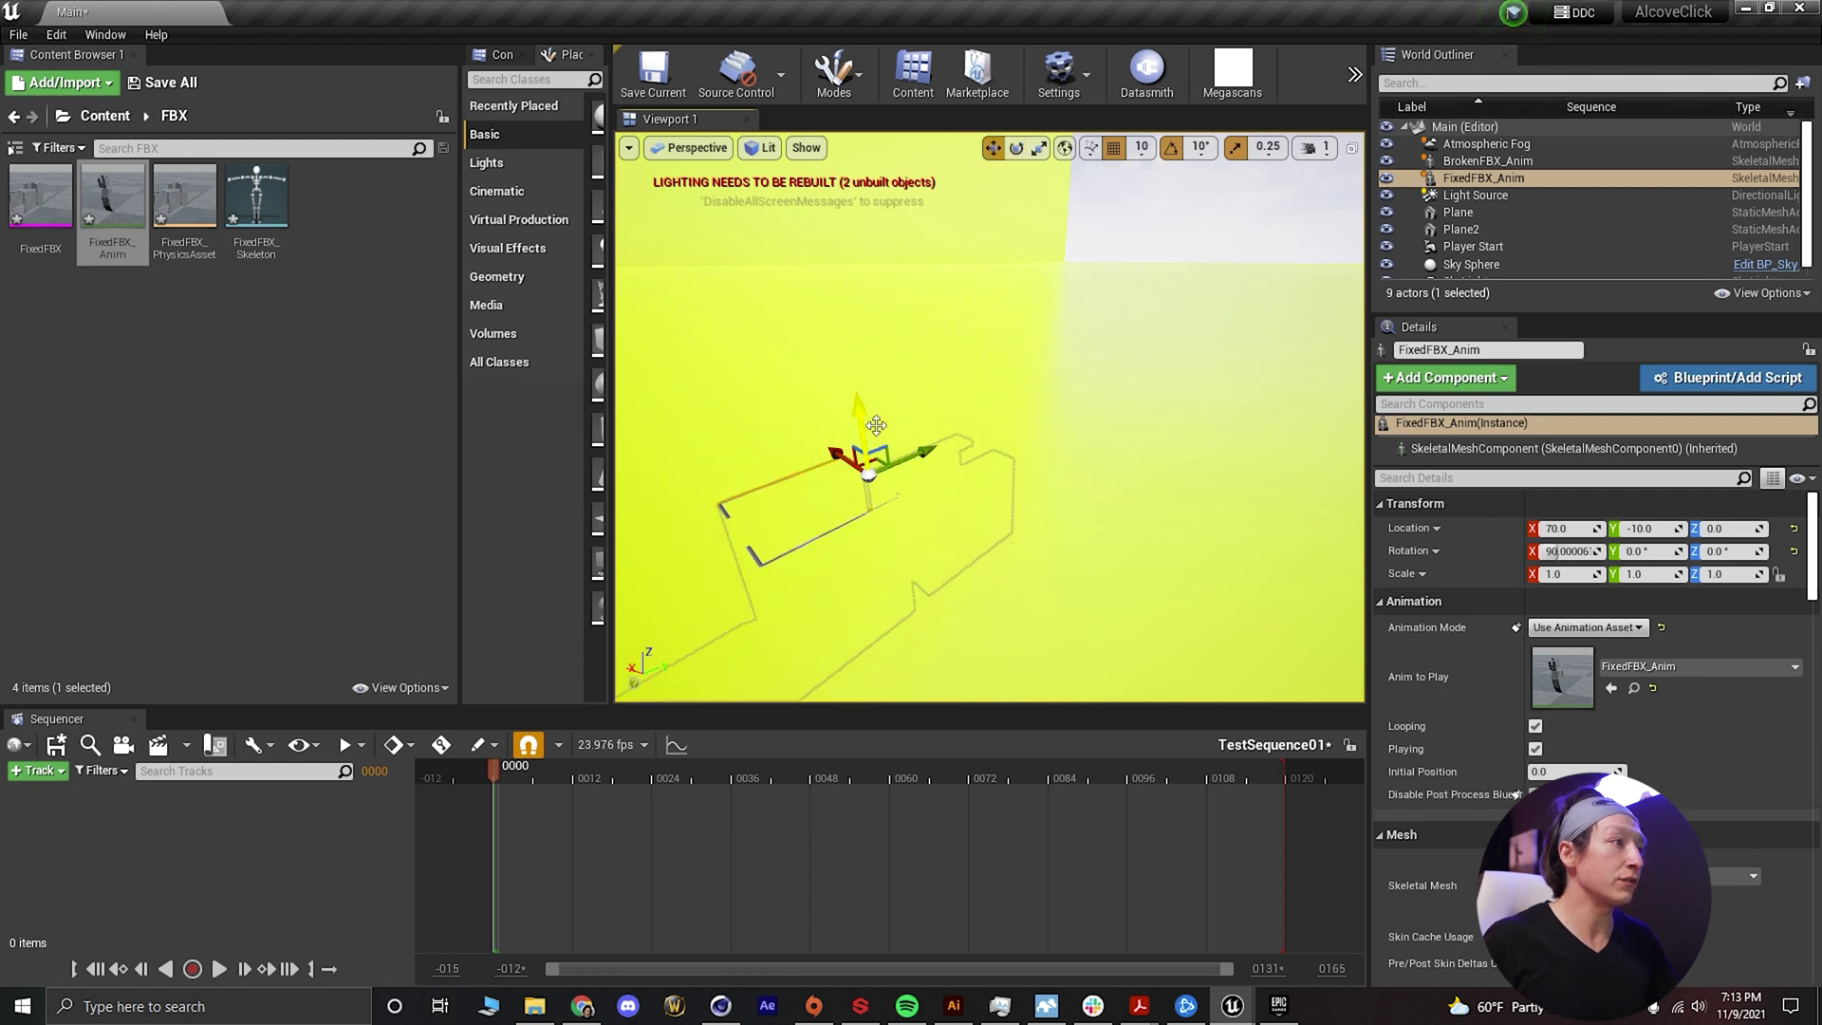
drag(864, 371, 844, 201)
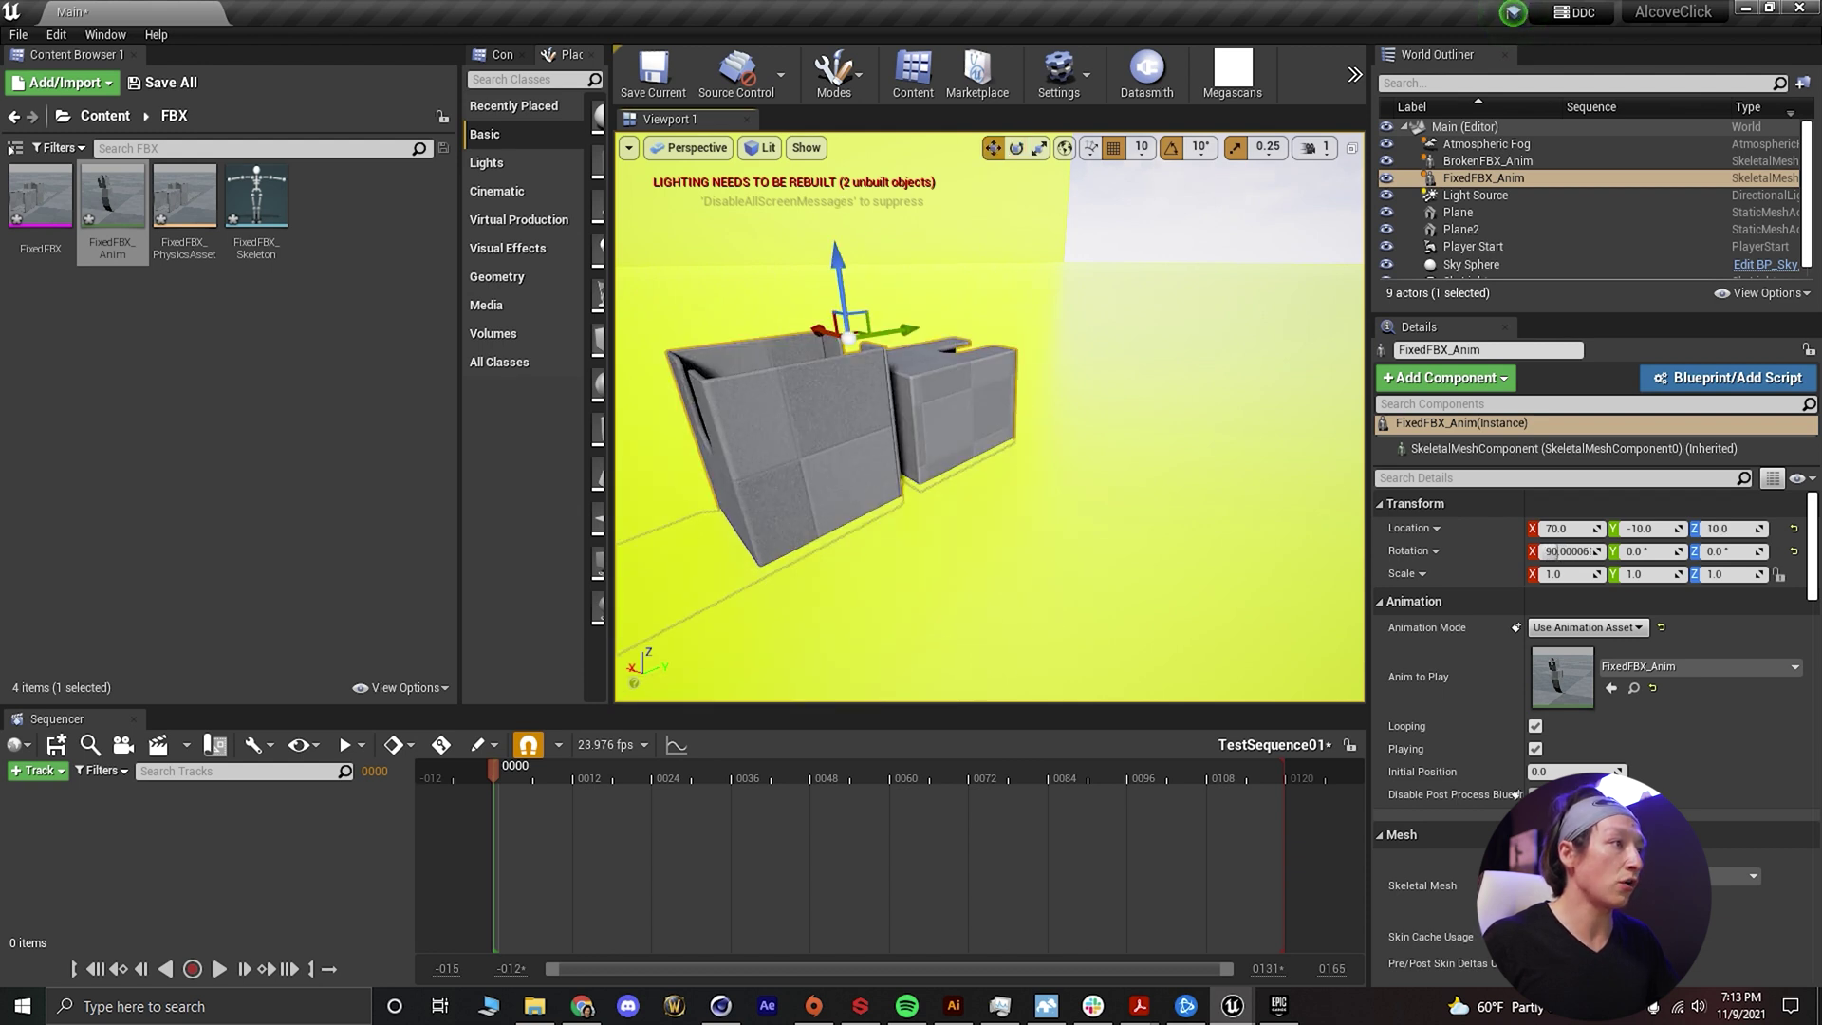
drag(1102, 260, 1061, 361)
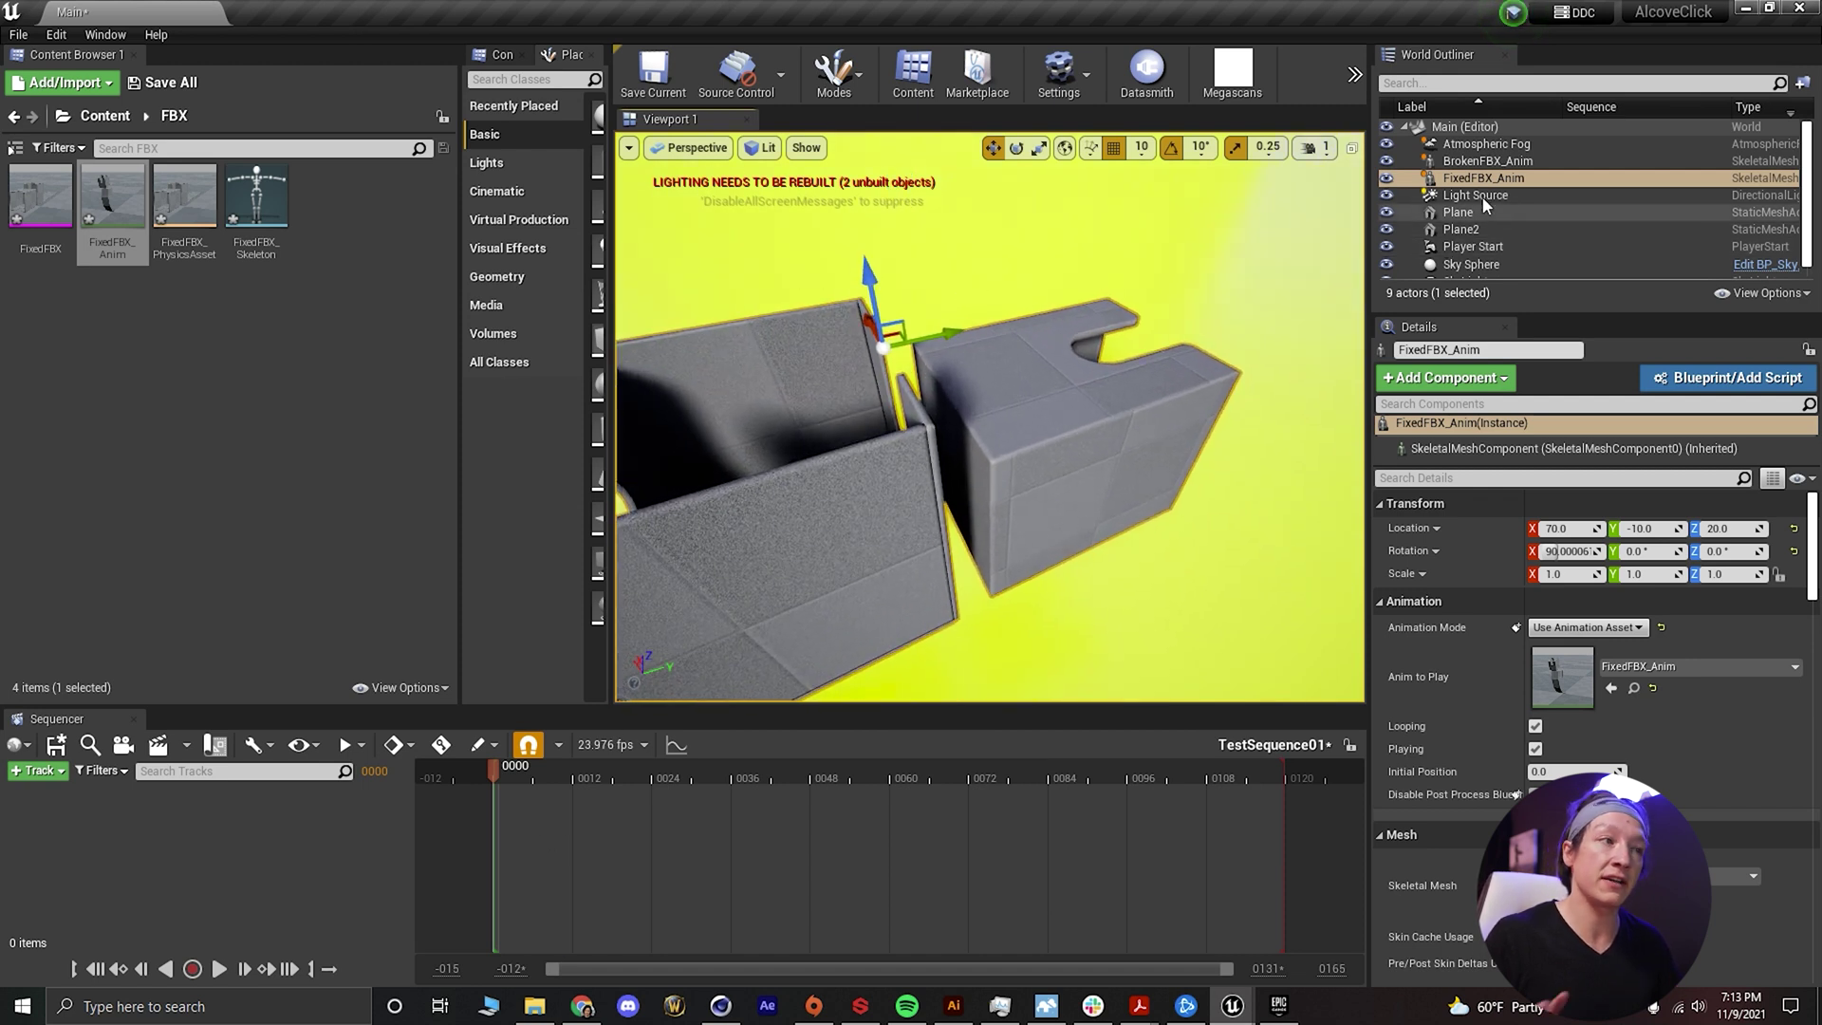
drag(1484, 178, 222, 824)
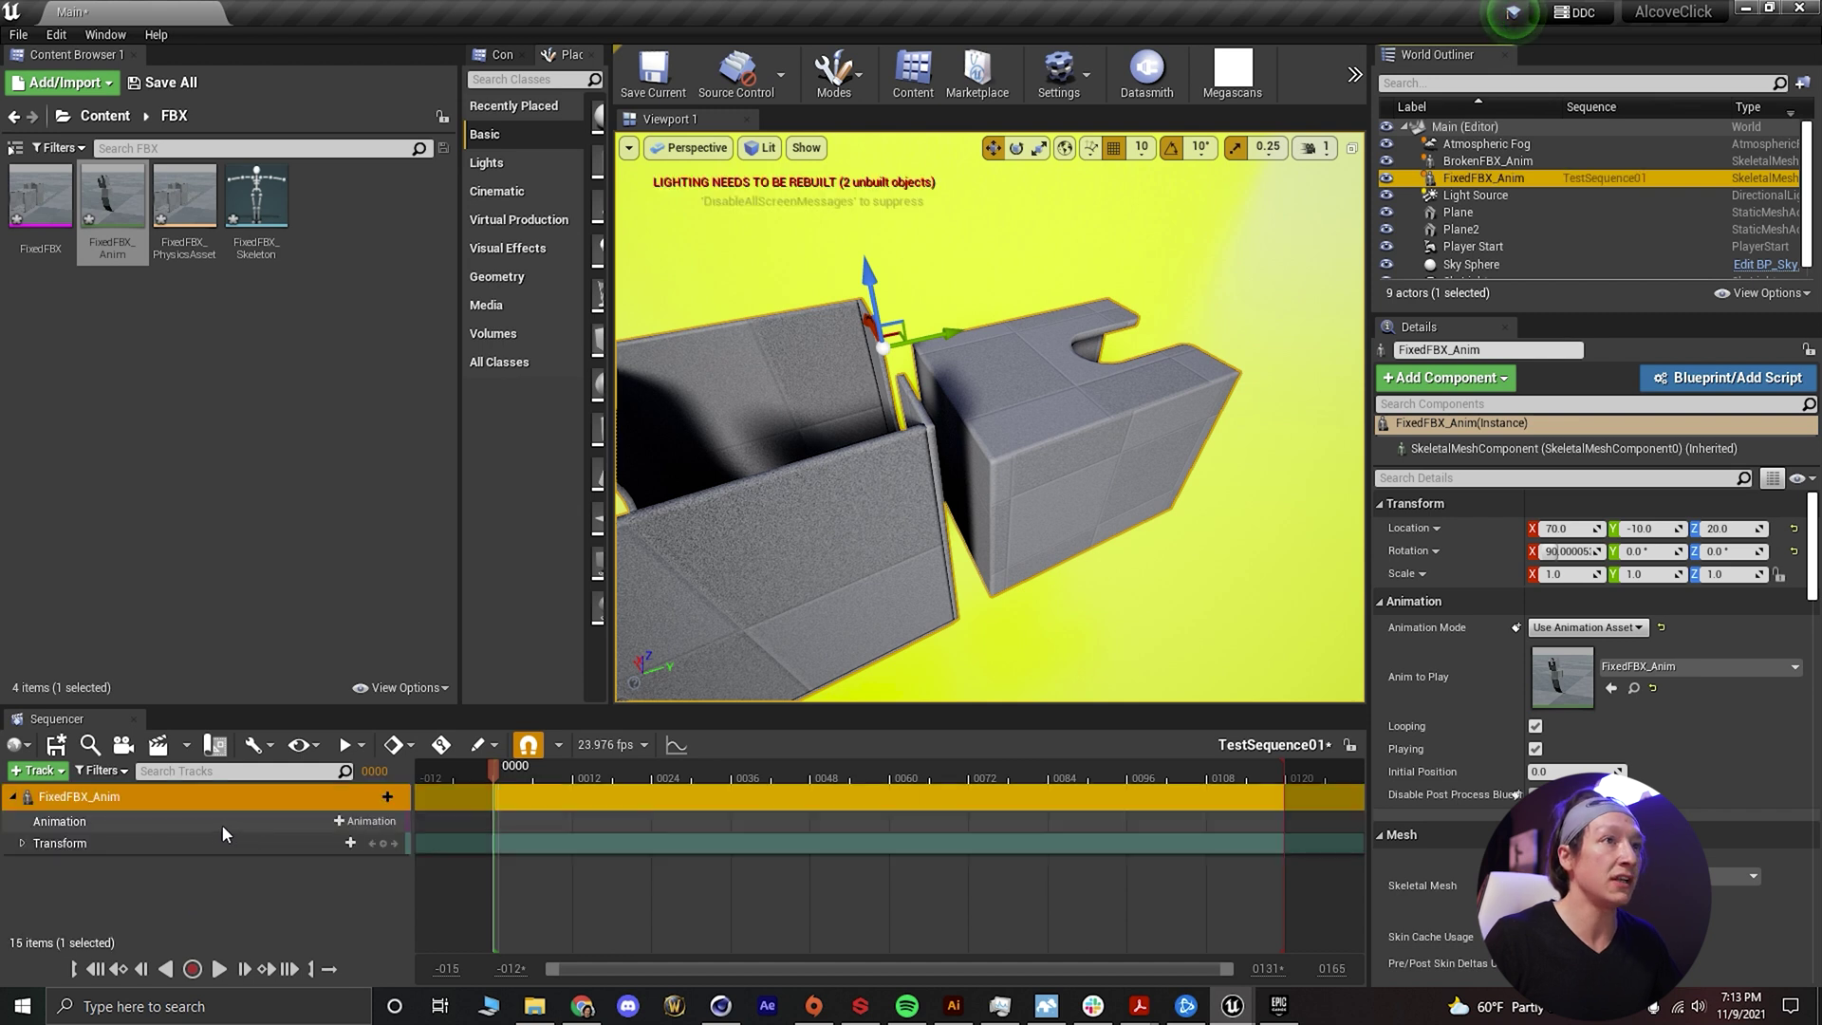
Assign FixedFBX_Anim to the Animation track and scrub to preview the flip
click(350, 822)
click(379, 575)
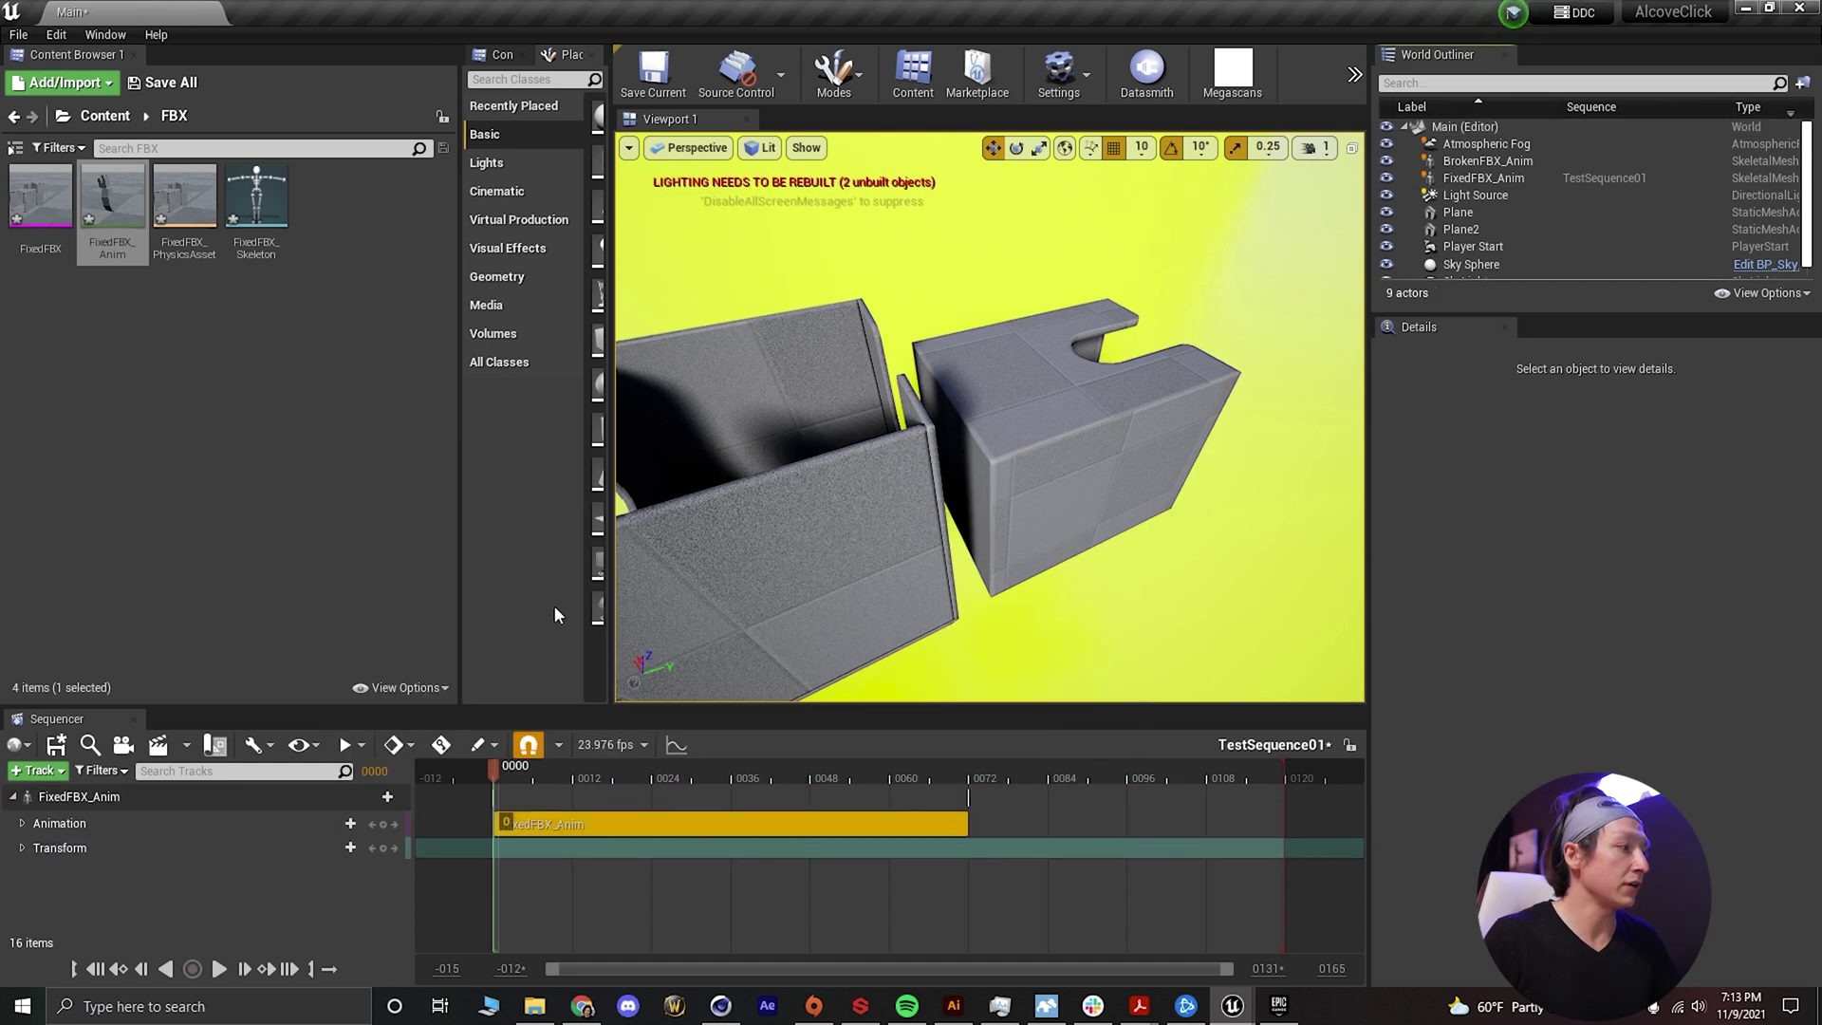
click(616, 774)
mouse_move(615, 769)
mouse_down()
mouse_move(969, 769)
mouse_move(587, 760)
mouse_up()
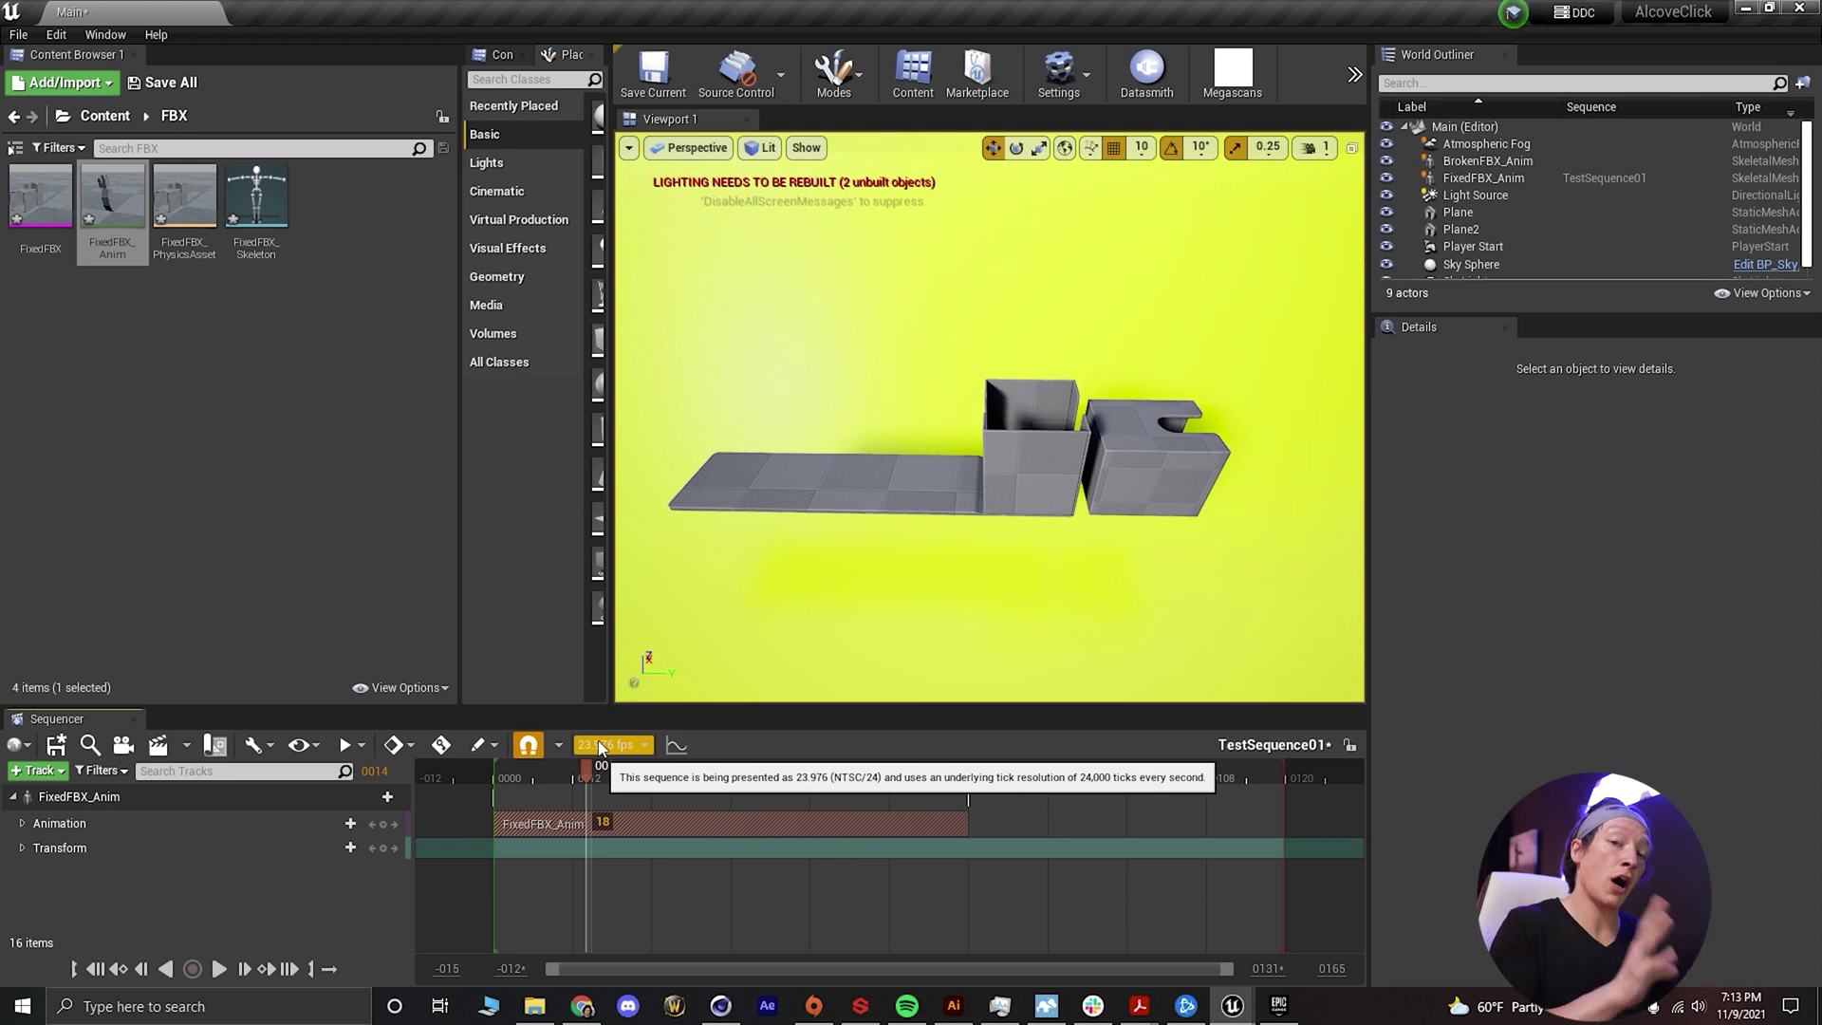
Select the four FixedFBX assets and force-delete them
click(256, 190)
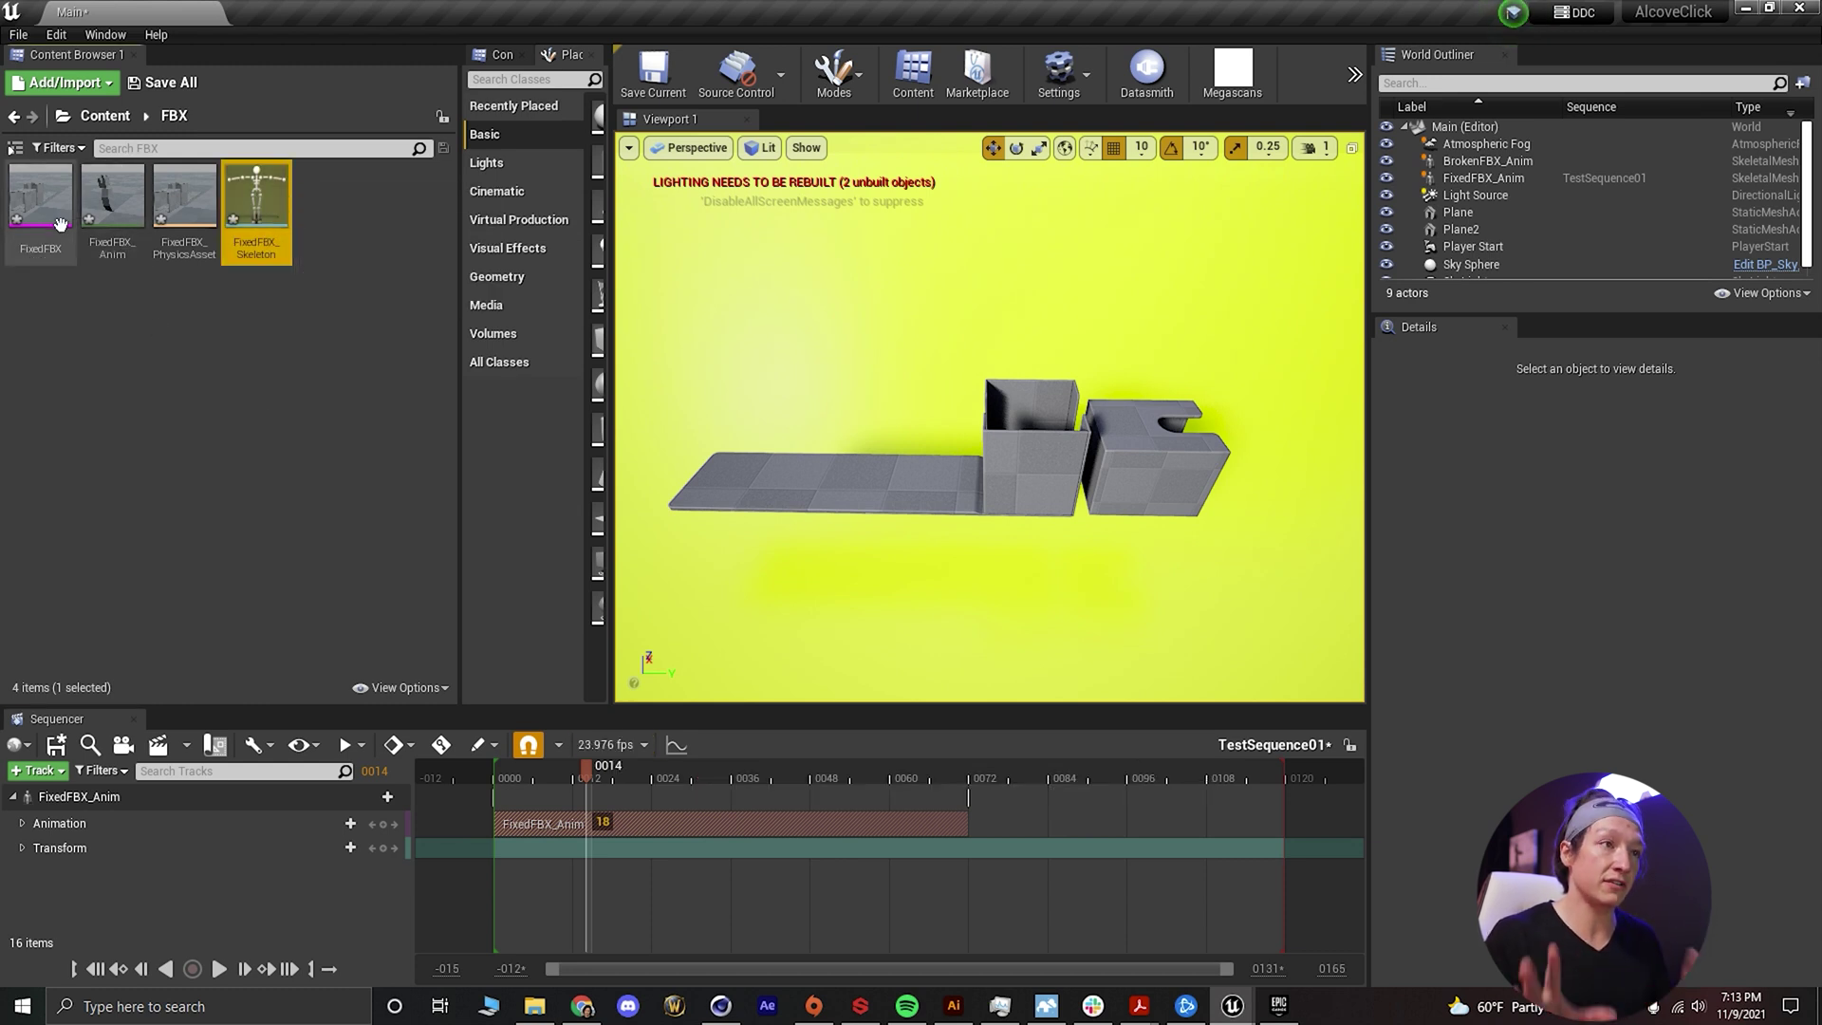
shift+click(40, 195)
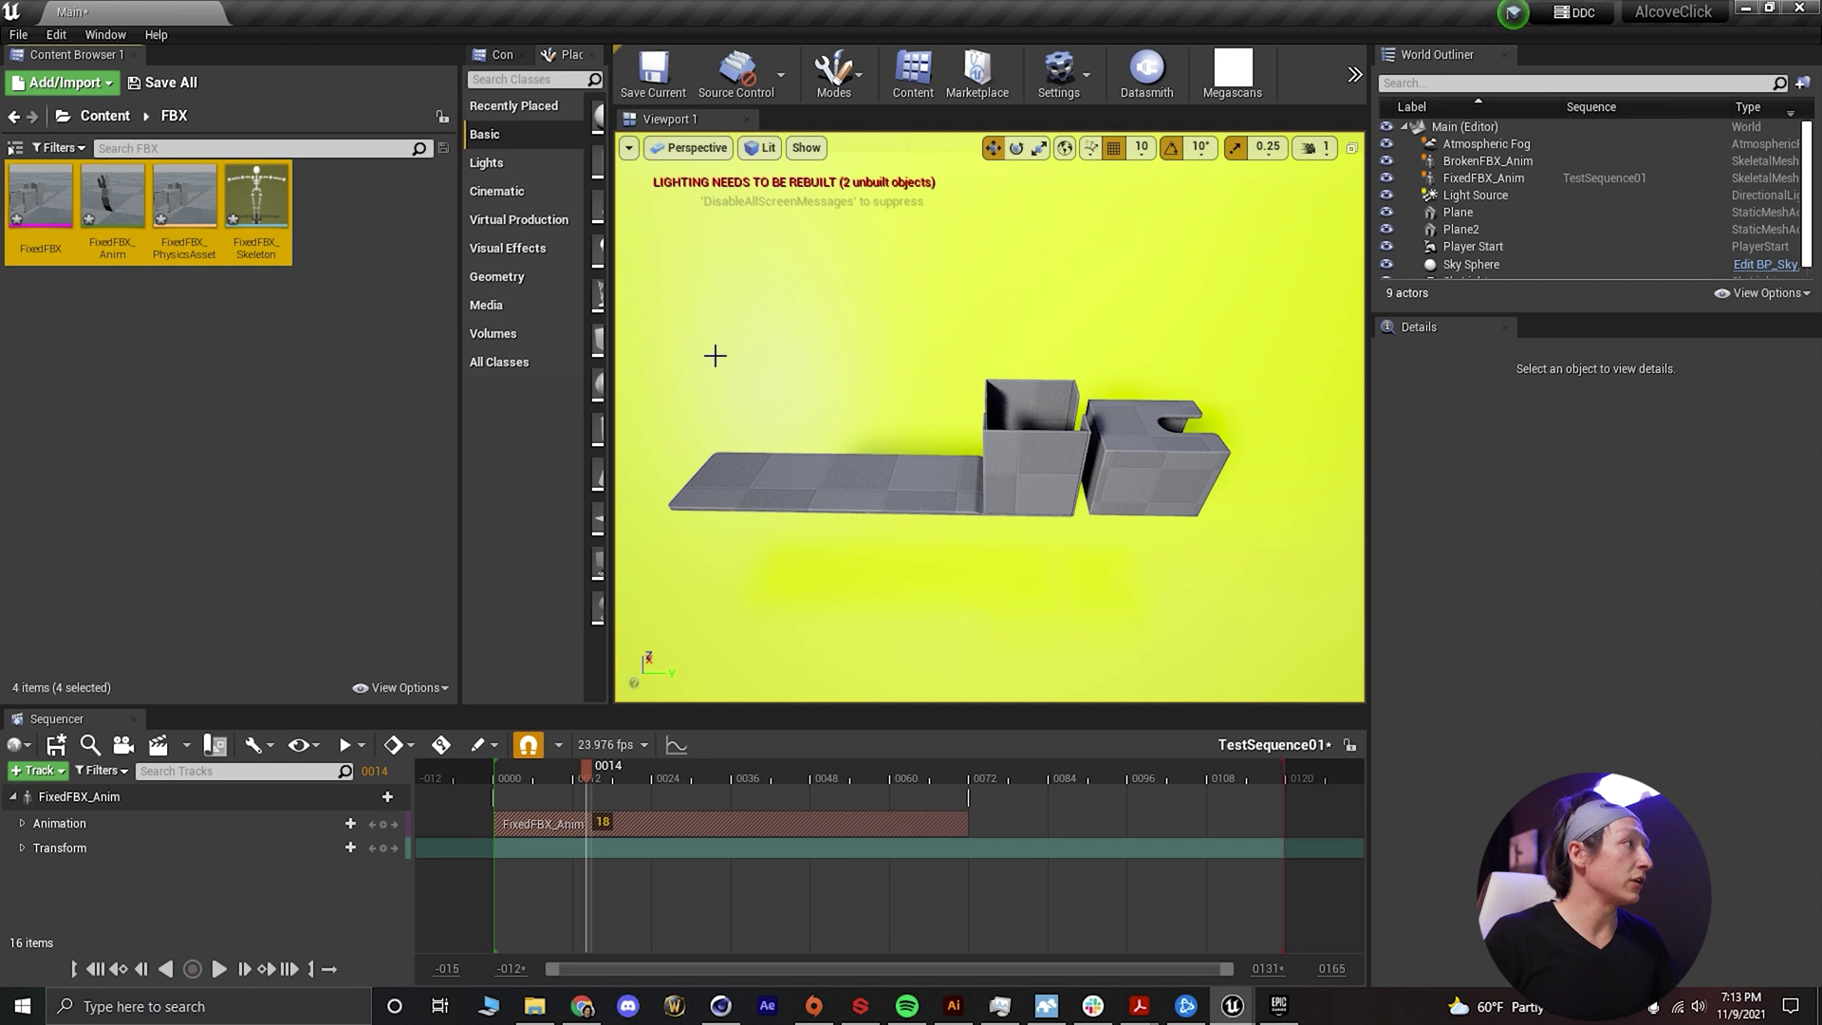
key(Delete)
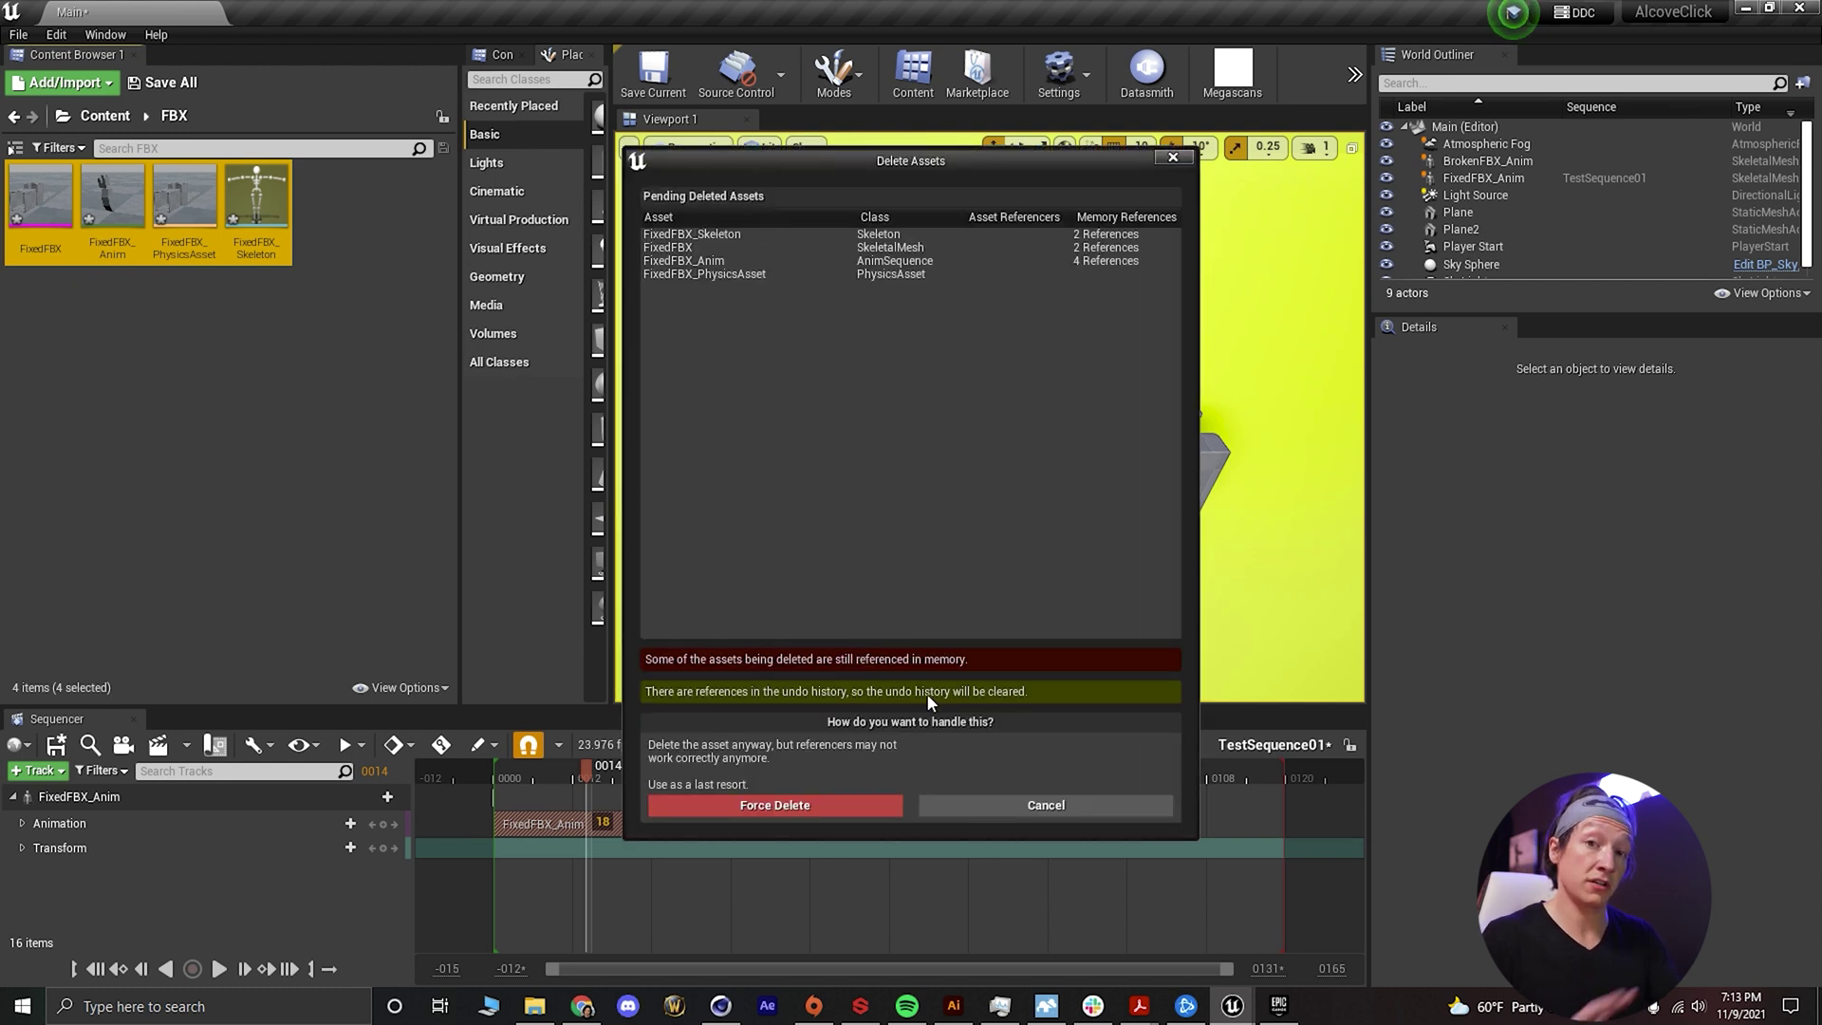
click(835, 805)
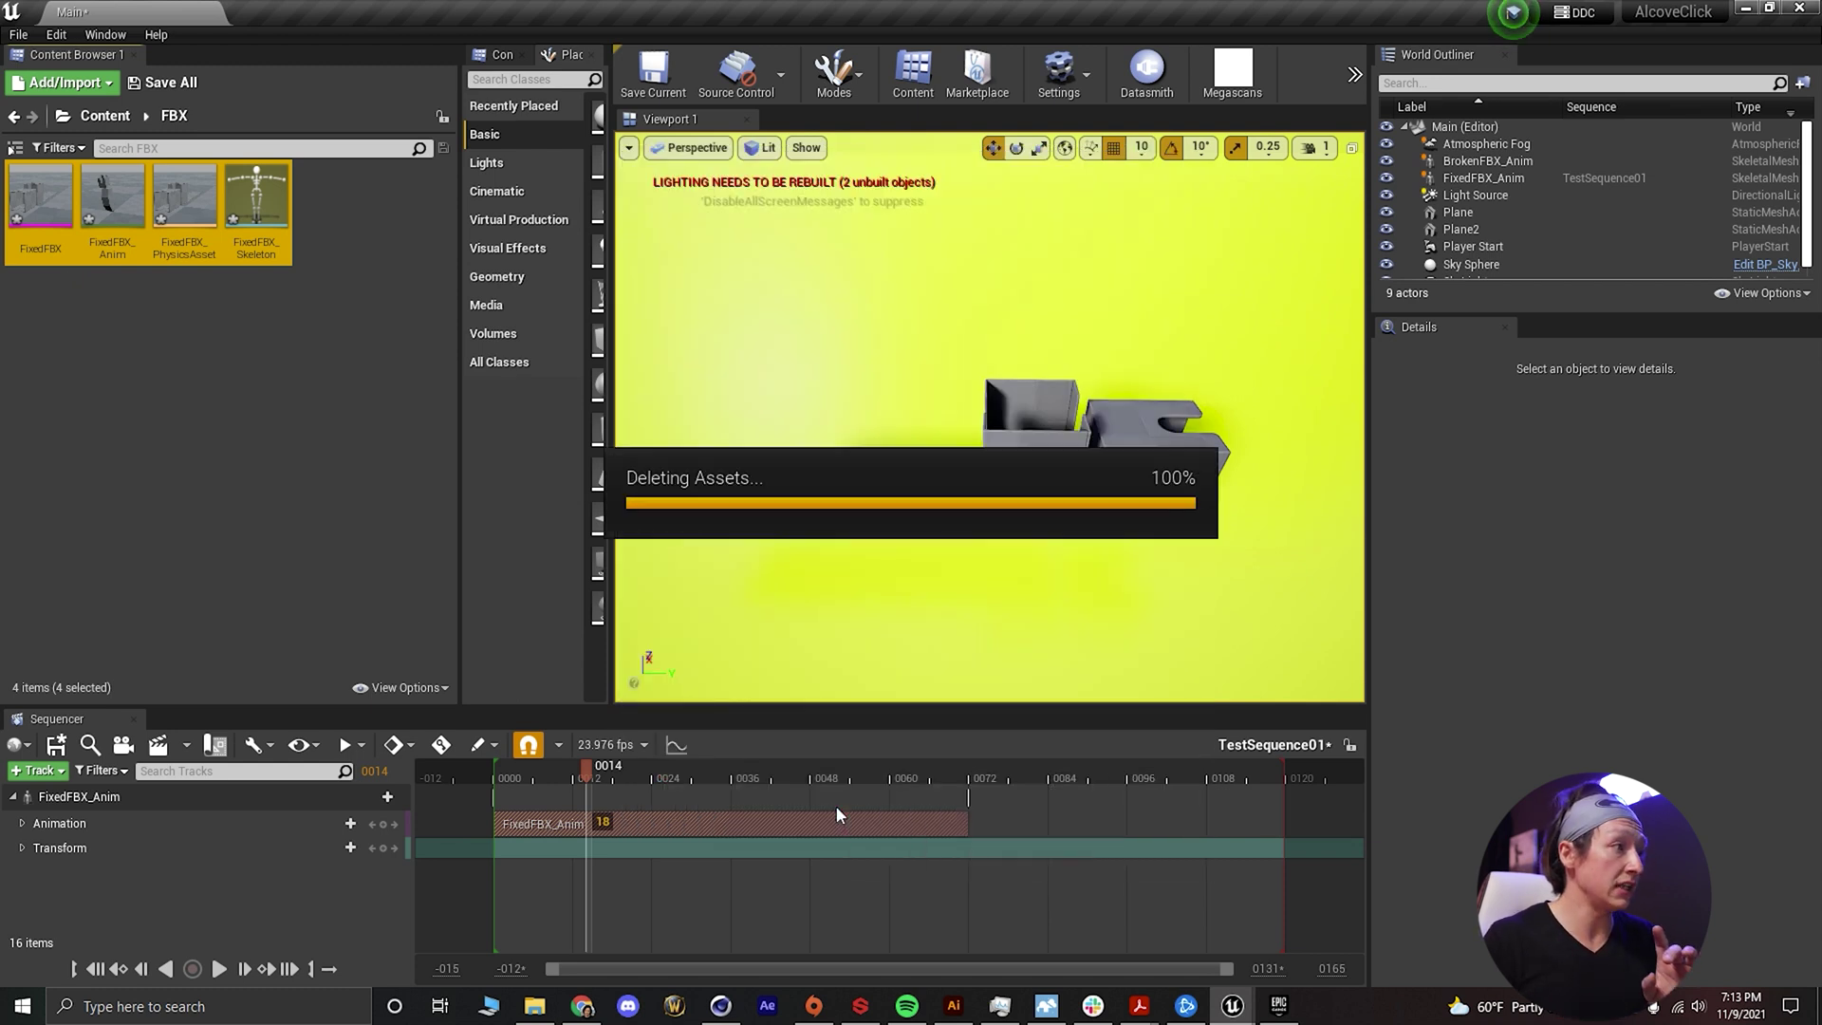
Solo the interior mesh with smoothing off, open its Weight Manager, and select all points
click(721, 1006)
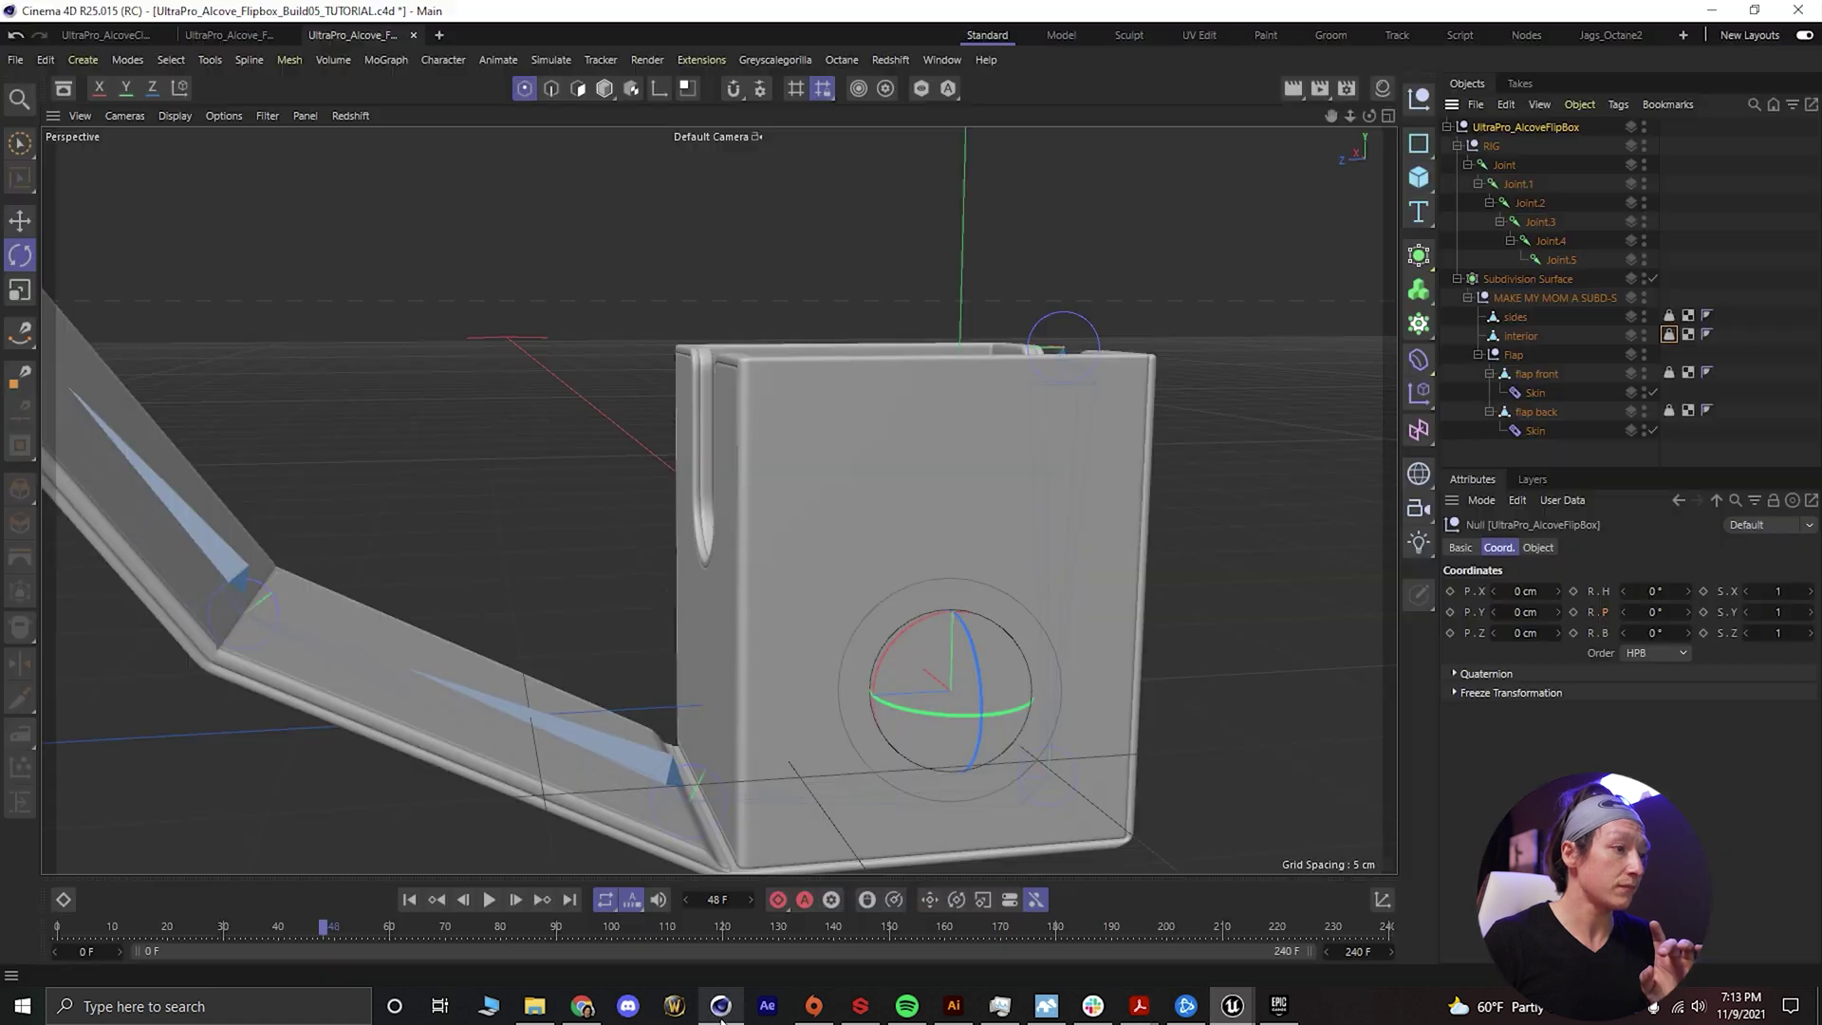
click(1521, 336)
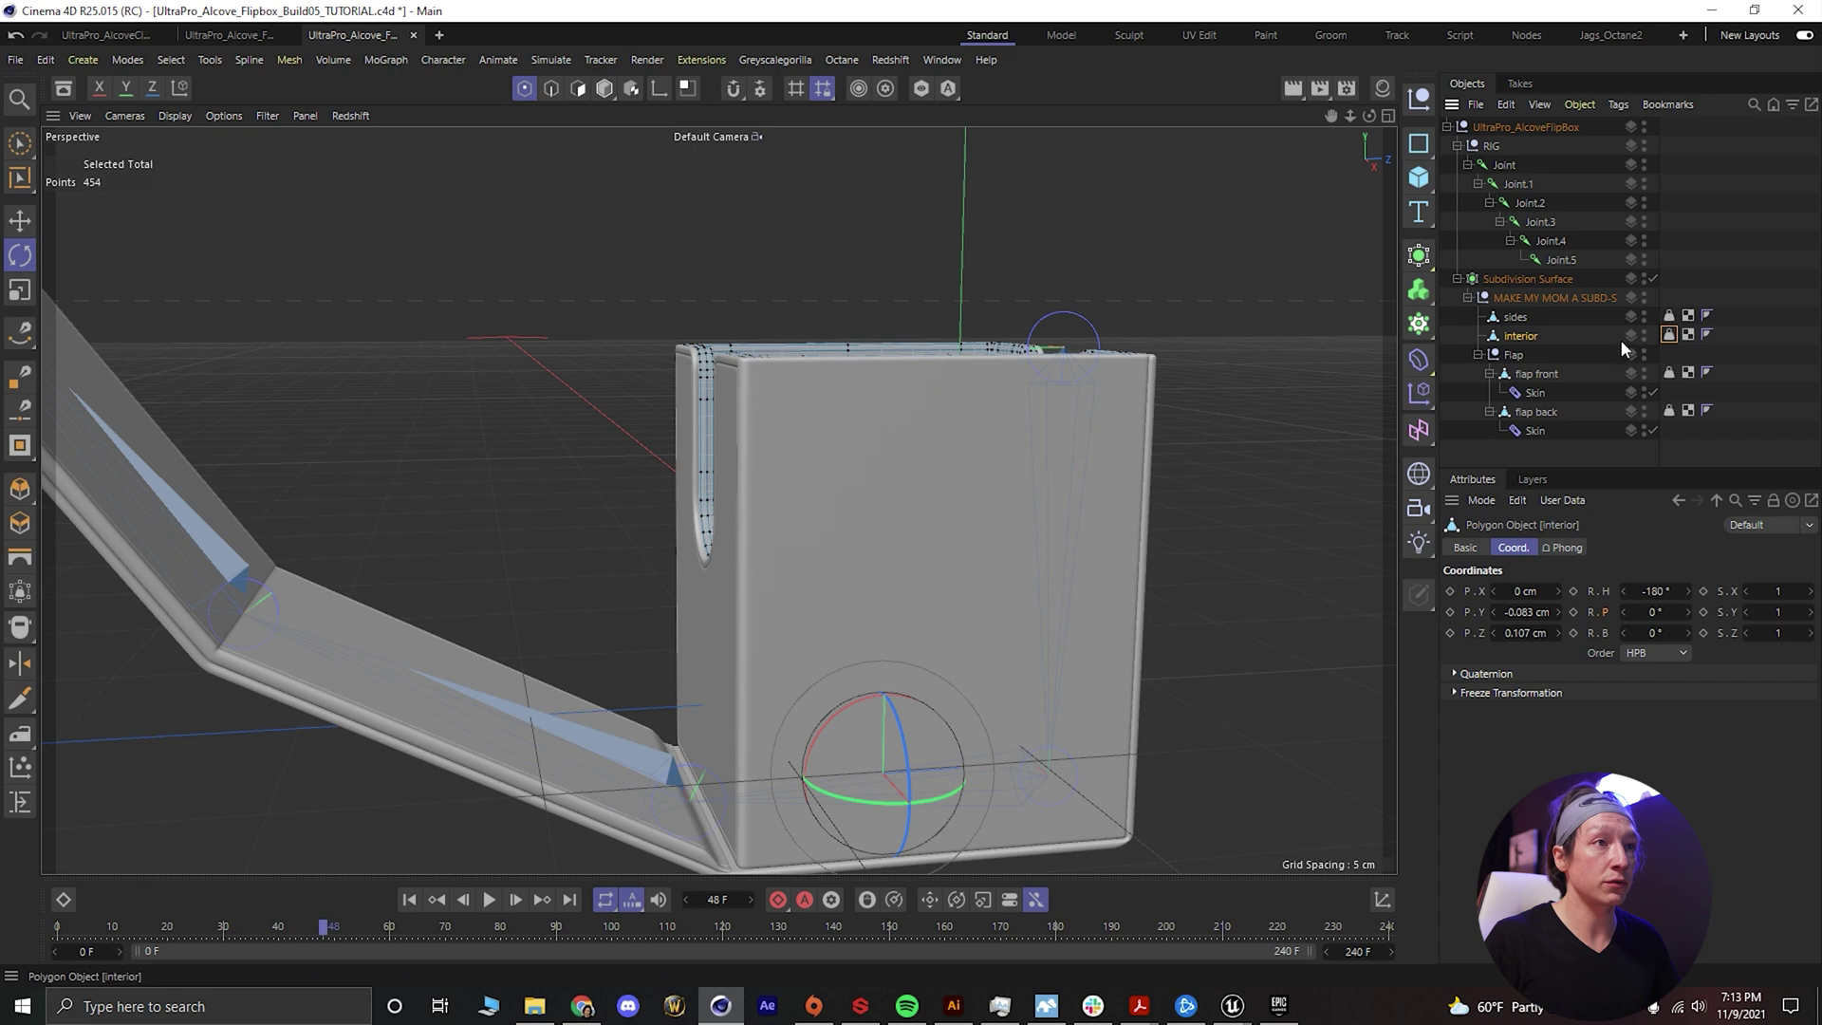
click(1654, 278)
click(889, 87)
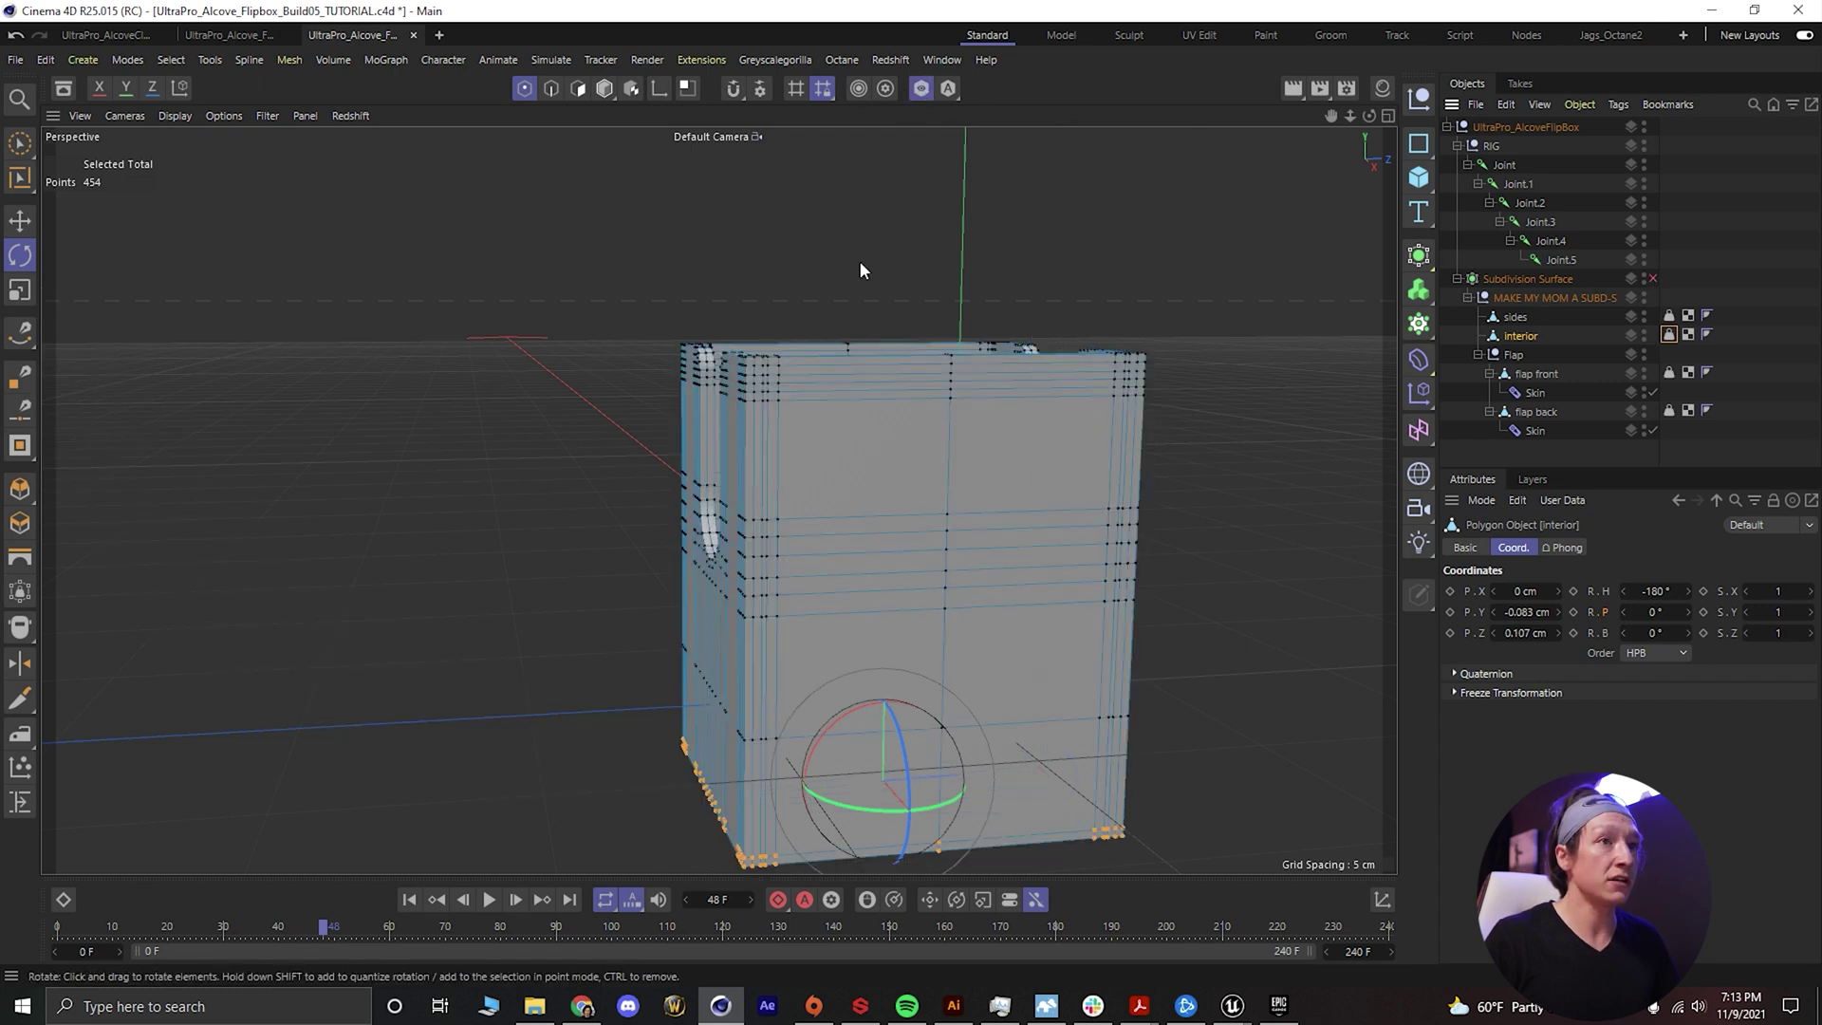
double_click(1669, 335)
drag(1126, 239, 1380, 254)
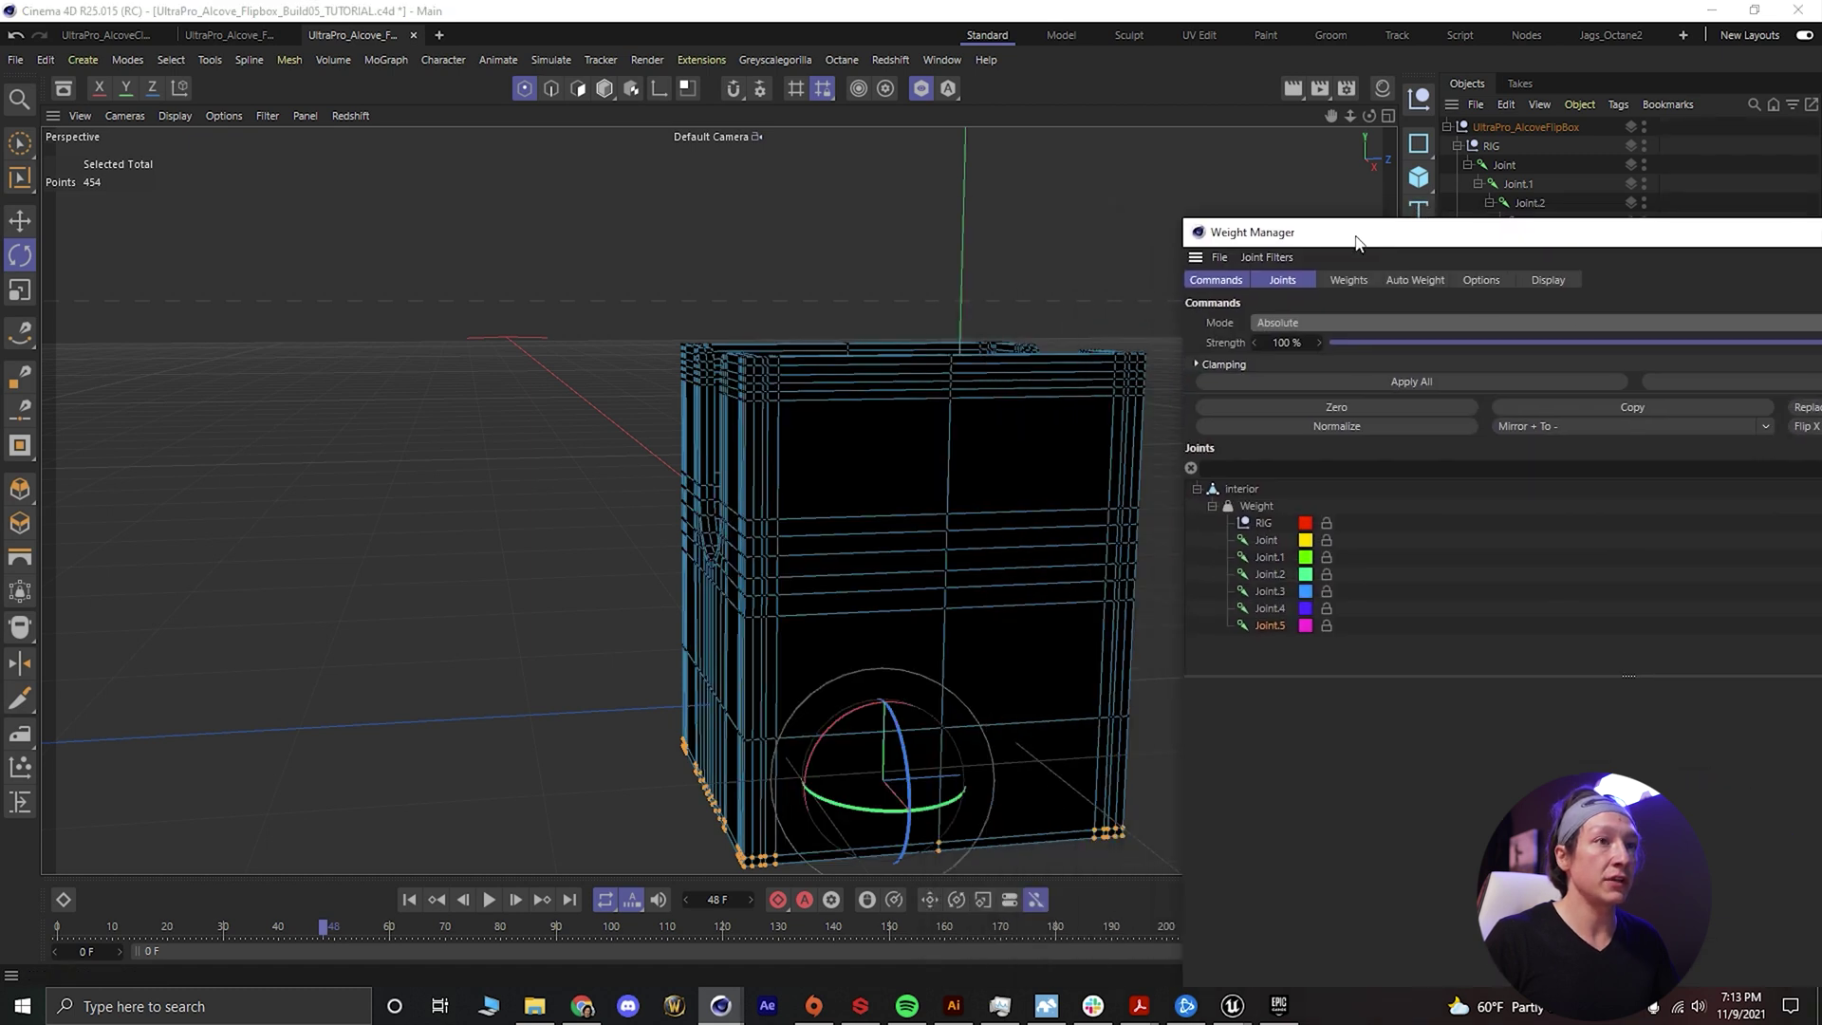
key(ctrl+a)
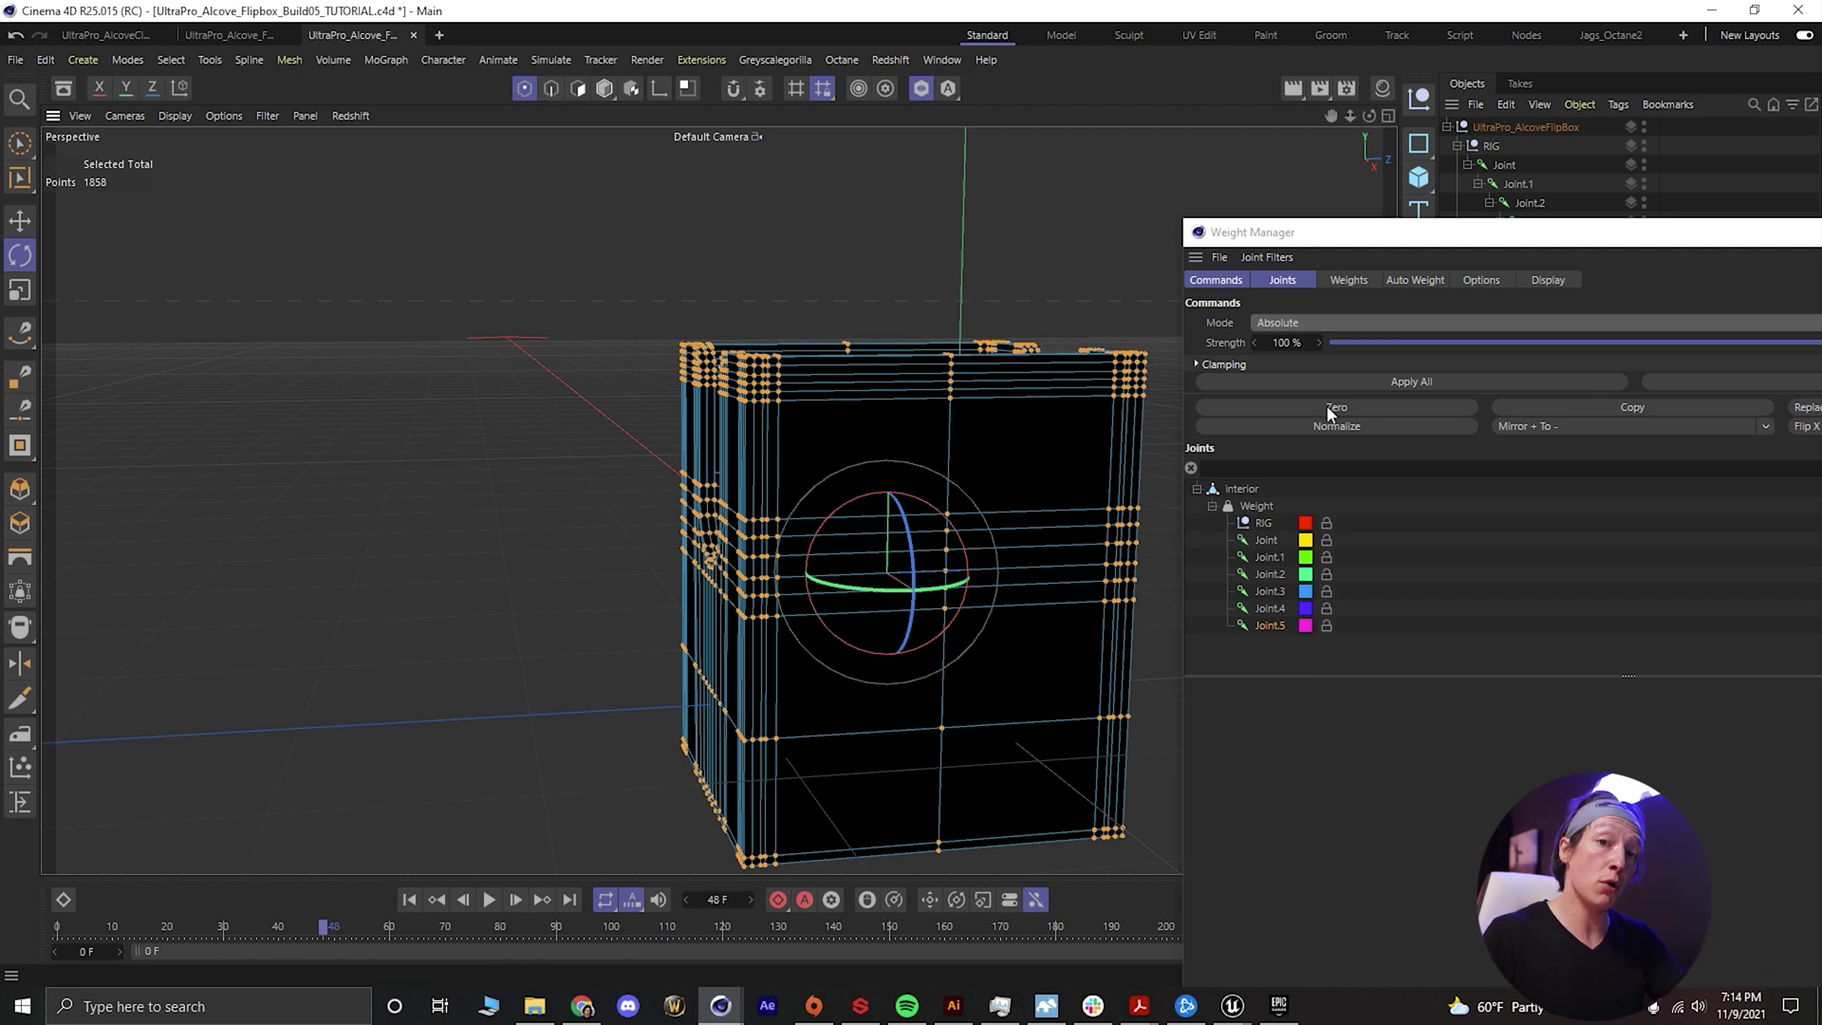
Zero the Joint.3 and Joint.2 weights on all selected interior points
click(1269, 608)
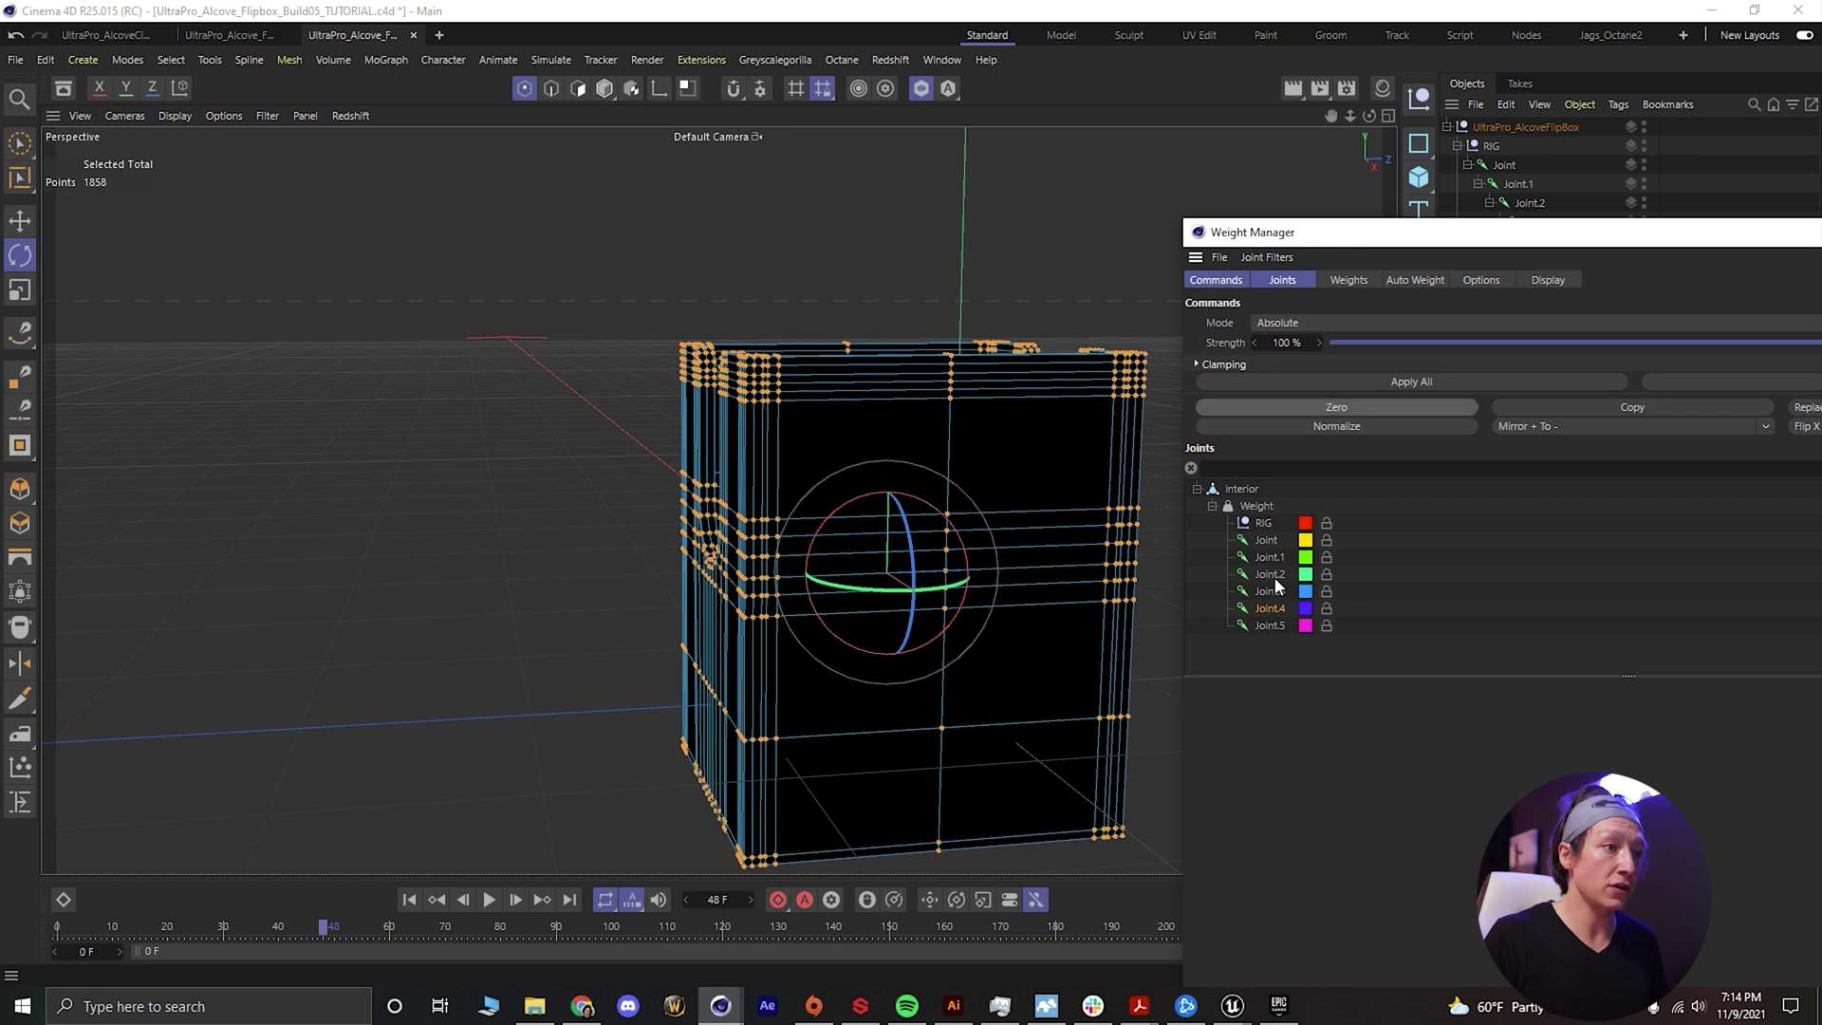
click(1270, 590)
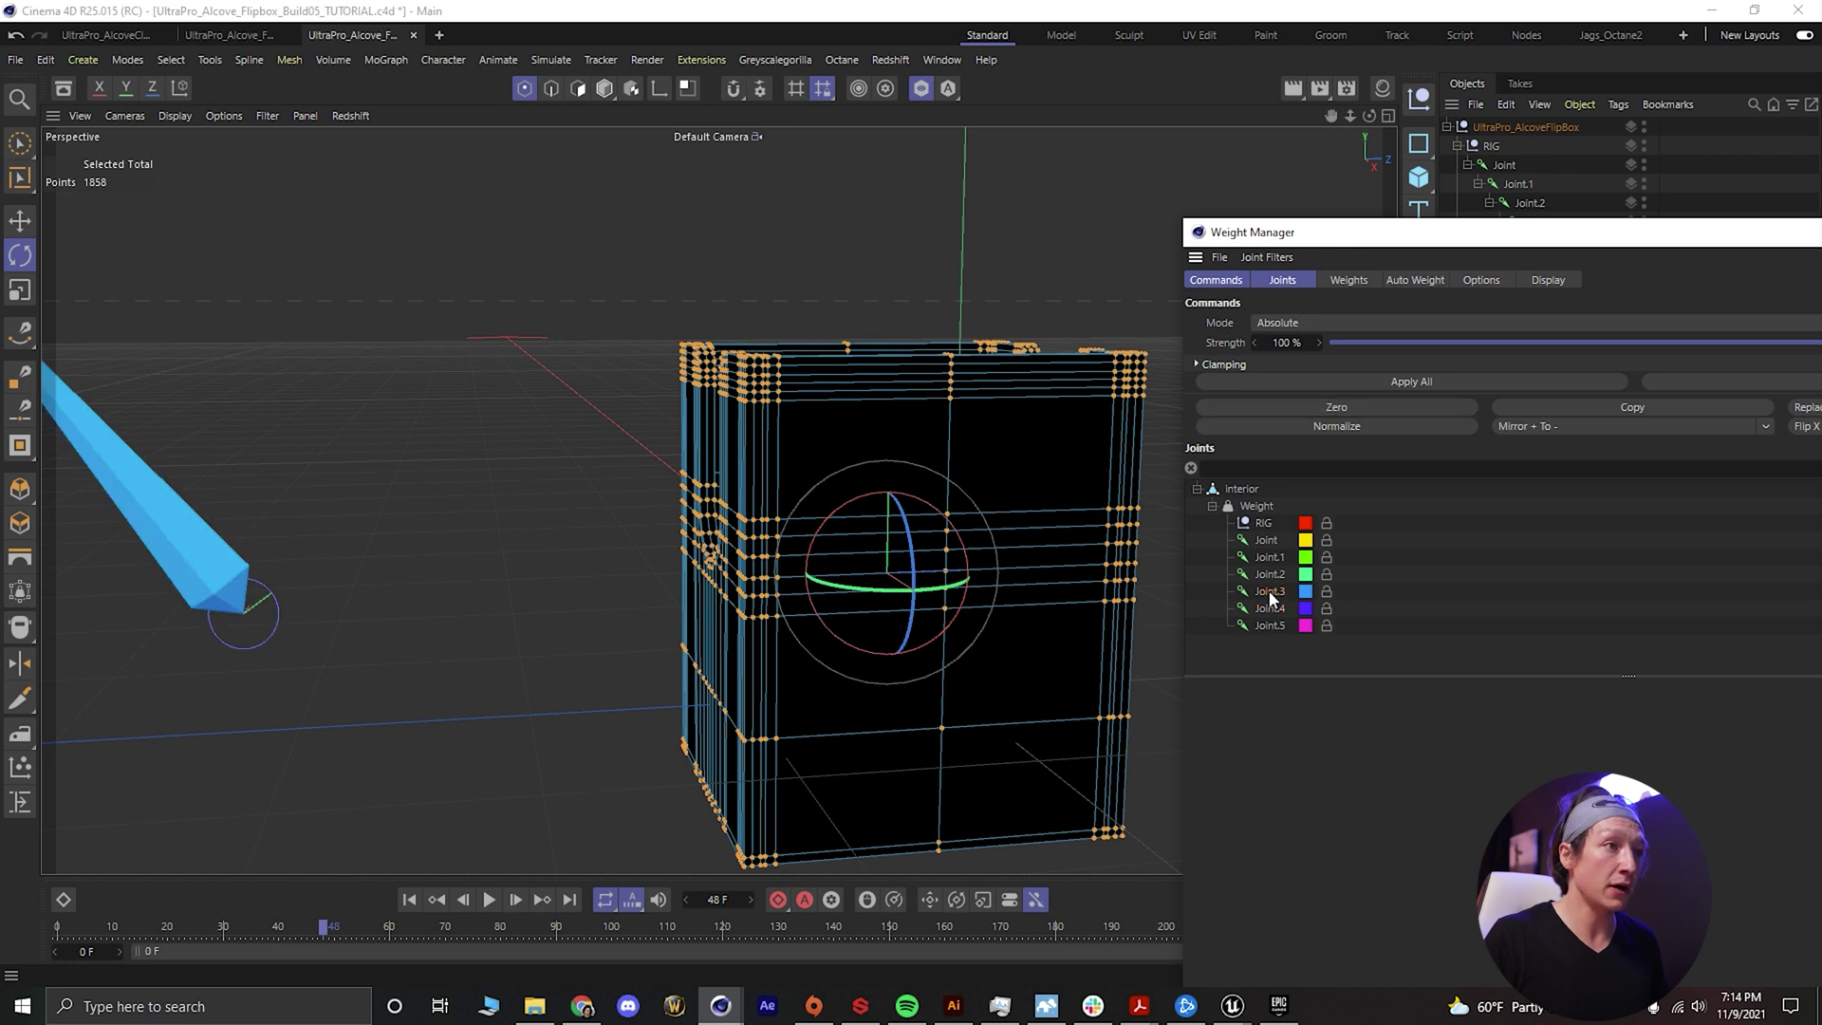
click(1353, 408)
click(186, 930)
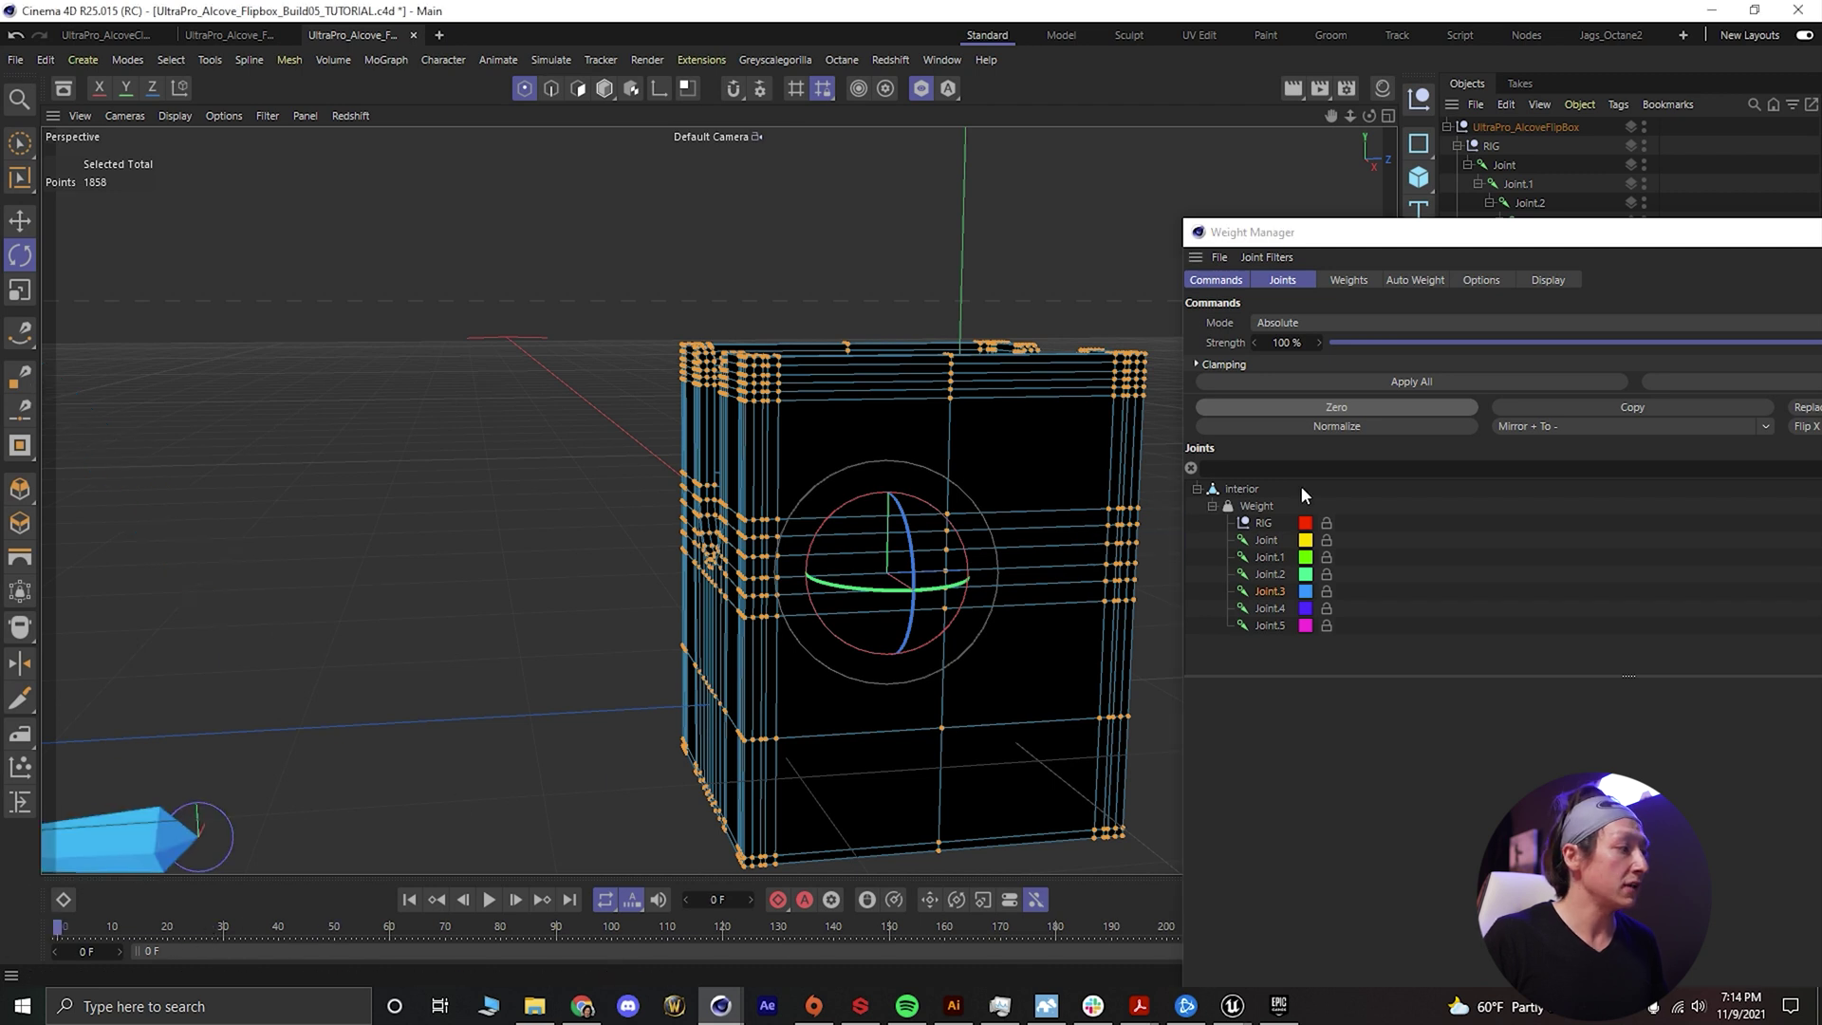
click(1272, 574)
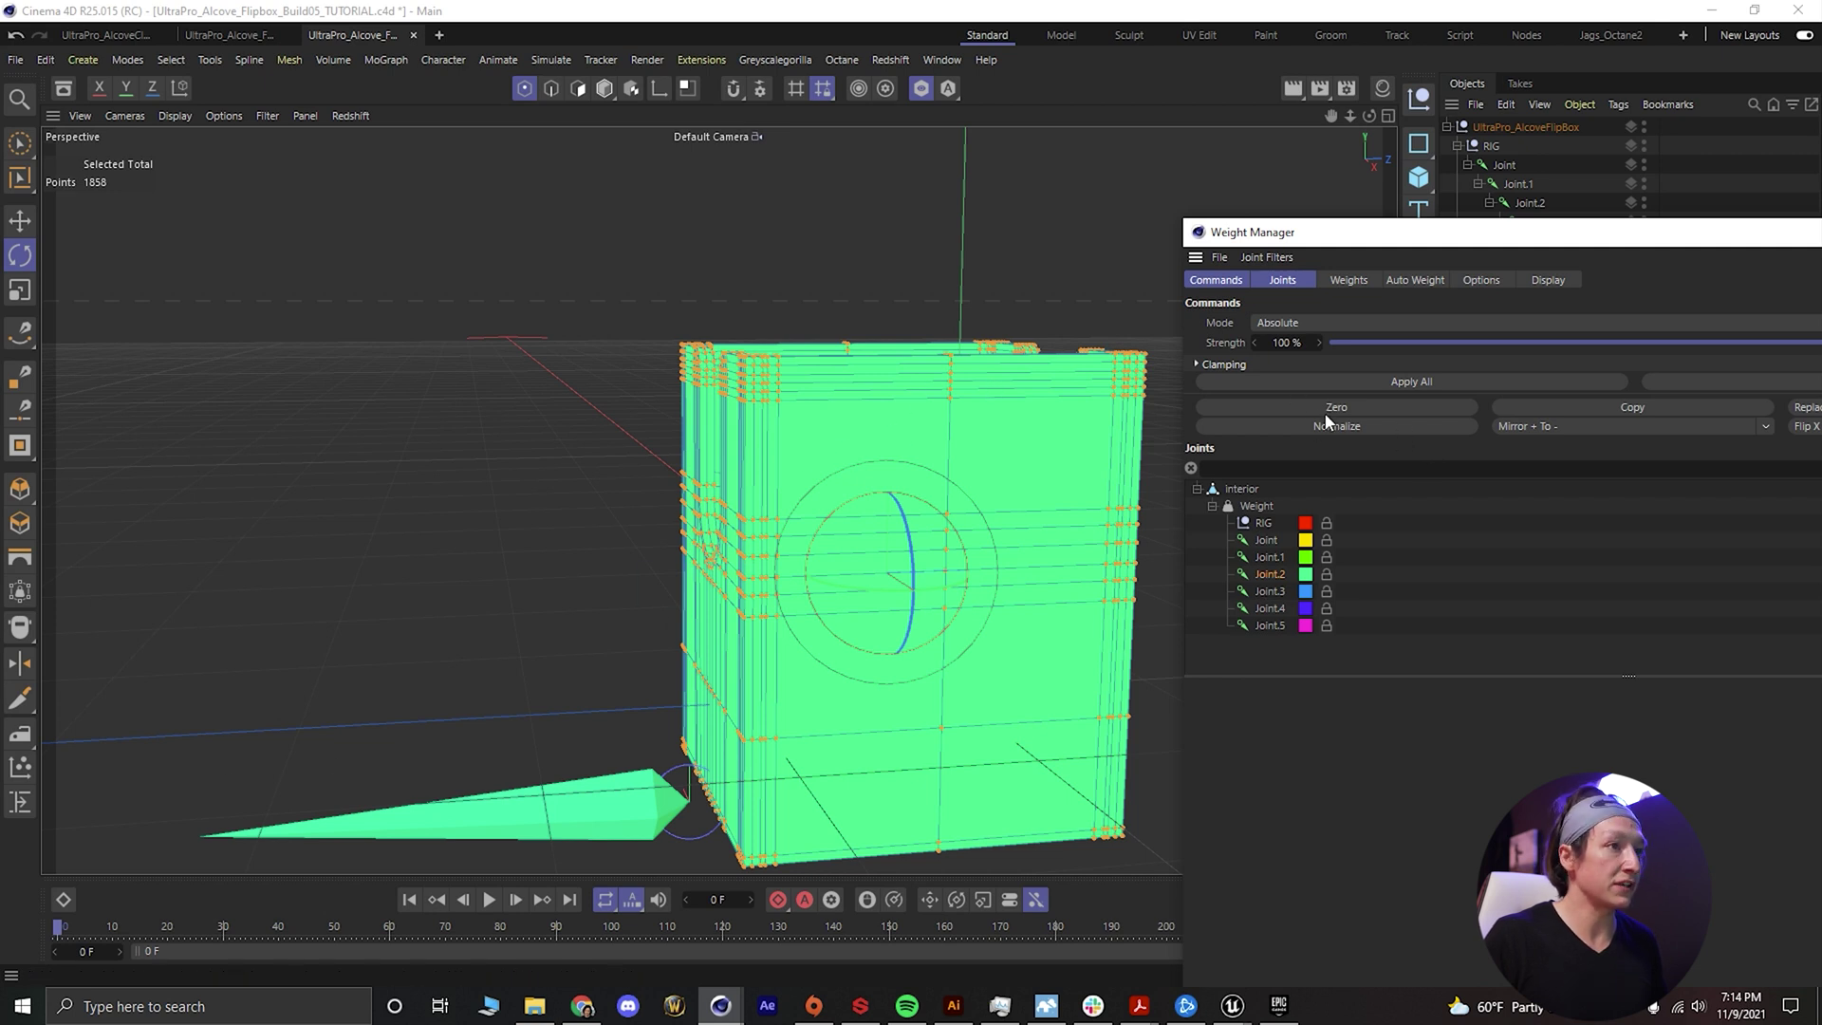
click(1334, 411)
click(1276, 558)
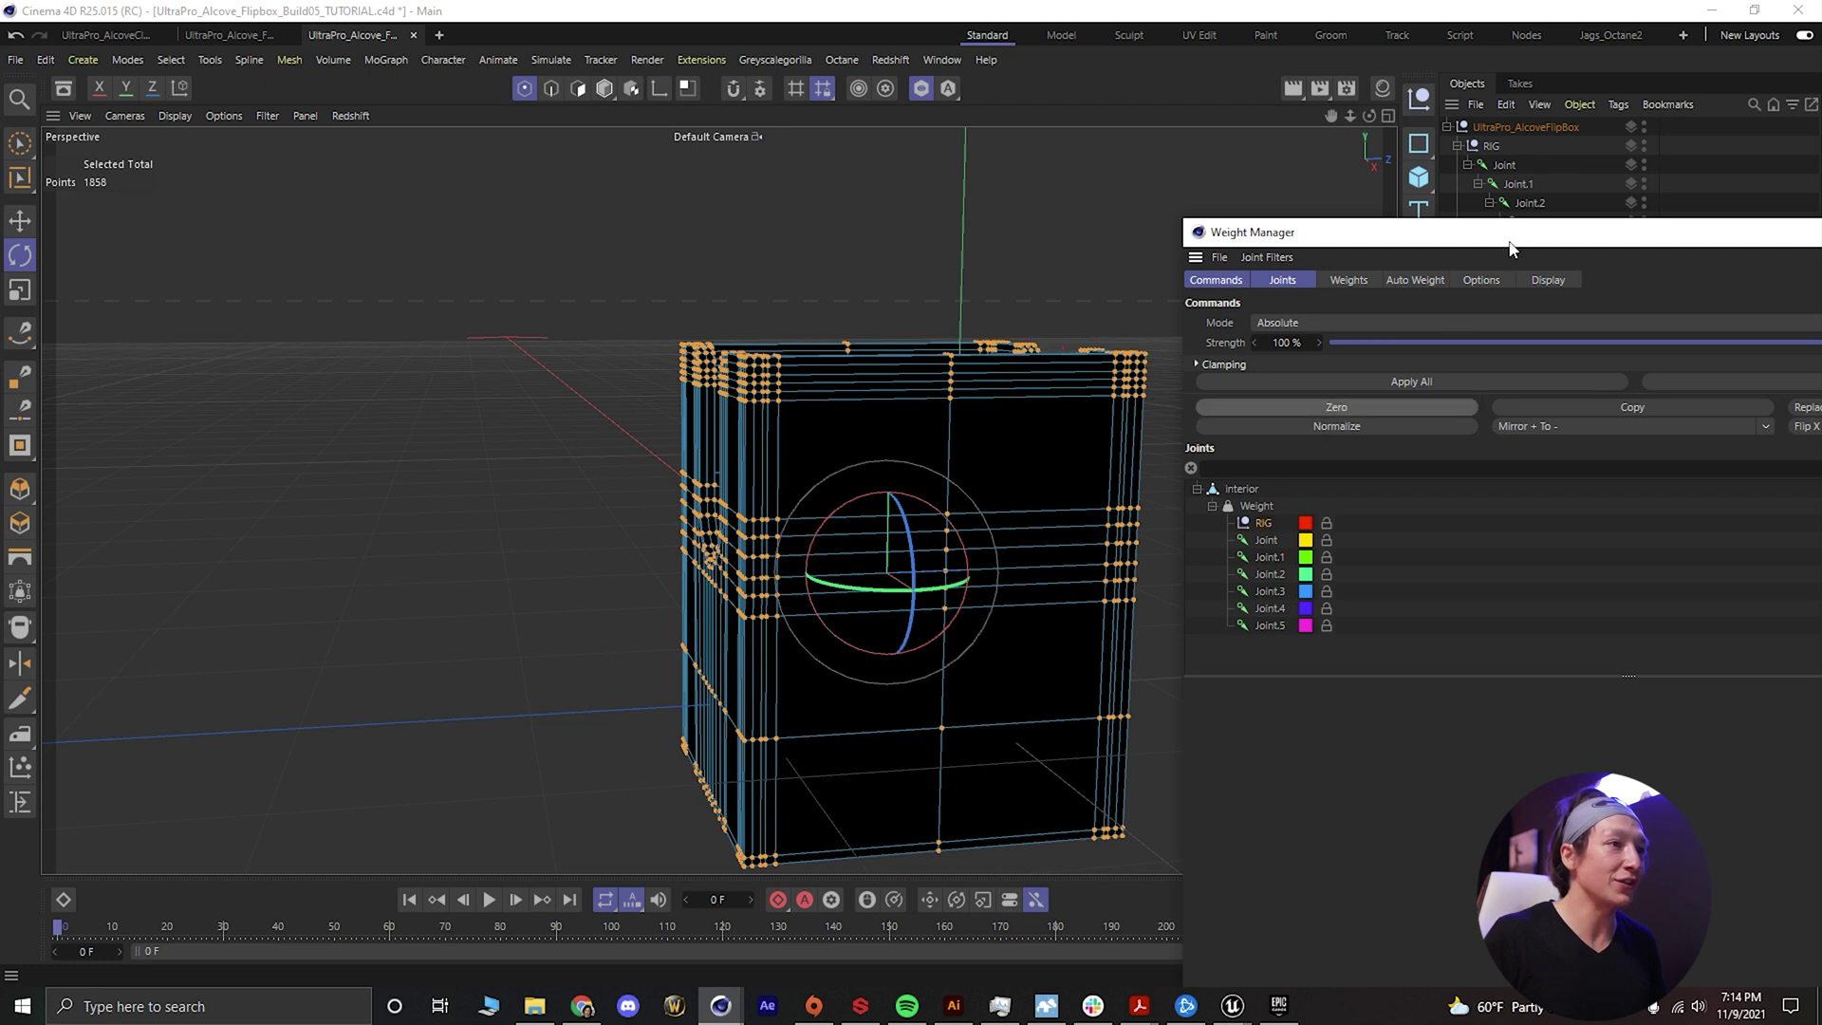
drag(1511, 248, 863, 193)
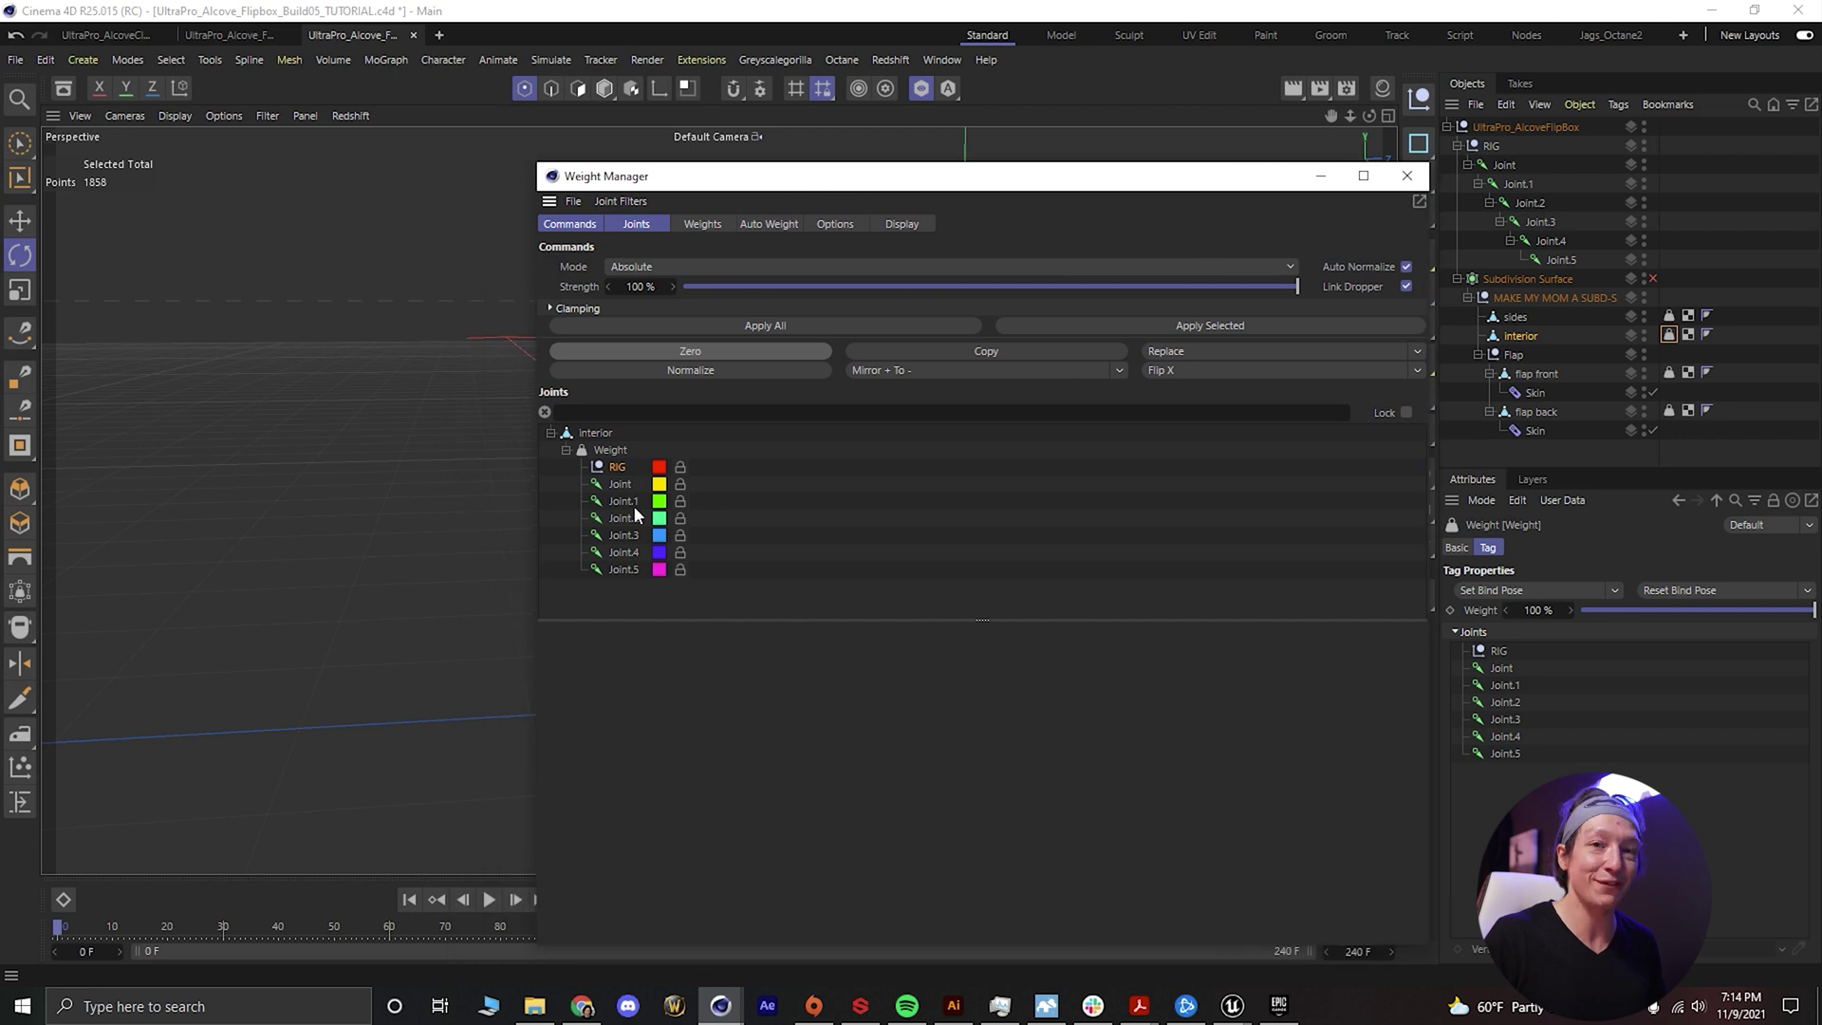
Close the Weight Manager, select the UltraPro_AlcoveFlipBox root, and save the project
click(1407, 178)
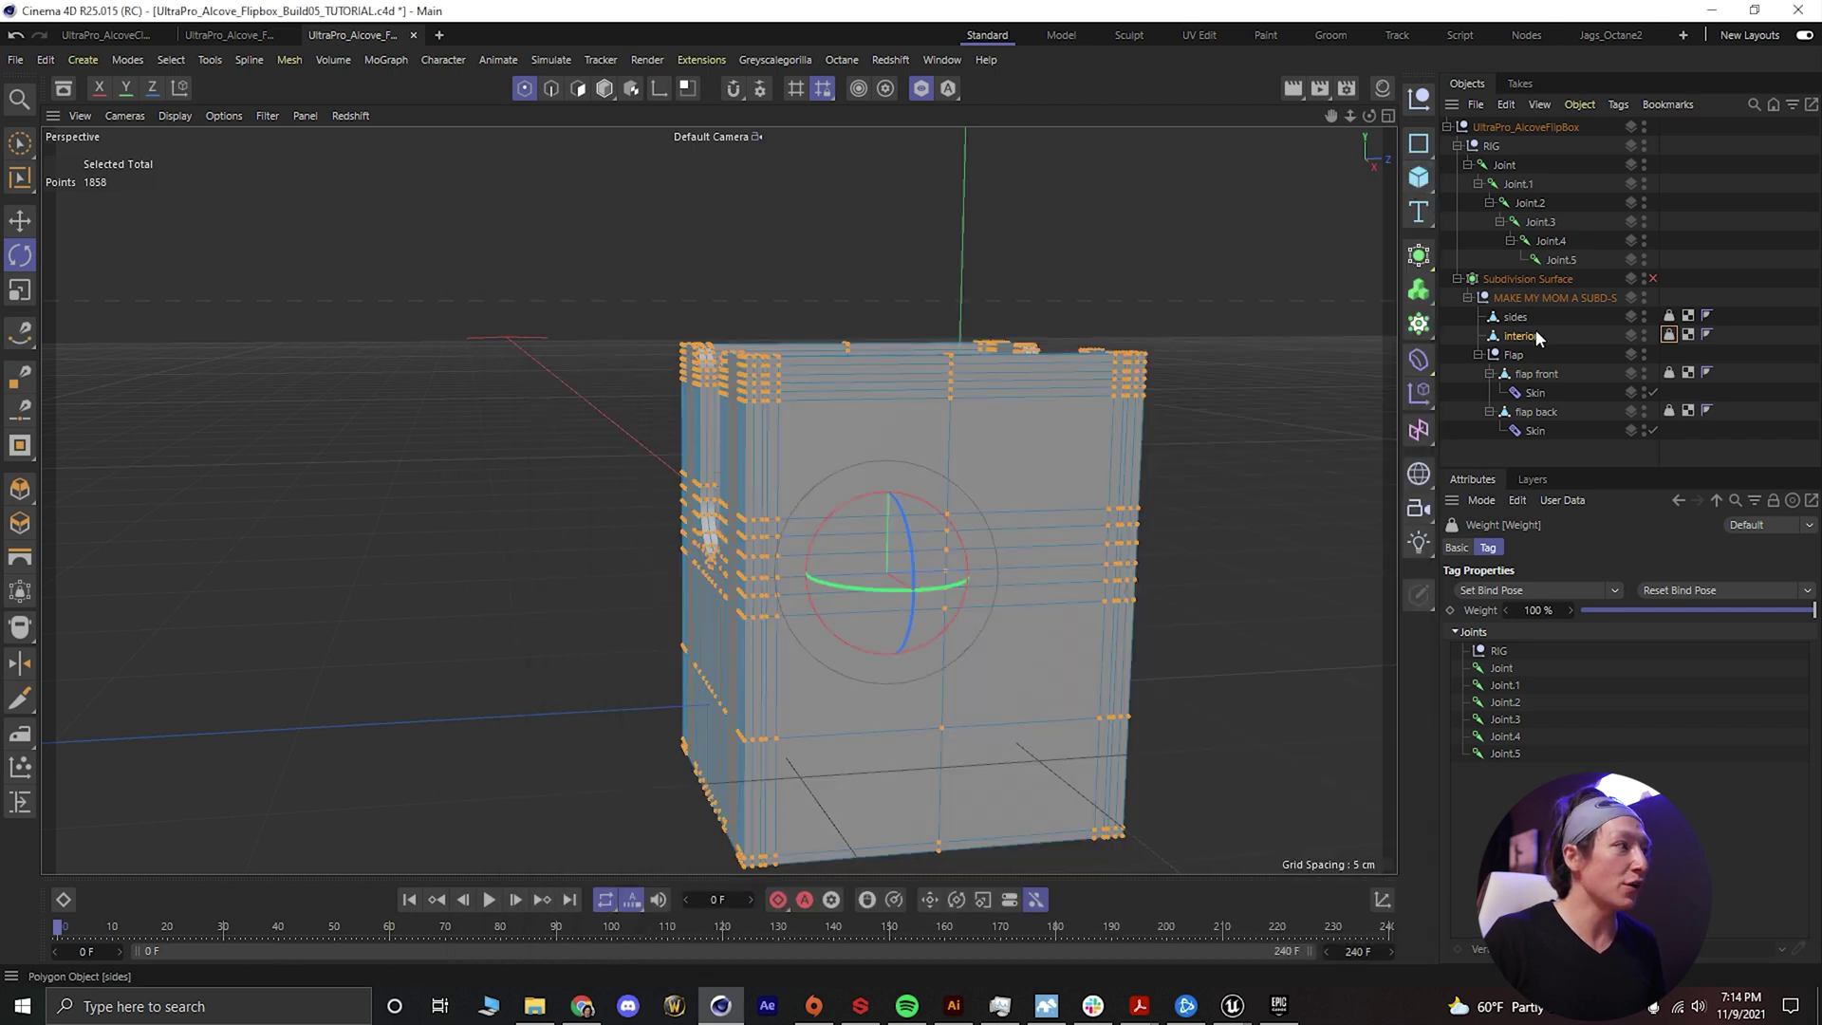
click(1714, 274)
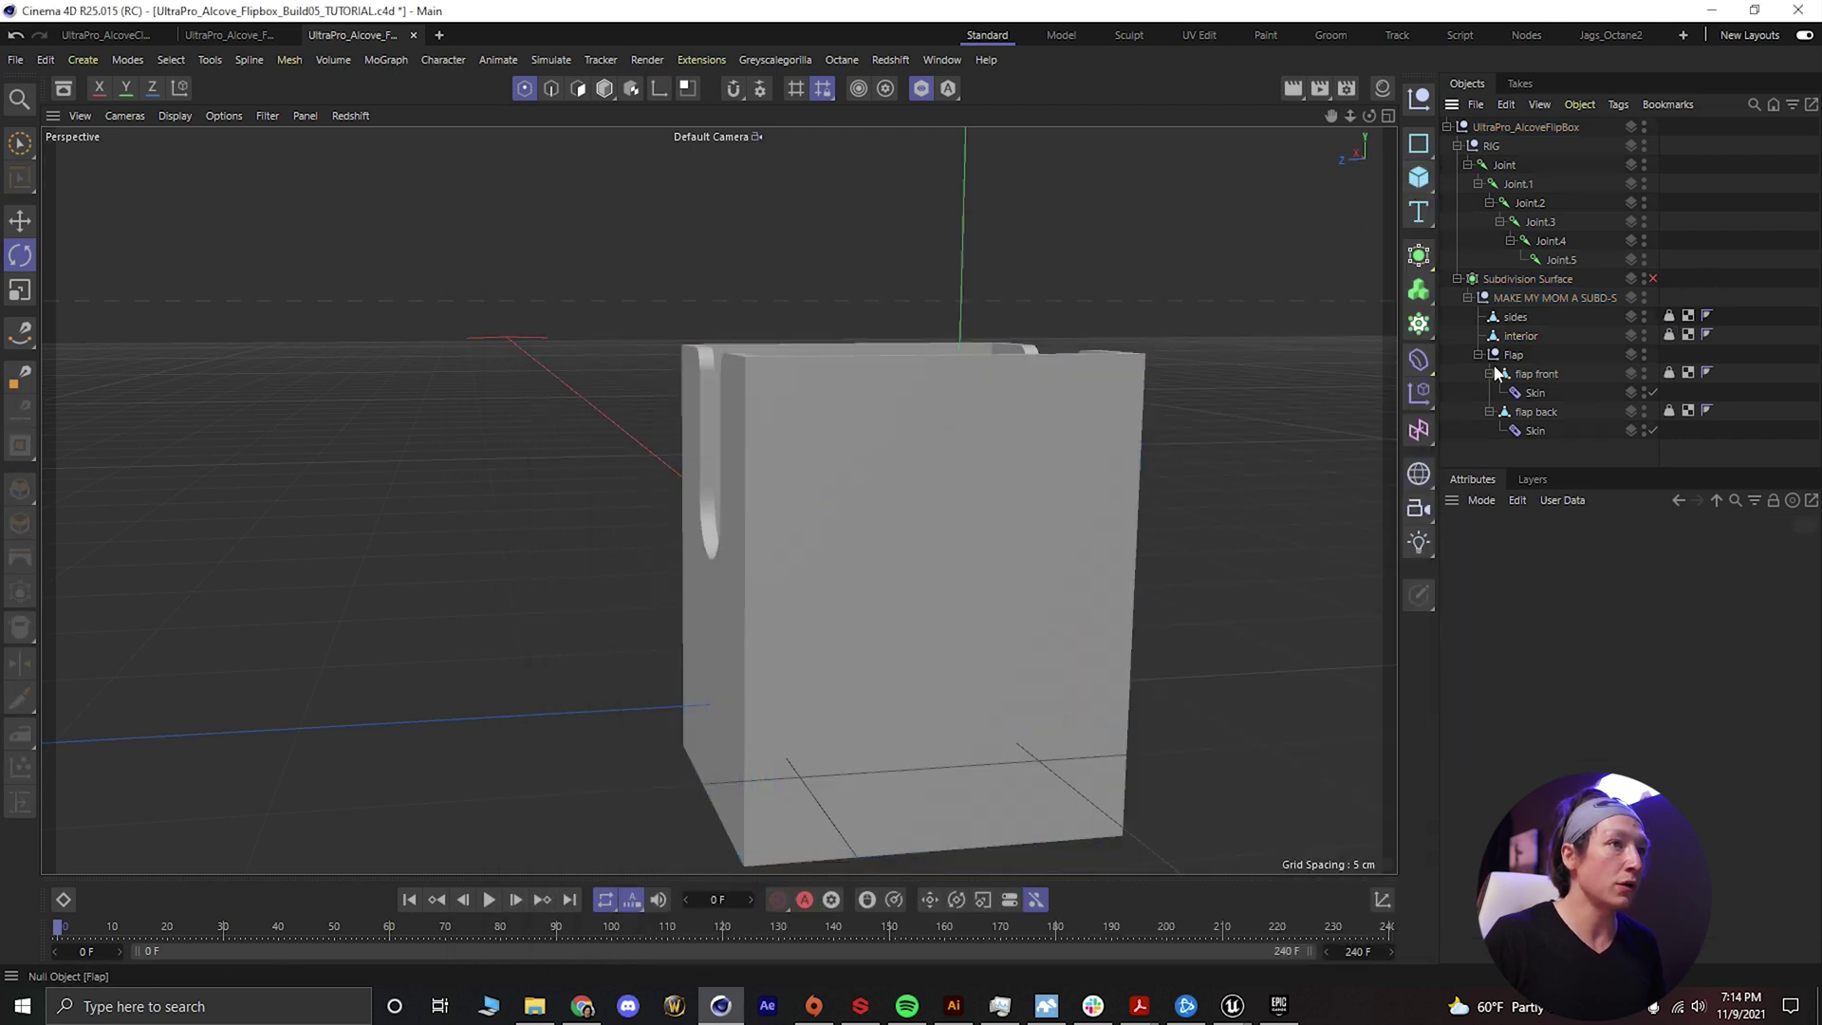
click(1522, 129)
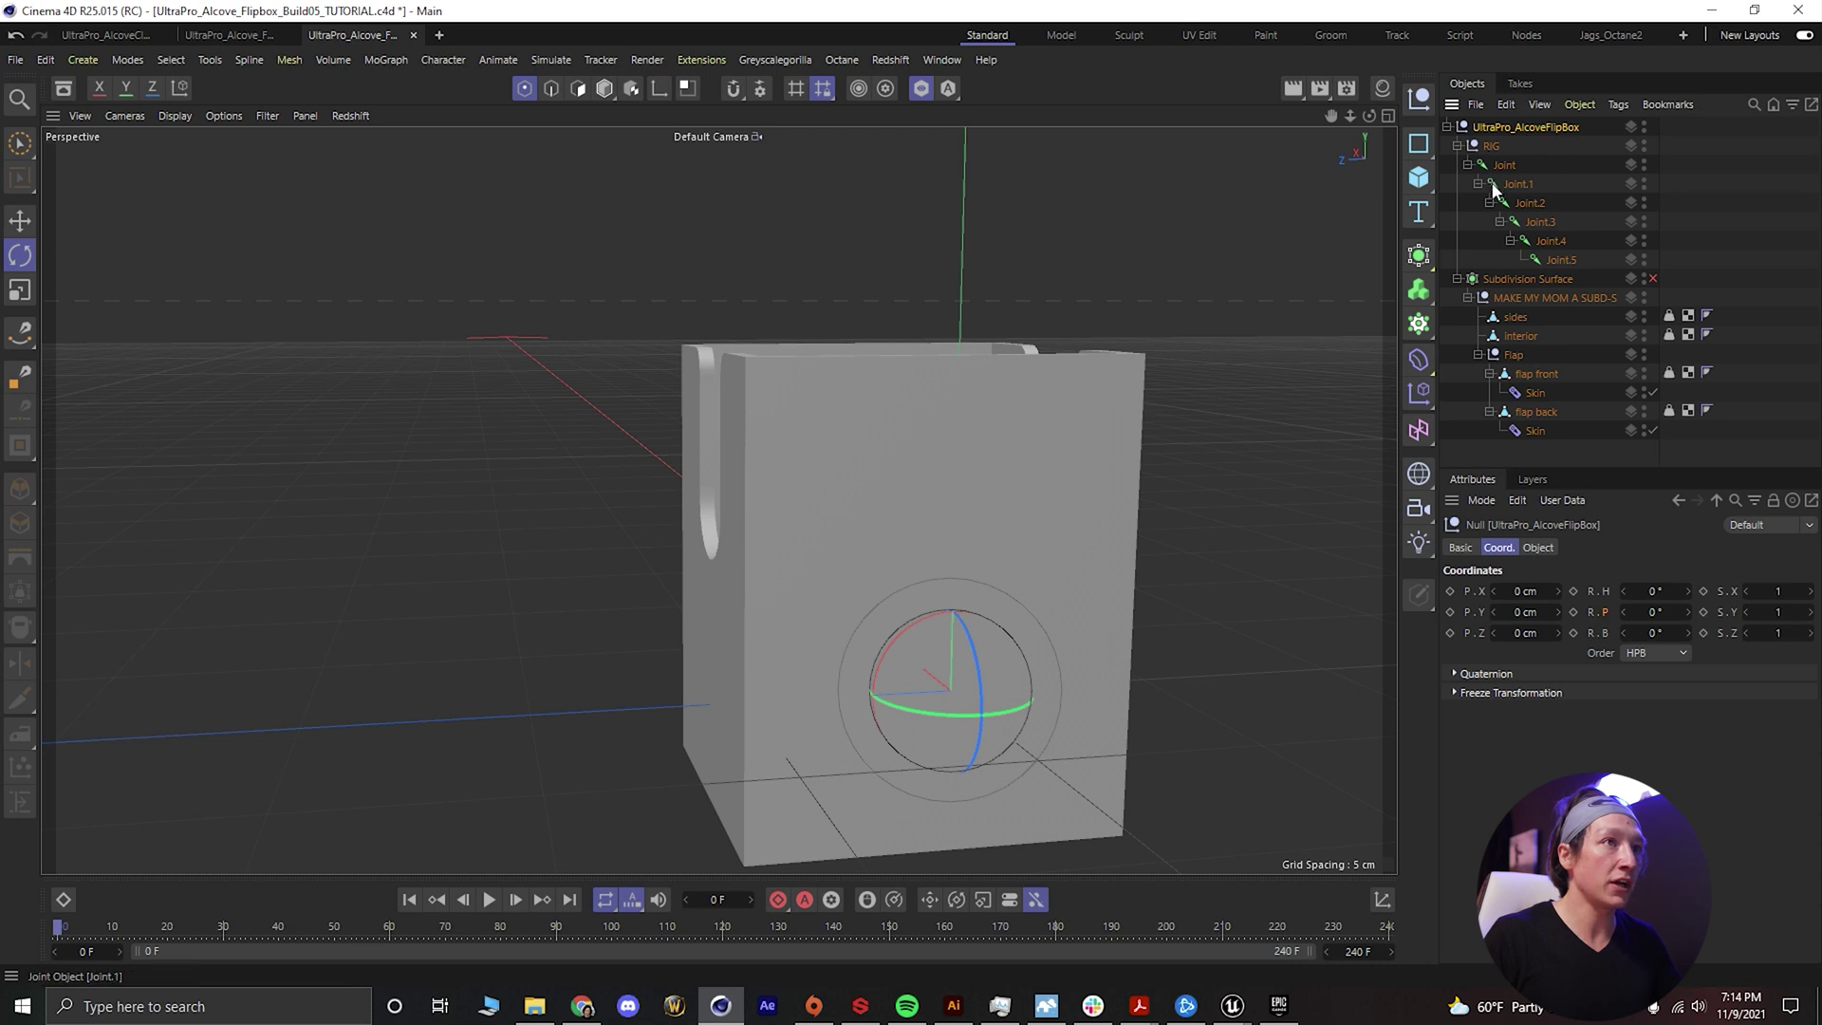
key(ctrl+s)
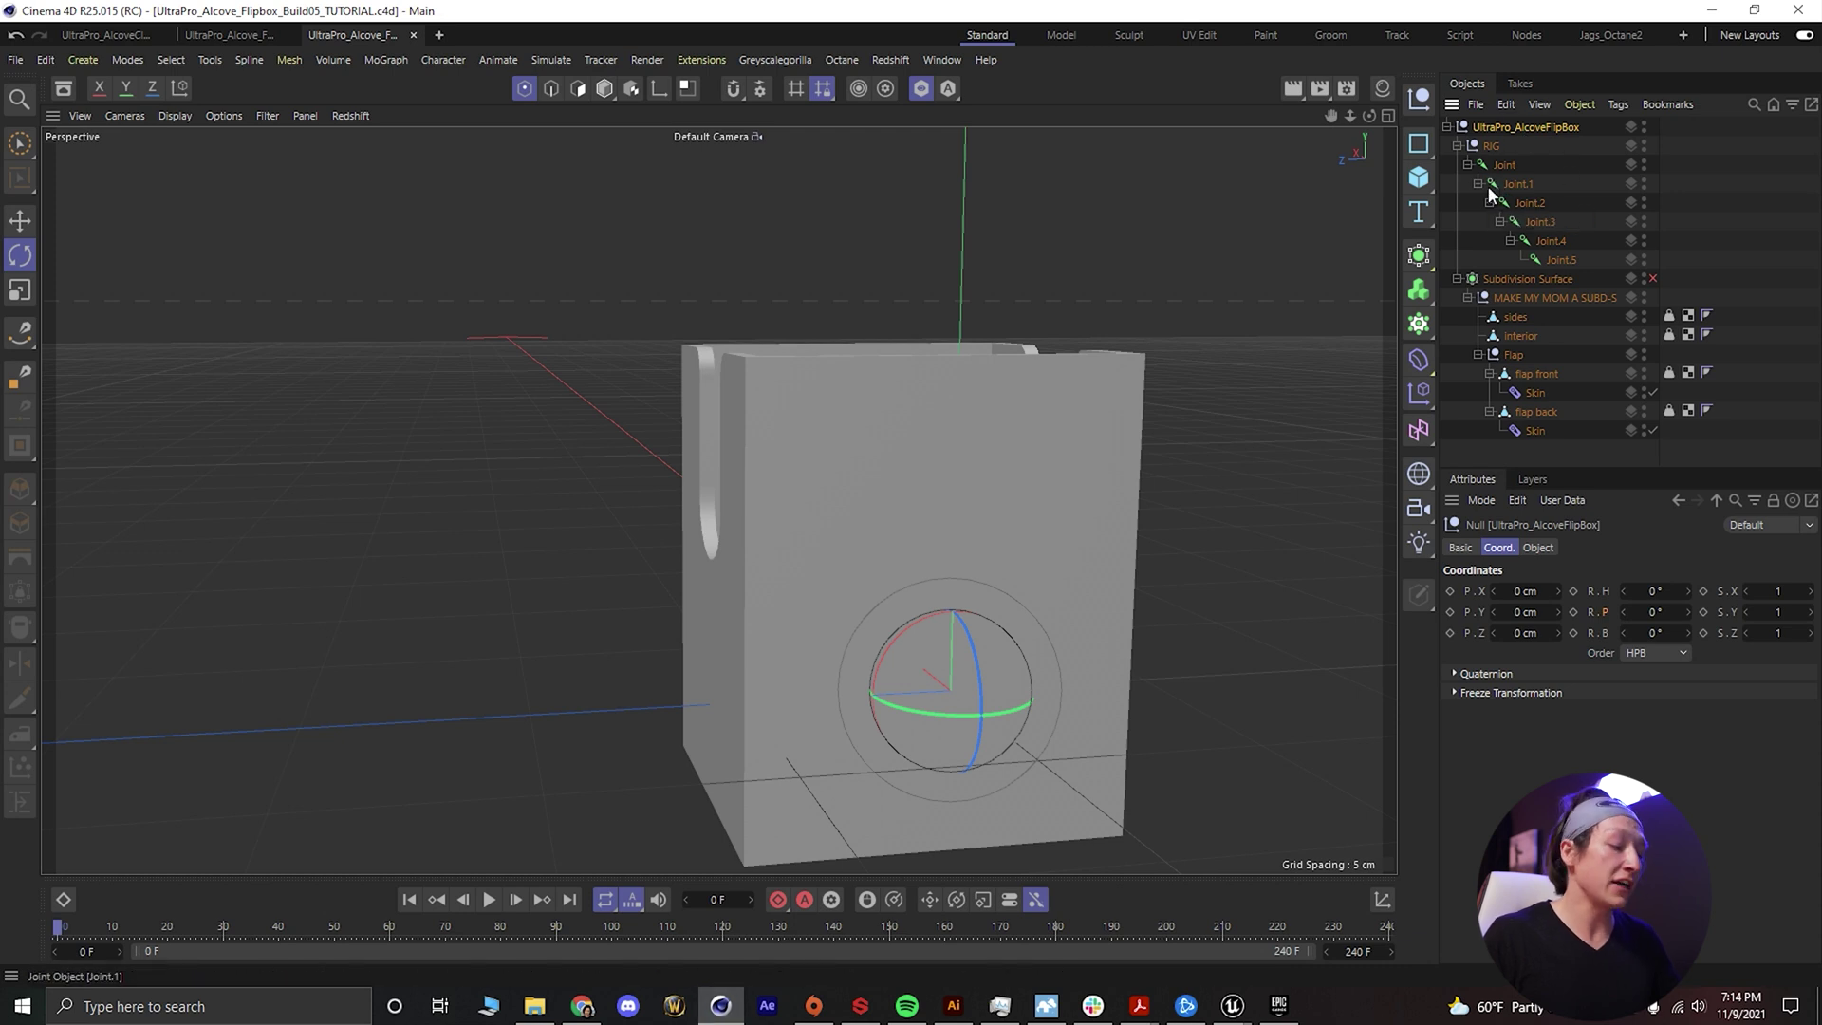
Open the FBX export settings and cancel without exporting
click(14, 59)
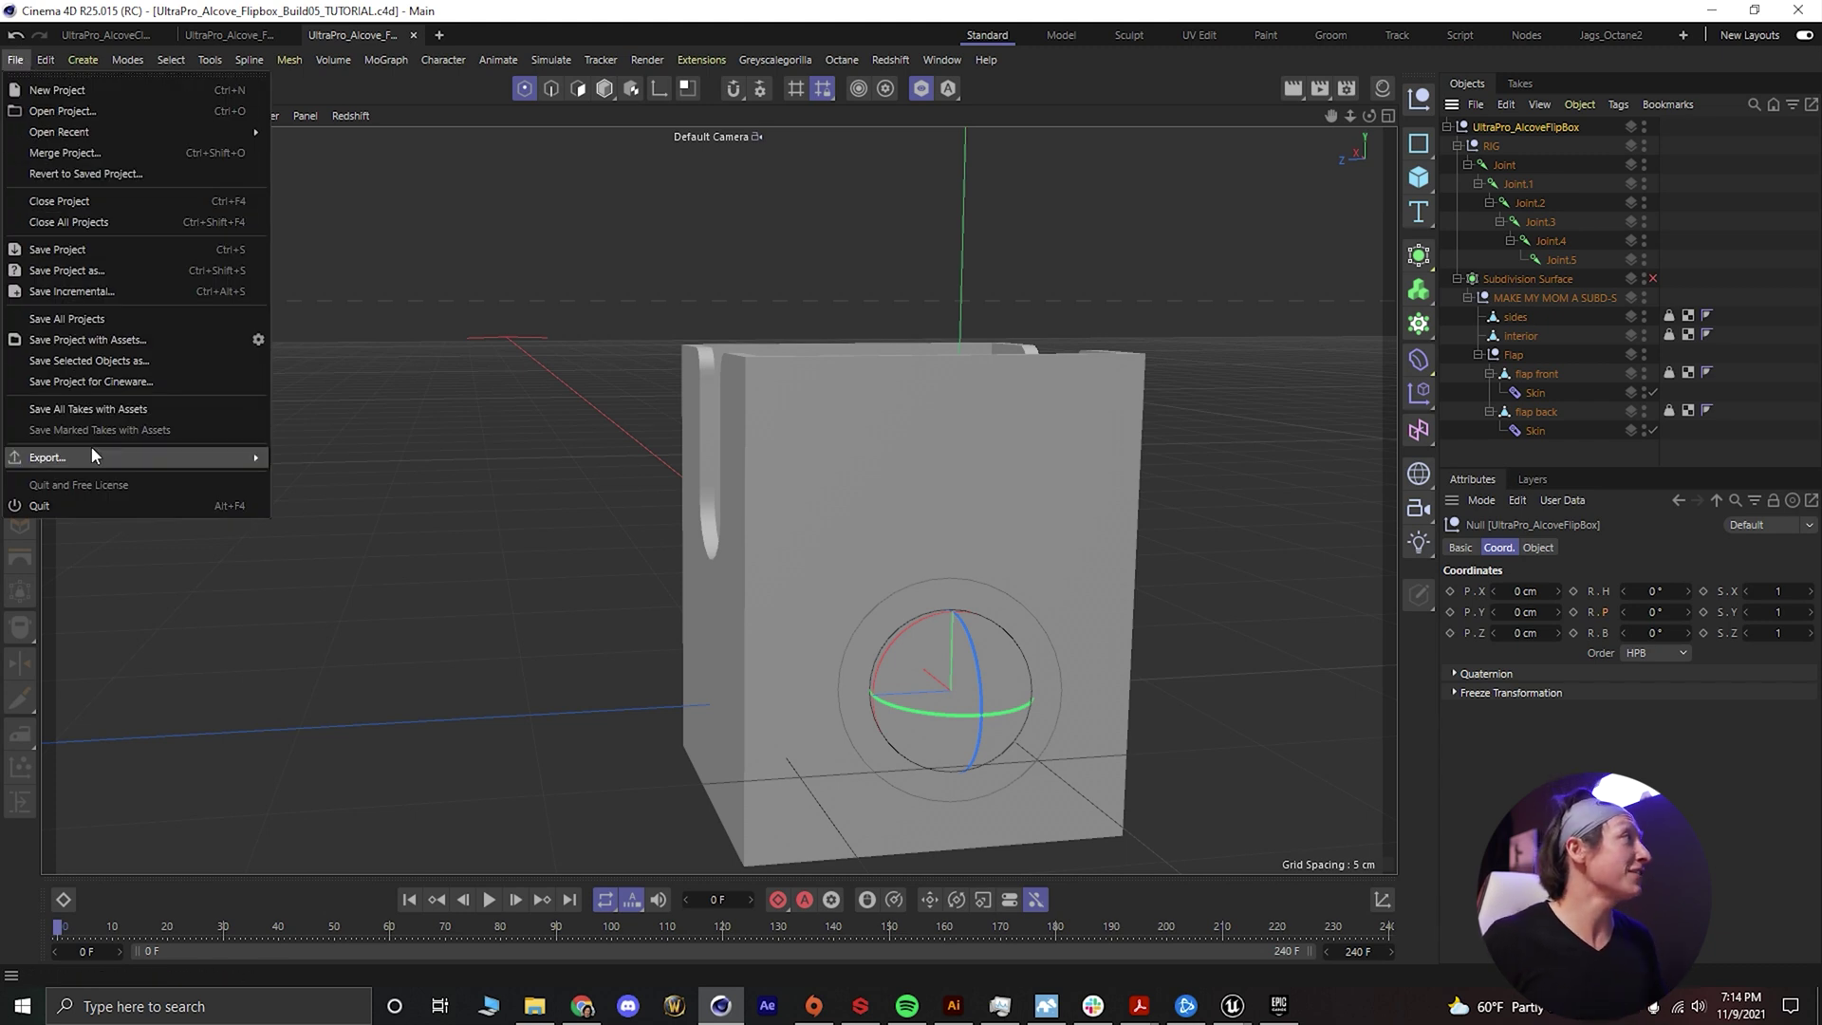
mouse_move(95, 455)
click(302, 623)
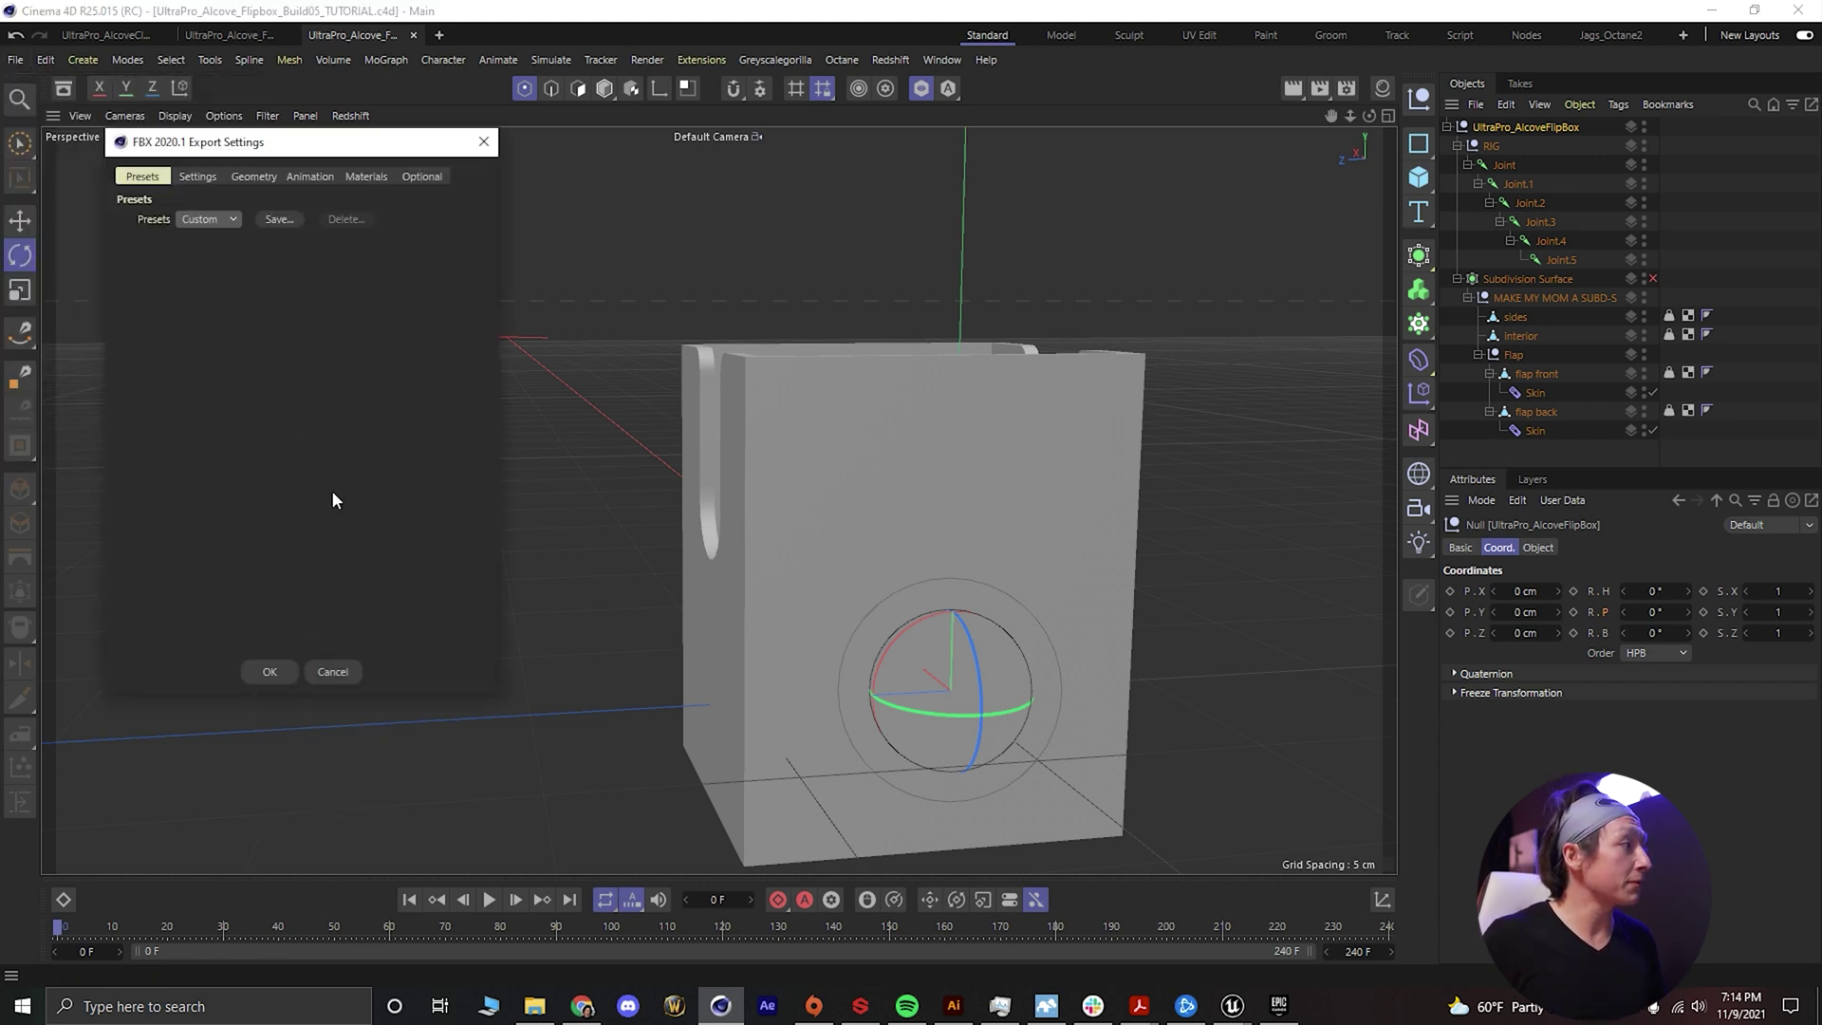
click(325, 670)
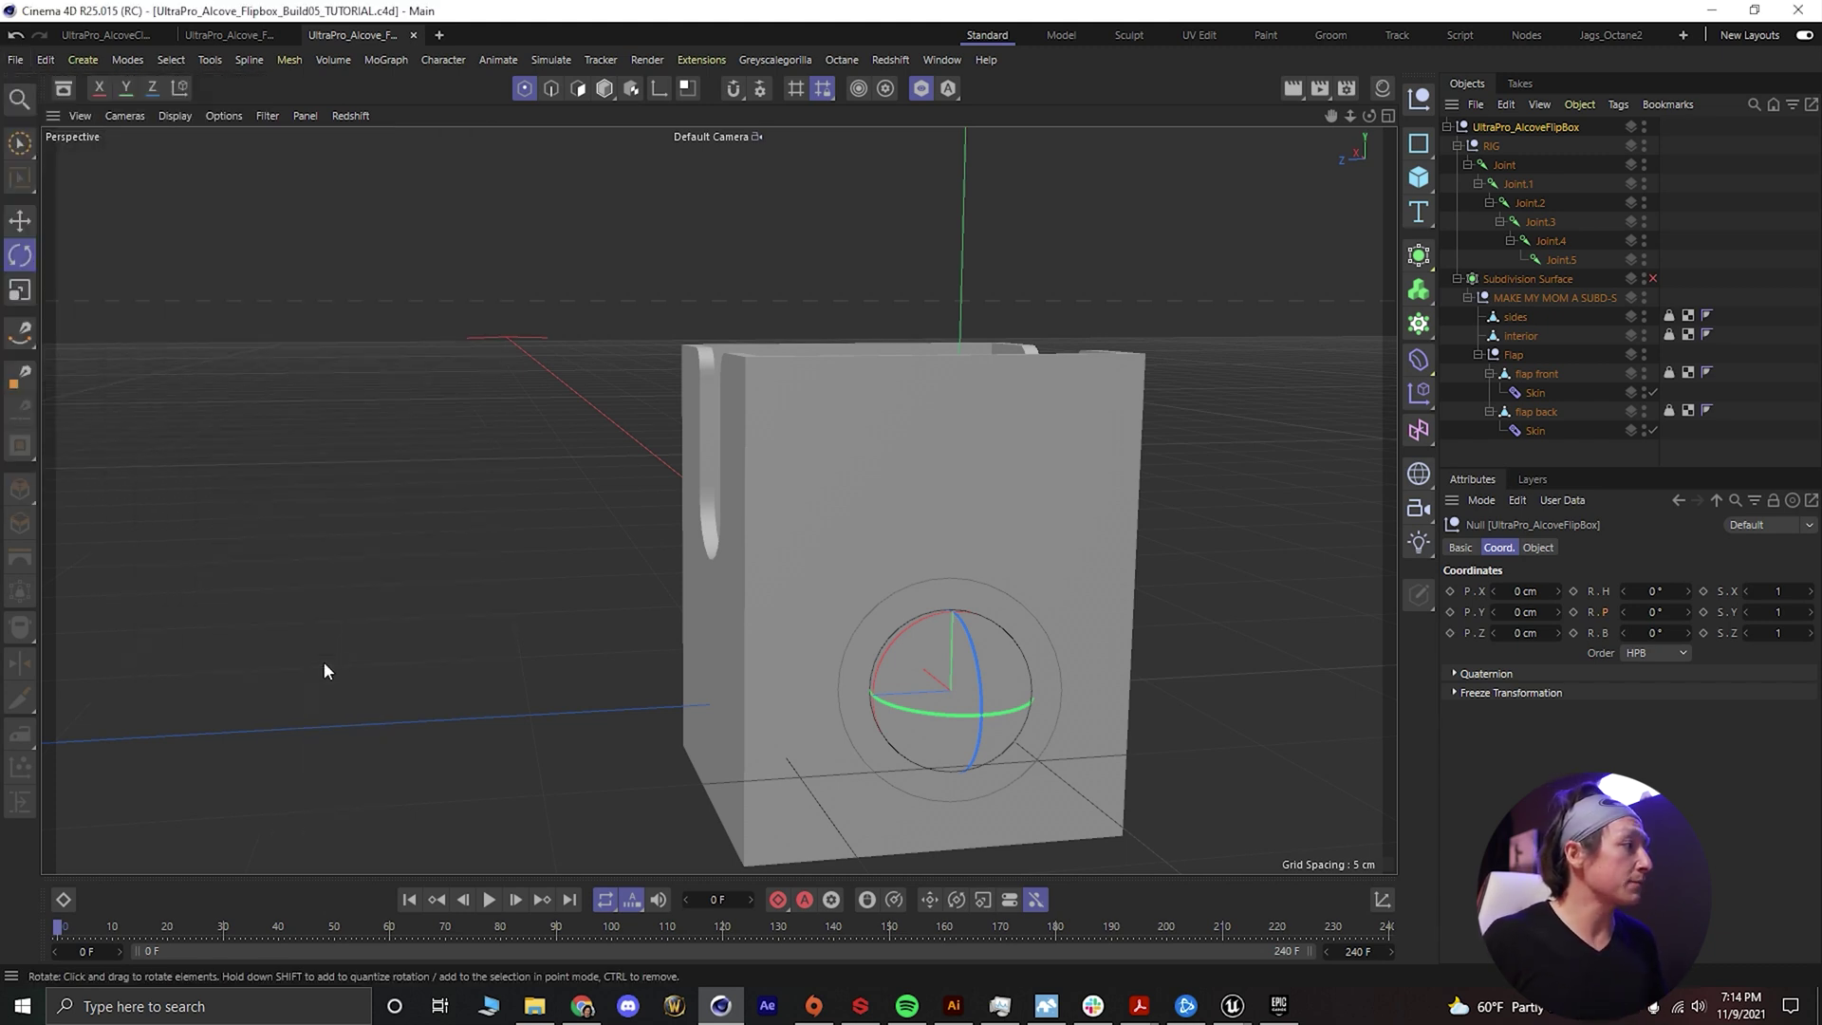
Turn off solo and re-enable Subdivision Surface to show the whole flipbox
click(921, 90)
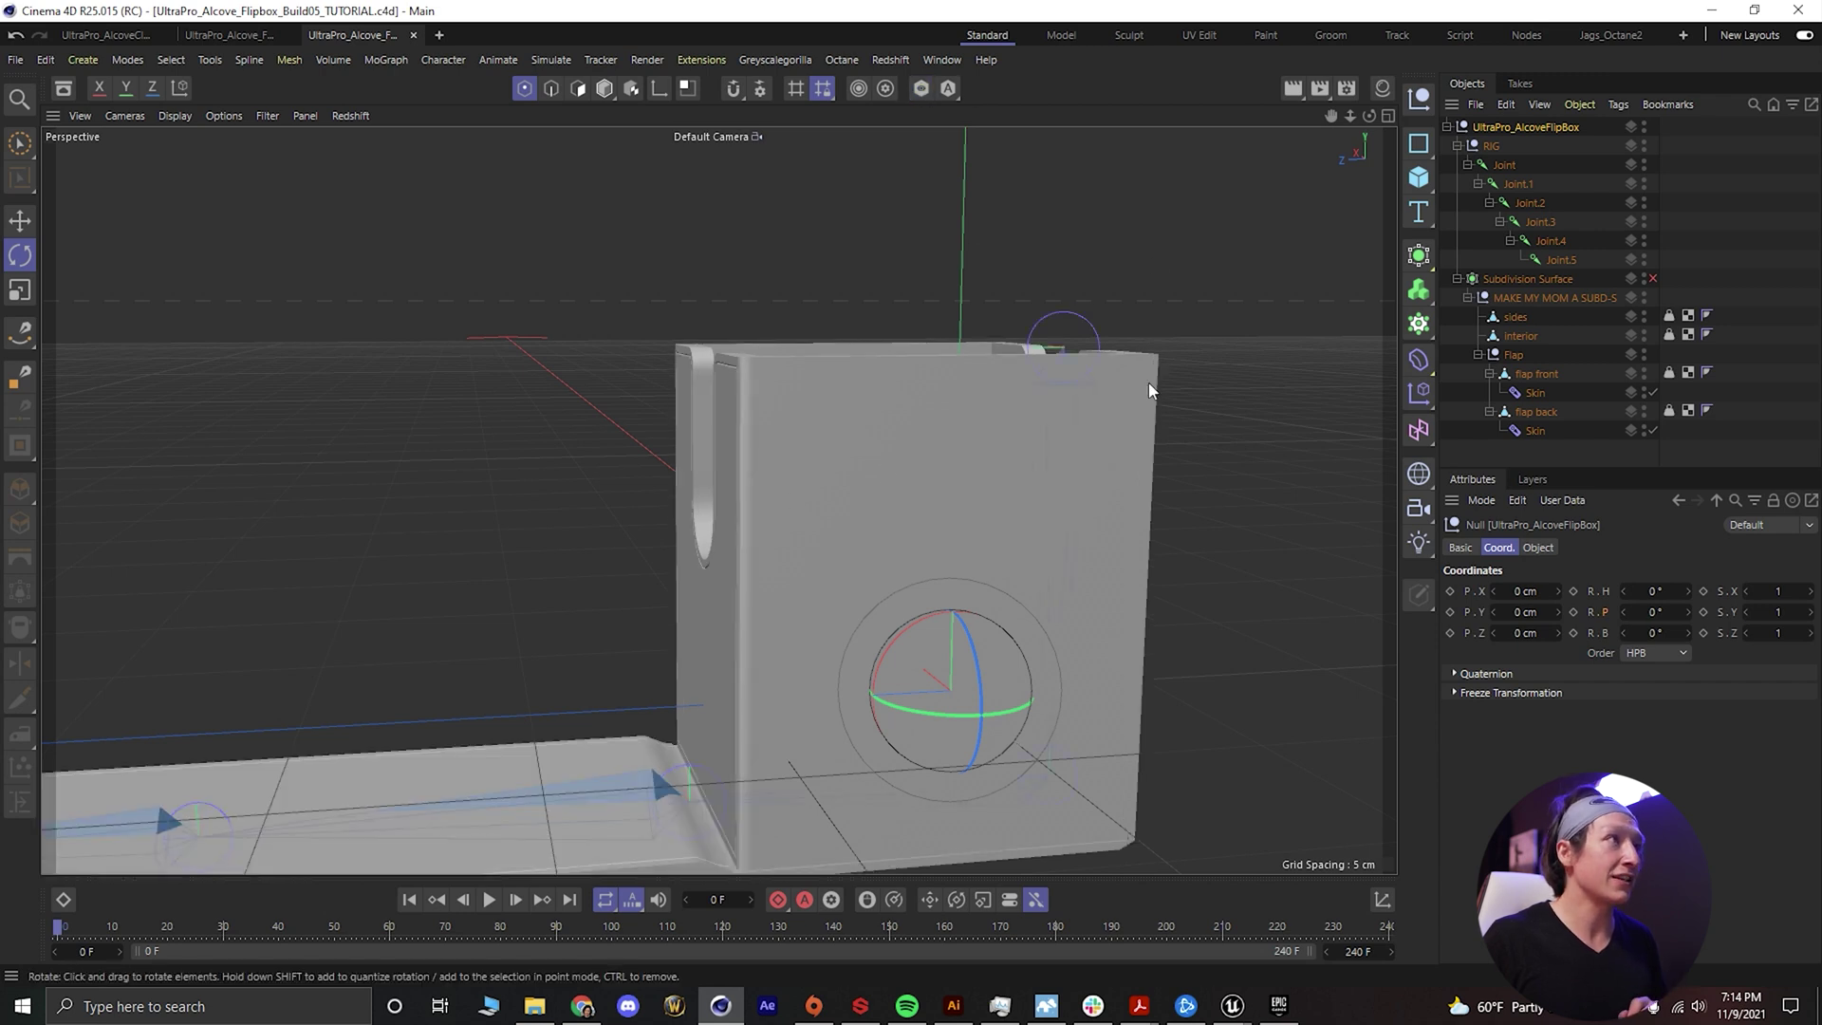
click(1654, 279)
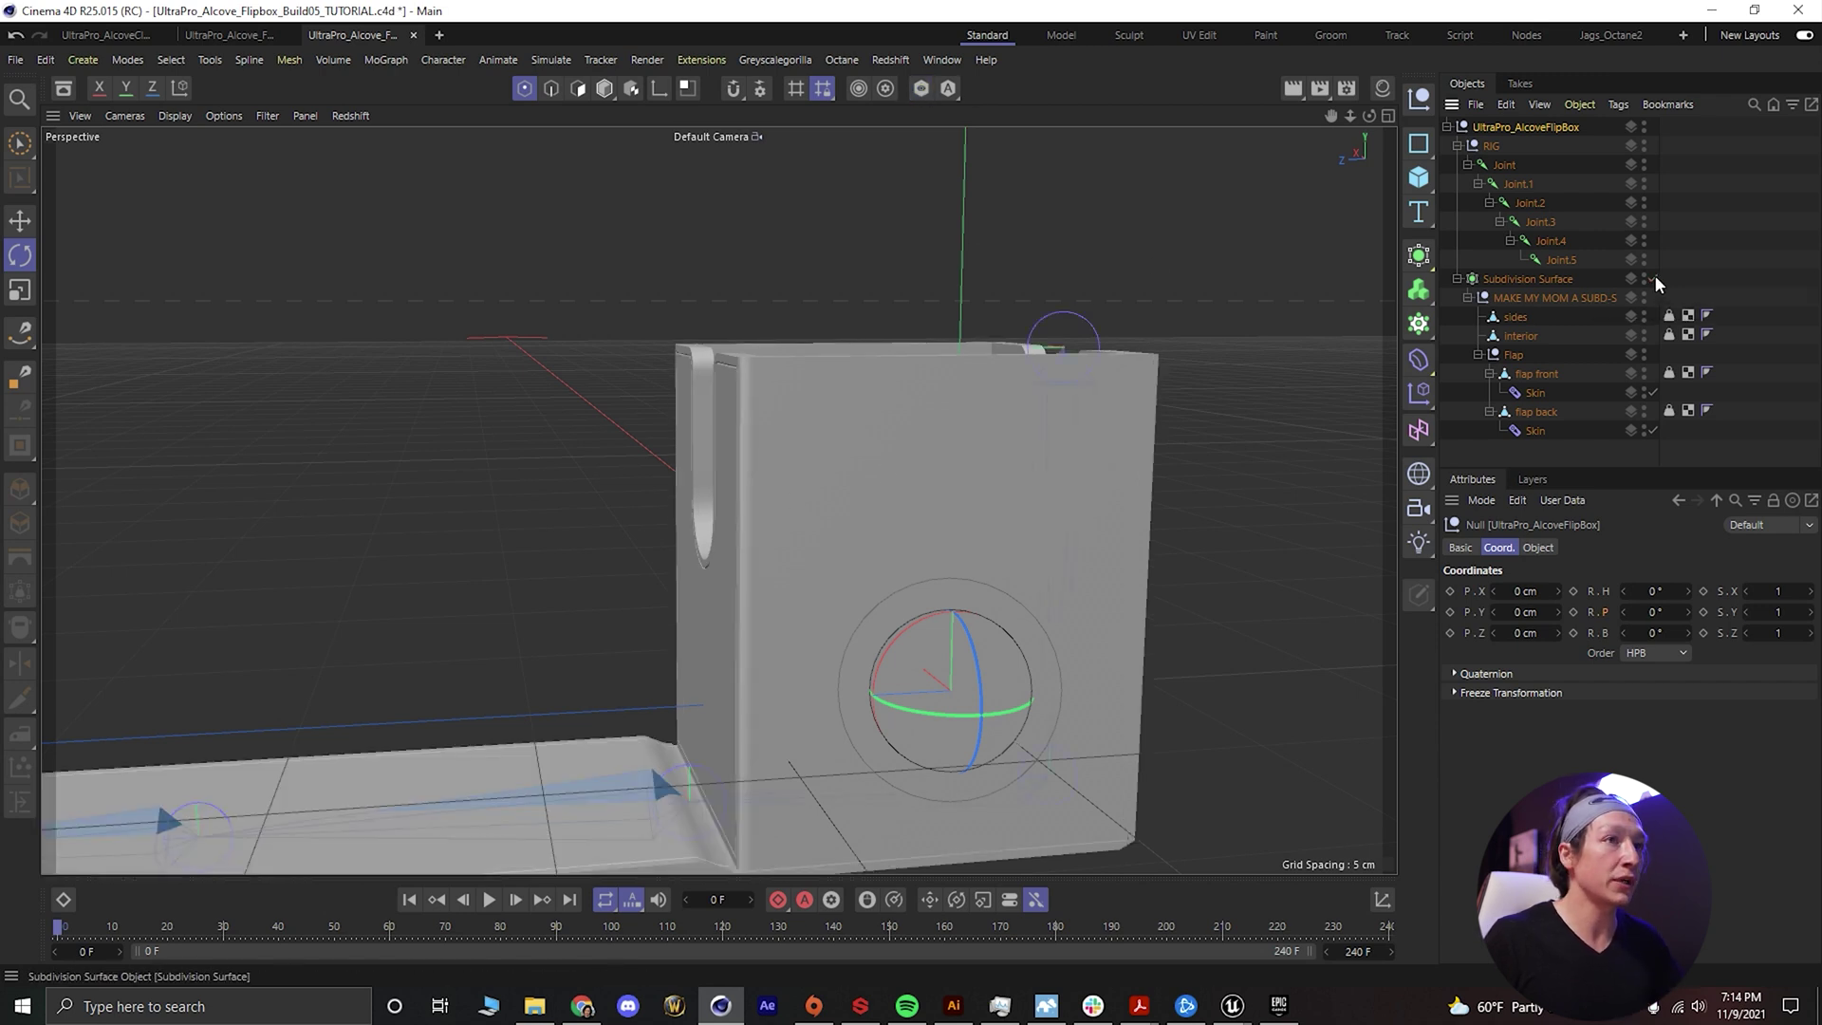
alt+drag(816, 386, 837, 509)
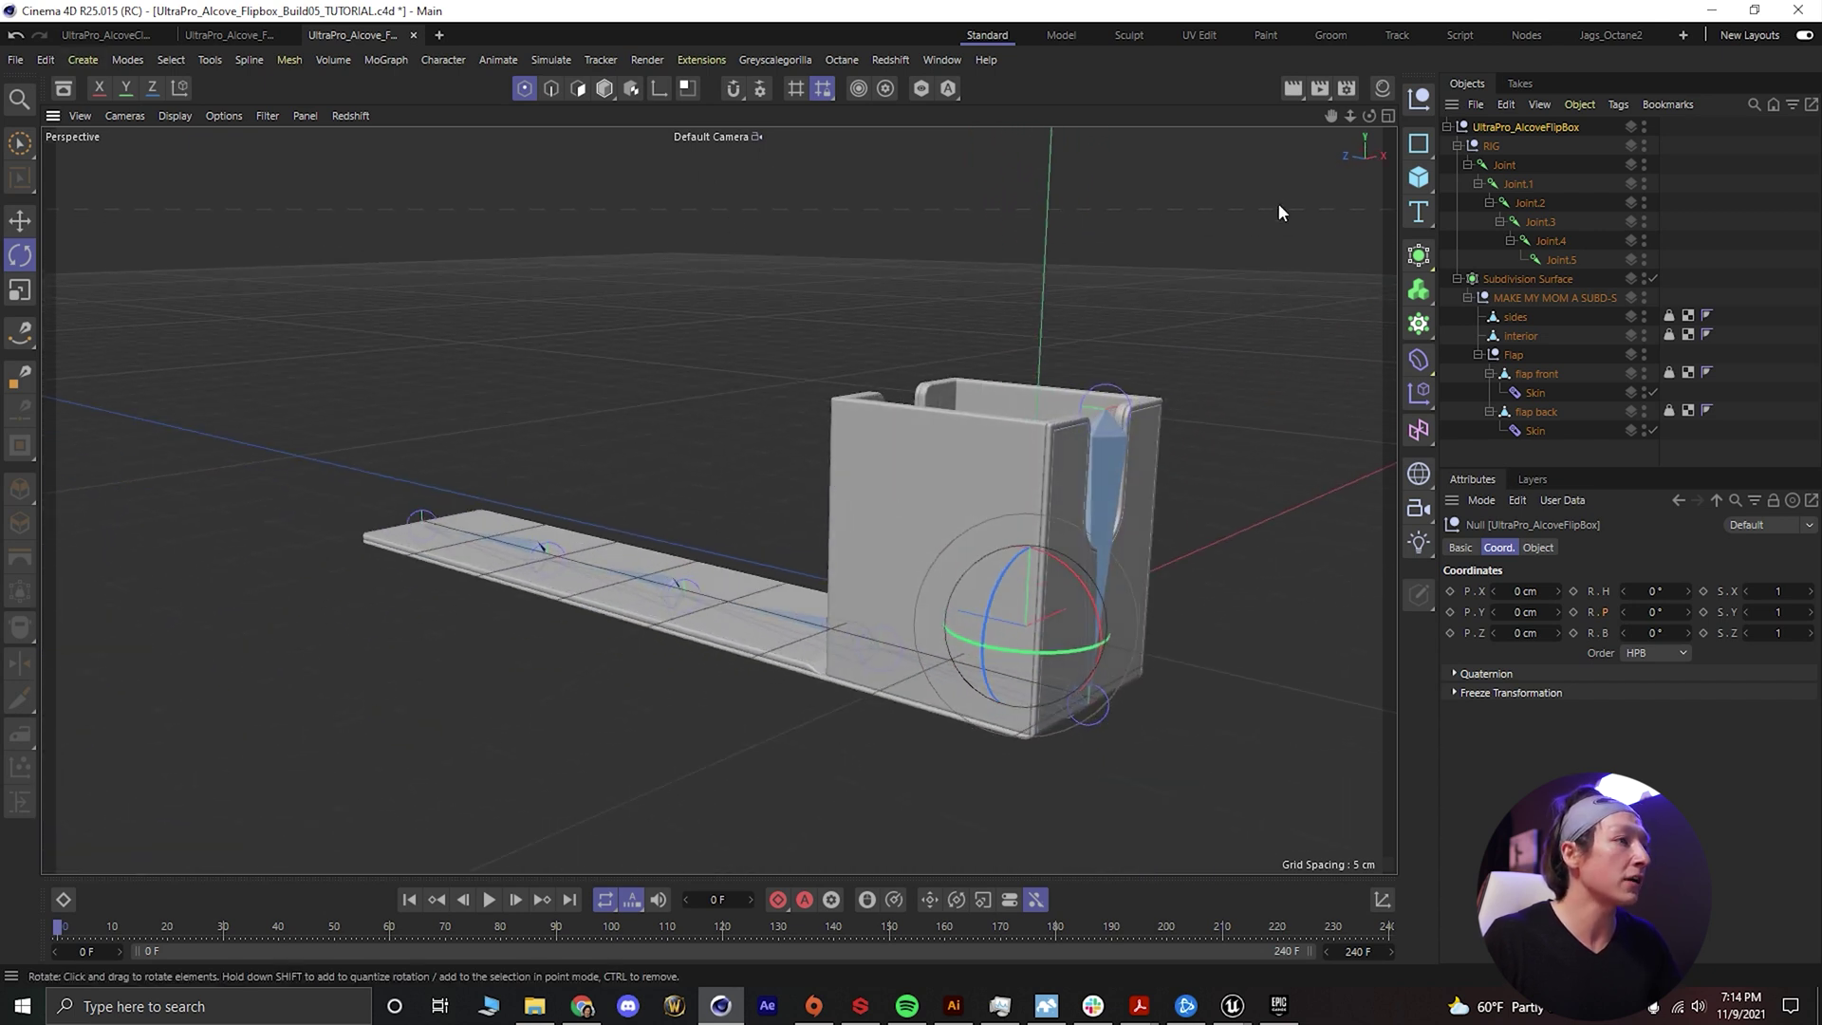
Start an FBX export and switch its preset to Default
click(15, 60)
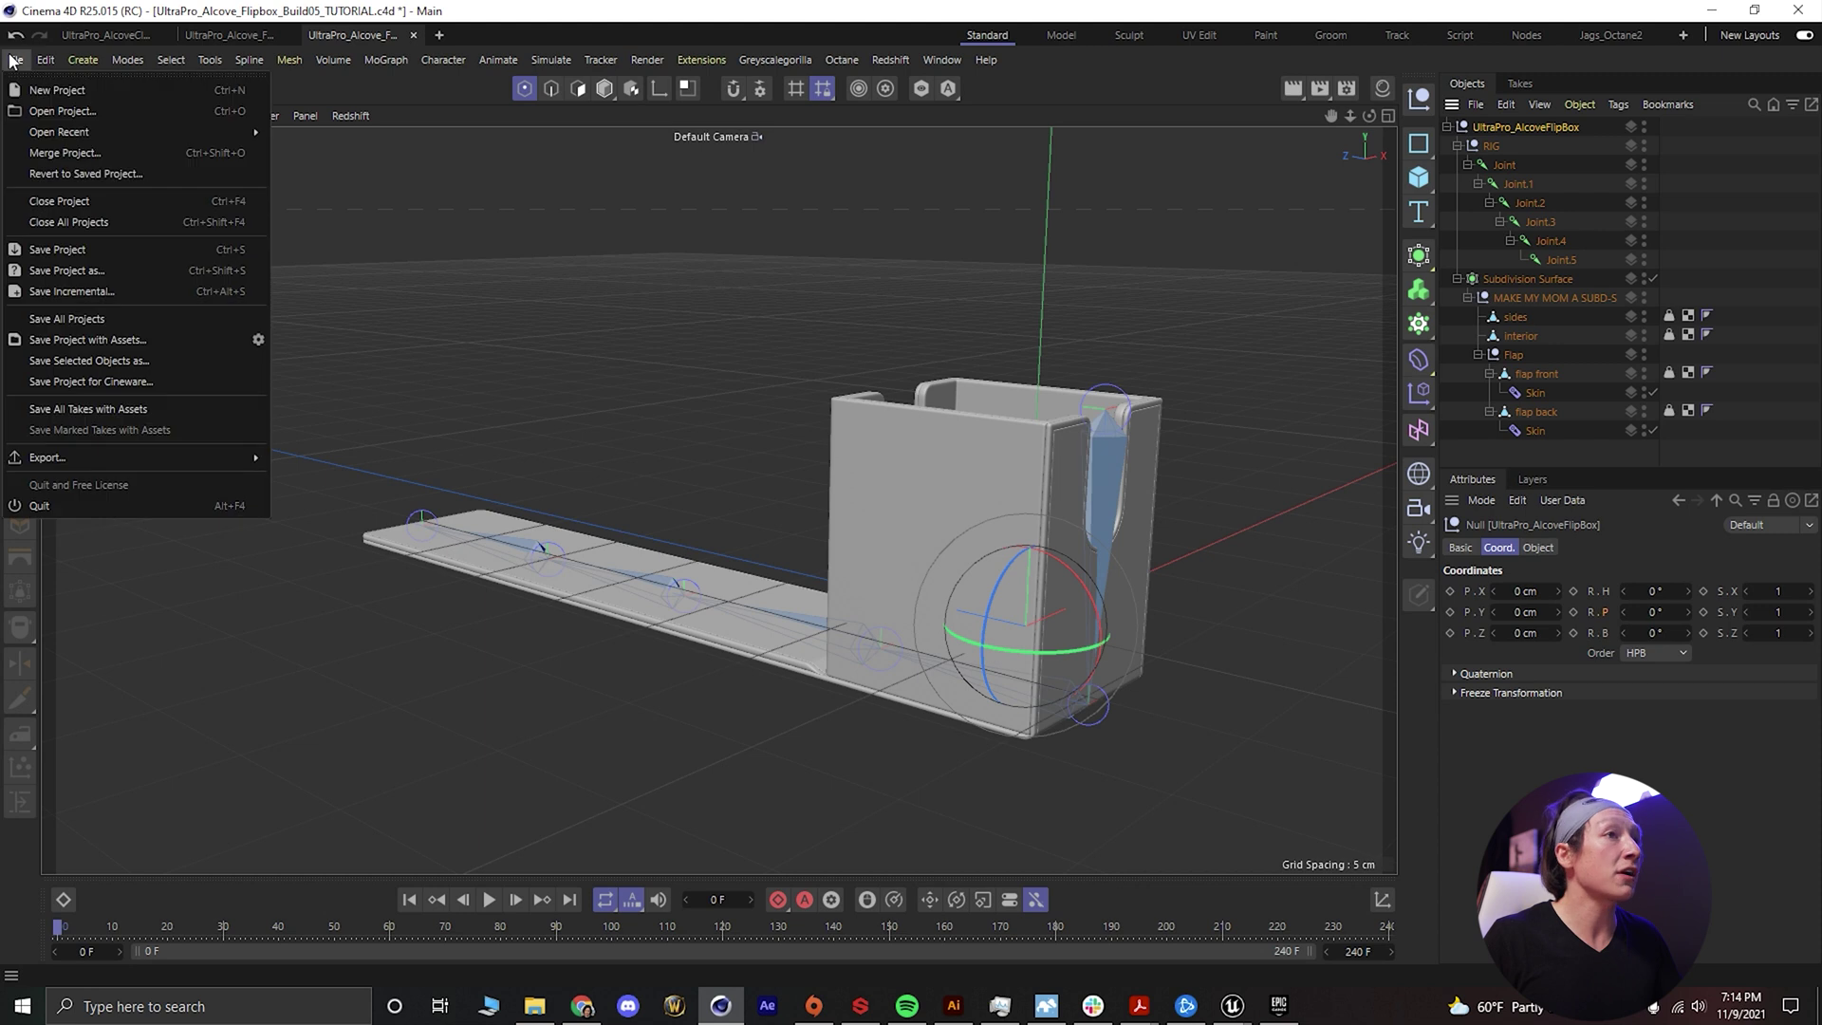
click(112, 463)
click(13, 59)
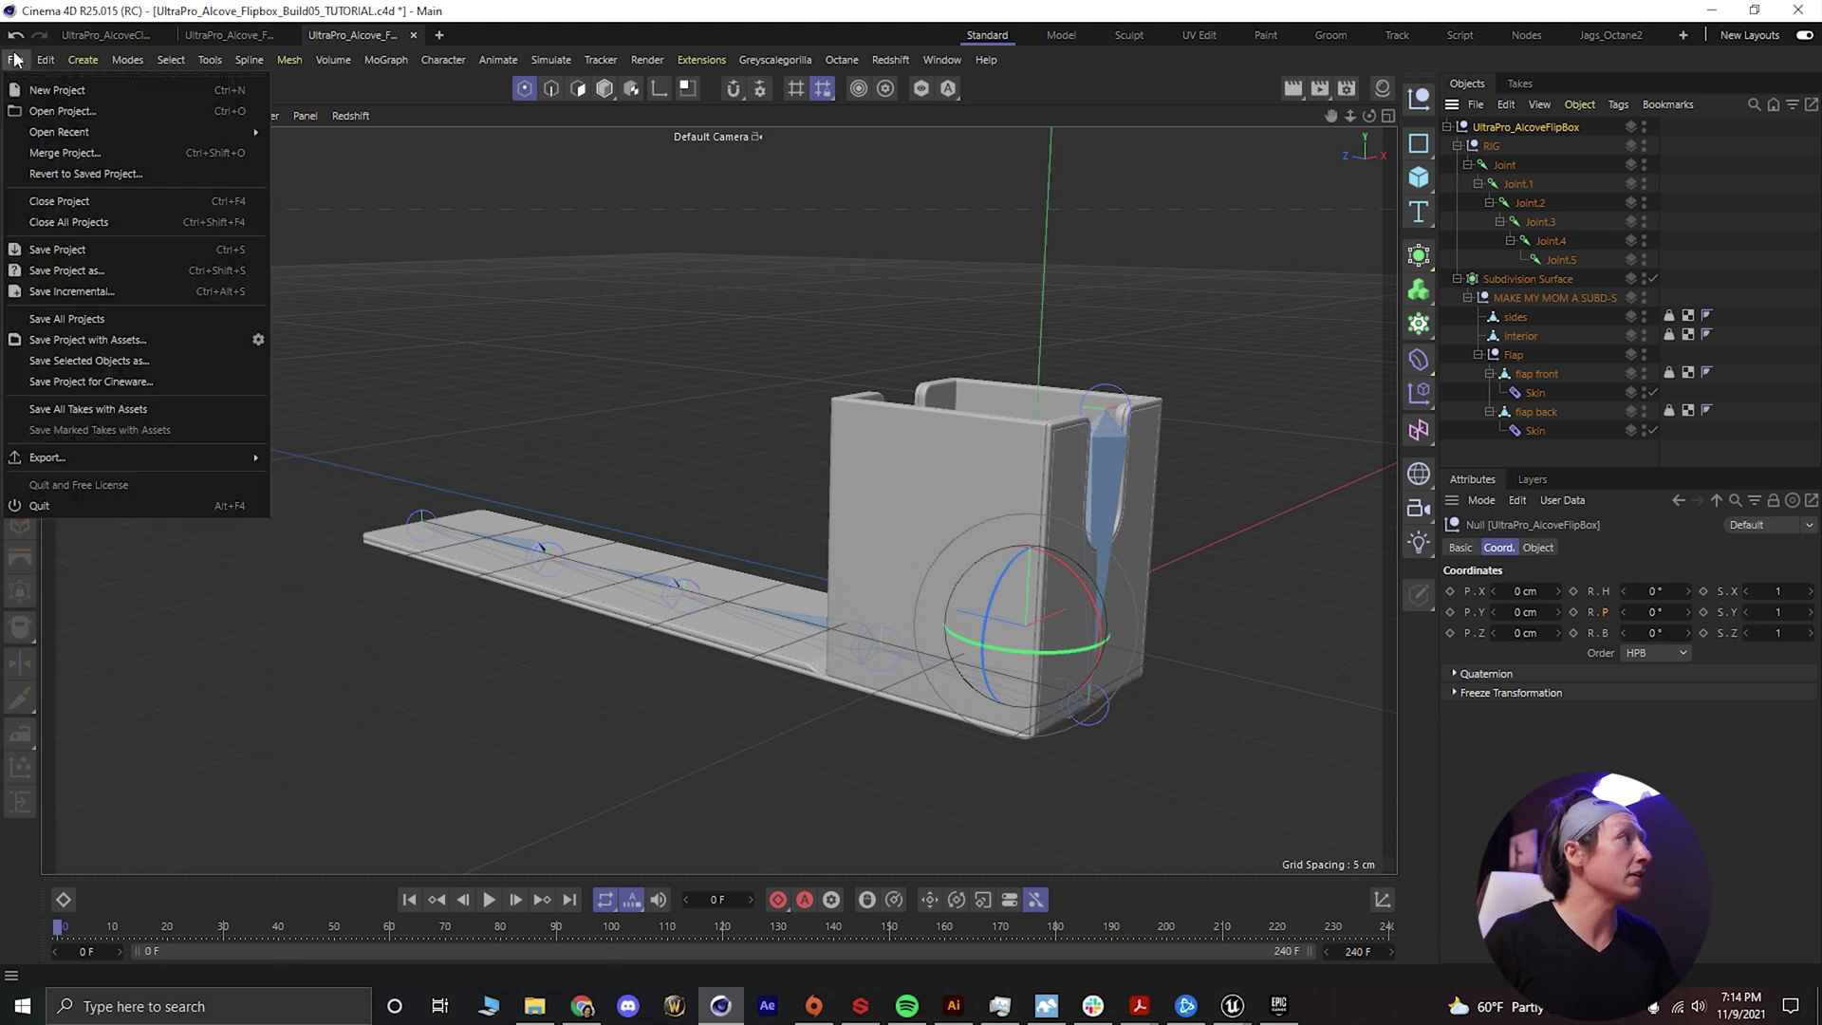
mouse_move(110, 456)
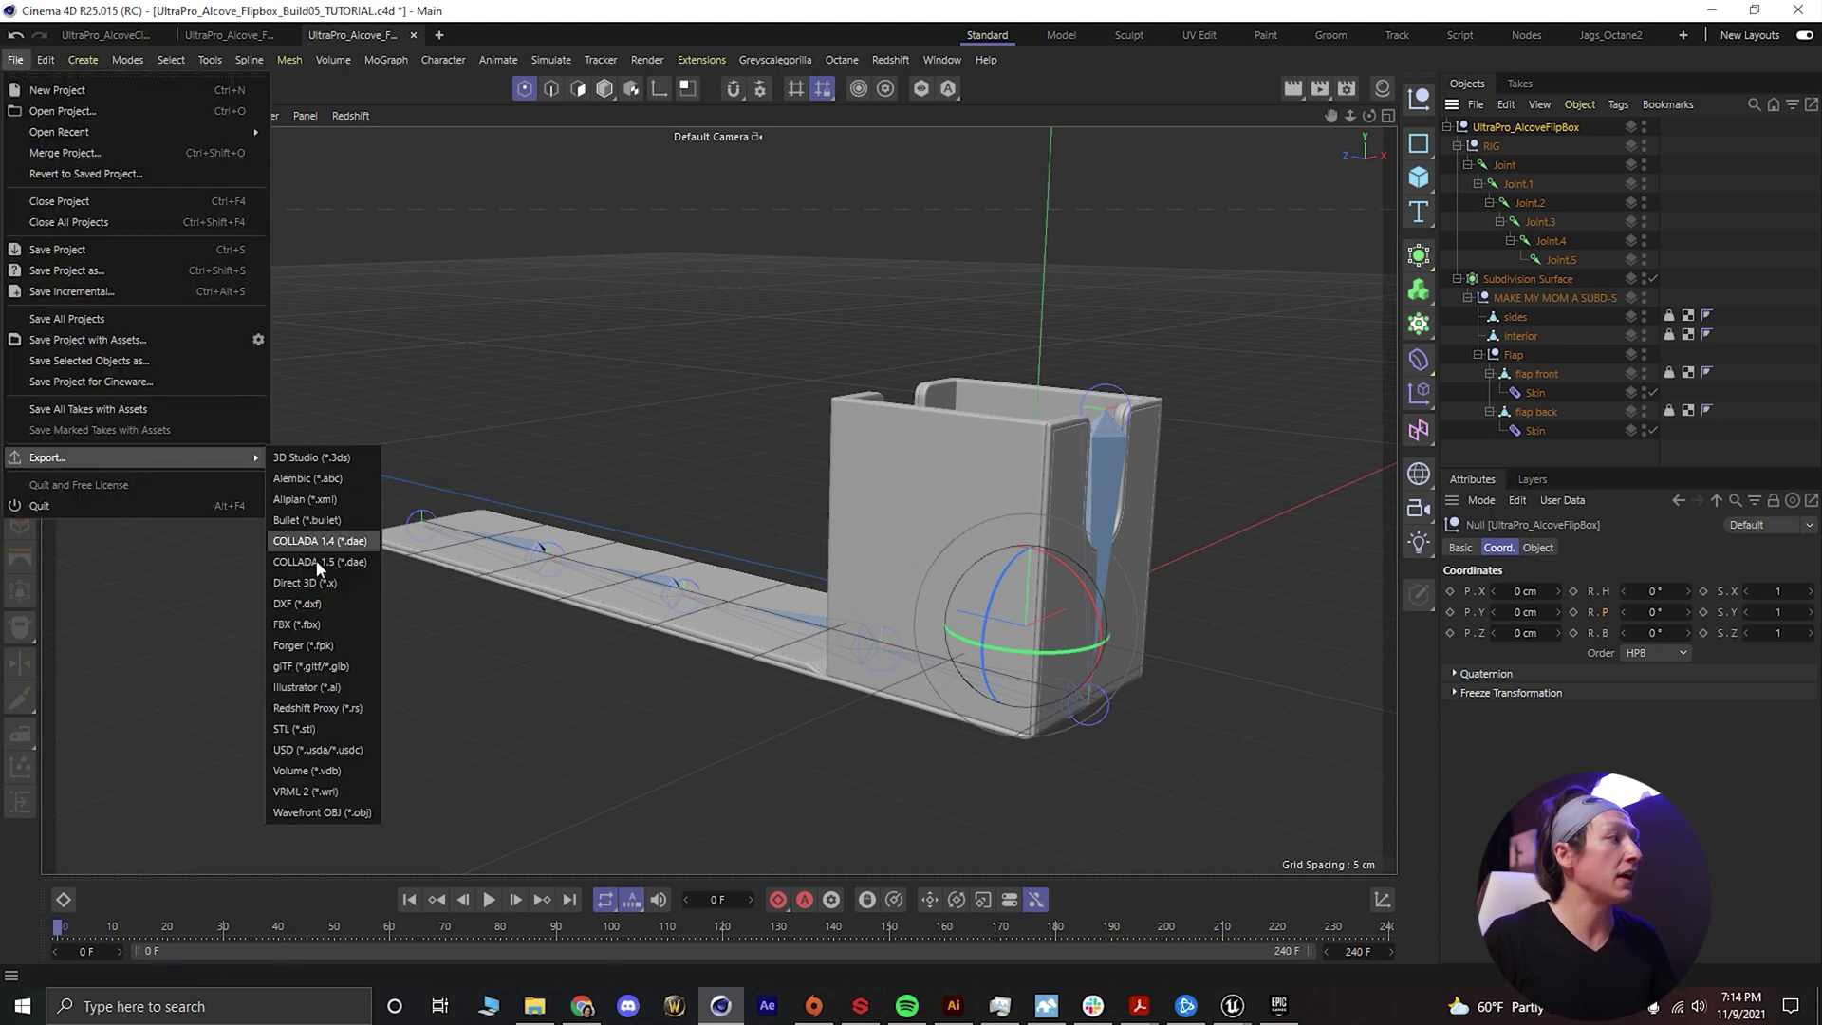
click(298, 627)
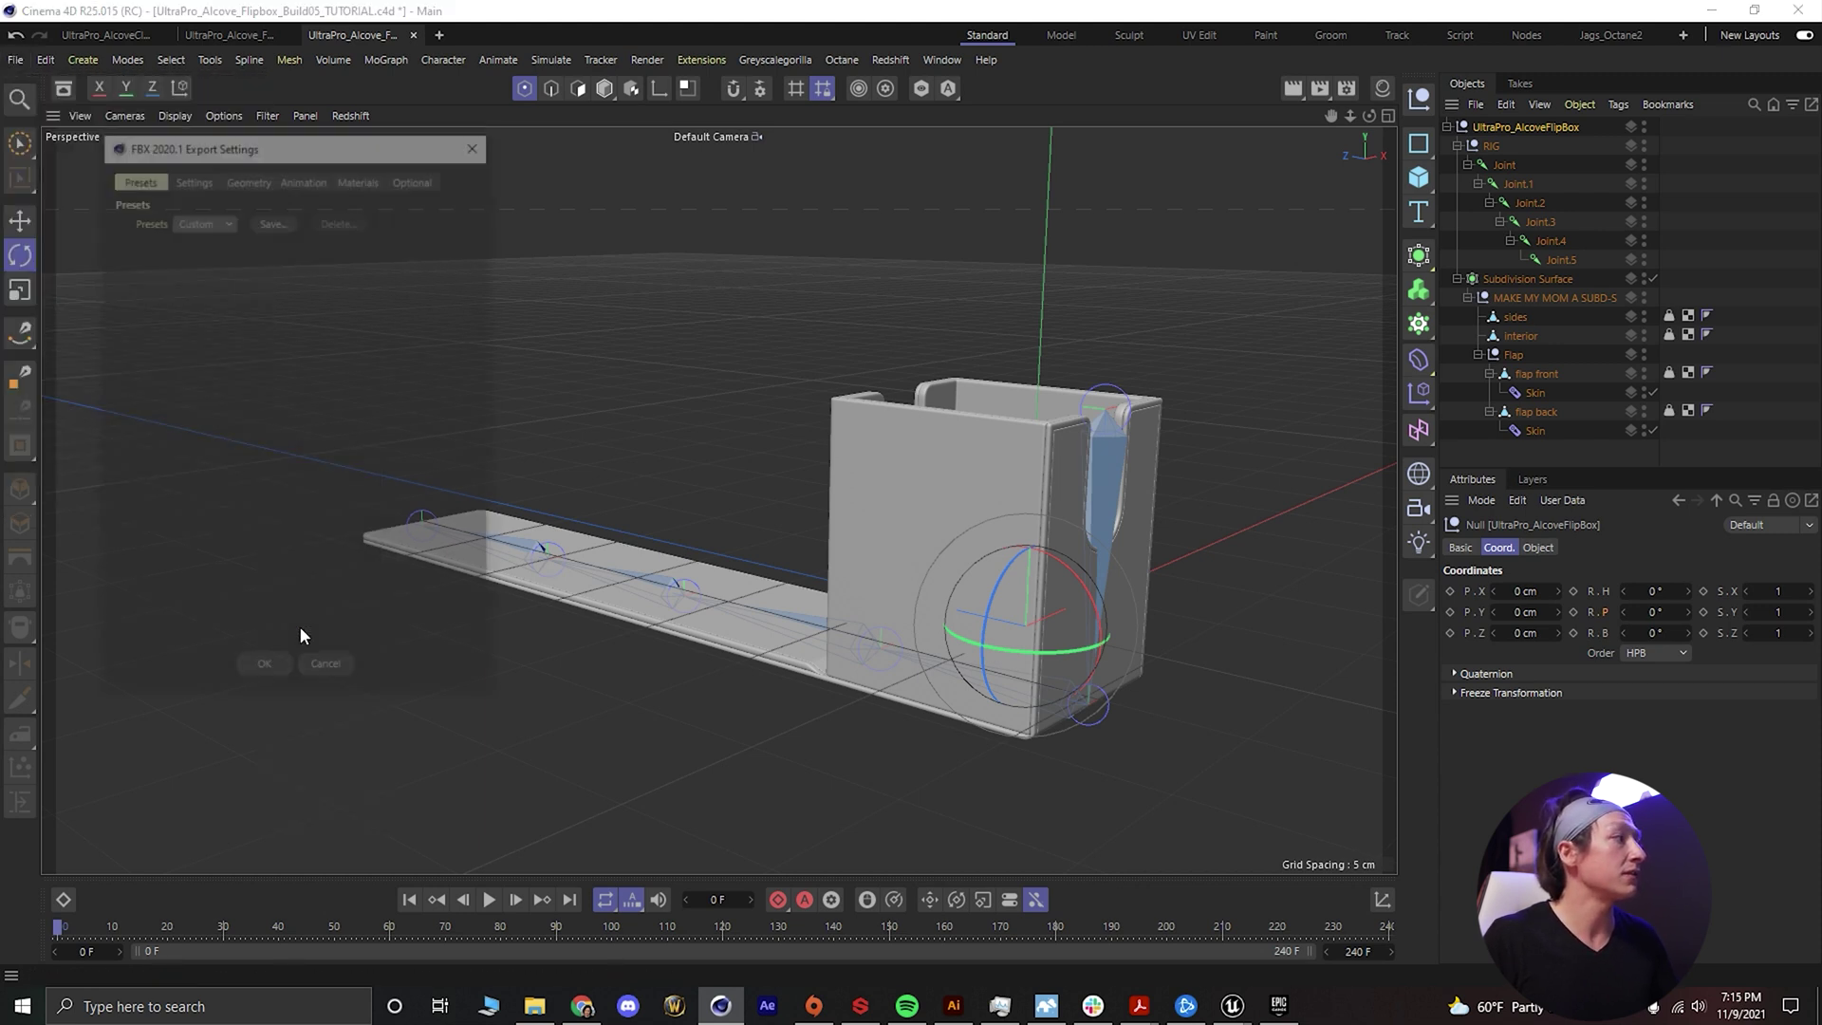
click(224, 221)
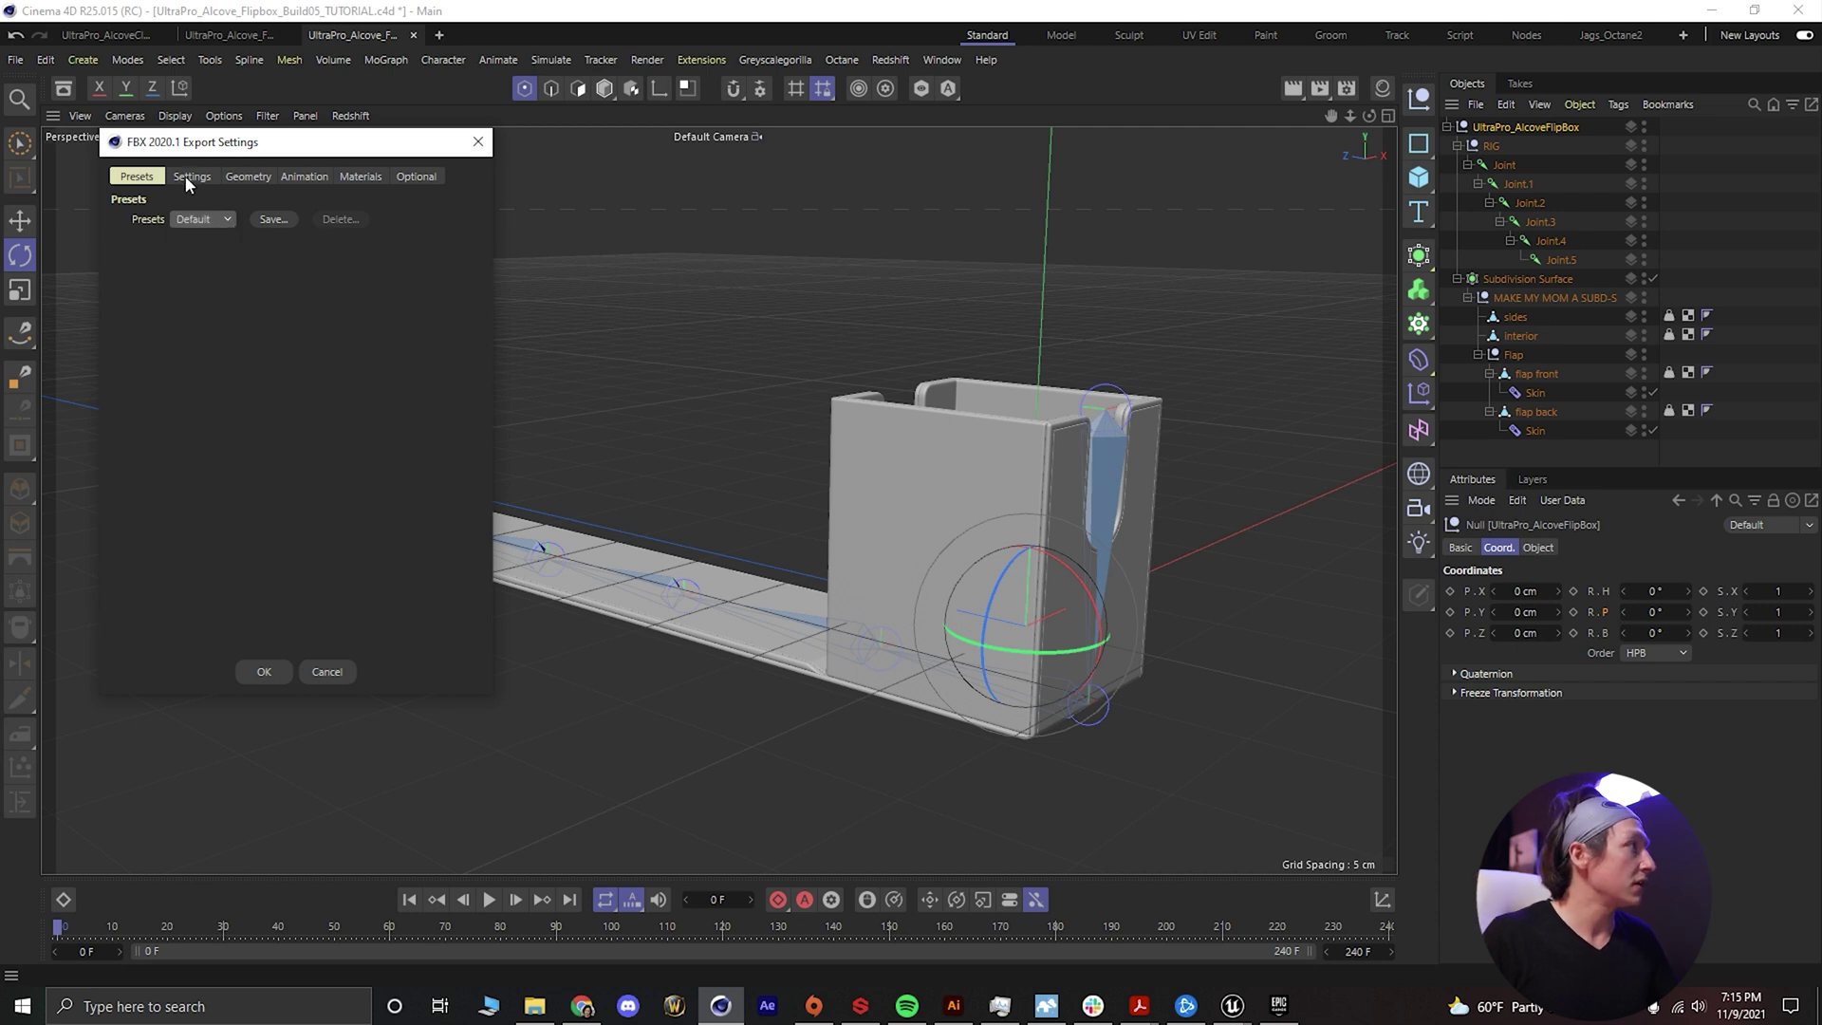
shift+click(190, 176)
shift+click(245, 175)
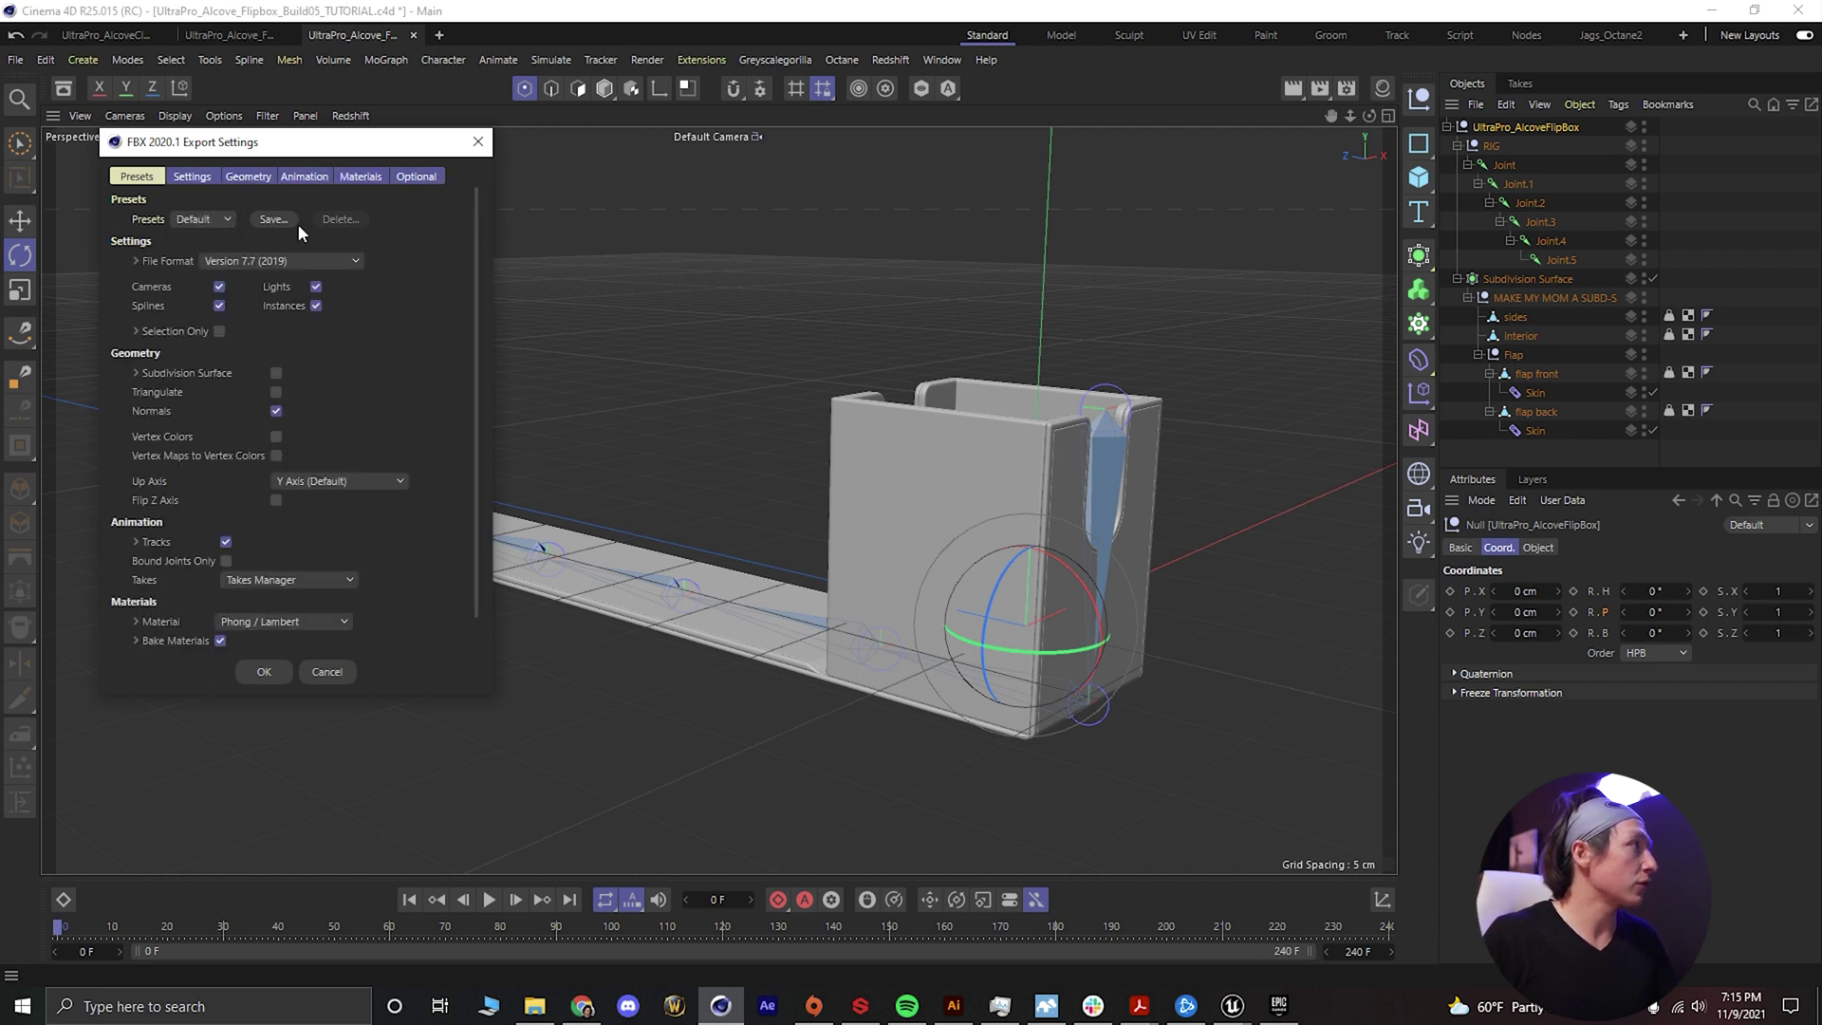
click(248, 672)
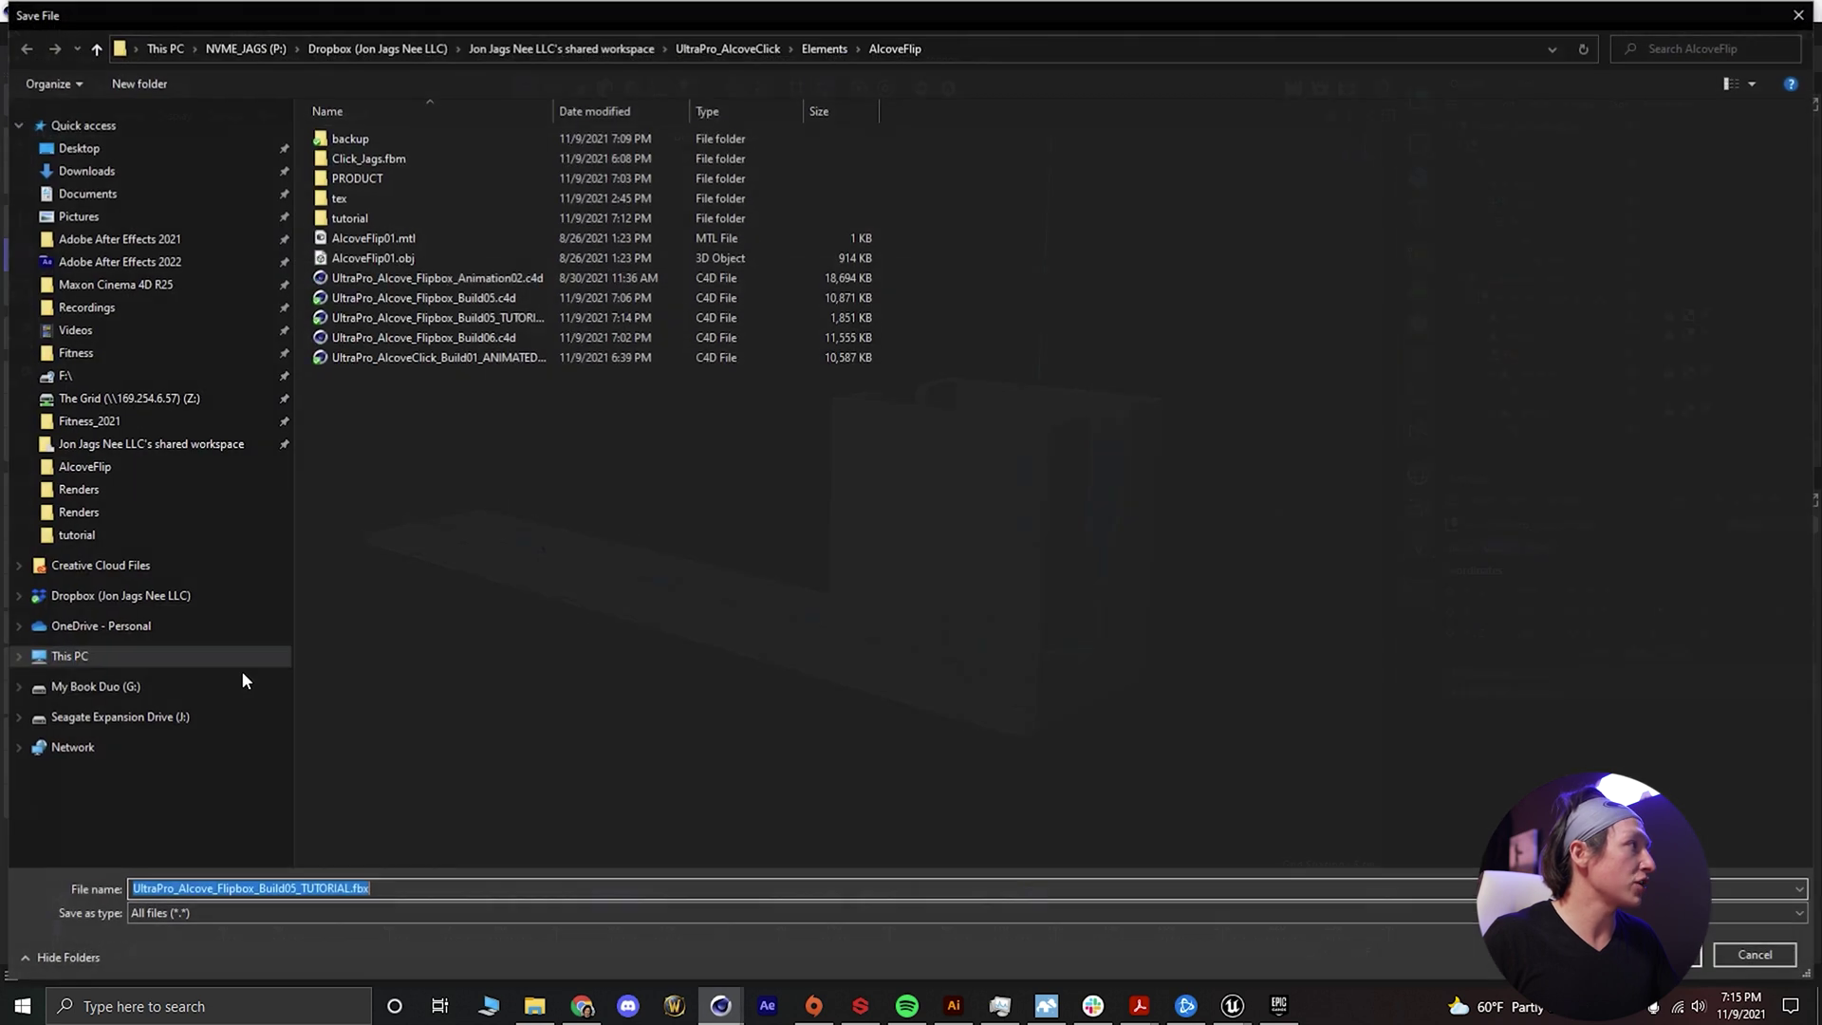
Save the export into the tutorial folder as FixedFBX2.fbx
double_click(356, 216)
click(351, 160)
double_click(184, 890)
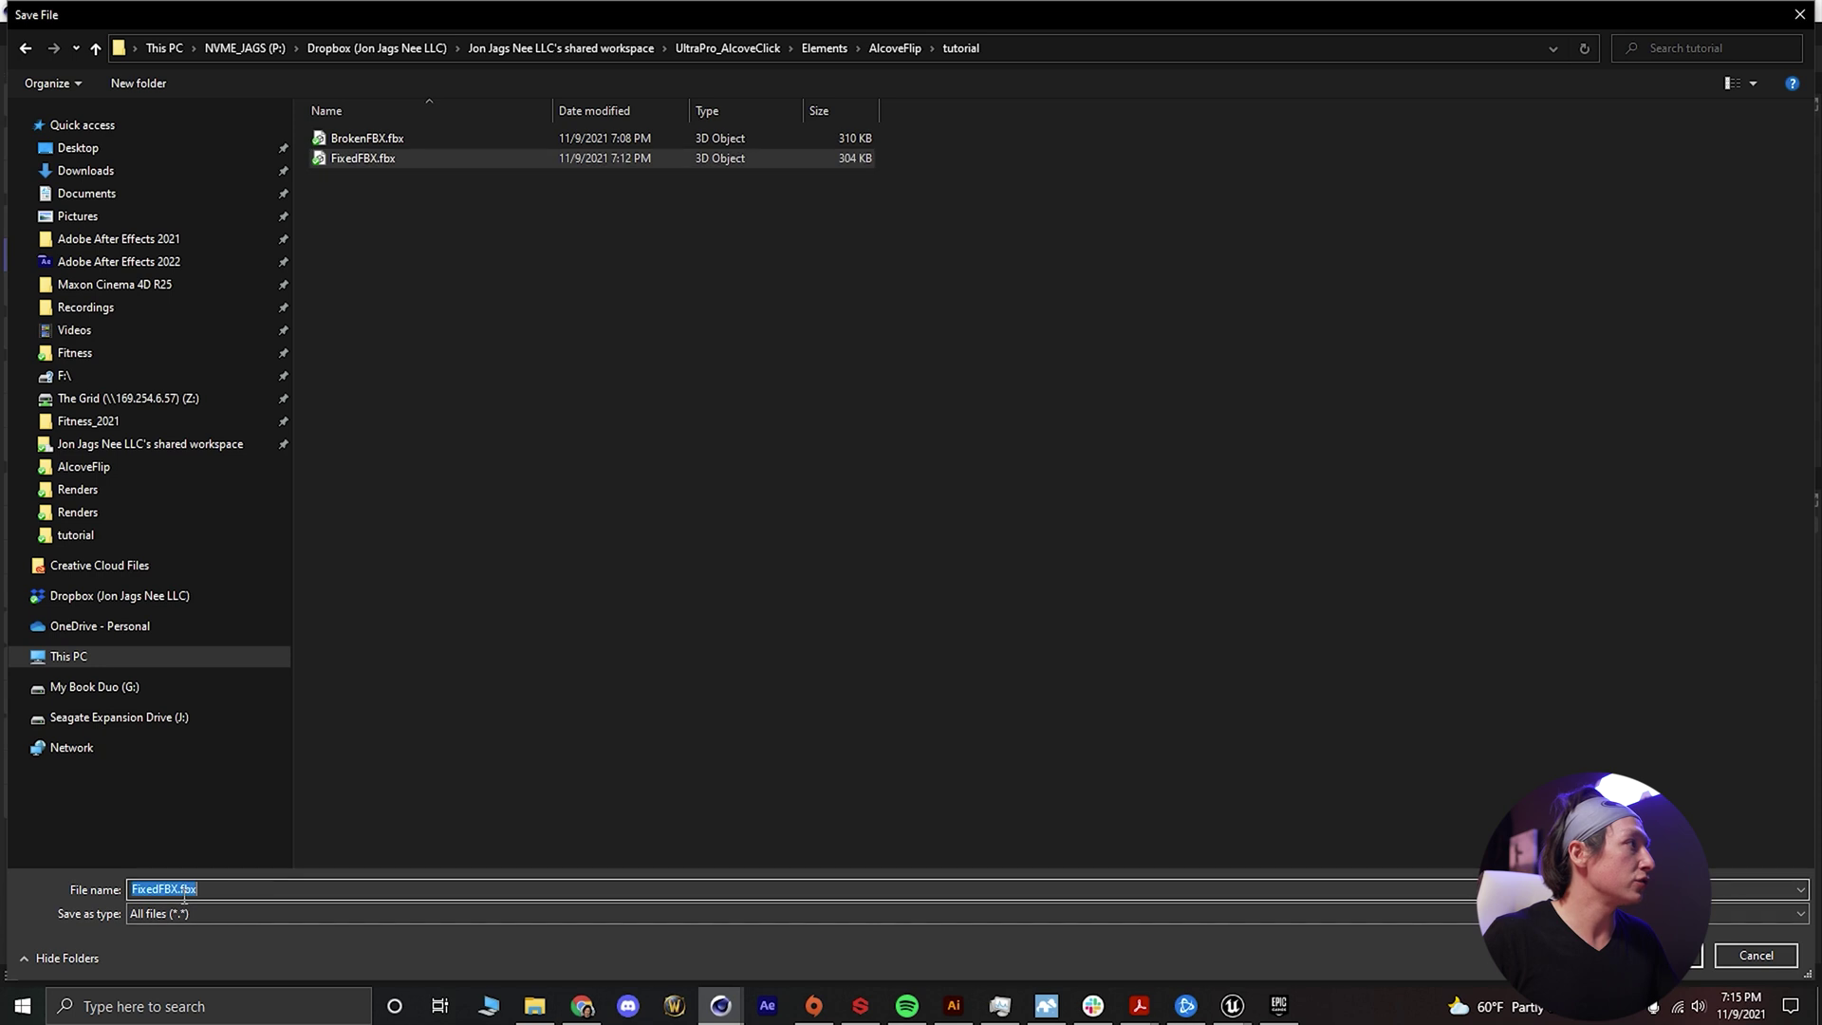
text(2)
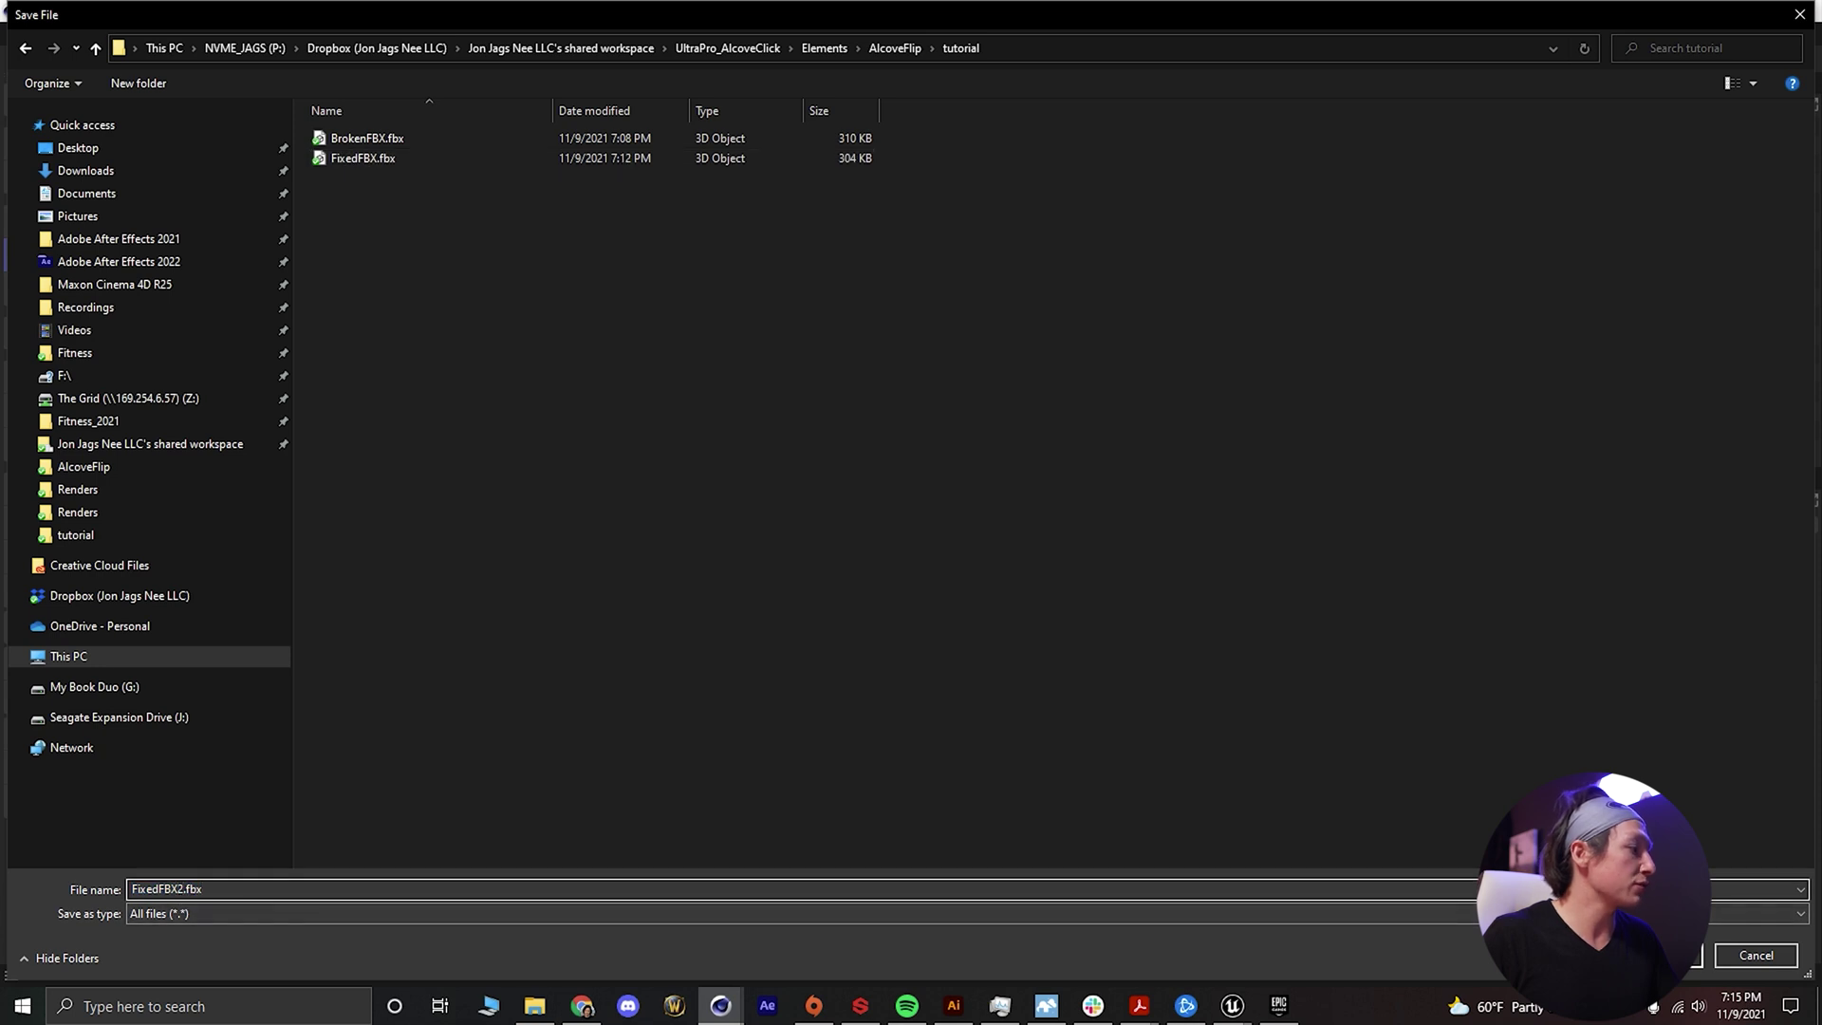
key(Return)
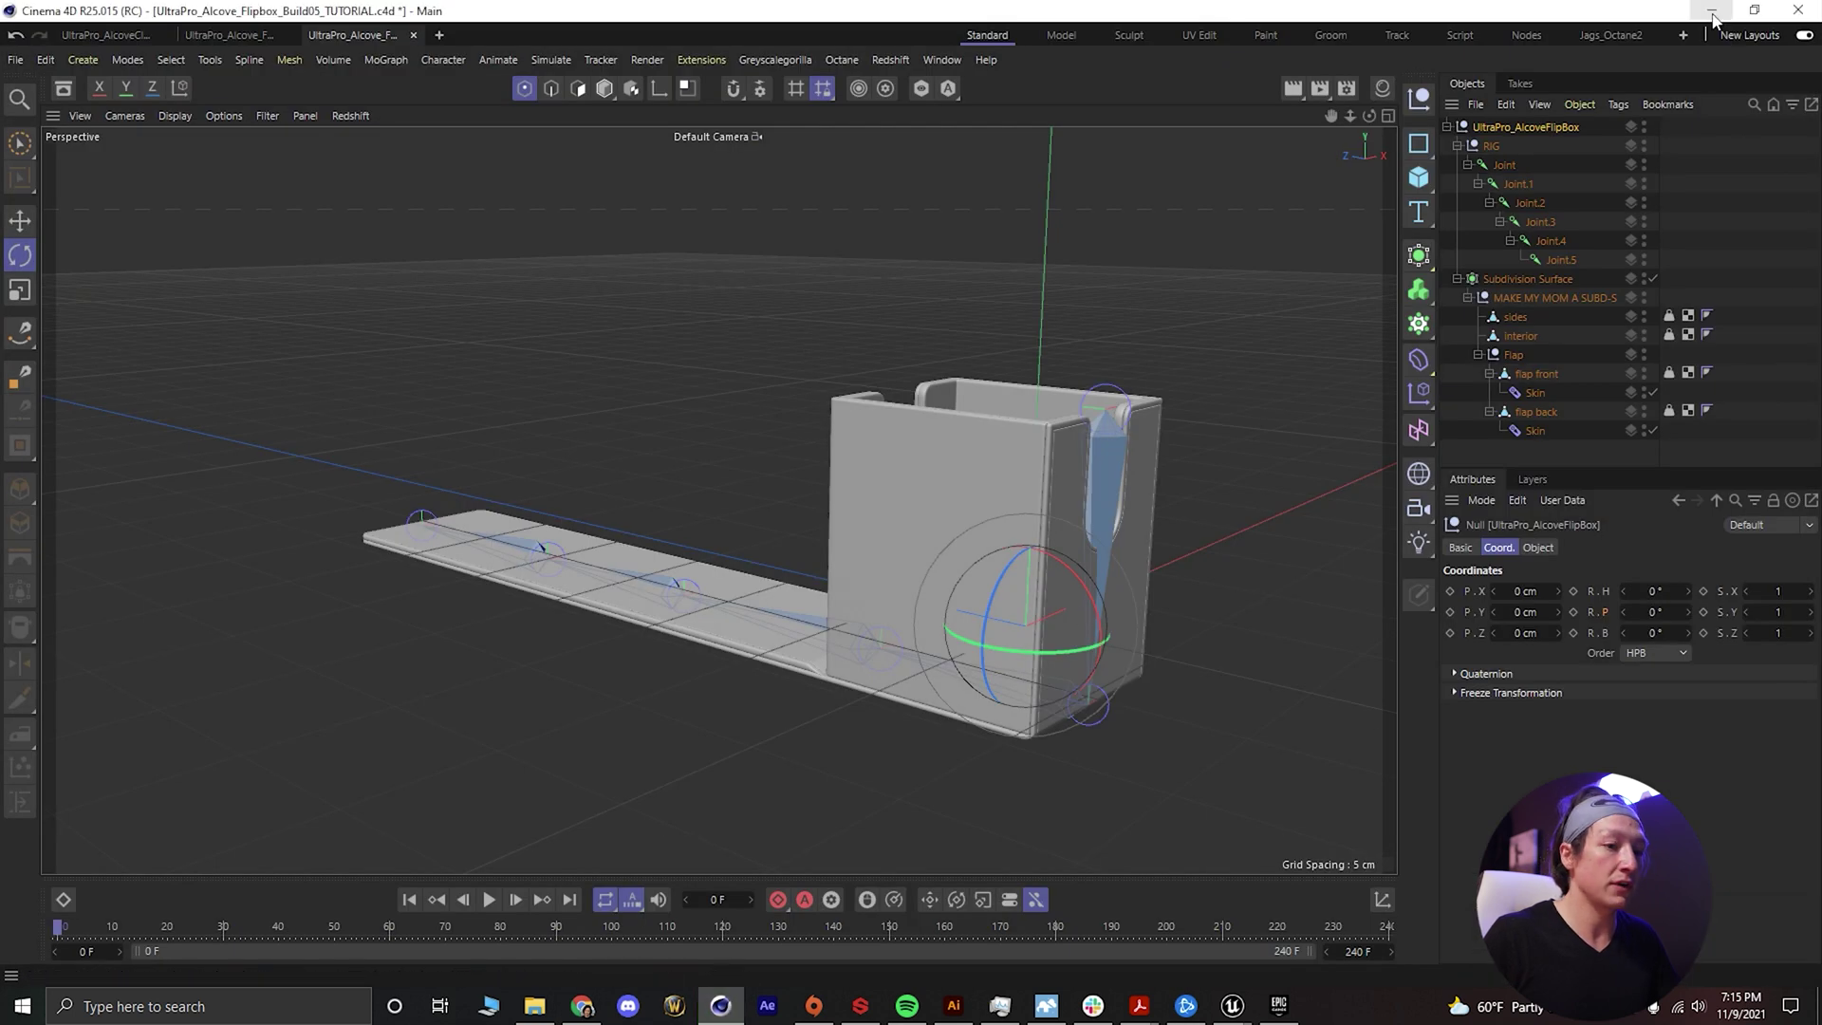
Import FixedFBX2.fbx from the tutorial folder into the FBX content folder
click(1713, 12)
click(534, 1006)
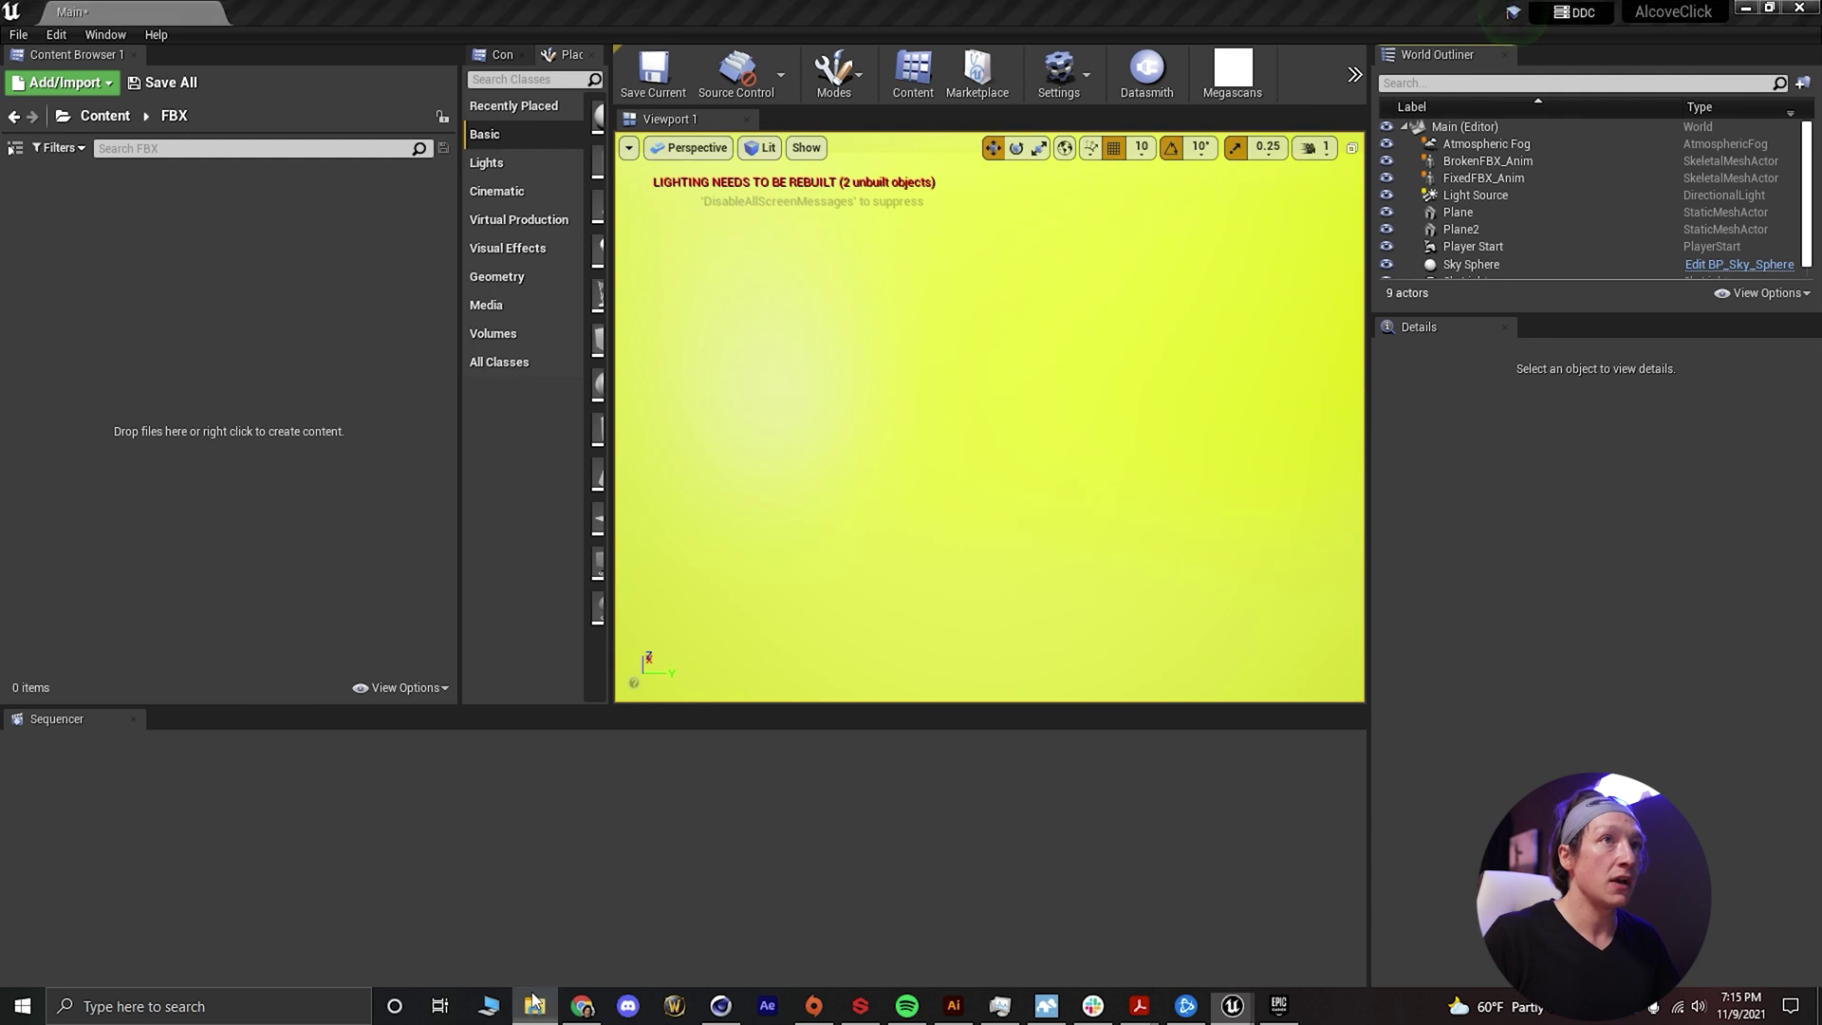
click(602, 686)
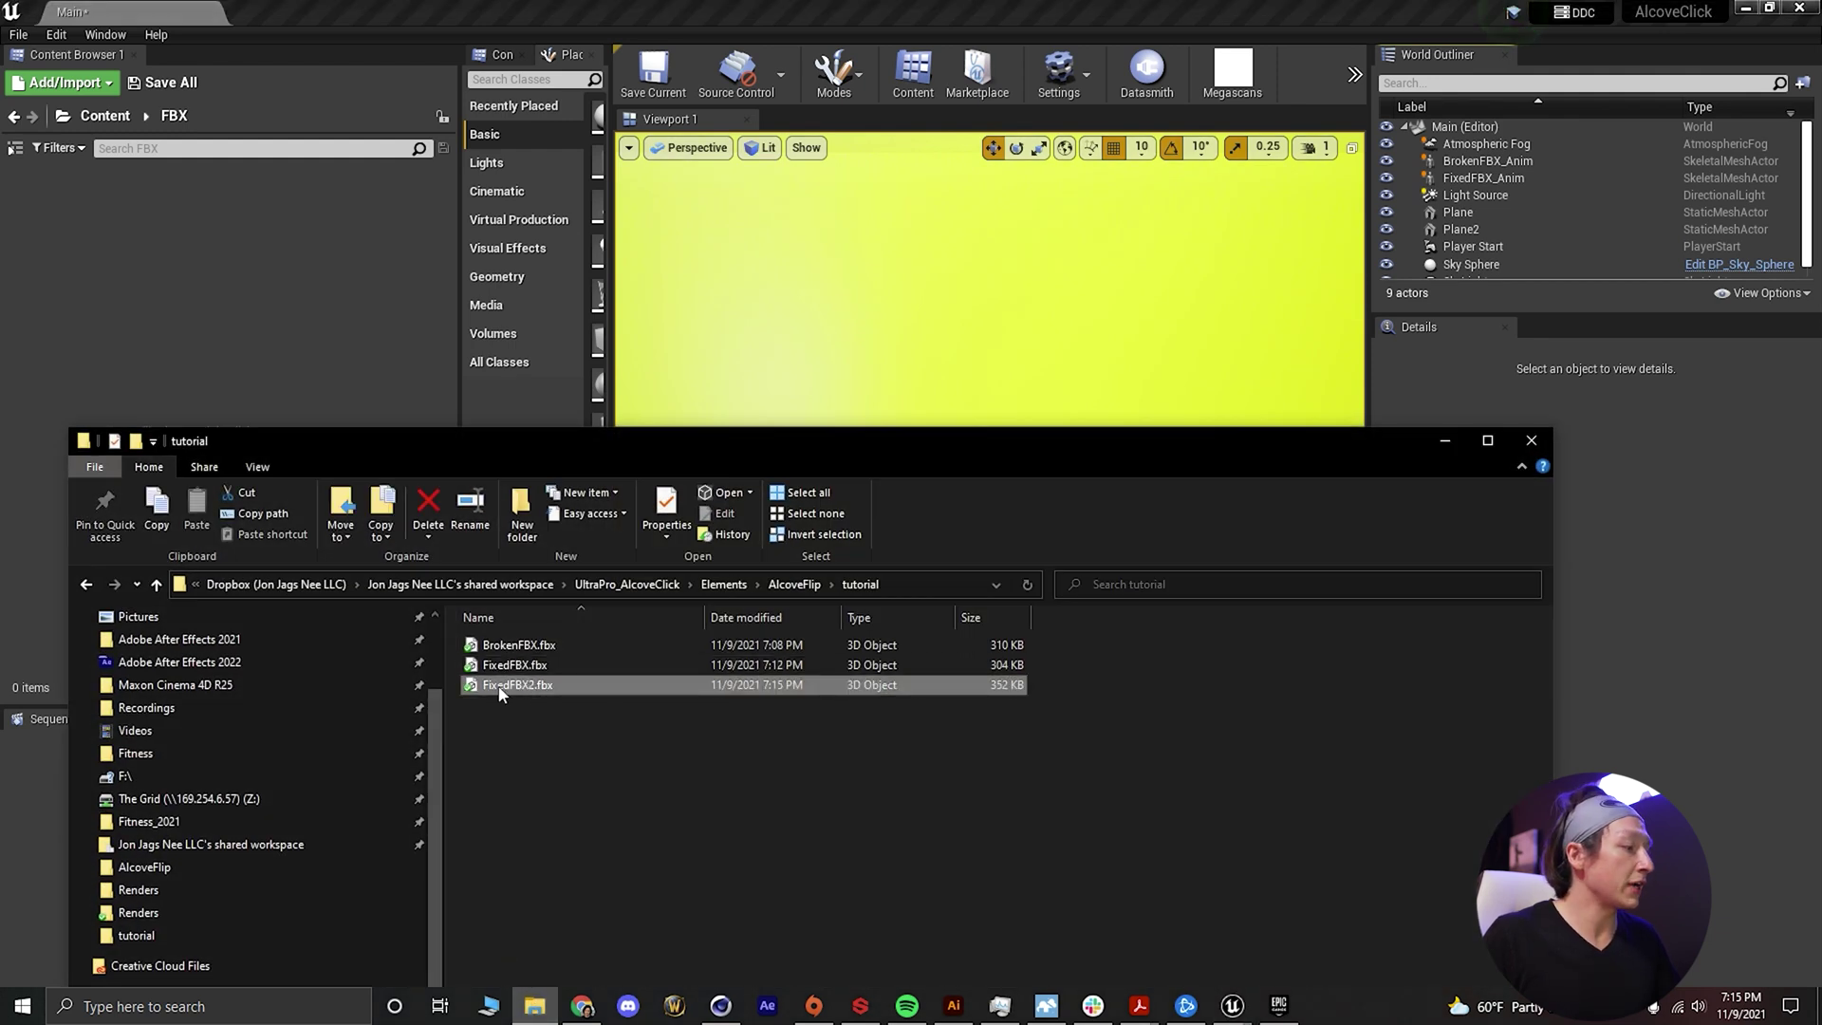
drag(504, 696, 239, 328)
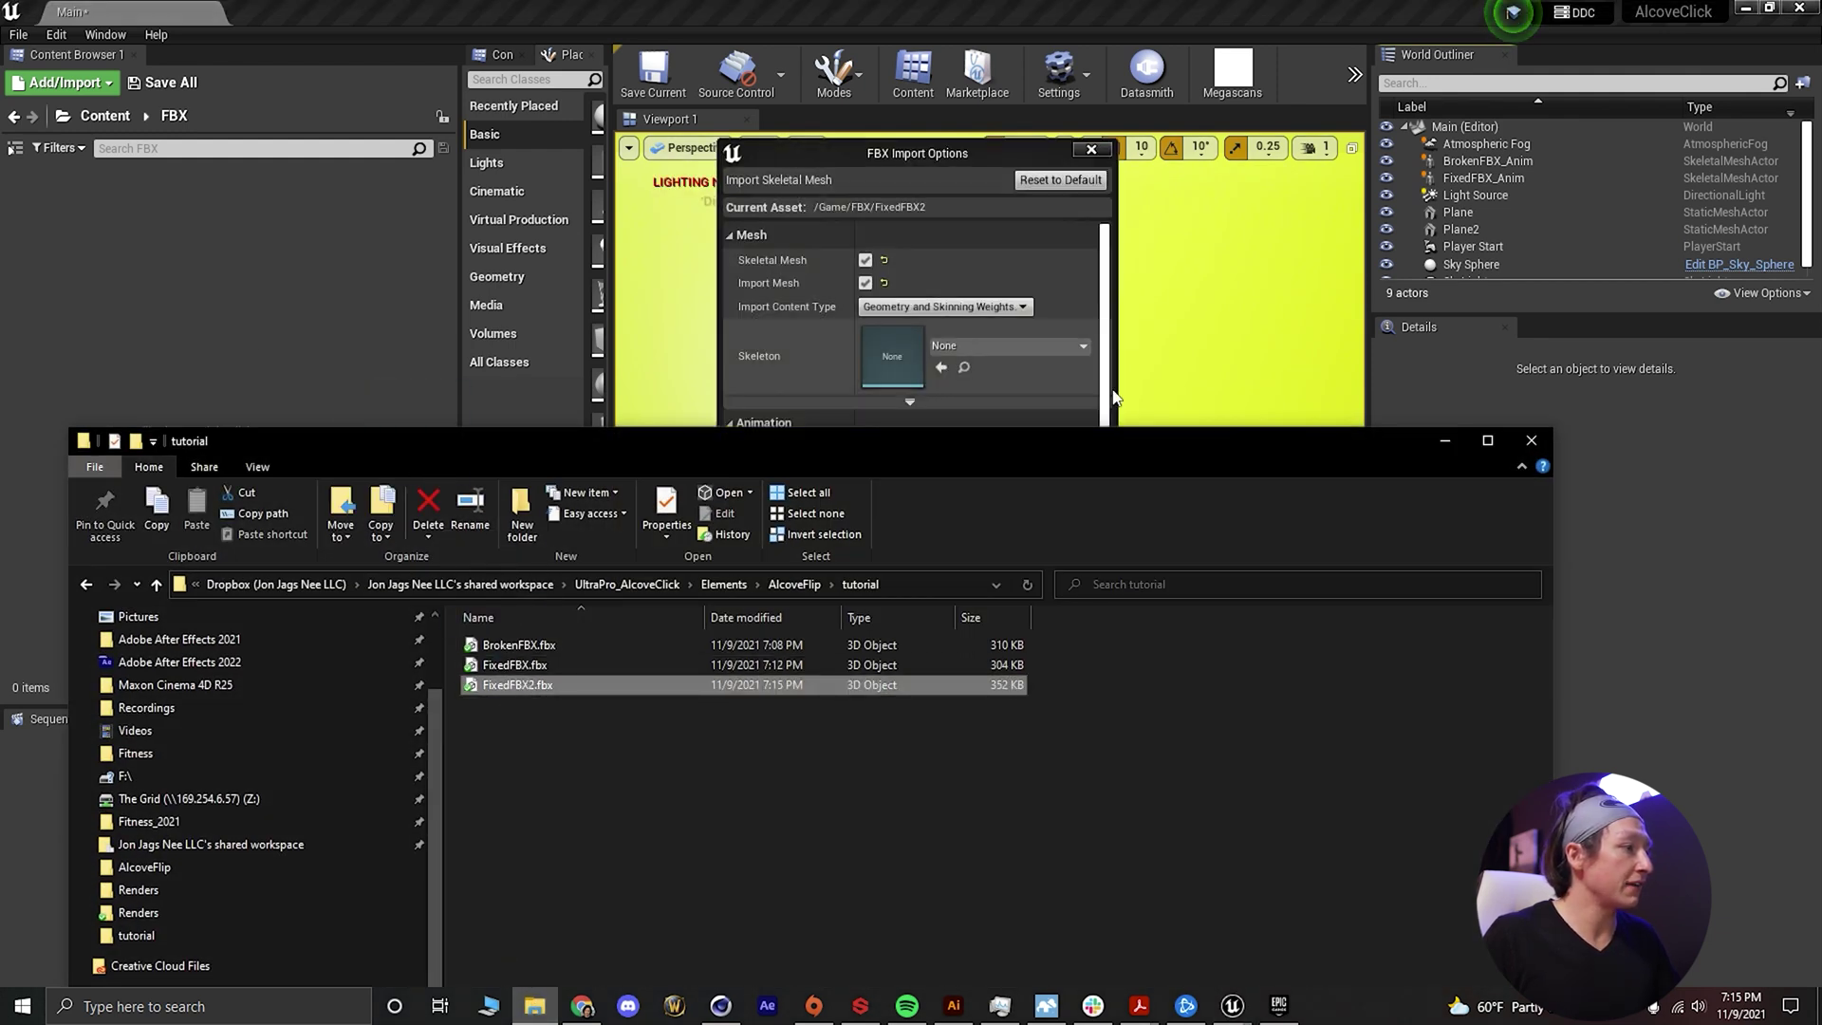
click(1444, 440)
click(953, 856)
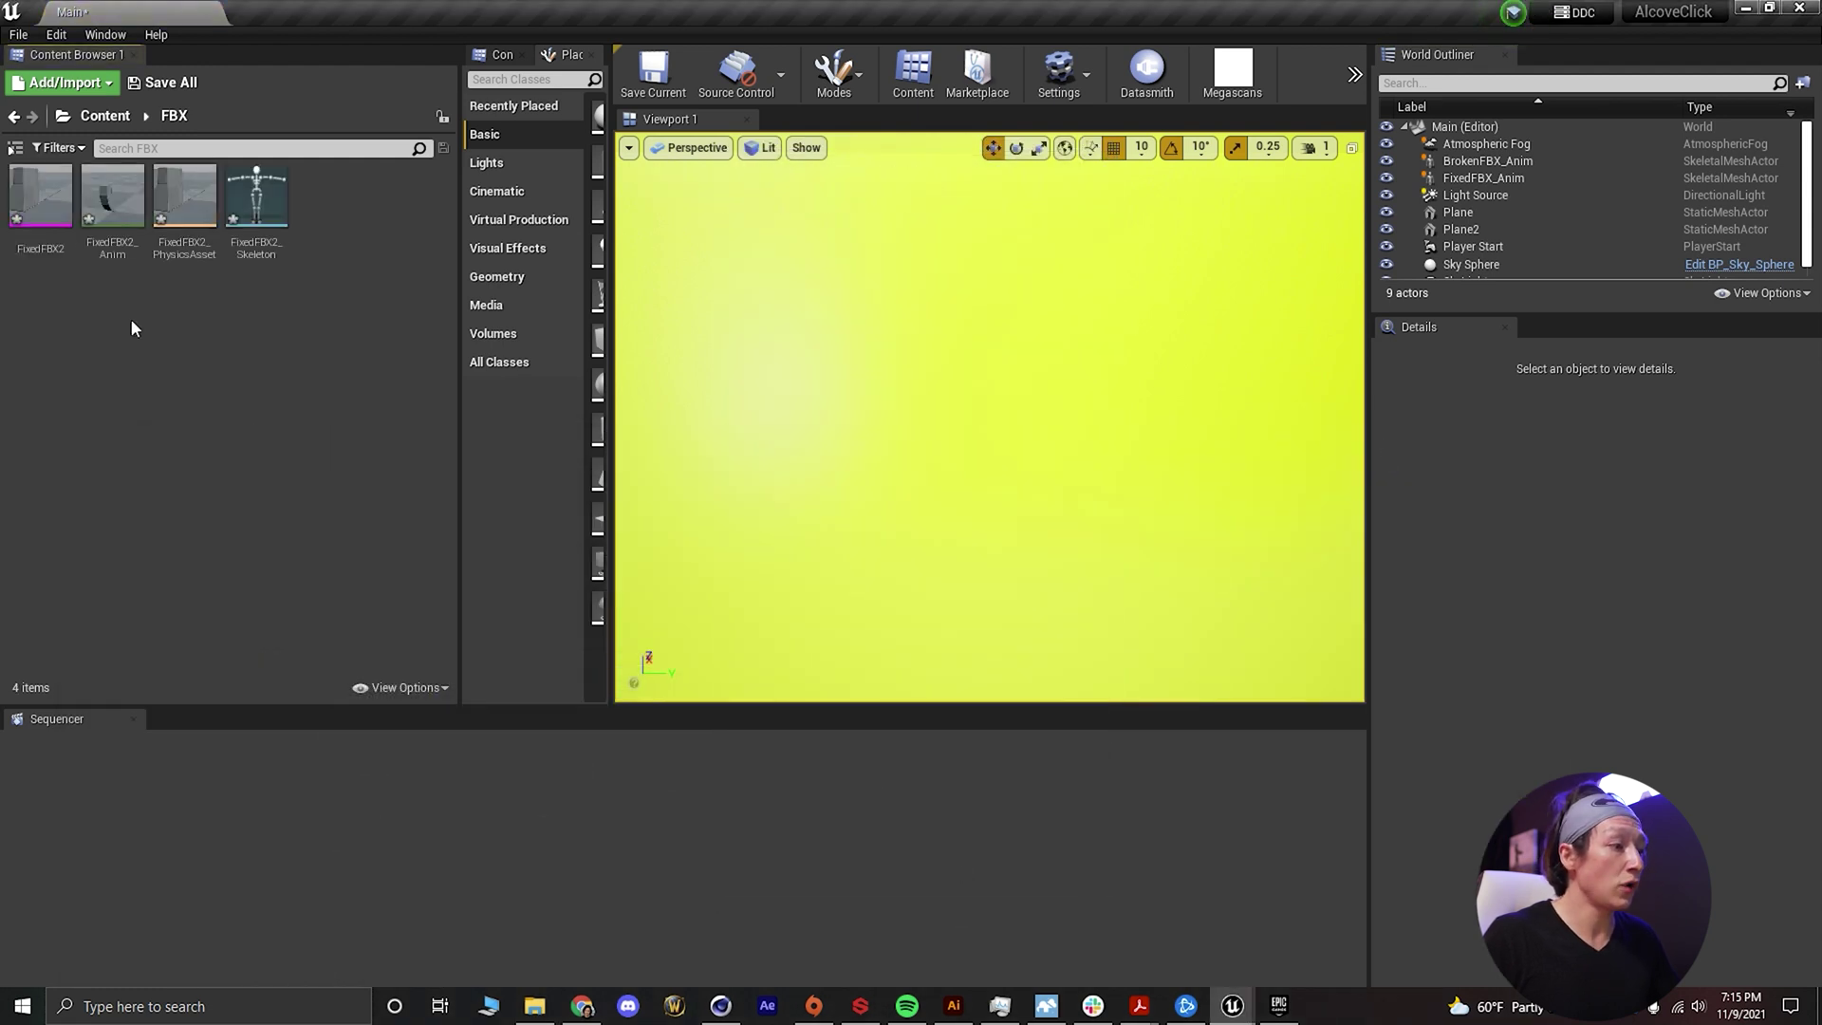
Open TestSequence01 and delete the old FixedFBX_Anim track
click(104, 115)
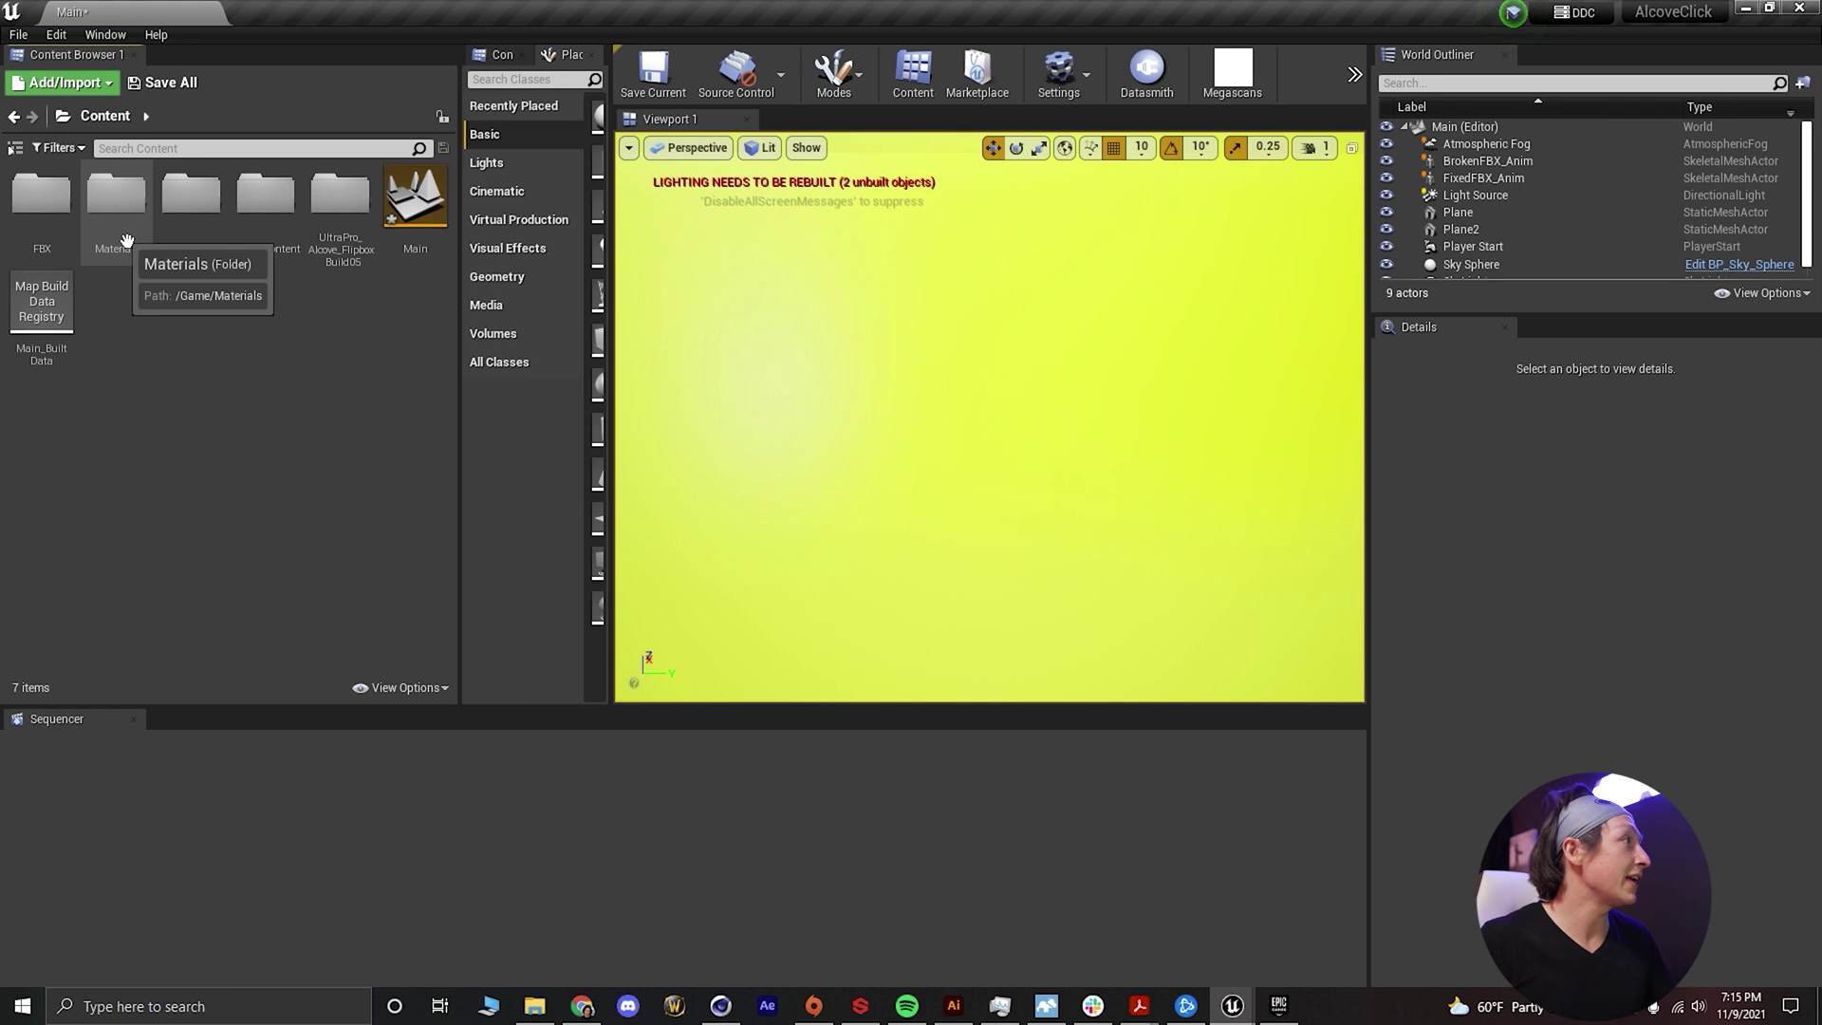
double_click(201, 217)
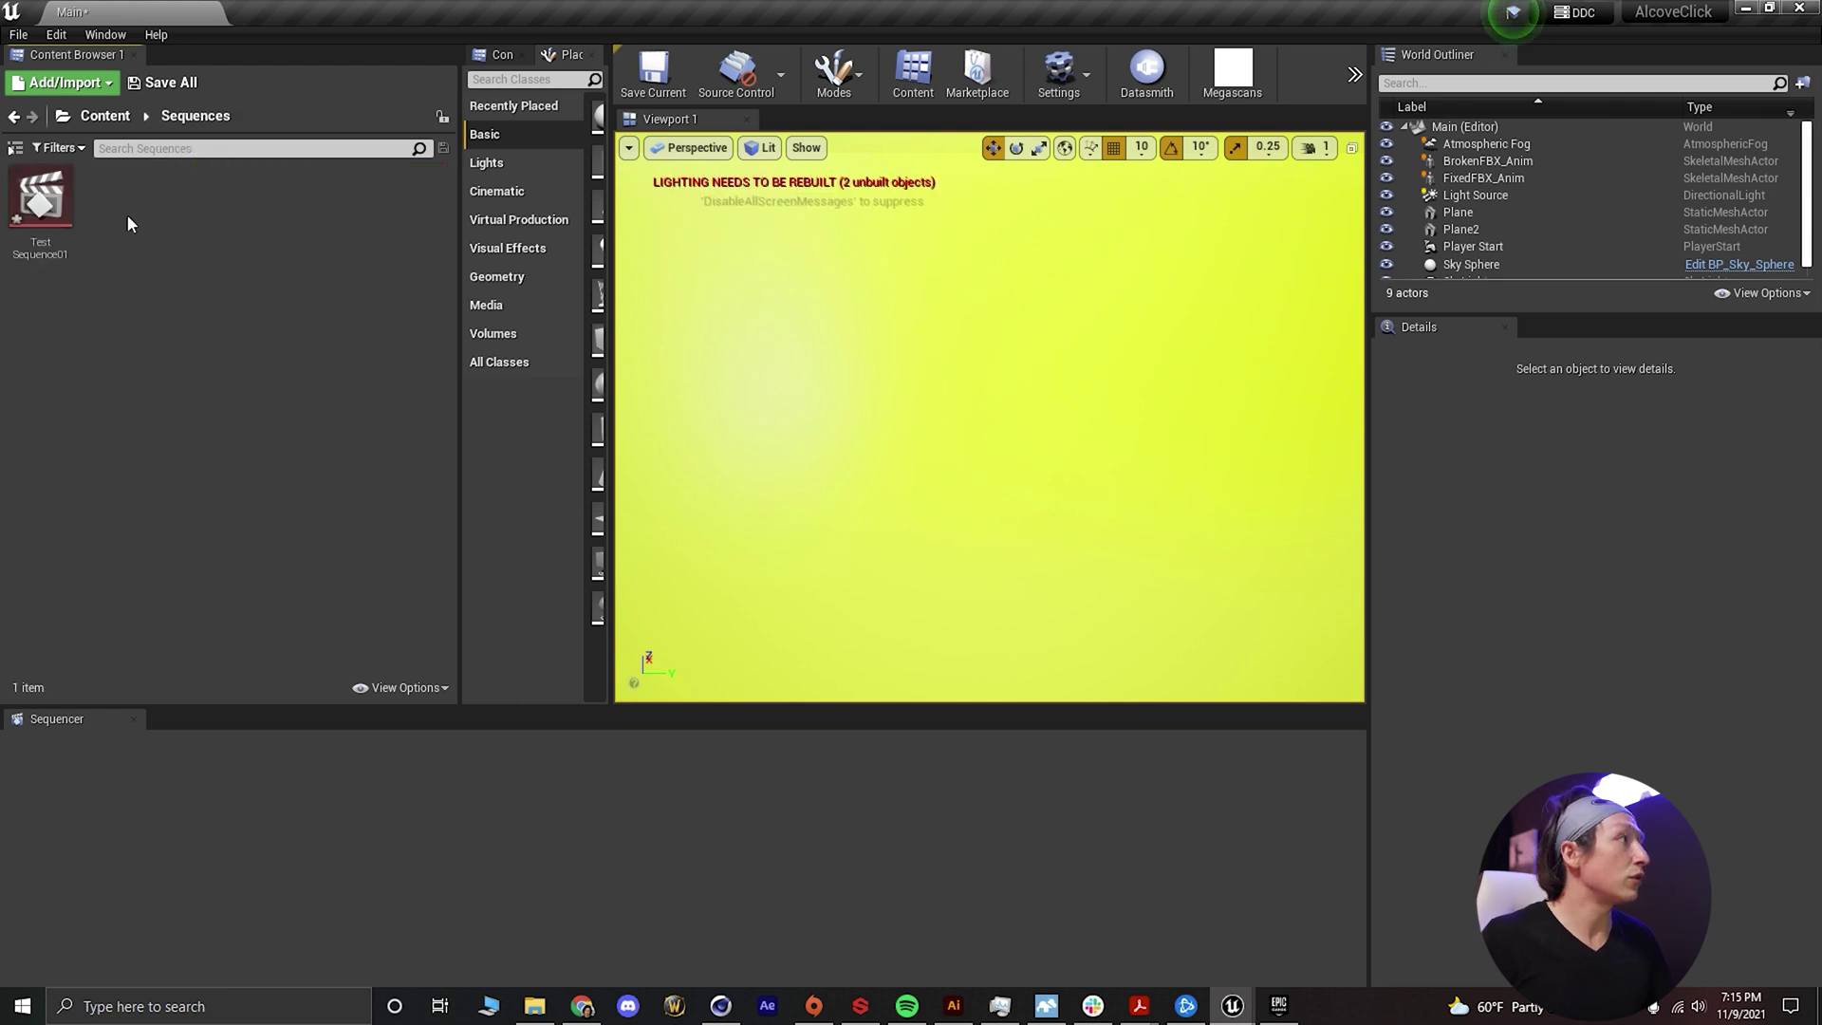
double_click(65, 231)
click(117, 803)
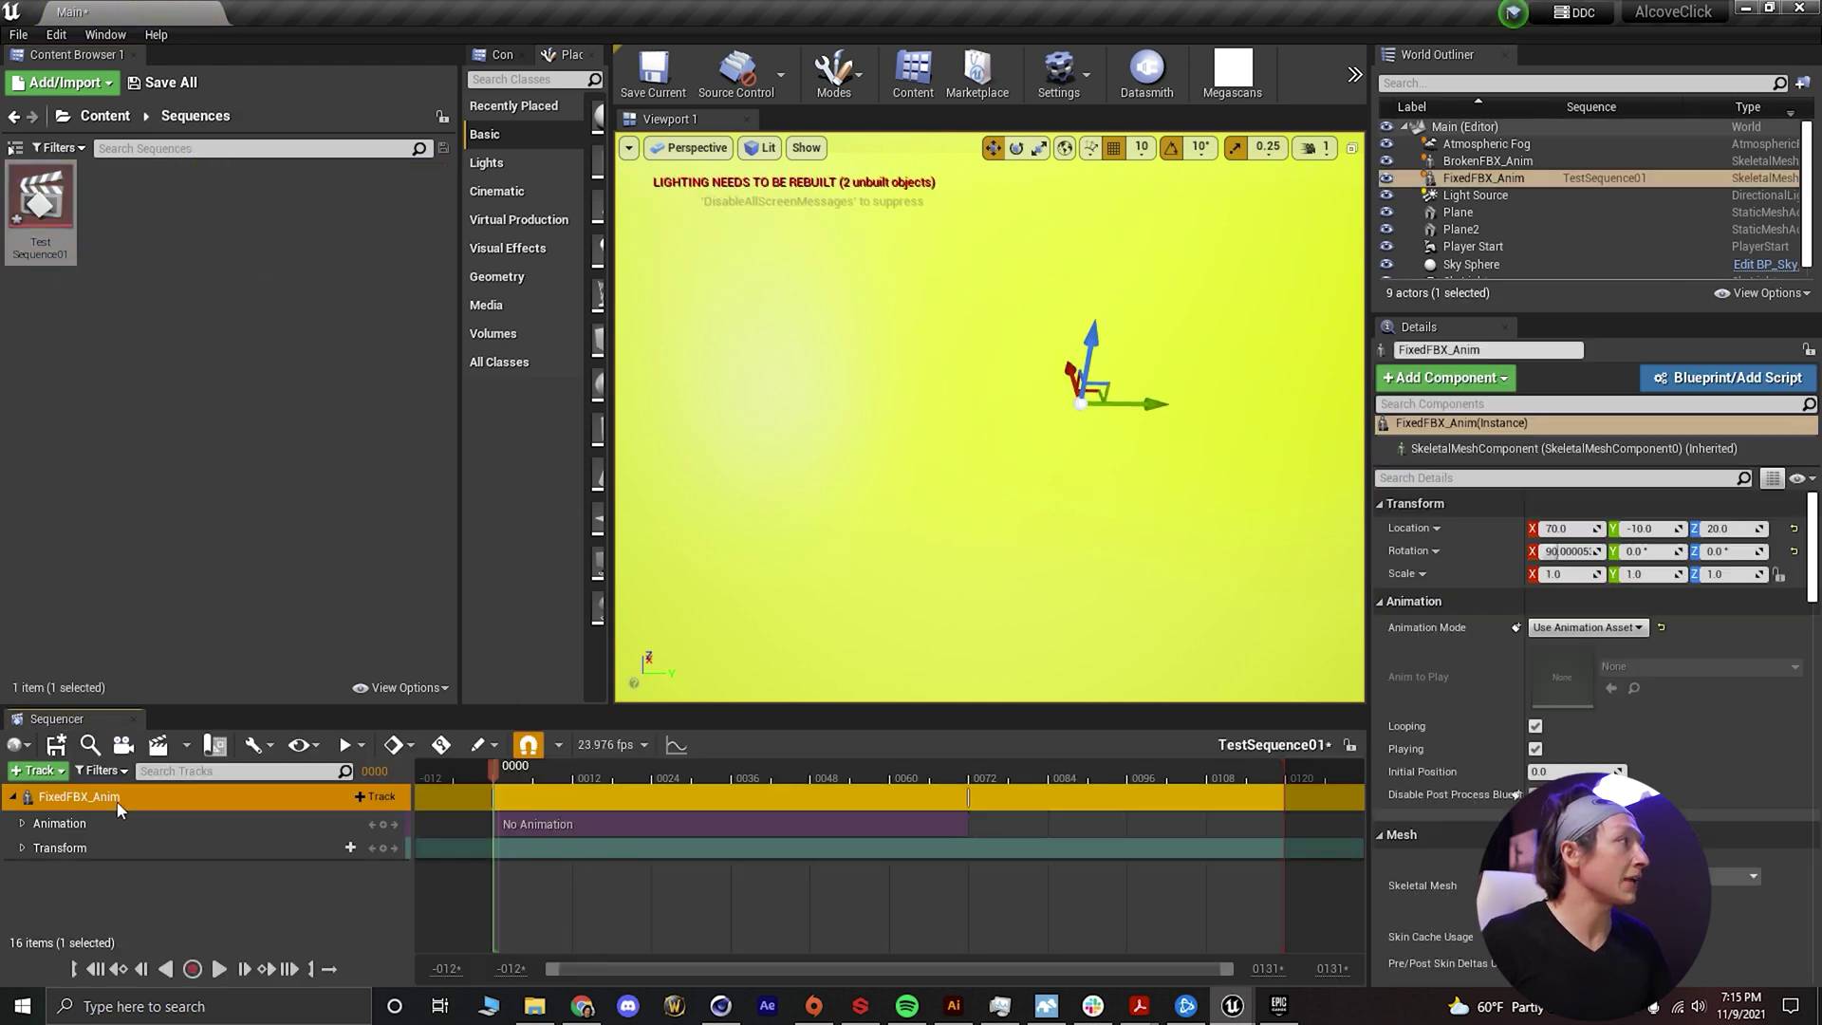
key(Delete)
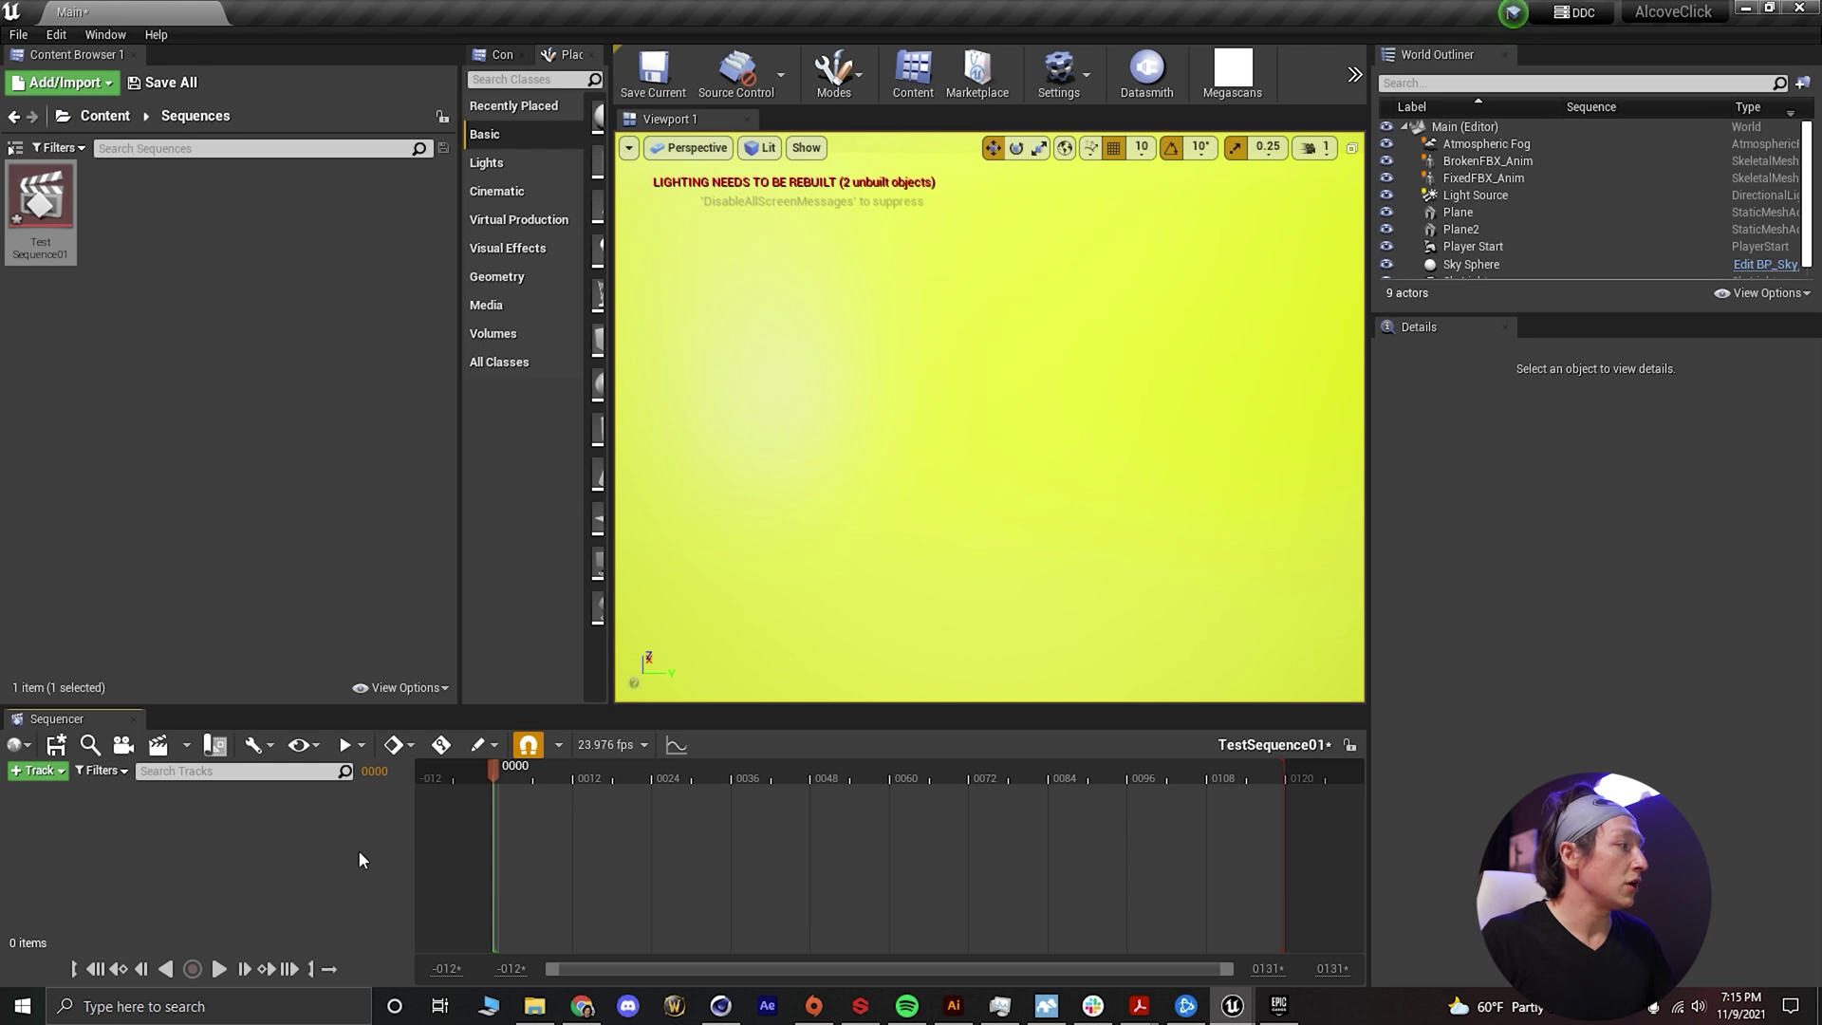
Browse the Materials and Sequences folders, ending at the top content folder
click(89, 118)
double_click(117, 200)
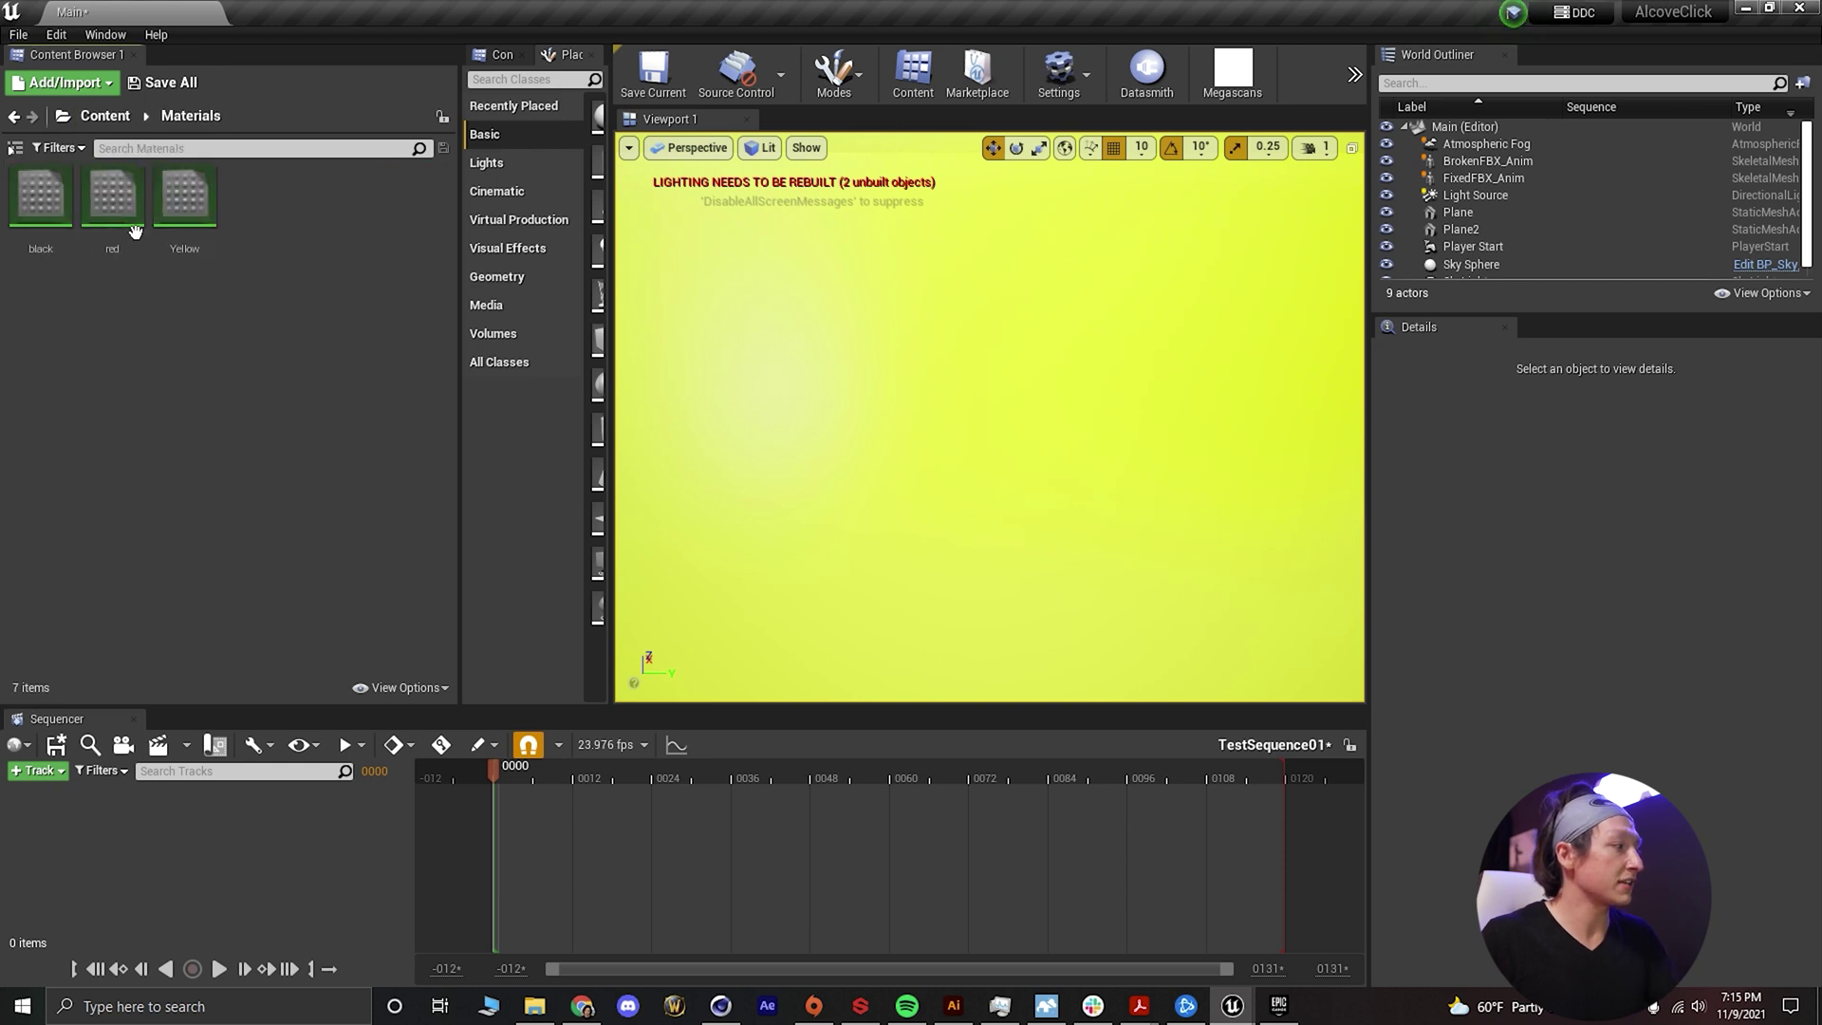
click(112, 116)
double_click(188, 198)
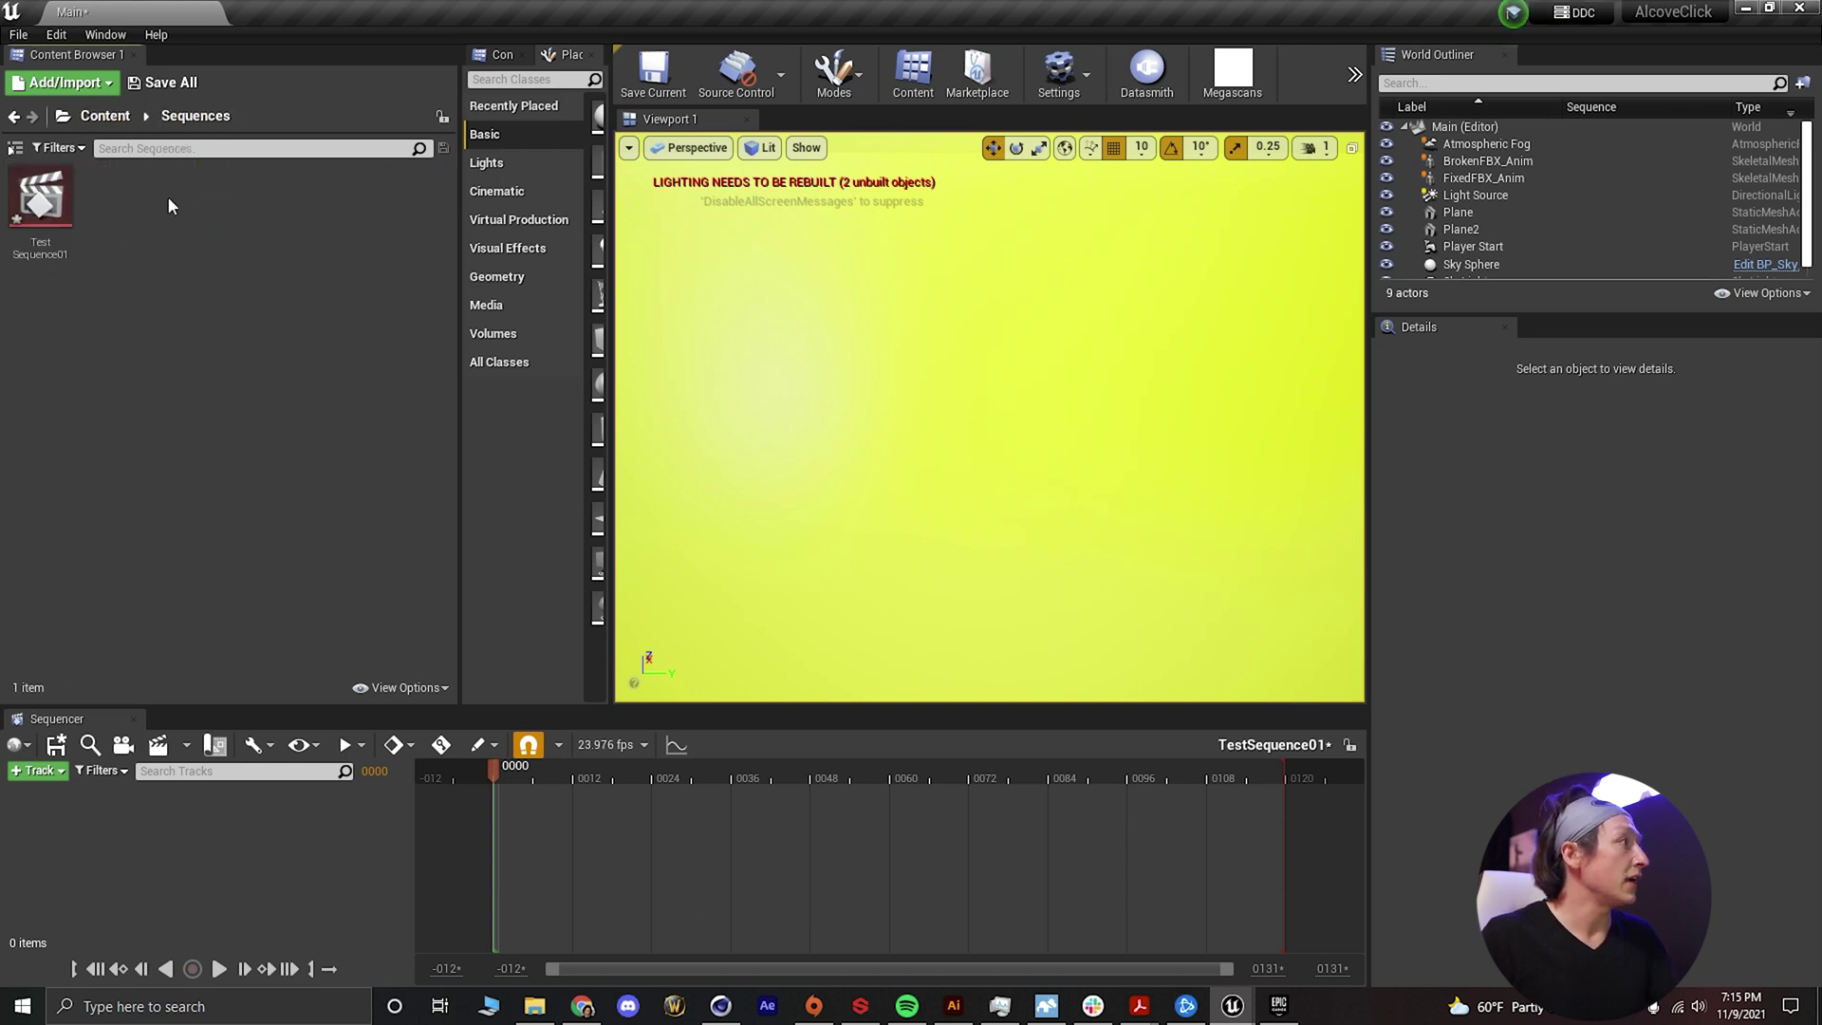
click(104, 116)
Drag FixedFBX2_Anim from the FBX folder into the level, rotate 90° on X, set Z to 17
double_click(41, 194)
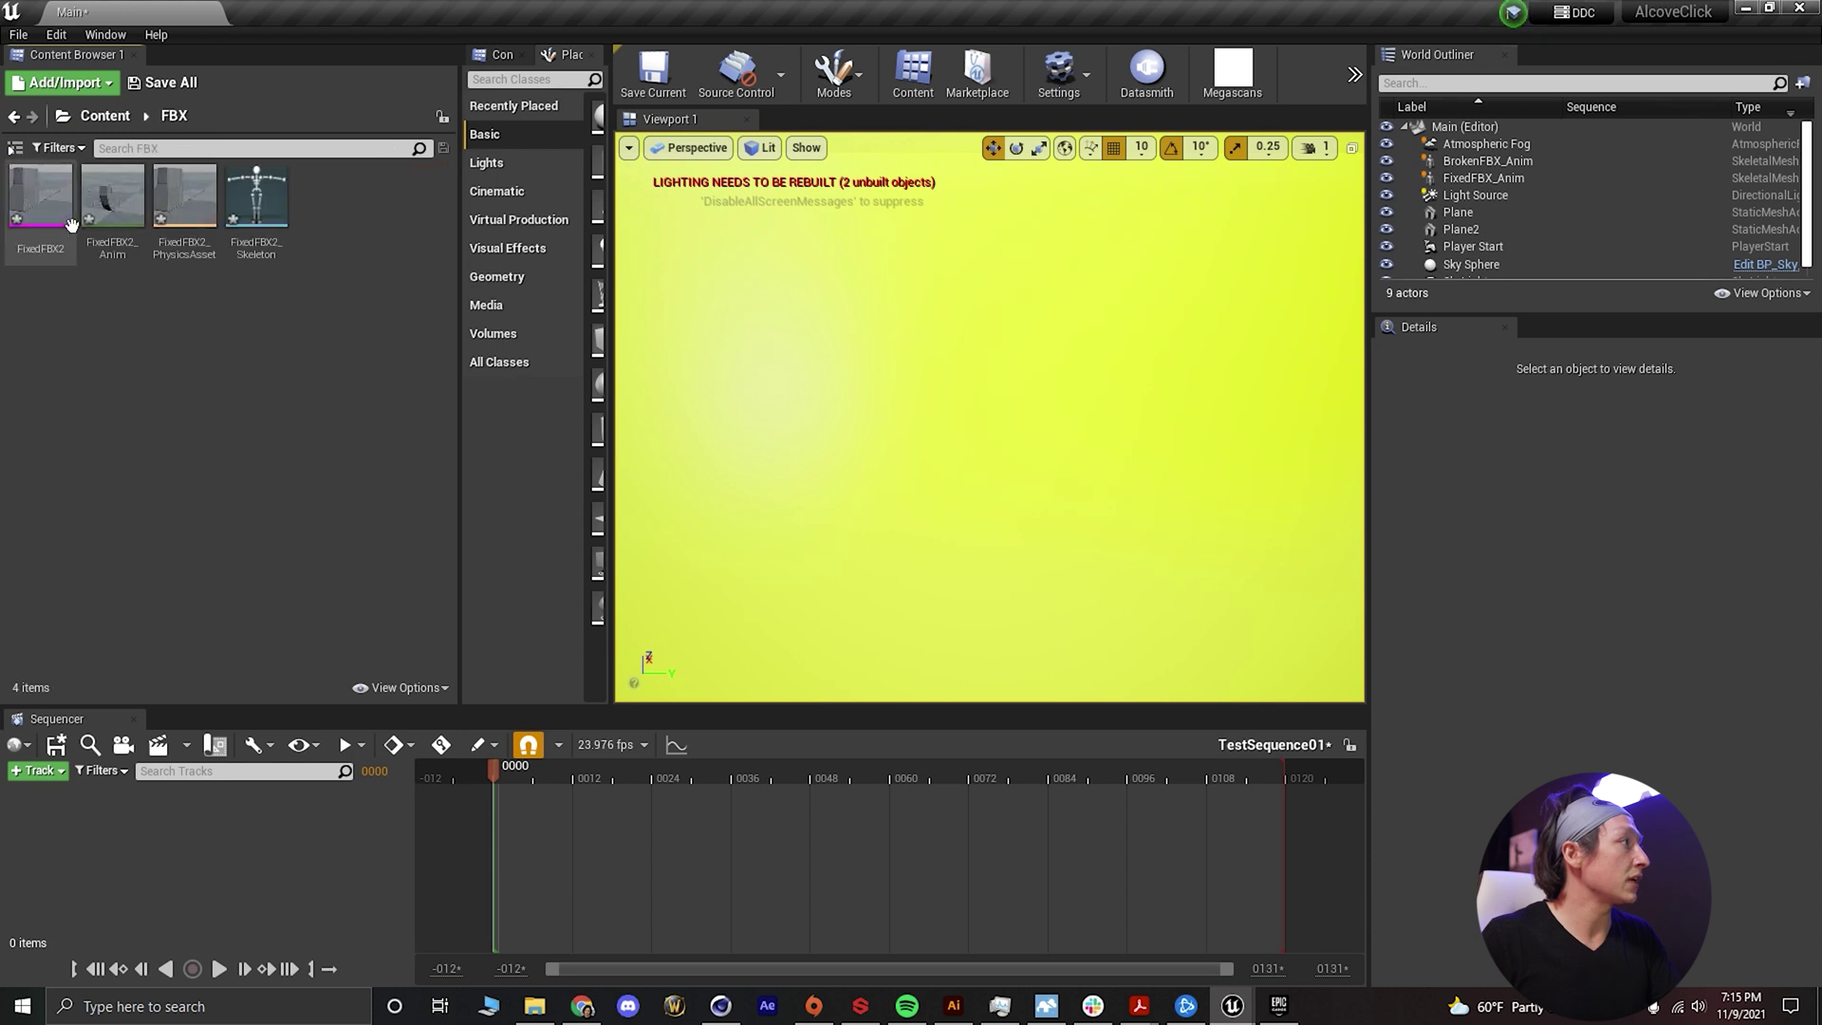
click(118, 213)
drag(128, 225, 1101, 479)
key(w)
drag(980, 394, 983, 385)
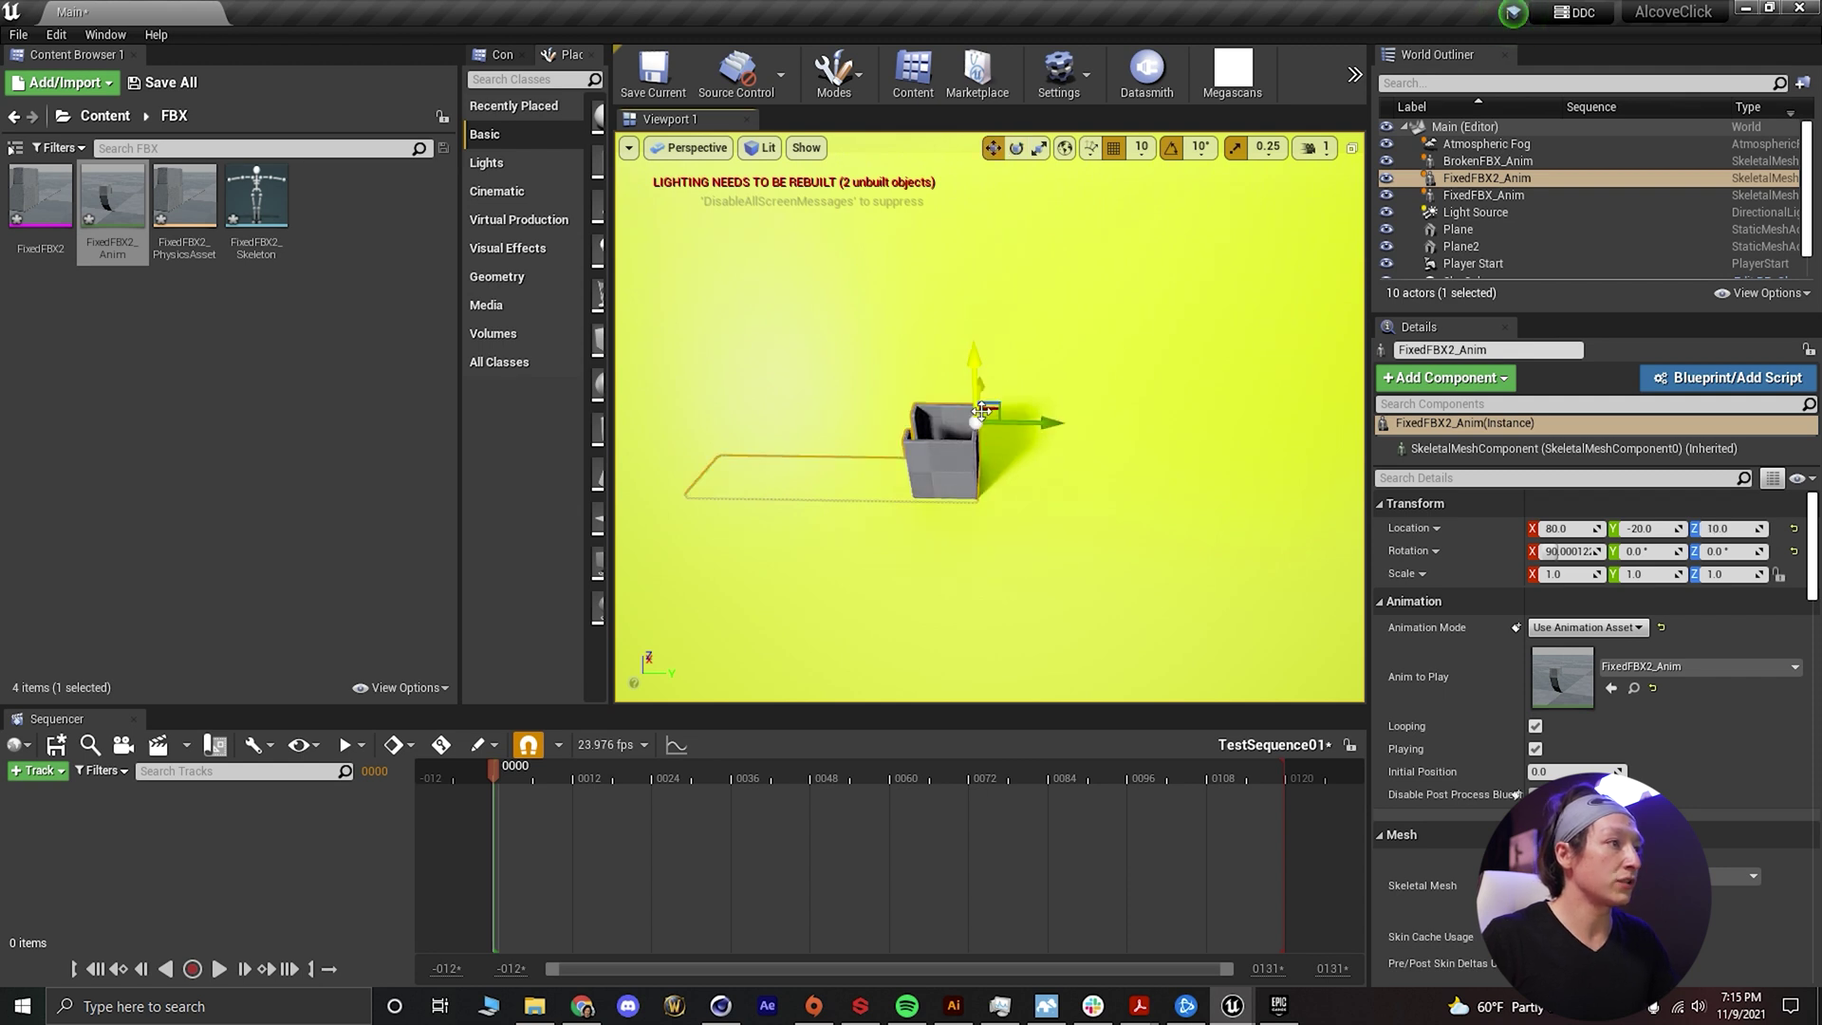
drag(982, 410, 976, 338)
right_drag(1159, 475, 1159, 476)
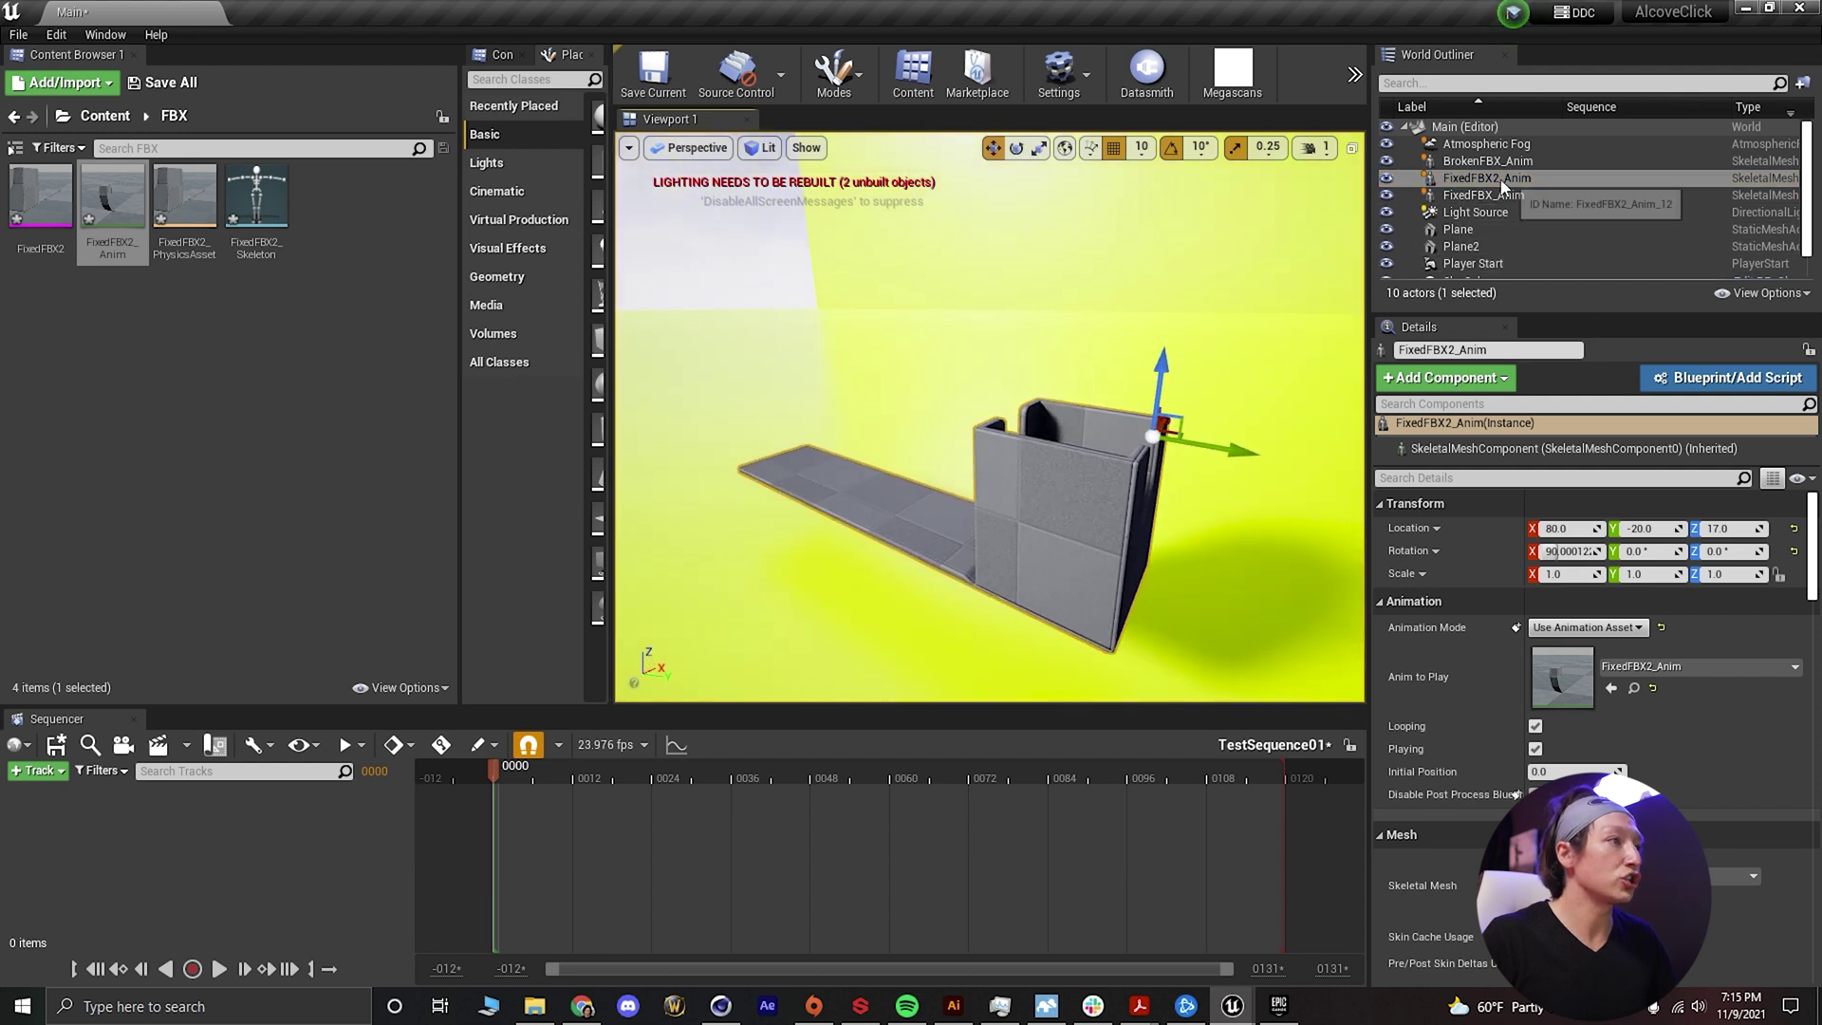
drag(1503, 185, 274, 767)
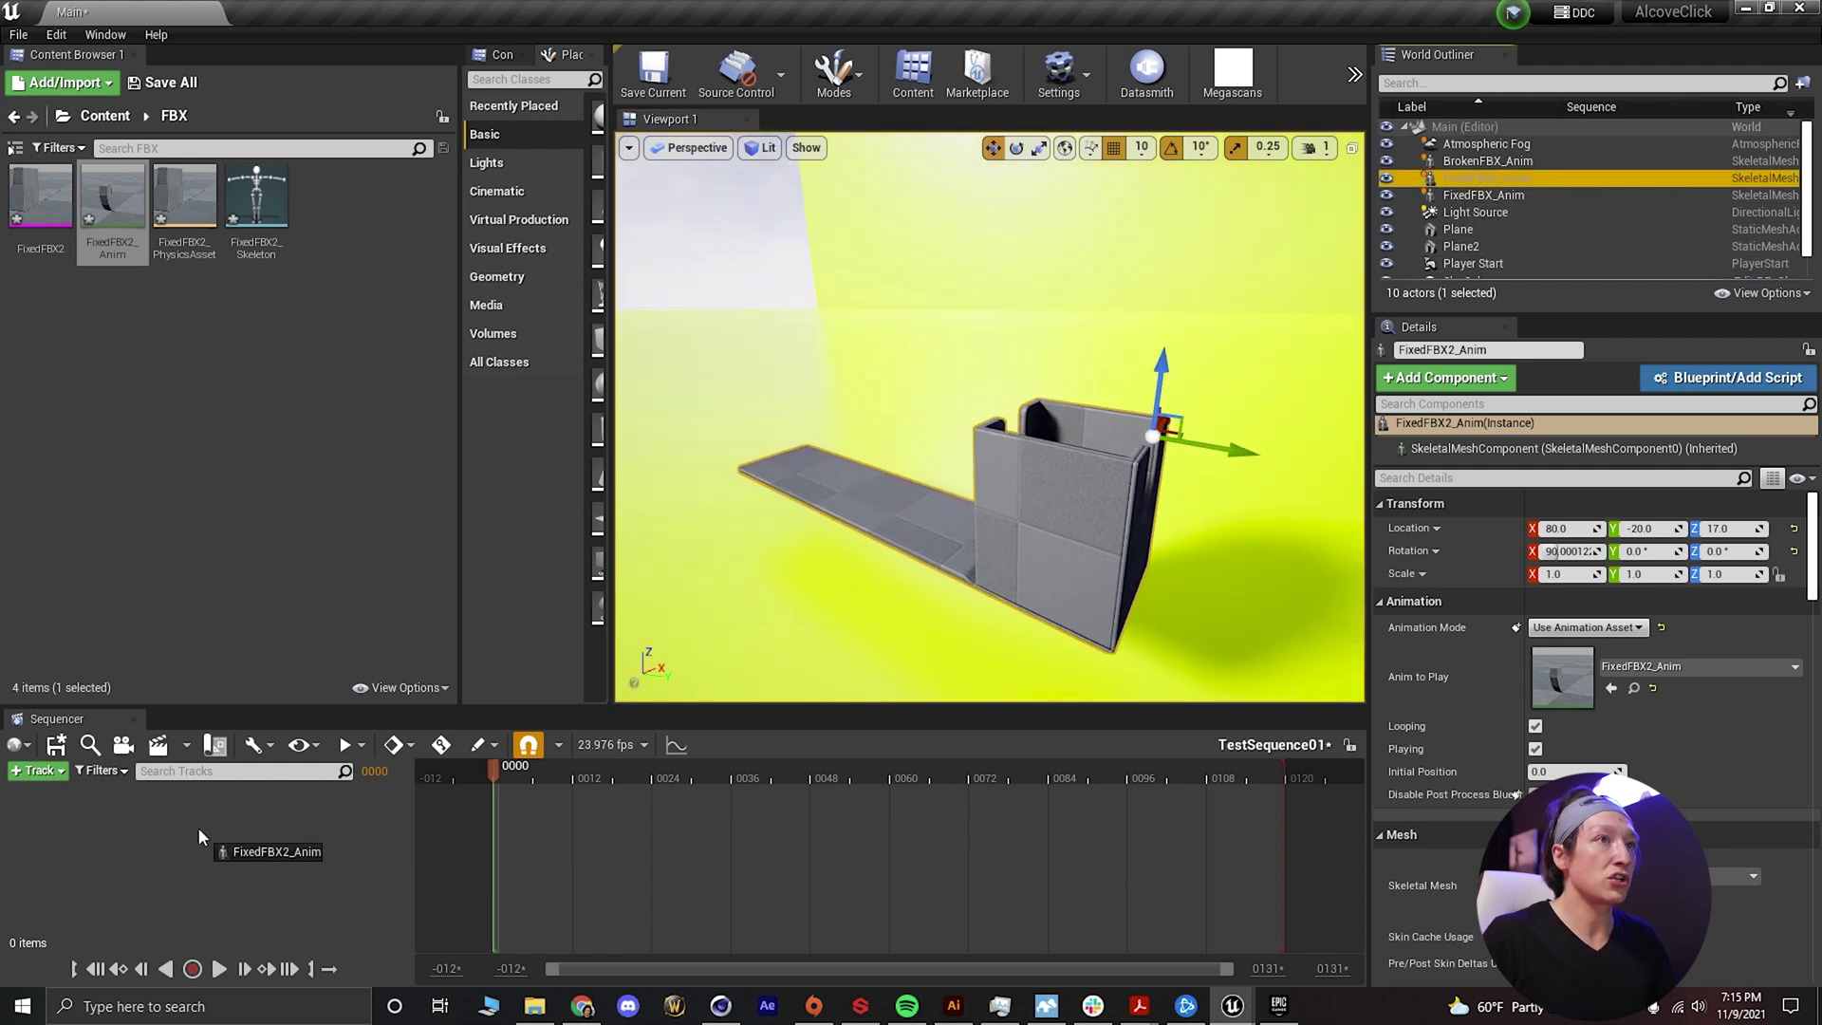
Add the FixedFBX2_Anim actor to TestSequence01, assign its FixedFBX2_Anim animation, and scrub to preview
drag(200, 835, 199, 837)
click(370, 822)
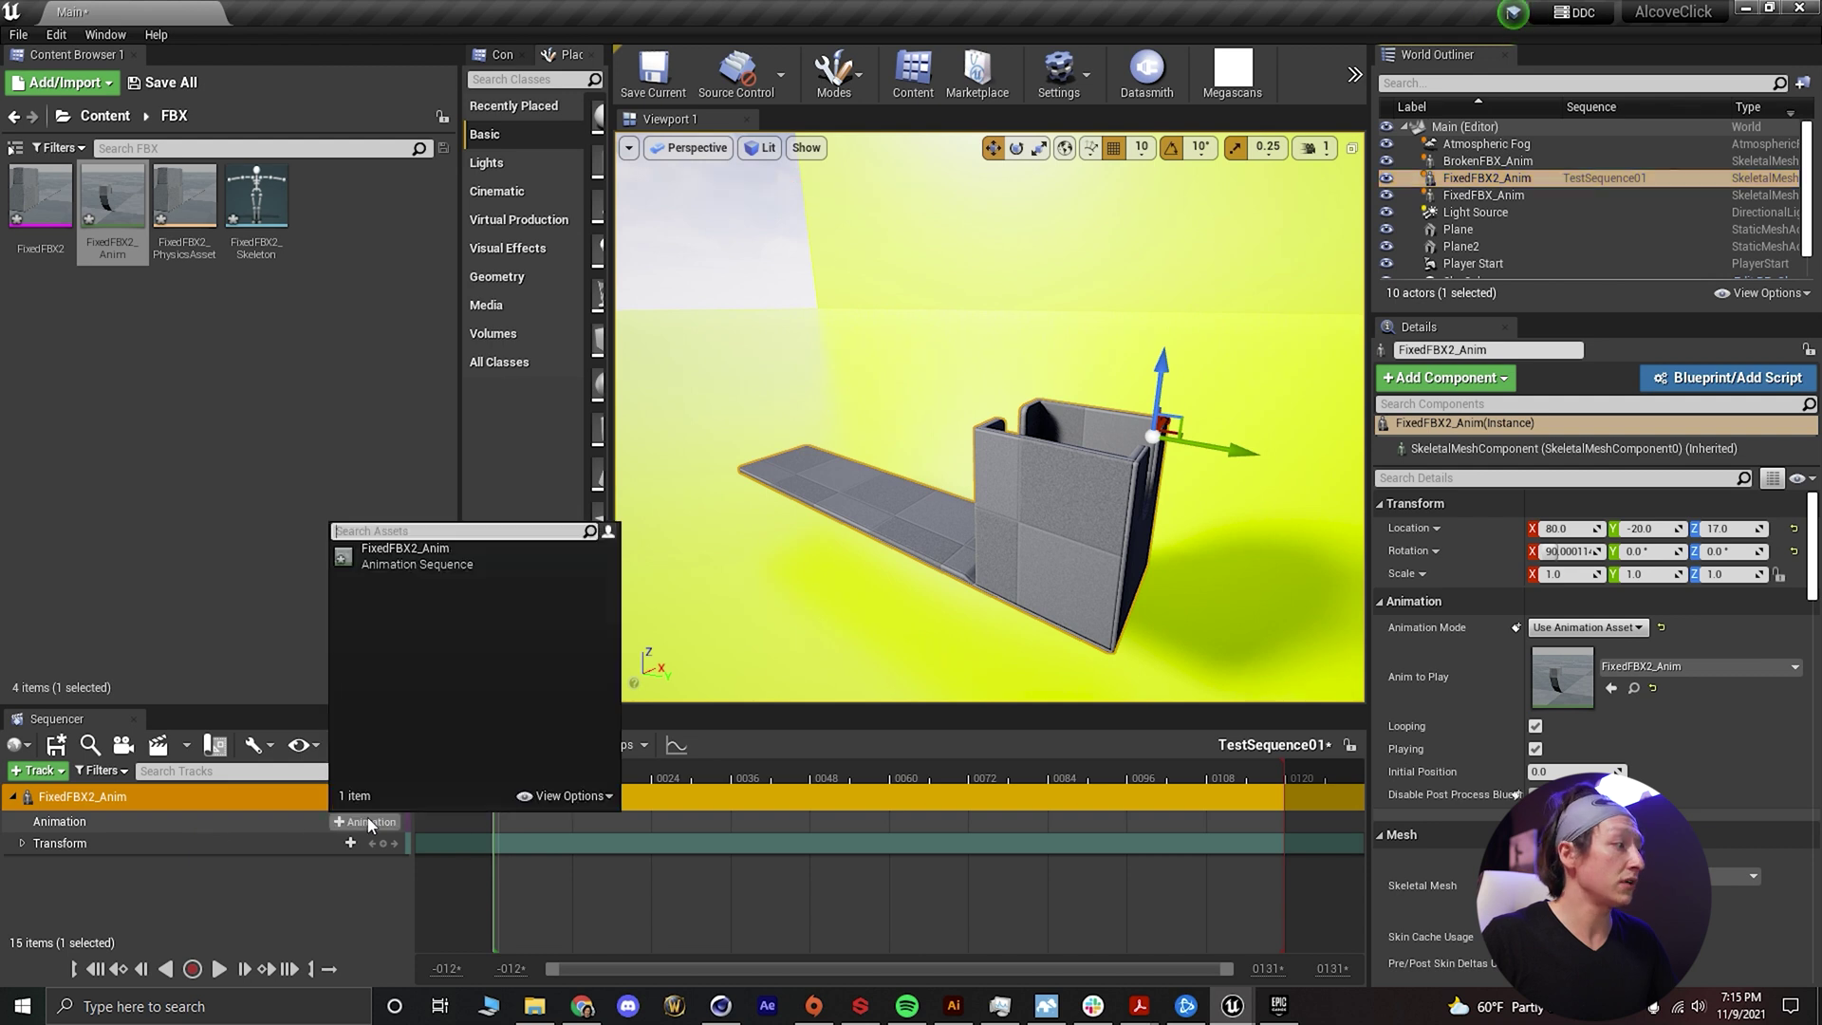
click(422, 556)
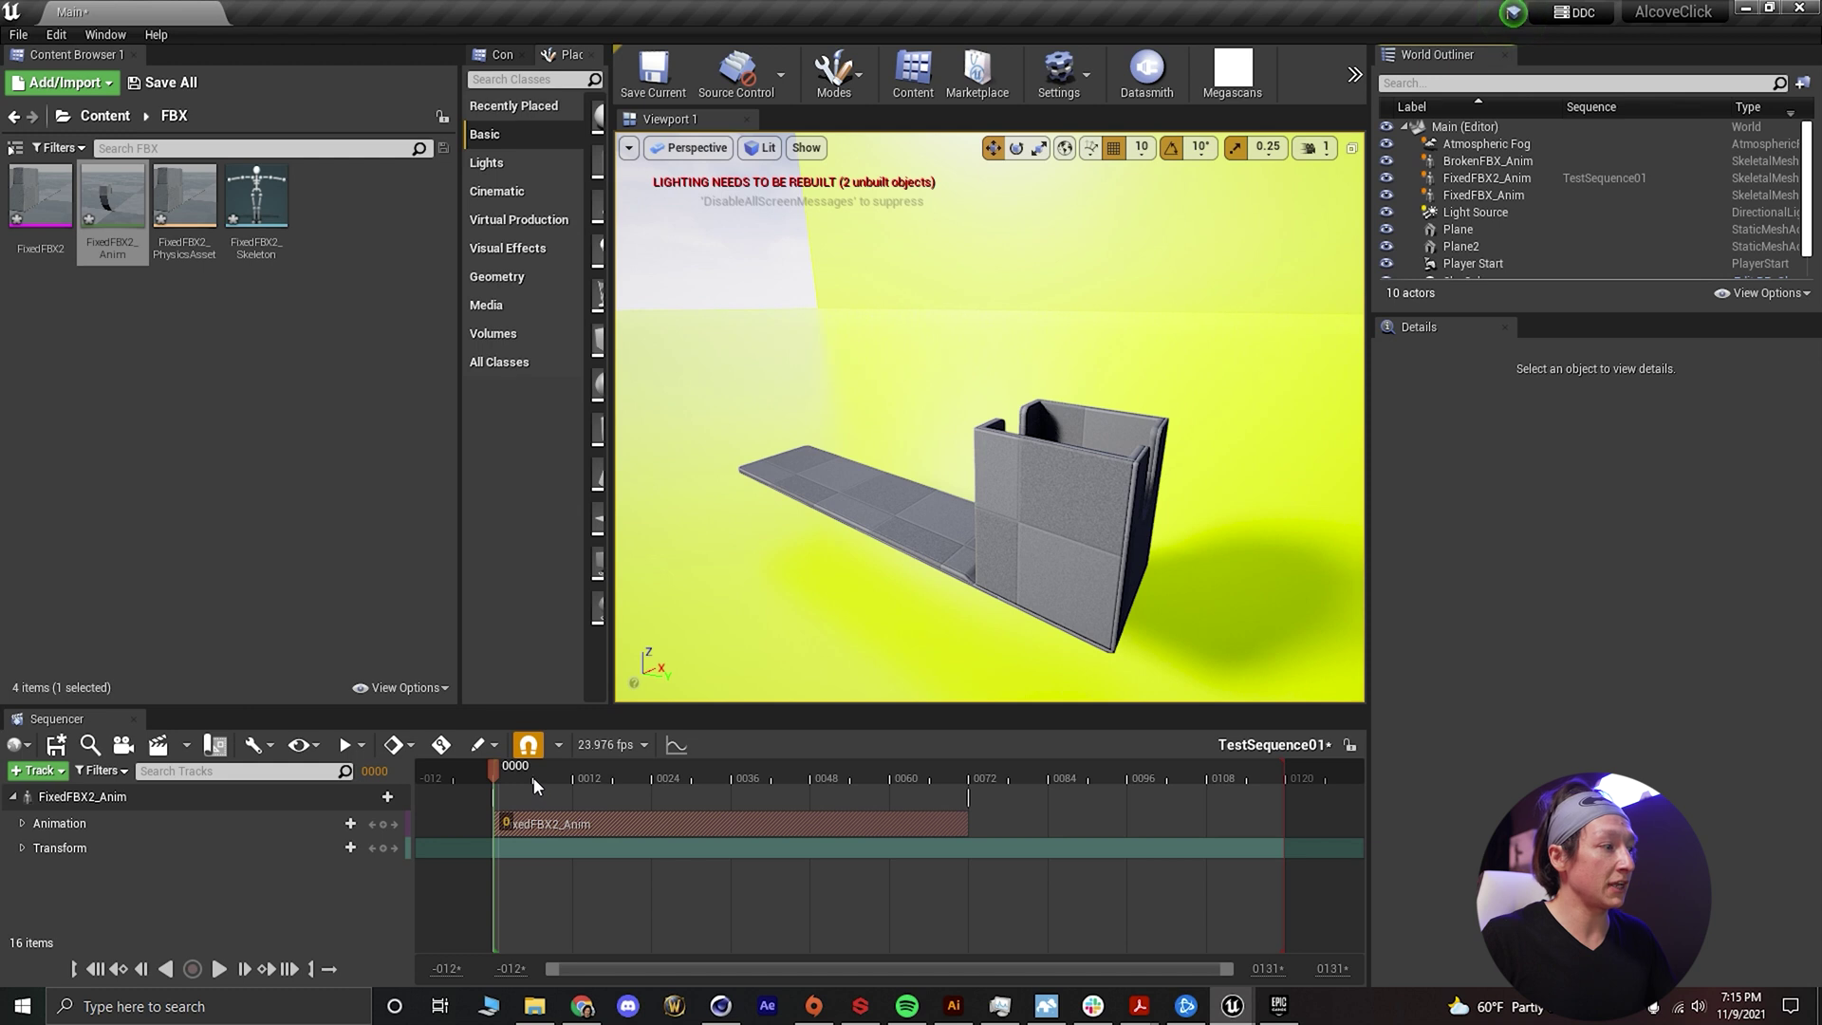
drag(544, 776, 705, 777)
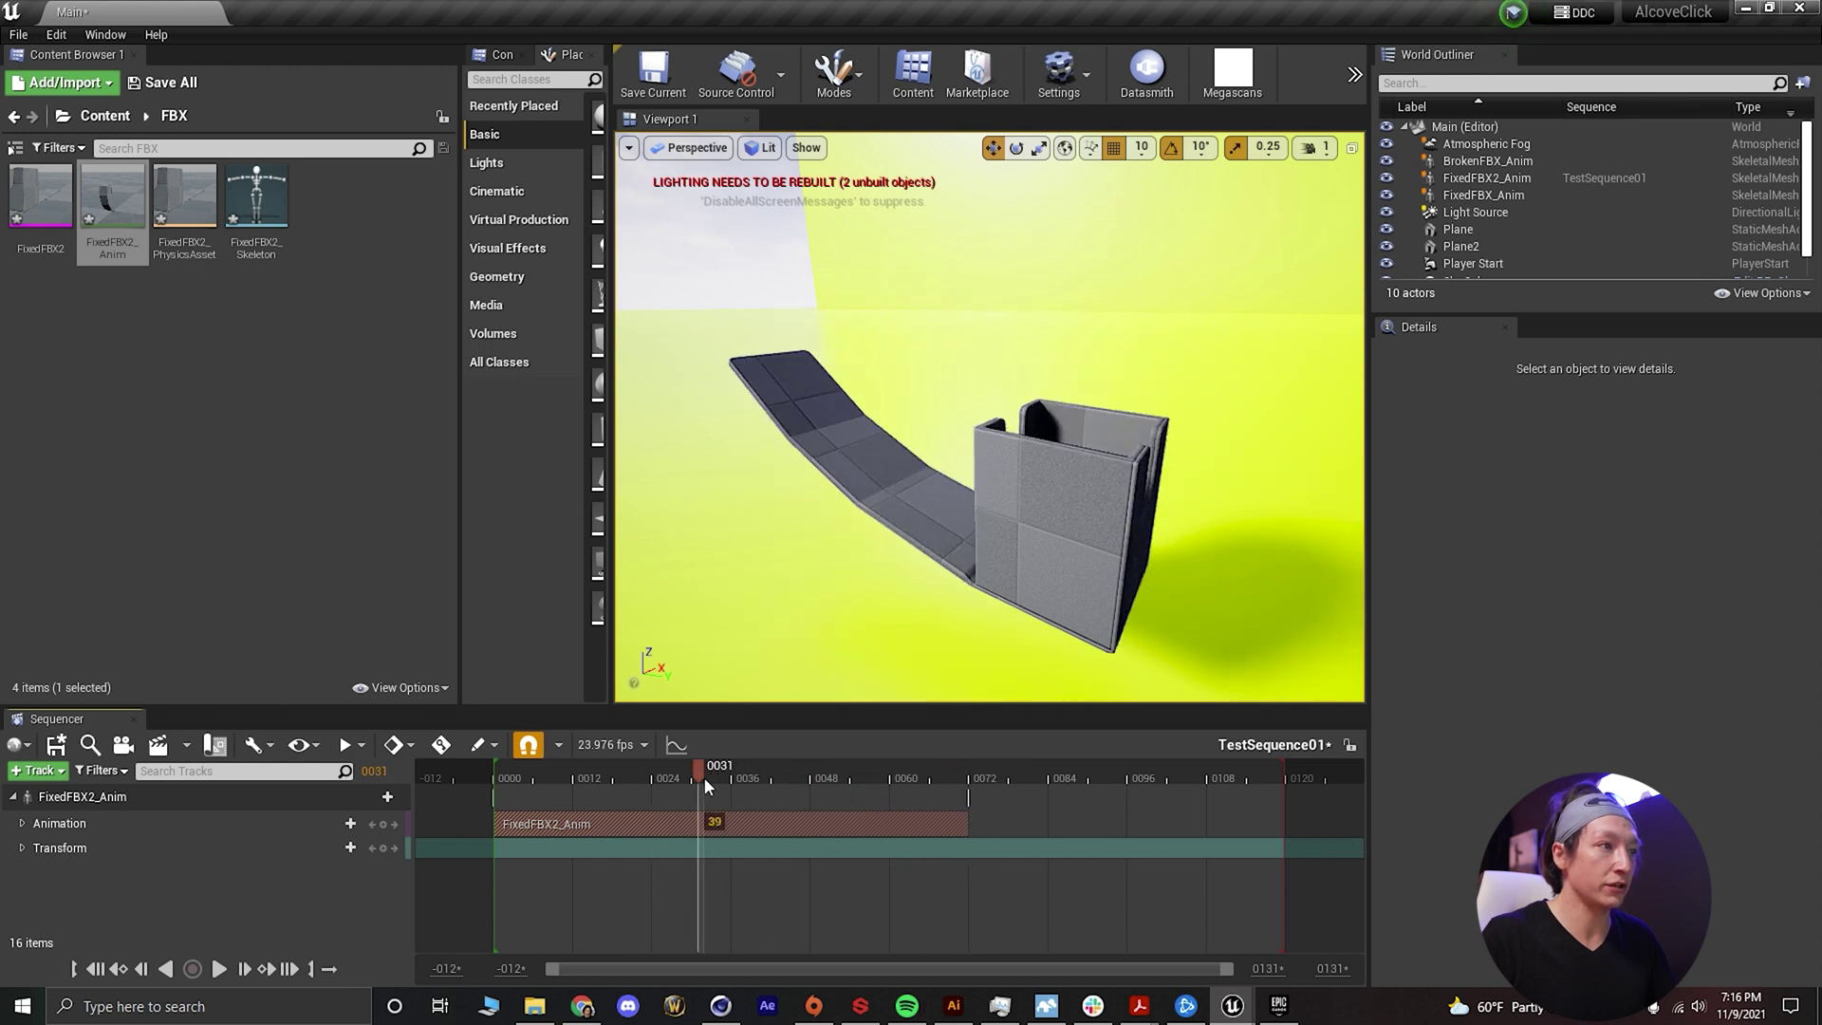